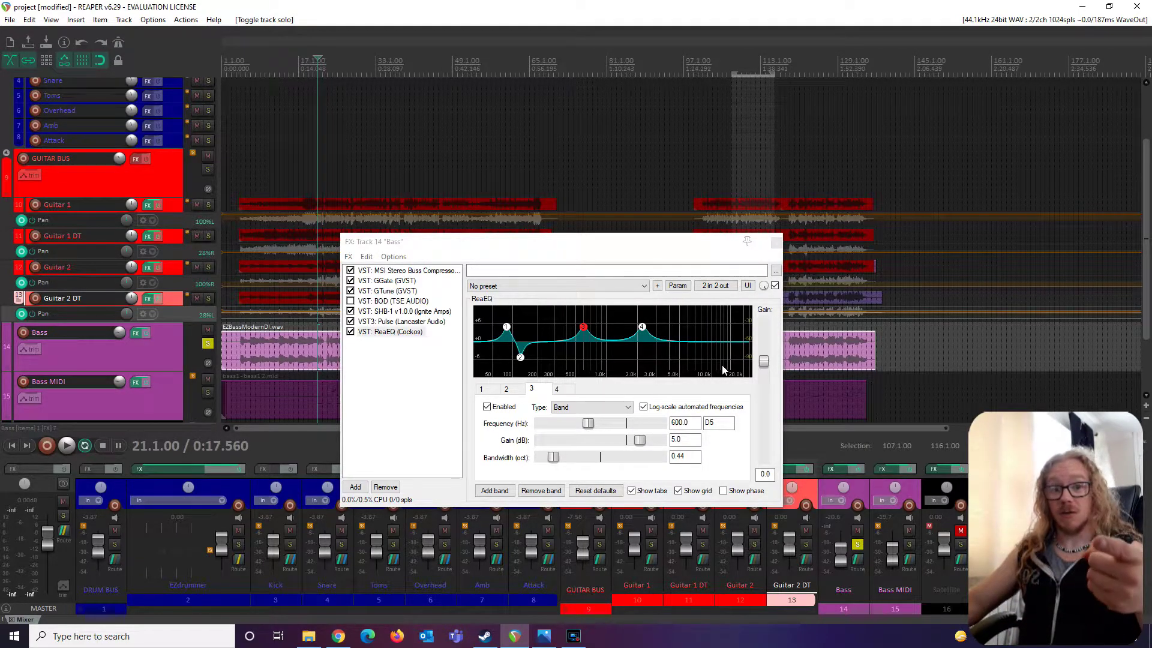
# Step: Inspect the settings of bands 4, 3 and 1 in the Bass track's ReaEQ
pyautogui.click(642, 327)
pyautogui.click(584, 328)
pyautogui.click(506, 327)
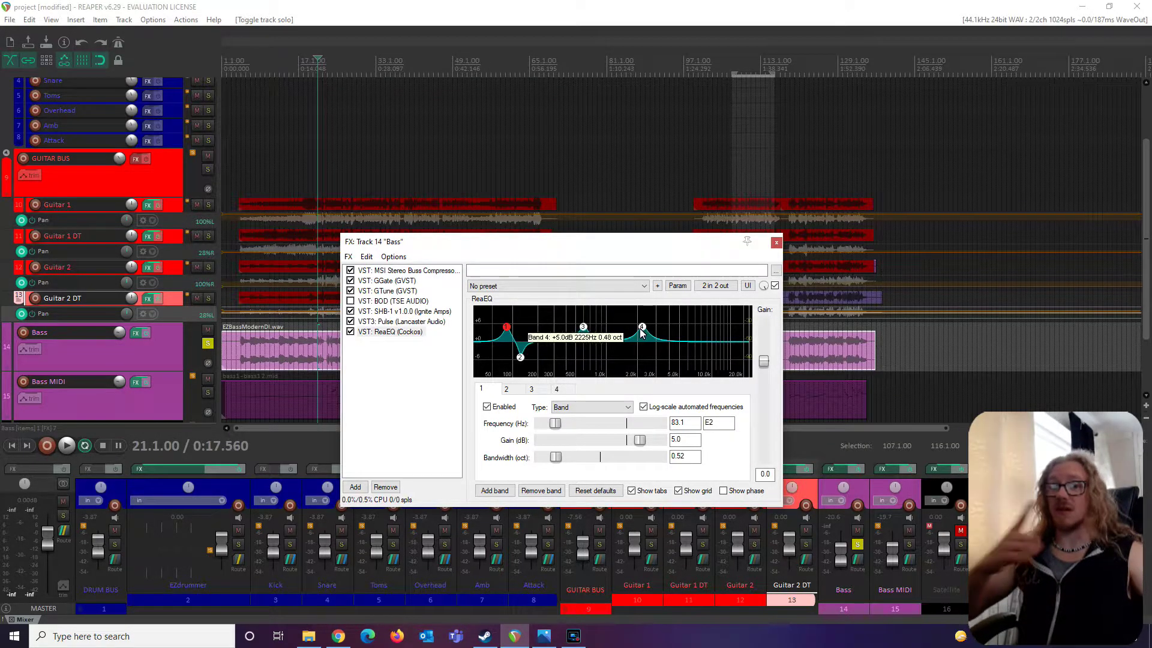
pyautogui.moveTo(641, 334)
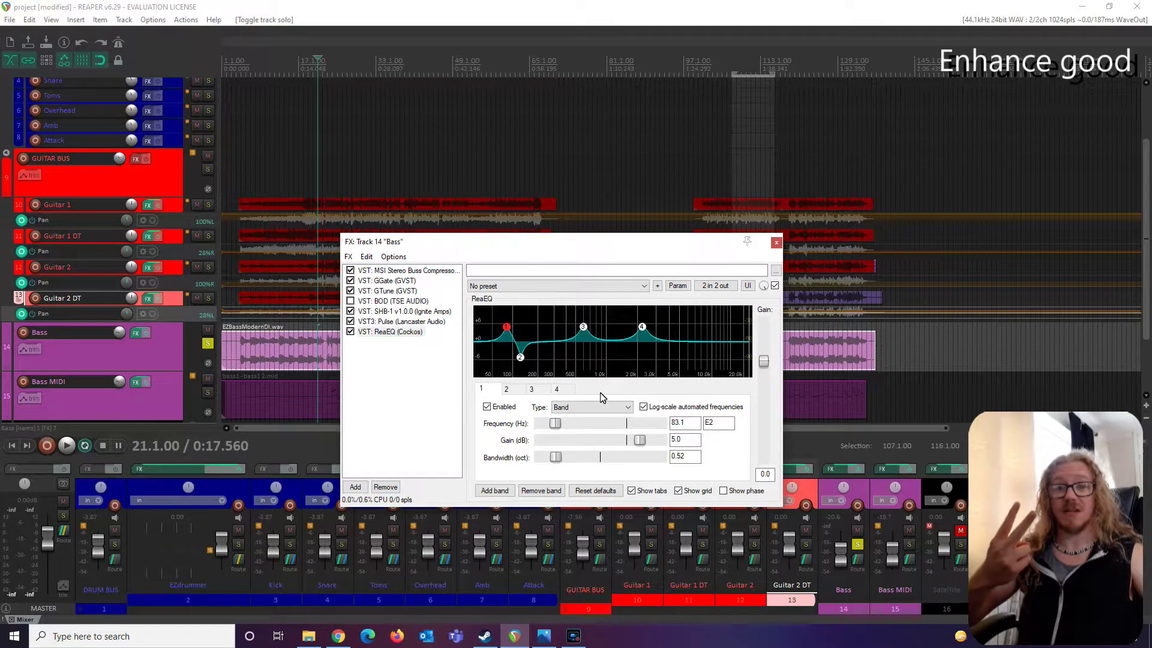
# Step: Shift band 2 of the bass EQ to about 129 Hz and close the Bass effects window
pyautogui.click(523, 360)
pyautogui.moveTo(524, 359); pyautogui.dragTo(524, 360)
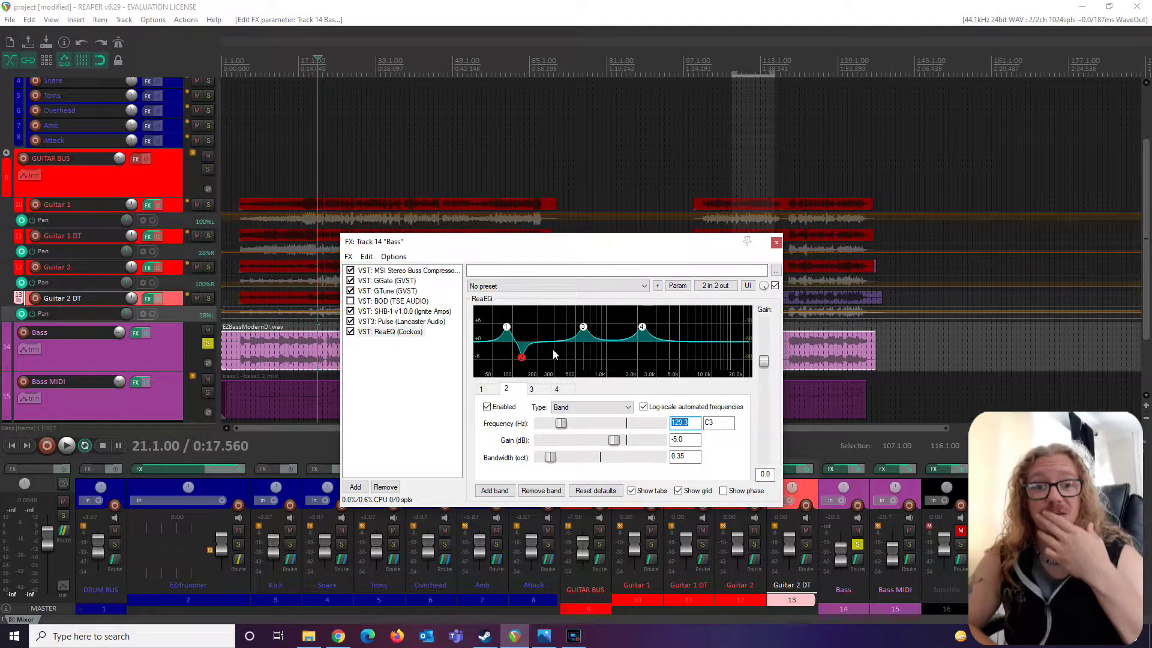
pyautogui.click(776, 243)
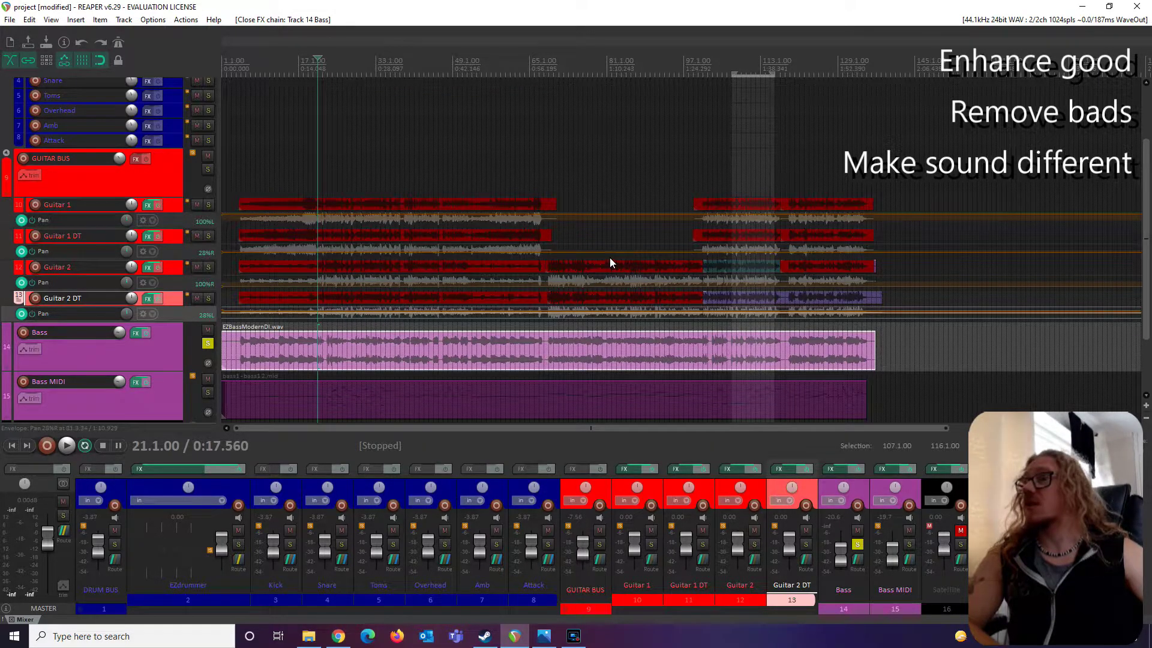
# Step: Unsolo the Bass track, solo Guitar 2, and play a short passage to hear it alone
pyautogui.click(207, 343)
pyautogui.click(209, 267)
pyautogui.press('space')
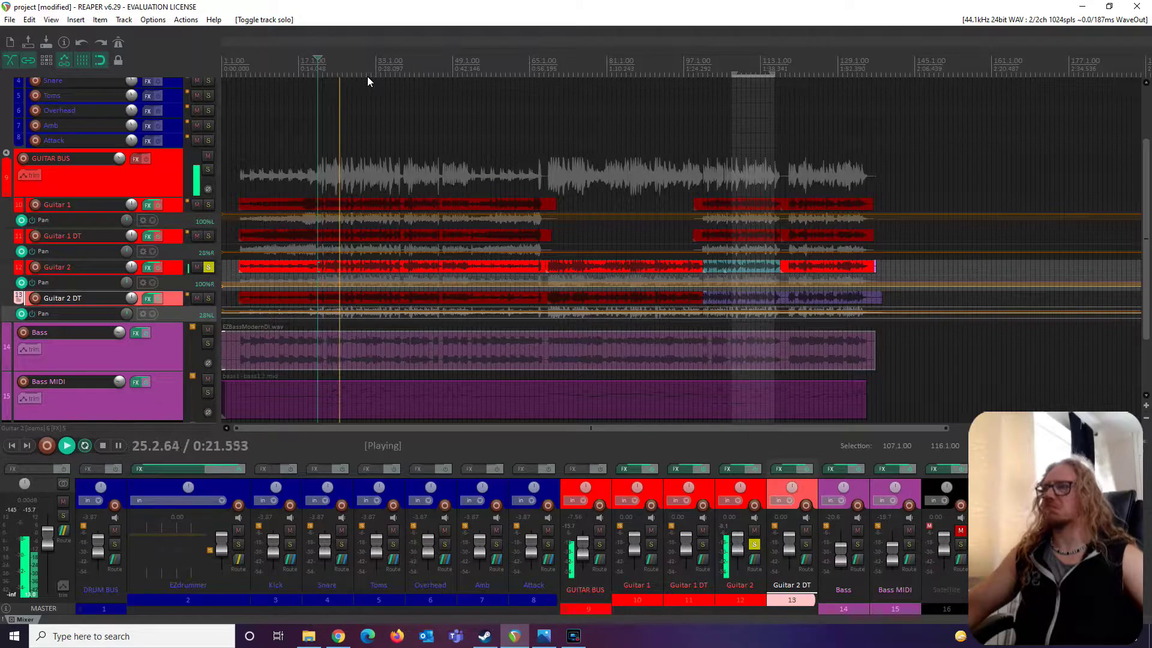
pyautogui.press('space')
# Step: Unsolo Guitar 2, solo the GUITAR BUS, and play a short passage of all the guitars together
pyautogui.click(211, 267)
pyautogui.click(207, 170)
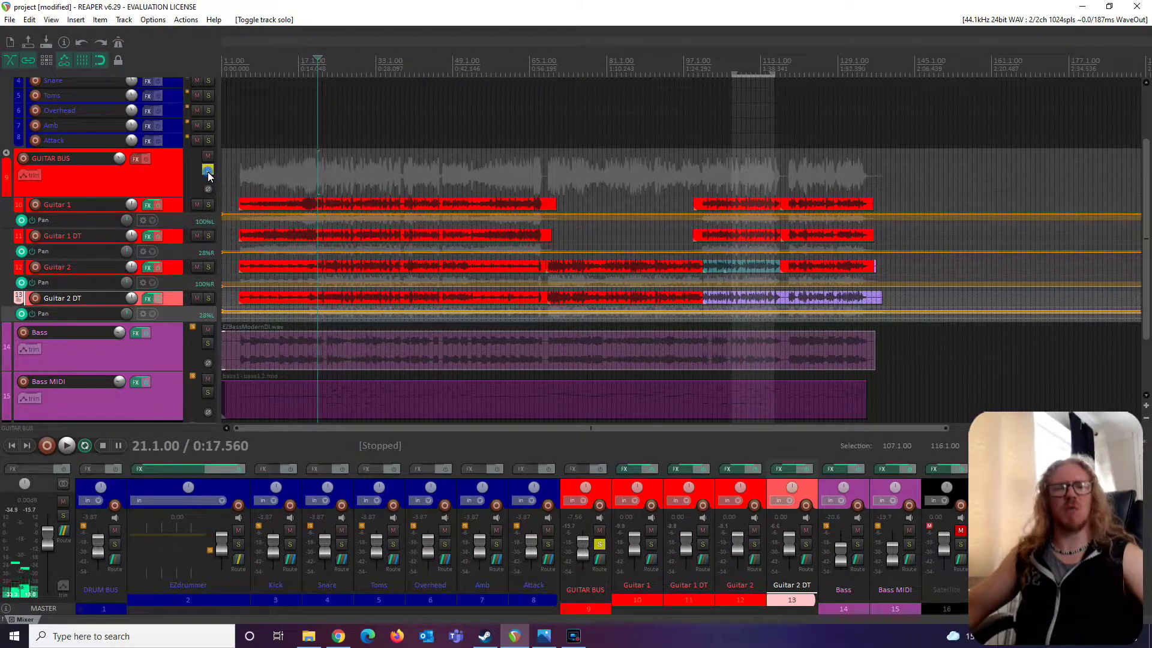
pyautogui.press('space')
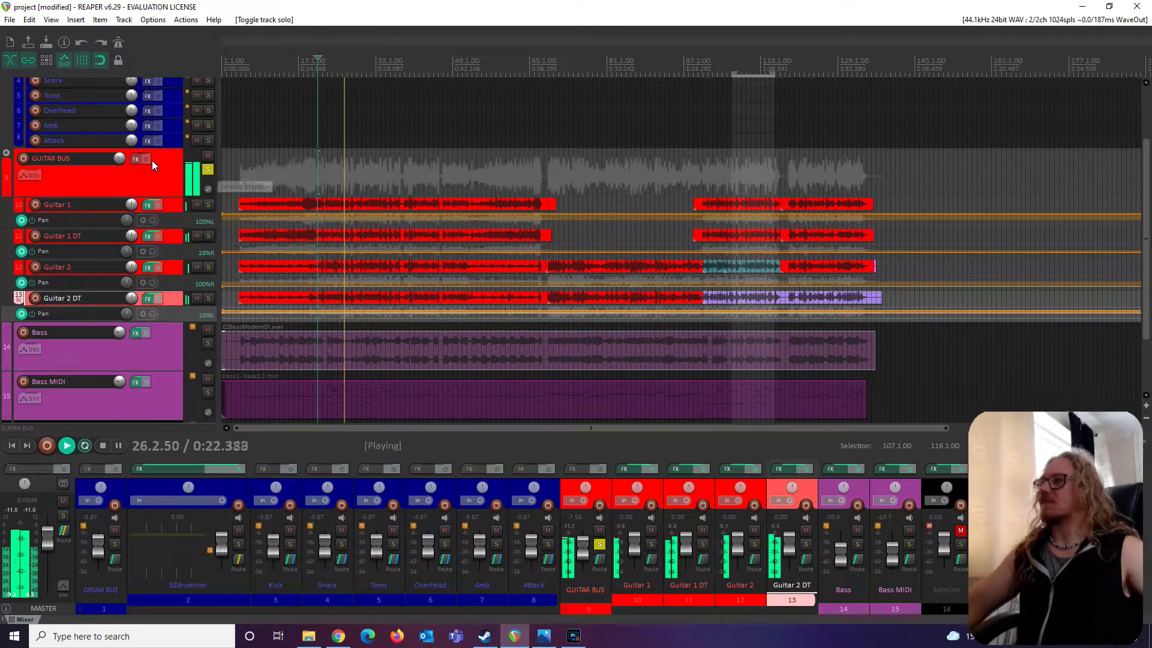
pyautogui.press('space')
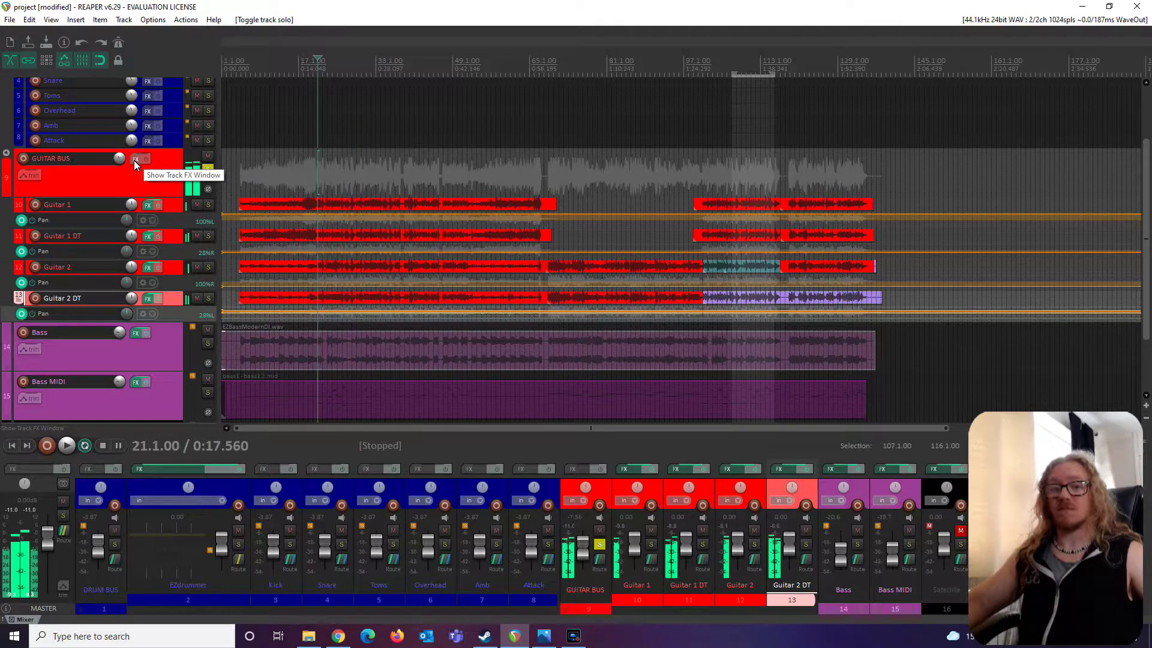
# Step: Add ReaEQ to the GUITAR BUS with band 4 as Low Pass and band 1 as High Pass
pyautogui.click(134, 160)
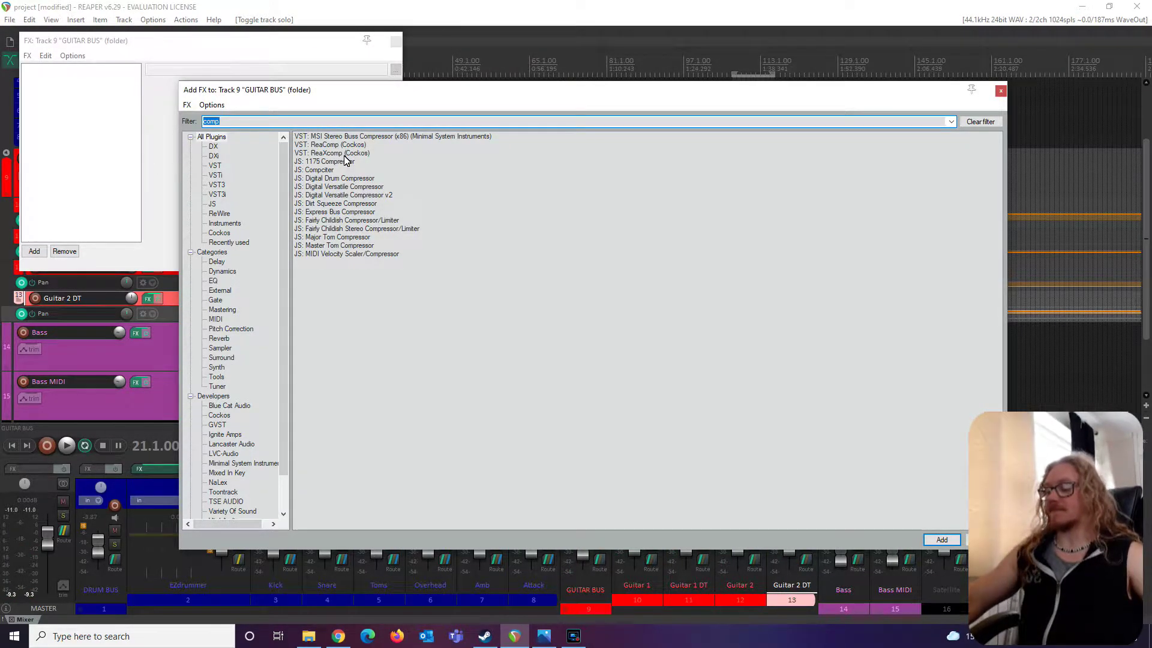
pyautogui.doubleClick(334, 137)
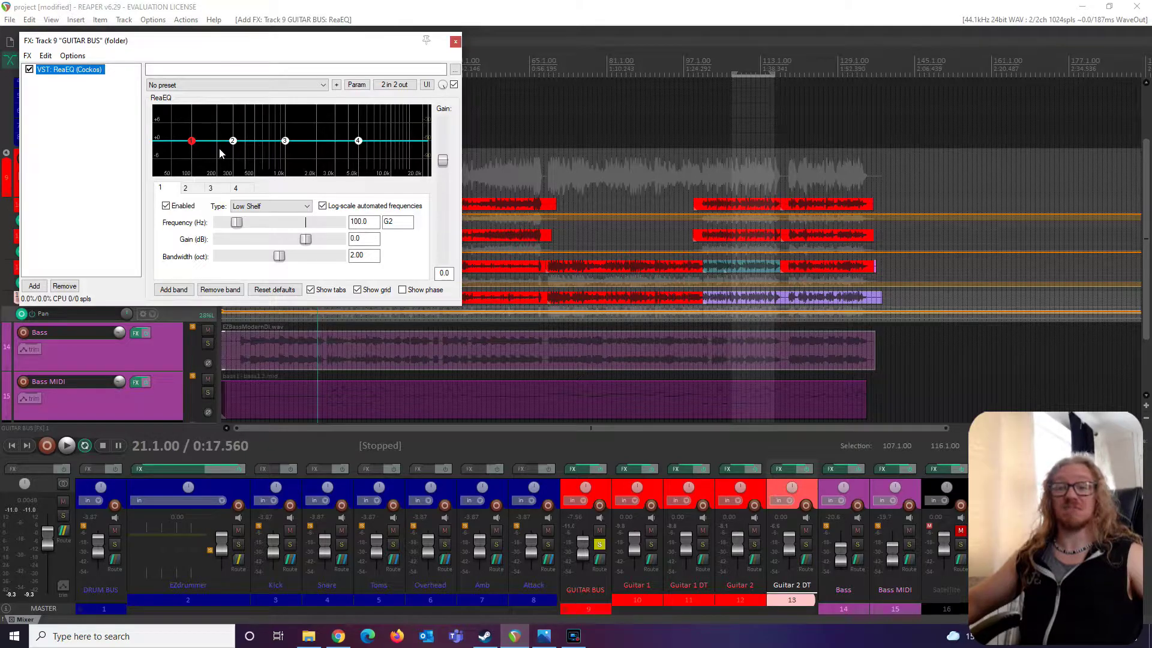
pyautogui.click(358, 141)
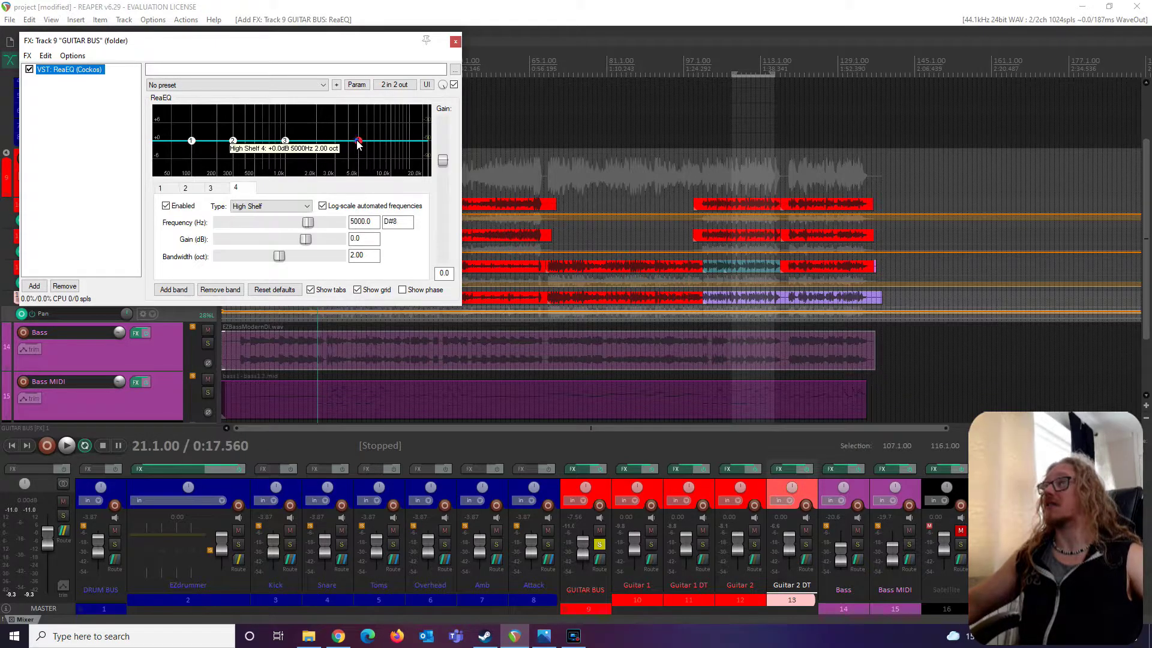
pyautogui.click(287, 208)
pyautogui.click(276, 241)
pyautogui.click(190, 142)
pyautogui.click(270, 206)
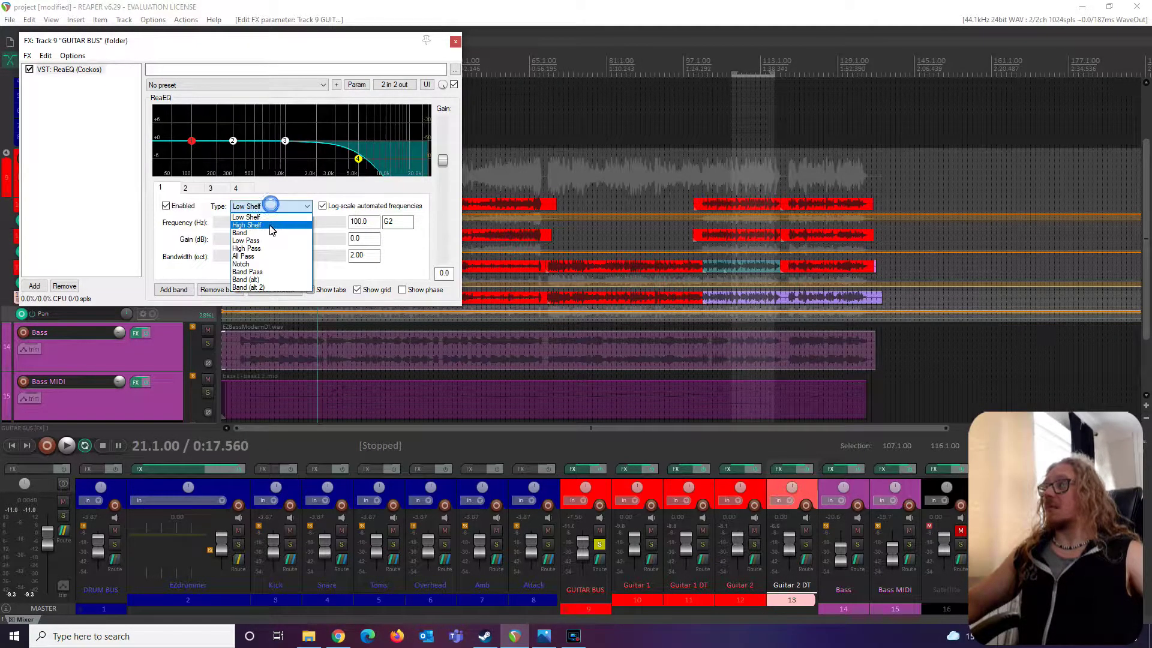
pyautogui.click(260, 246)
# Step: Narrow the guitar bus EQ to a low-pass at about 582 Hz and a high-pass at about 247 Hz, and briefly audition it
pyautogui.moveTo(359, 162); pyautogui.dragTo(261, 162)
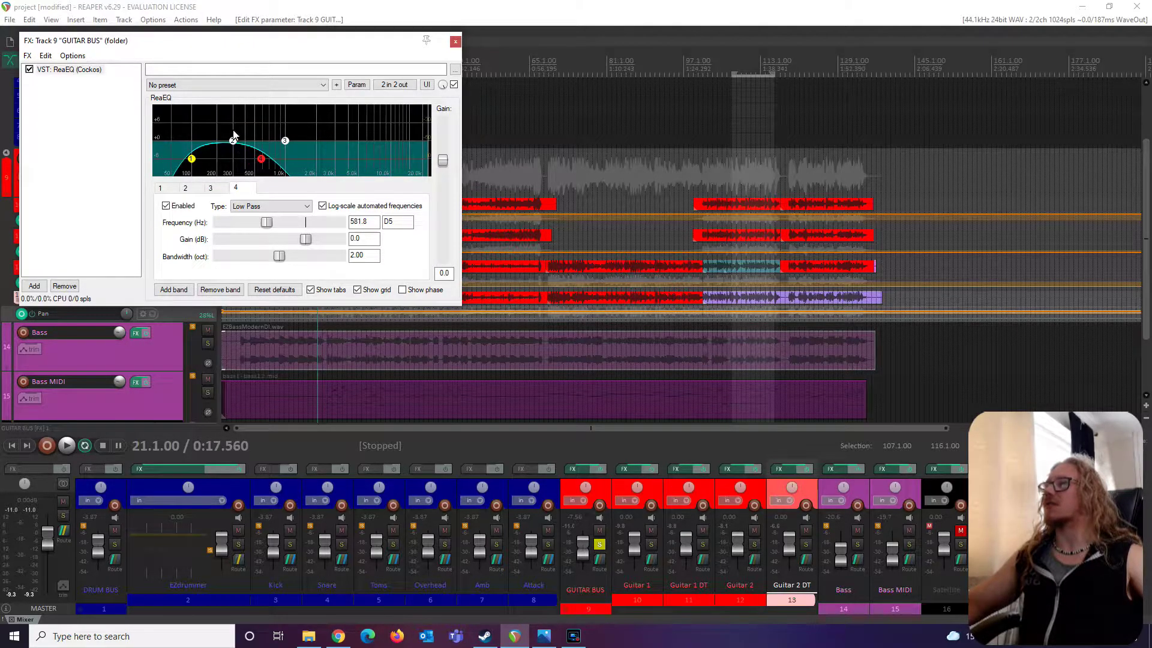
pyautogui.moveTo(191, 159); pyautogui.dragTo(225, 159)
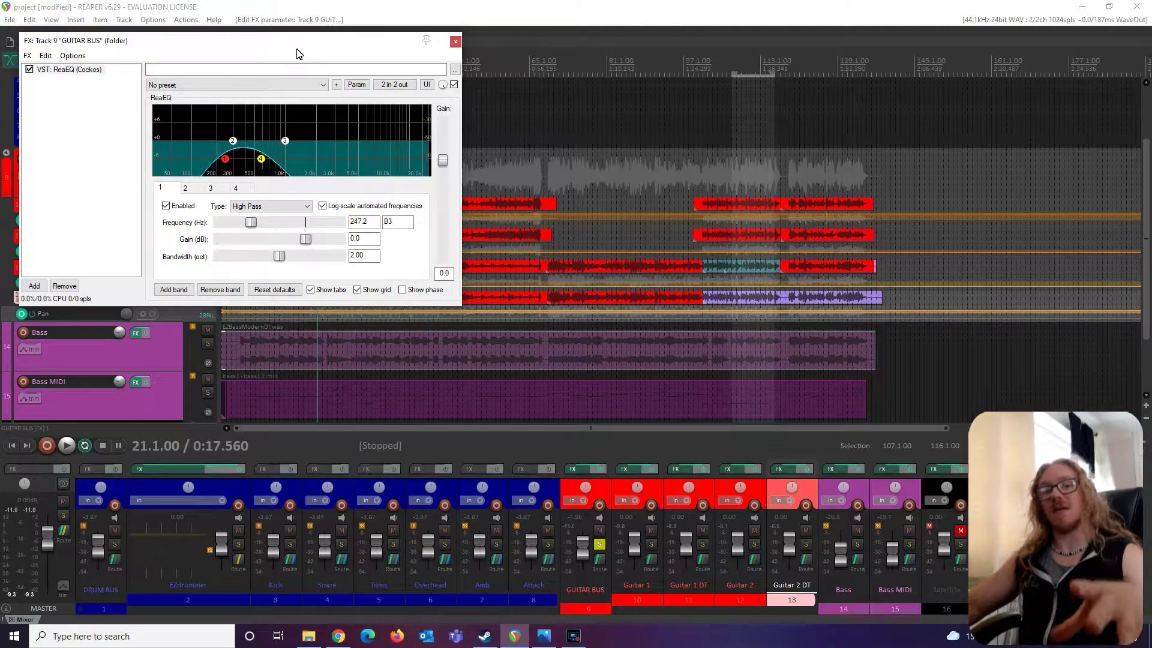
pyautogui.press('space')
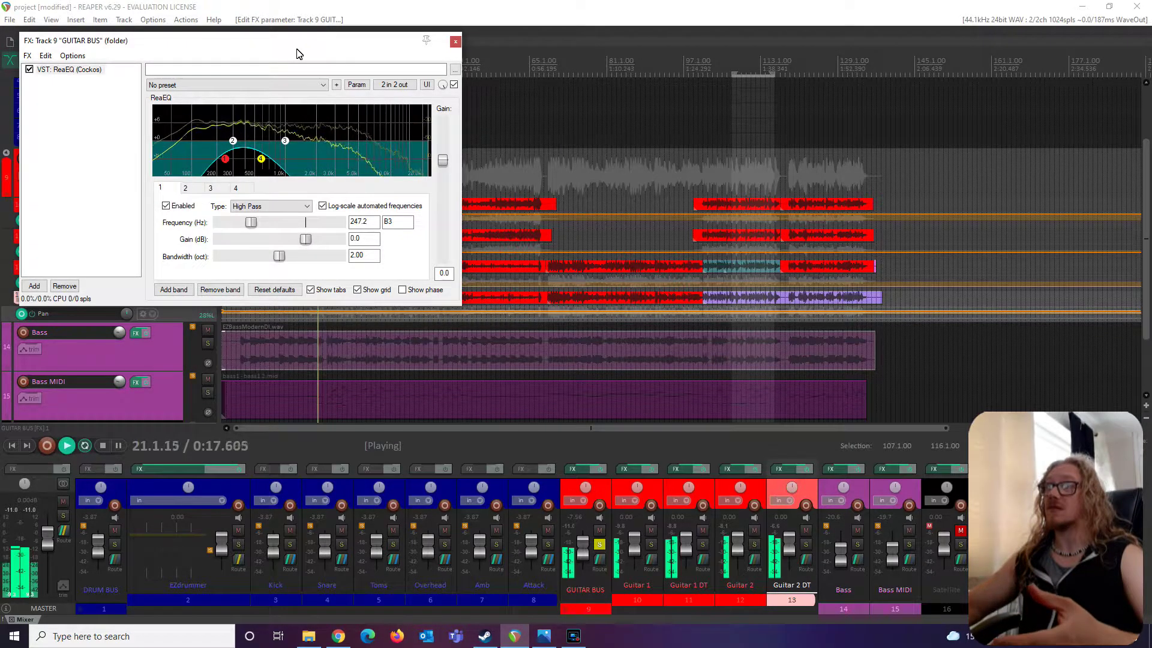
pyautogui.press('space')
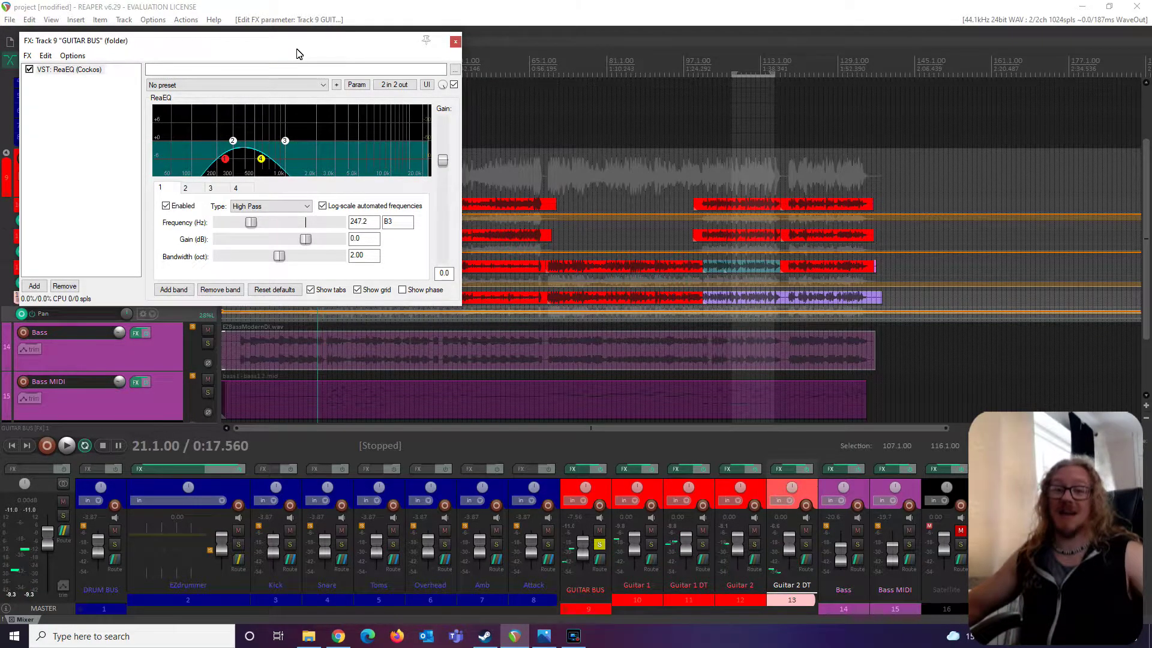
# Step: Retune the guitar bus EQ during playback: raise the high-pass cutoff, boost band 2 by 8.6 dB at about 633 Hz, low-pass at about 1773 Hz
pyautogui.moveTo(227, 162); pyautogui.dragTo(254, 167)
pyautogui.press('space')
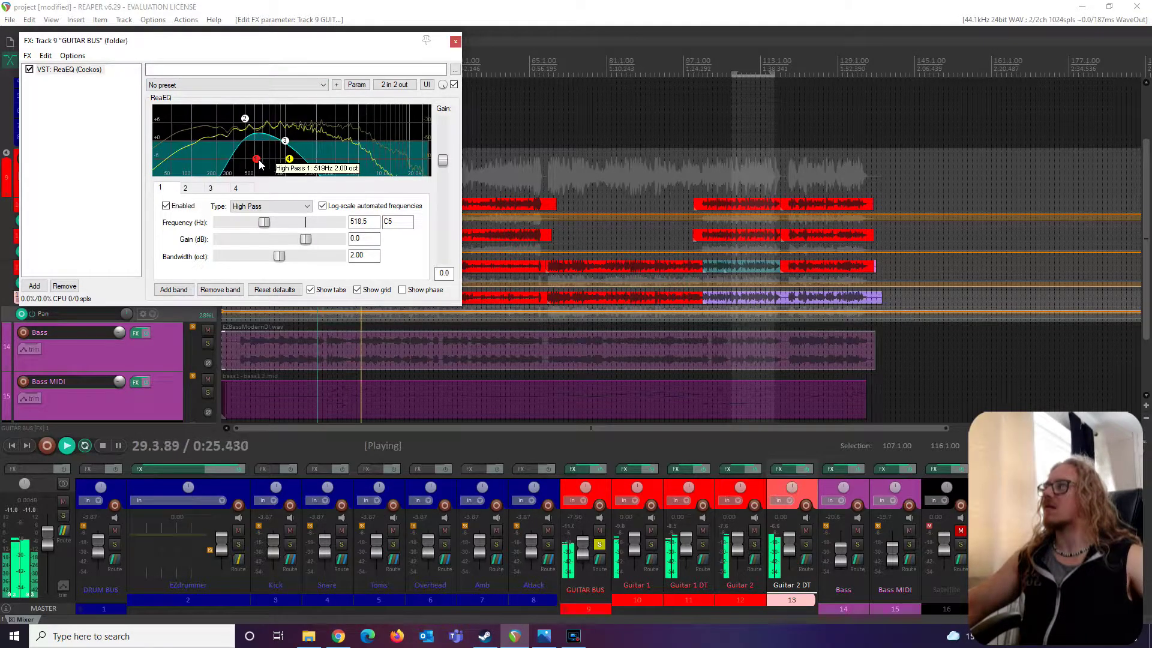
pyautogui.moveTo(244, 118); pyautogui.dragTo(265, 114)
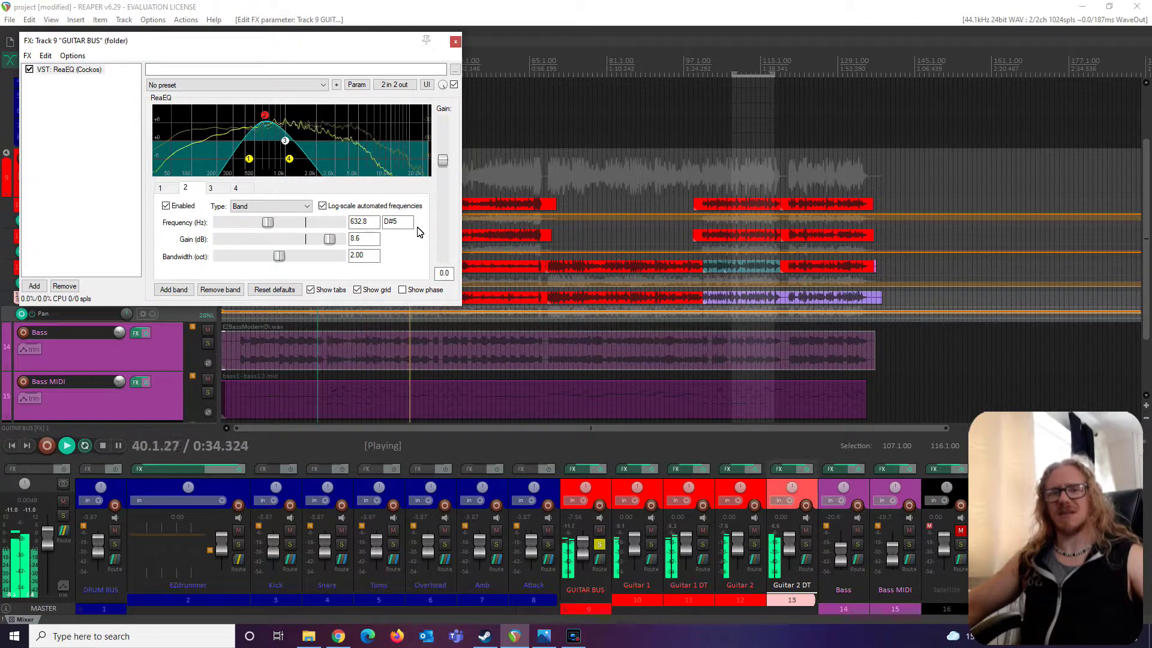
pyautogui.moveTo(289, 159); pyautogui.dragTo(311, 159)
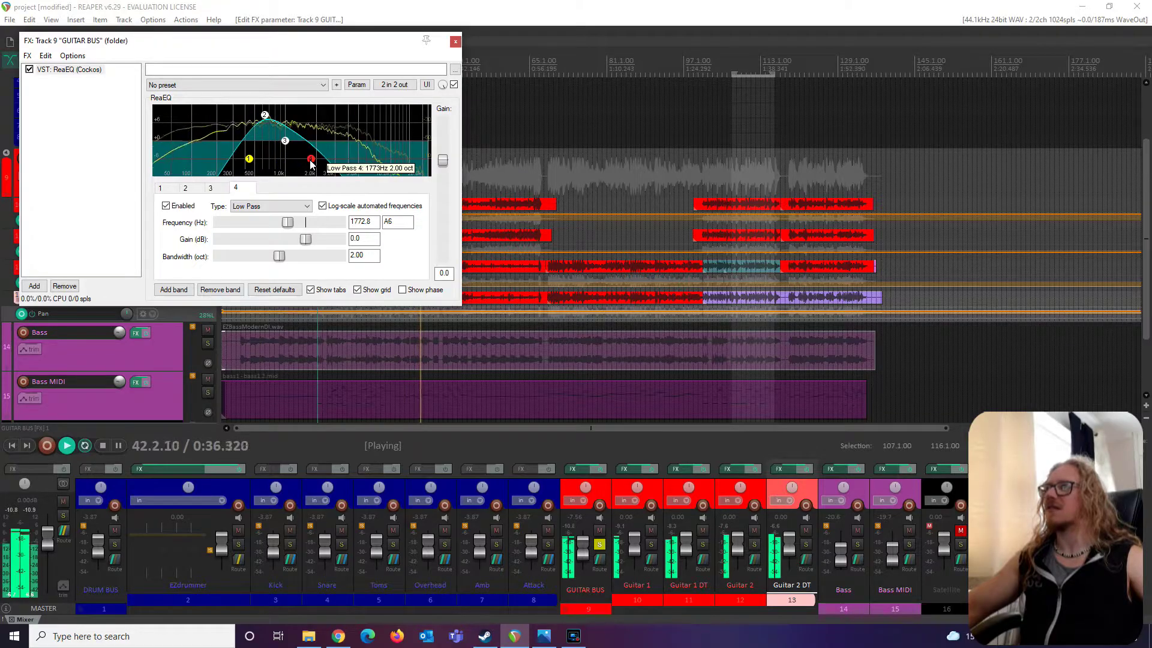
# Step: Bypass and re-enable ReaEQ on the guitar bus to compare the sound, stop playback, and close the effects window
pyautogui.click(30, 70)
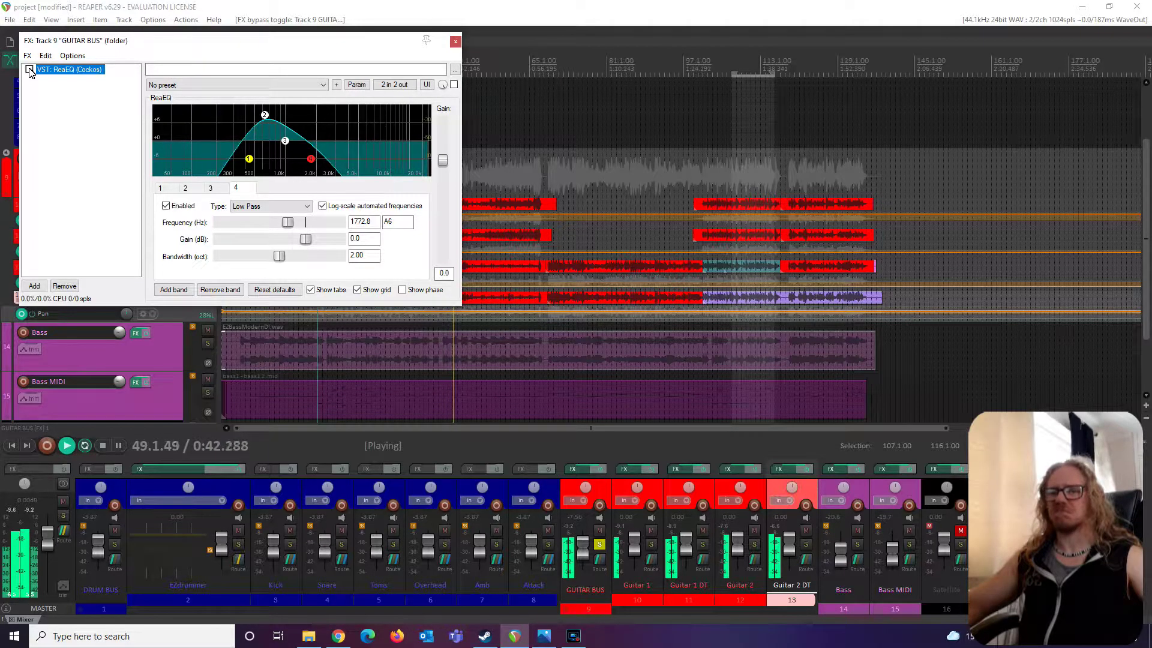
pyautogui.click(30, 69)
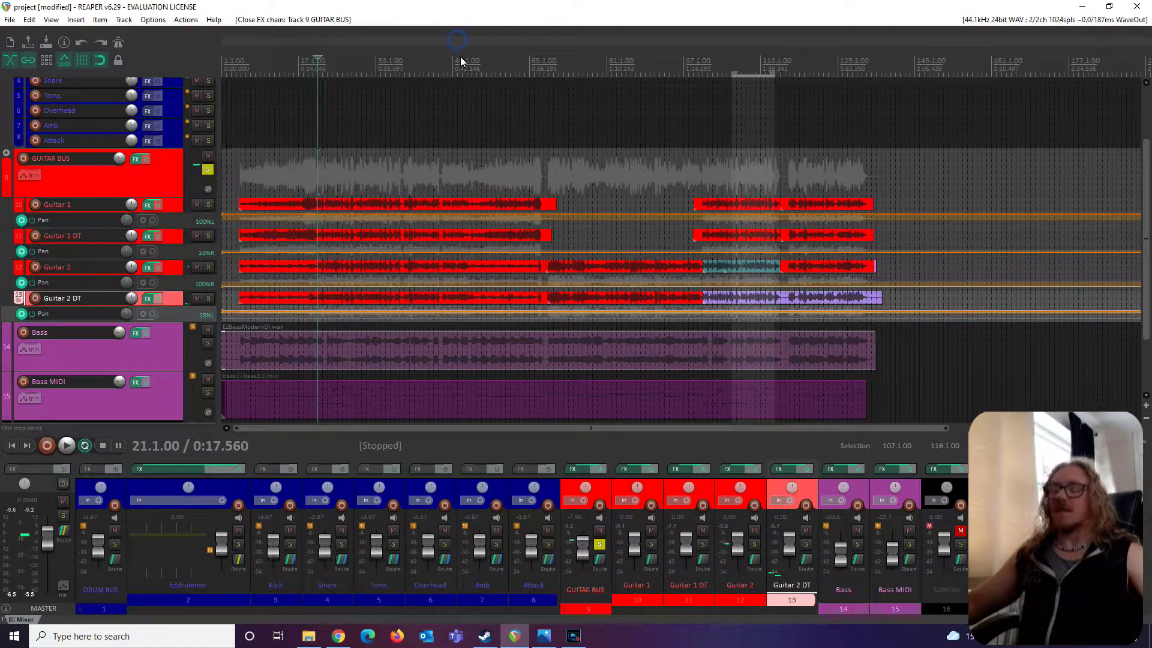
pyautogui.click(456, 42)
pyautogui.press('space')
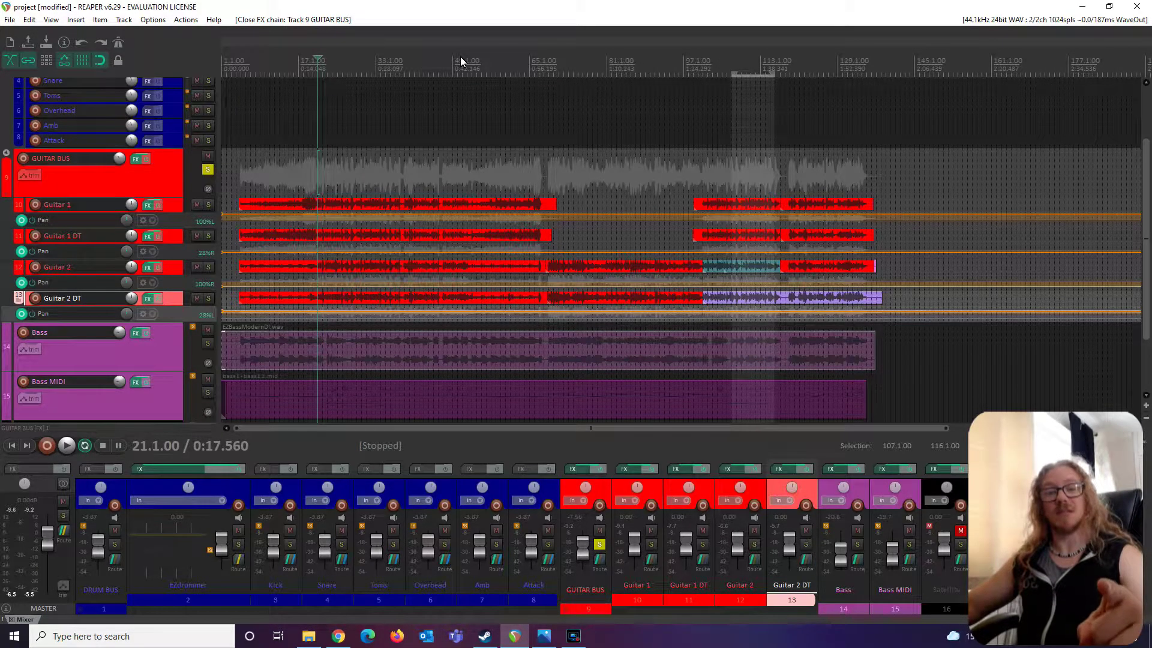
# Step: Open the Bass track's ReaEQ and audition the soloed bass with the band 3 boost on and bands 1 and 4 disabled
pyautogui.click(136, 159)
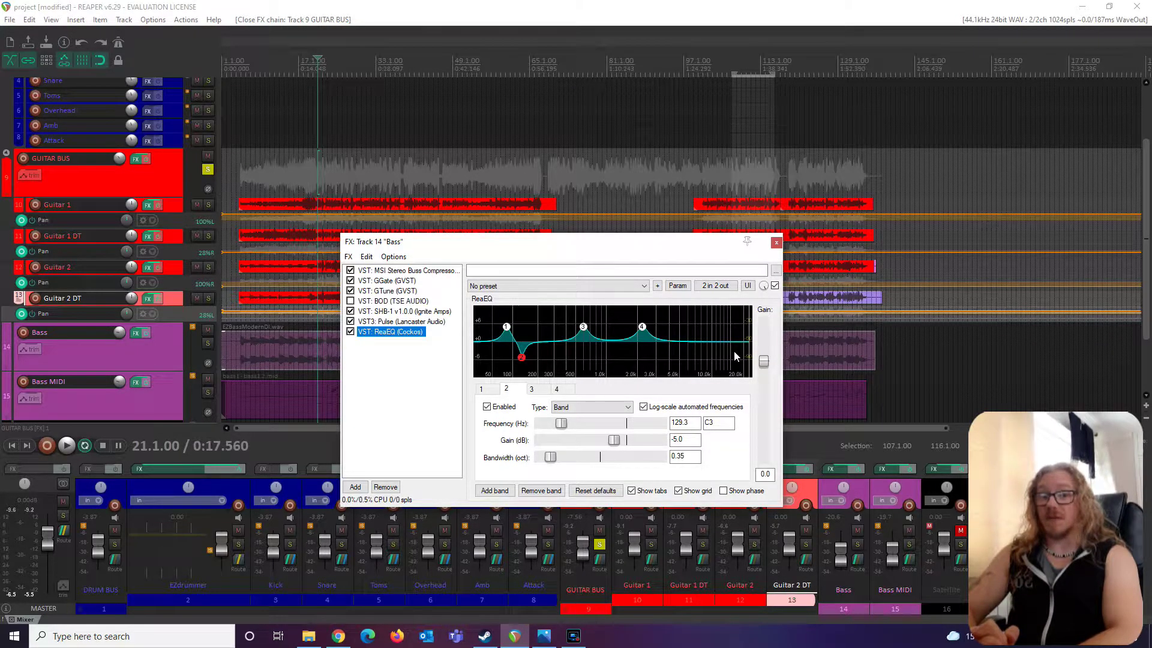
pyautogui.click(583, 326)
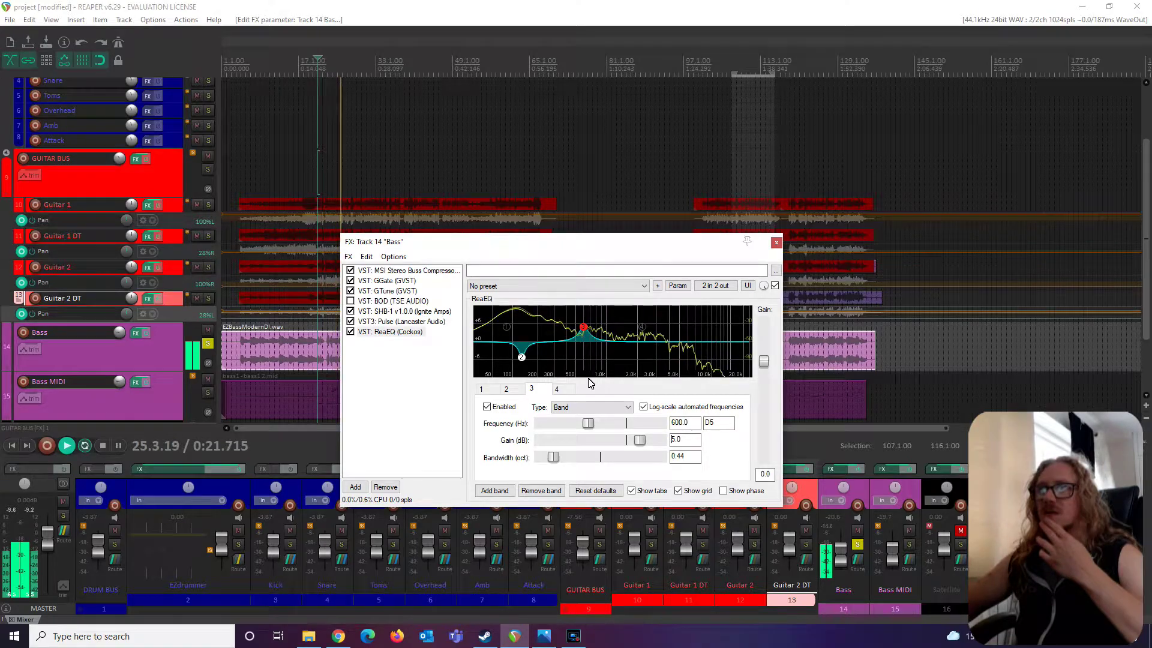
pyautogui.press('space')
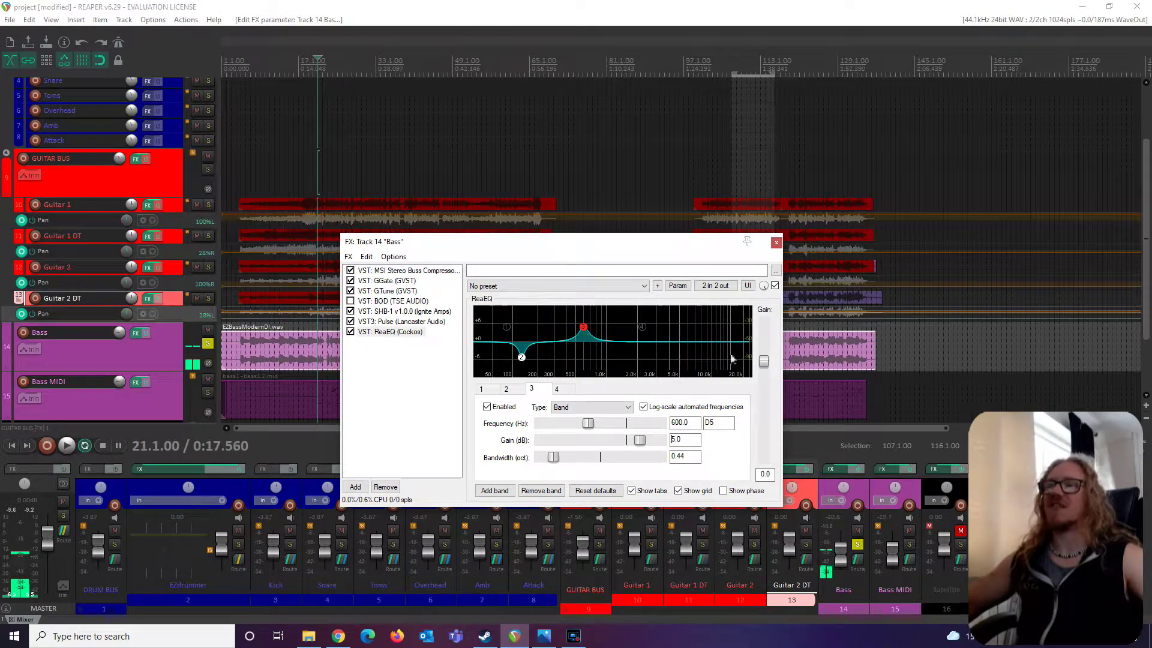
# Step: Re-enable bands 4 and 1 in the bass EQ, audition the soloed bass, and select band 3
pyautogui.click(642, 327)
pyautogui.click(506, 328)
pyautogui.press('space')
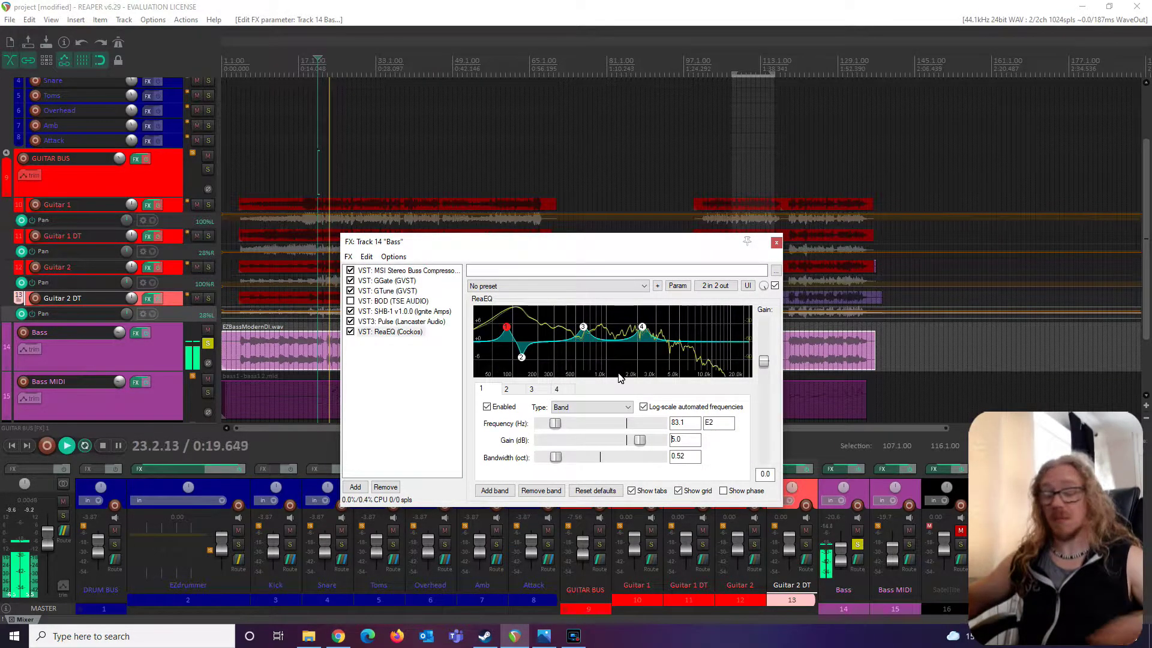
pyautogui.press('space')
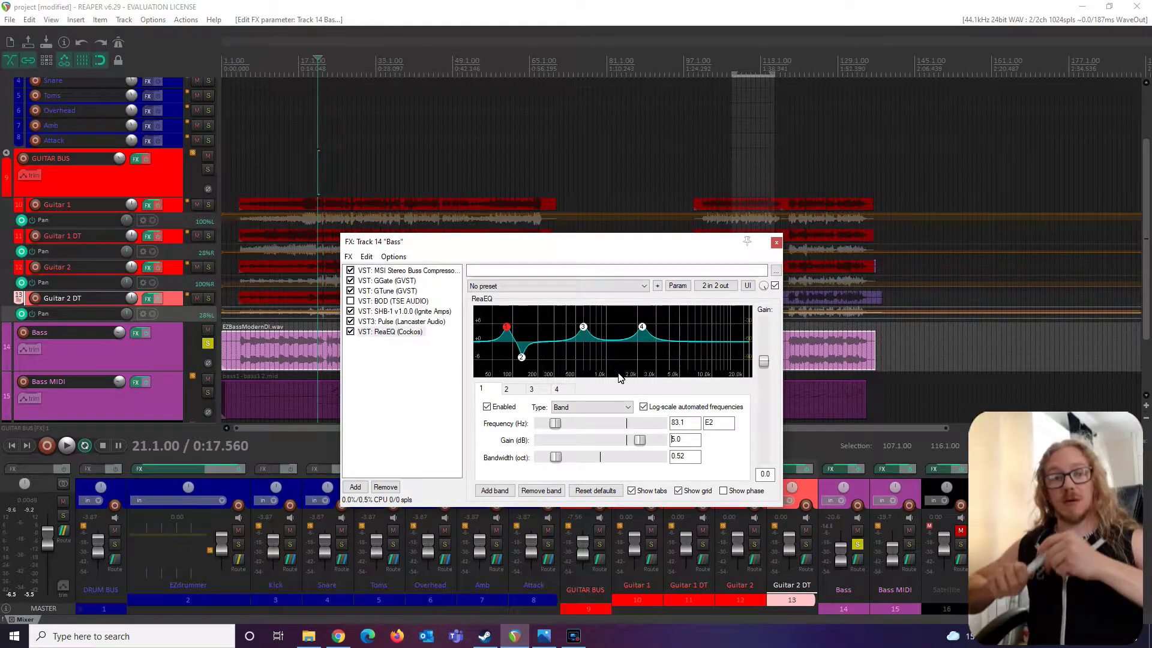
pyautogui.click(584, 328)
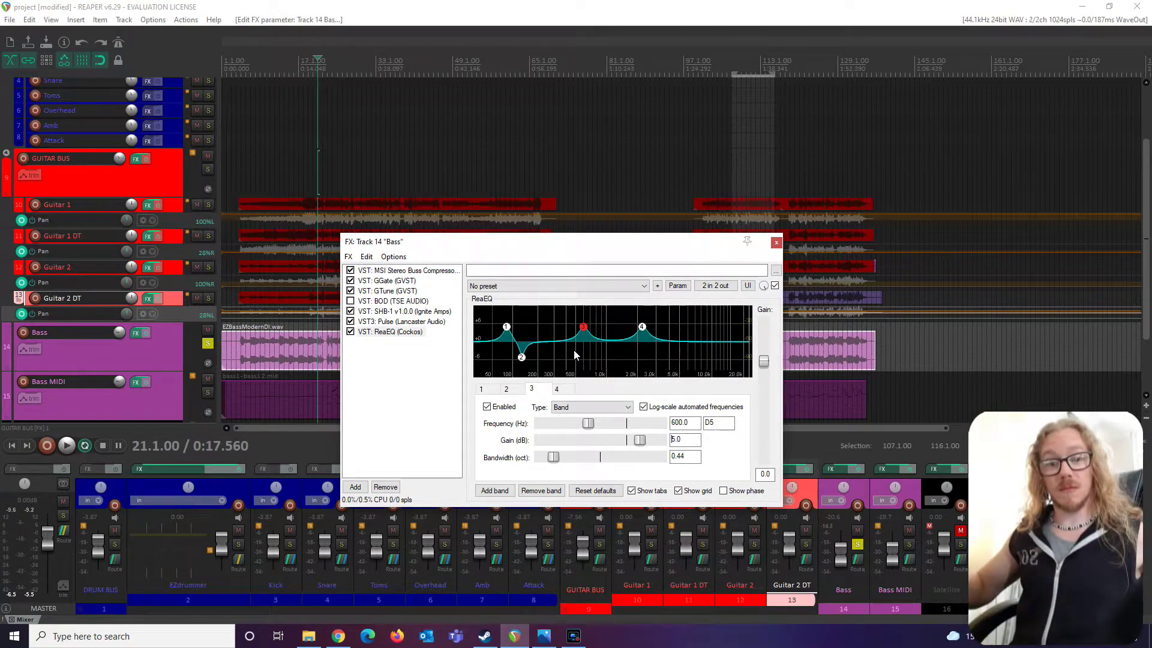
# Step: Solo the GUITAR BUS and play a short passage with its new EQ applied
pyautogui.click(207, 170)
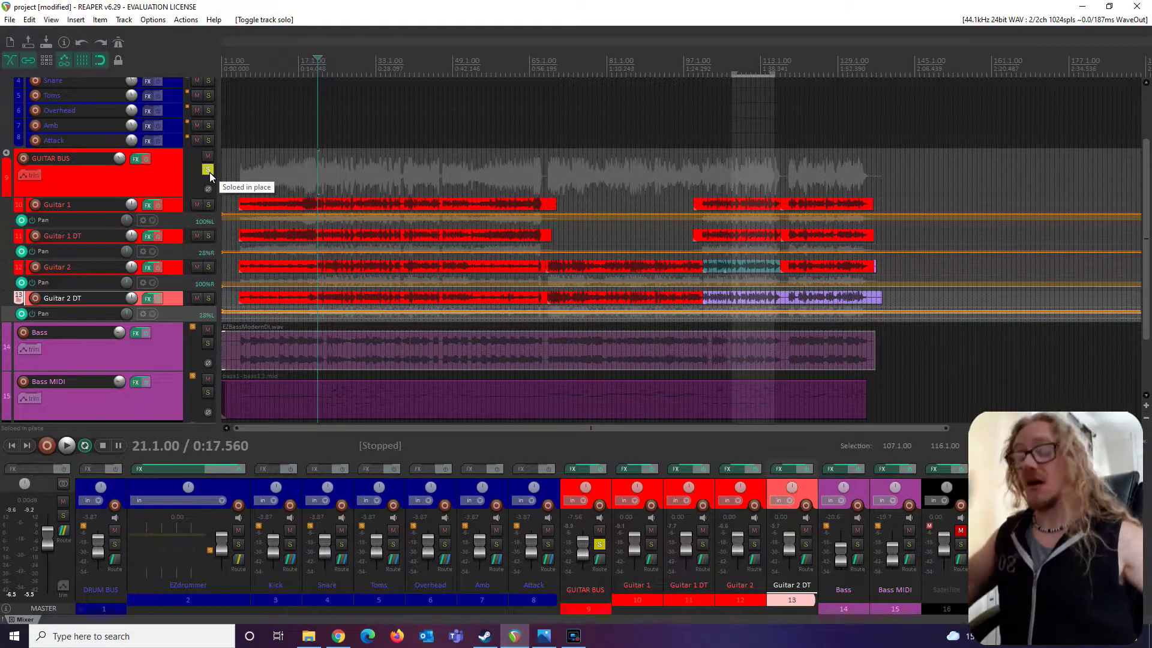
pyautogui.press('space')
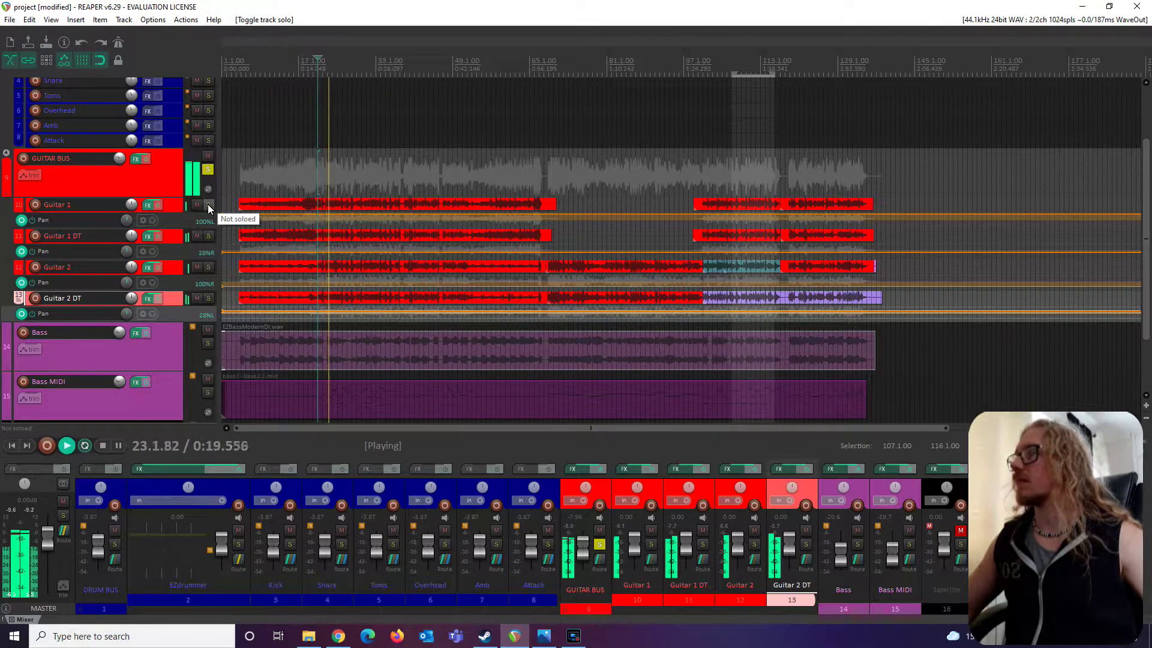
pyautogui.press('space')
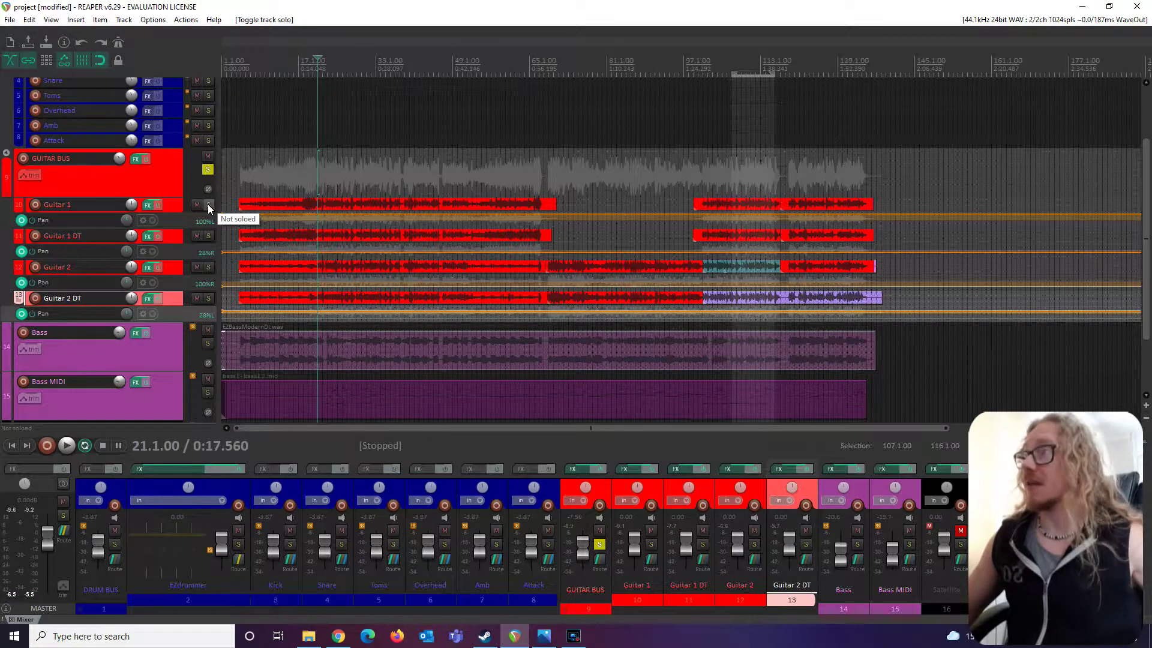
# Step: Unsolo the GUITAR BUS and play a short passage of the full mix
pyautogui.click(211, 171)
pyautogui.press('space')
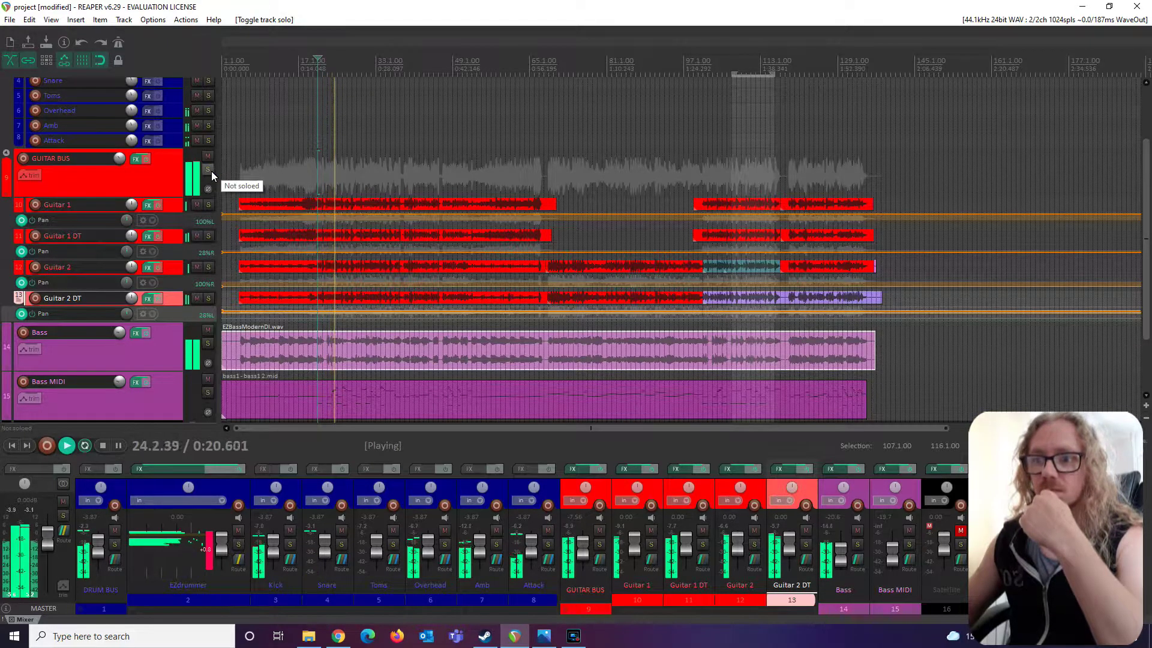
pyautogui.press('space')
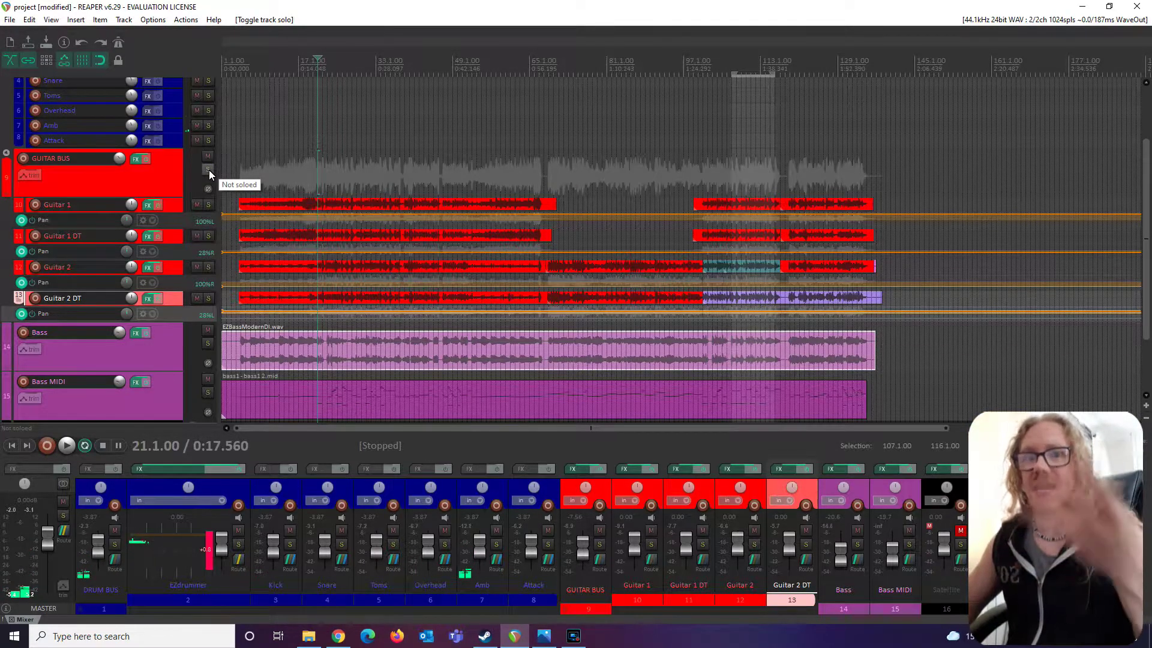
# Step: Solo the Guitar 1 track, start playback, and add ReaEQ to the end of its effects chain
pyautogui.click(210, 205)
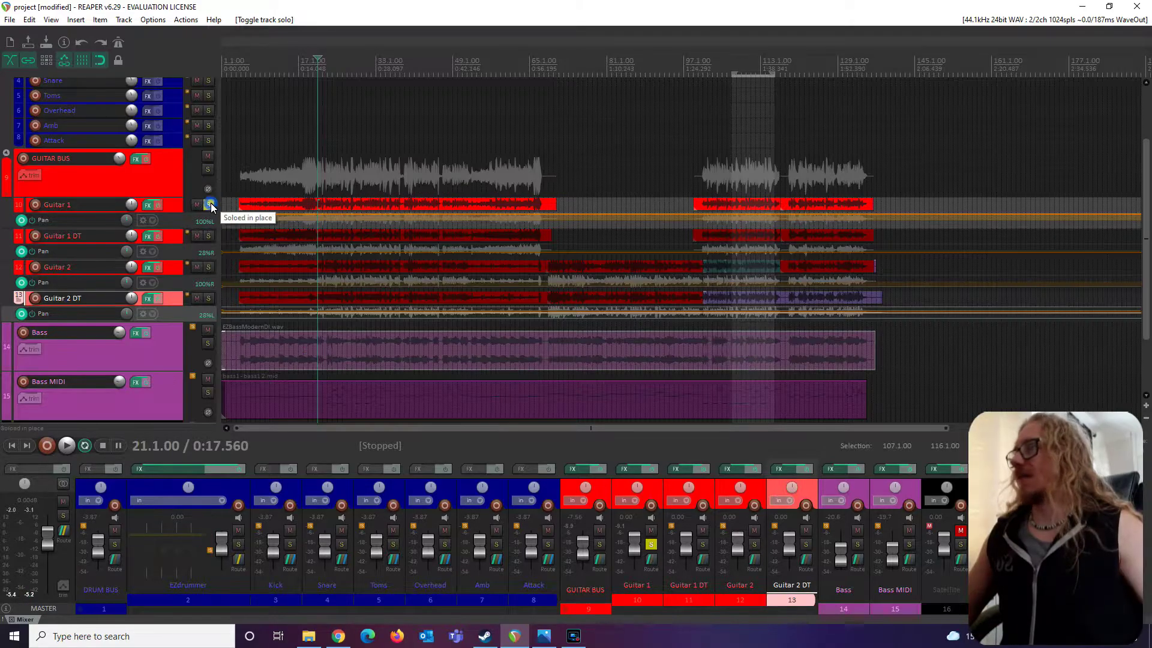
pyautogui.press('space')
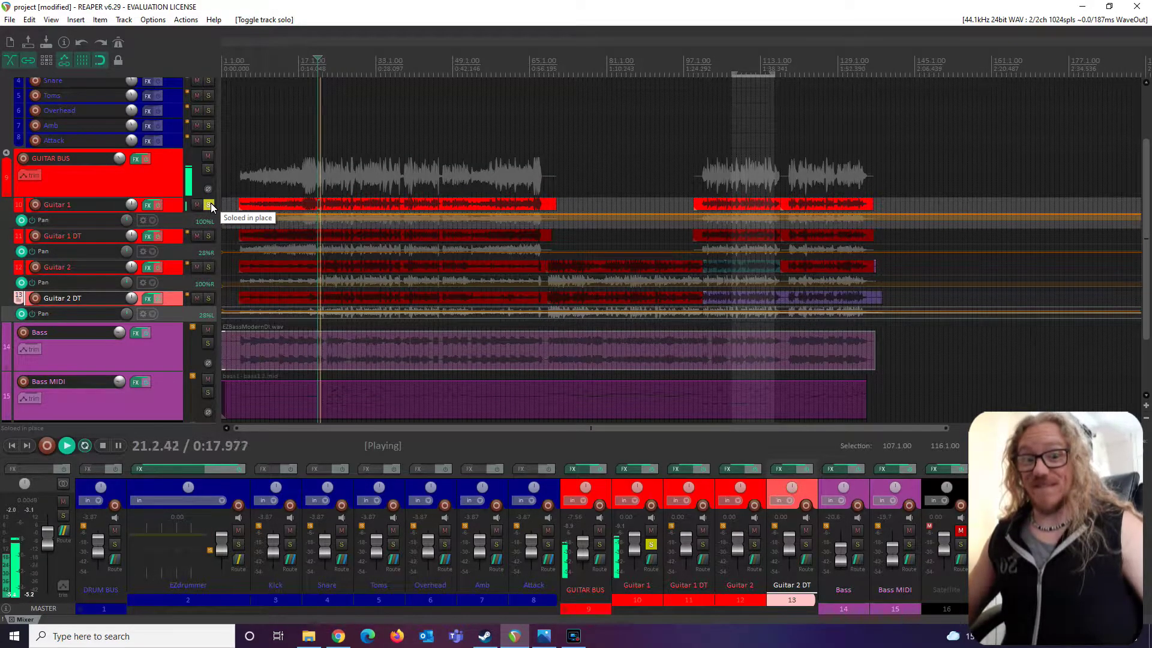
pyautogui.click(148, 205)
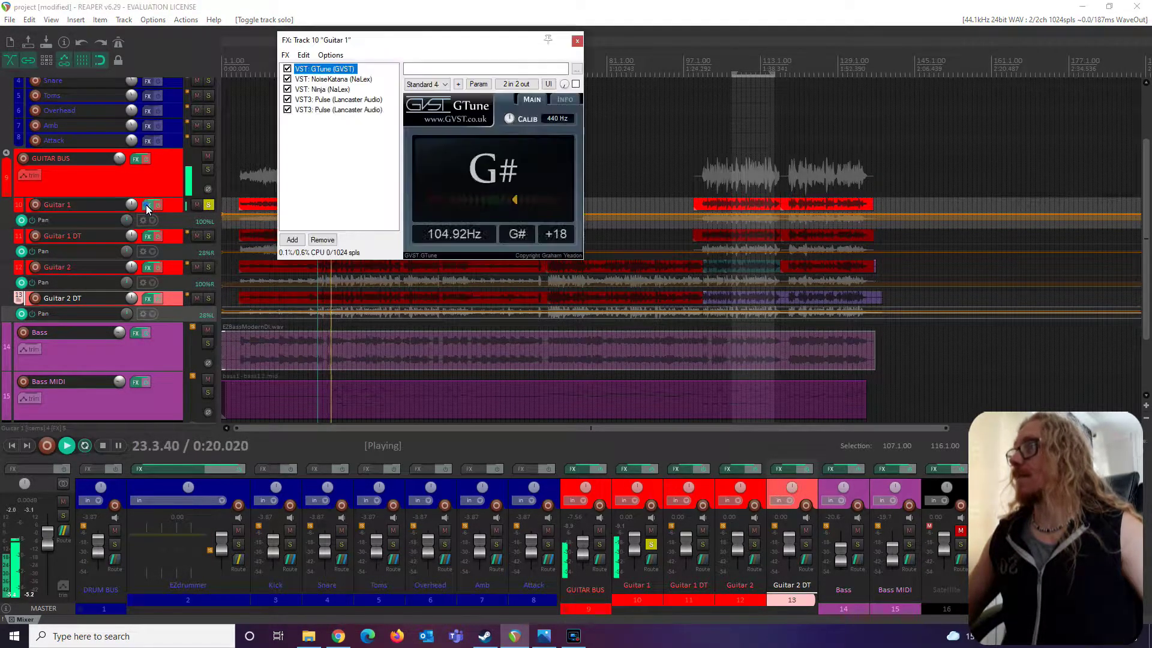
pyautogui.click(292, 239)
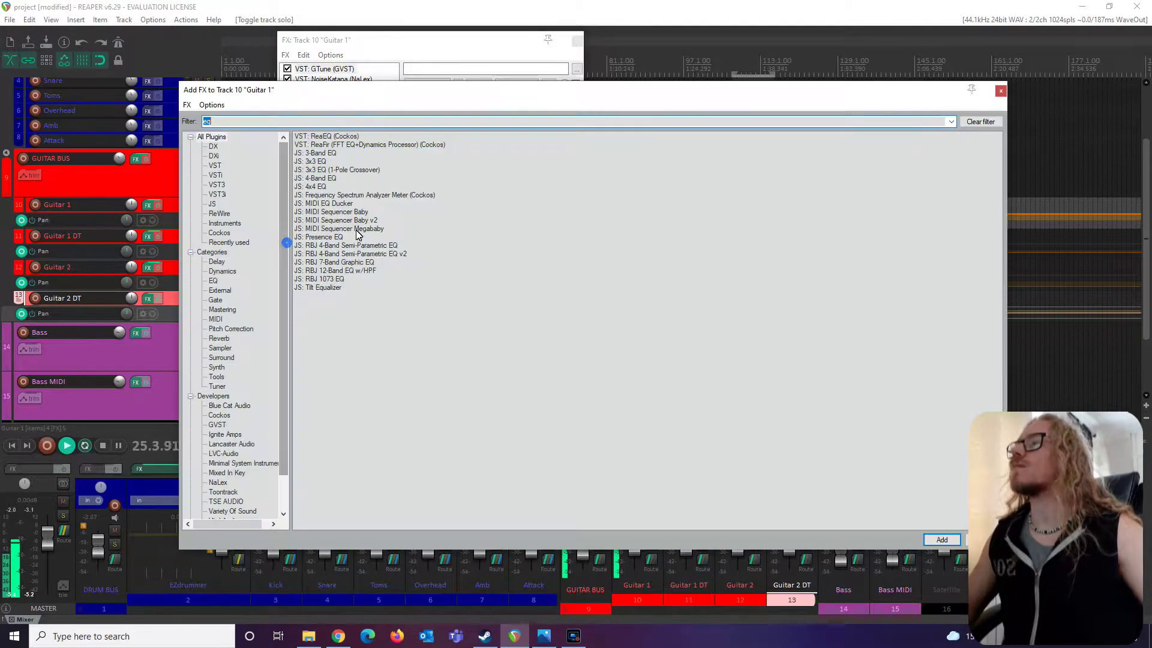
pyautogui.doubleClick(336, 136)
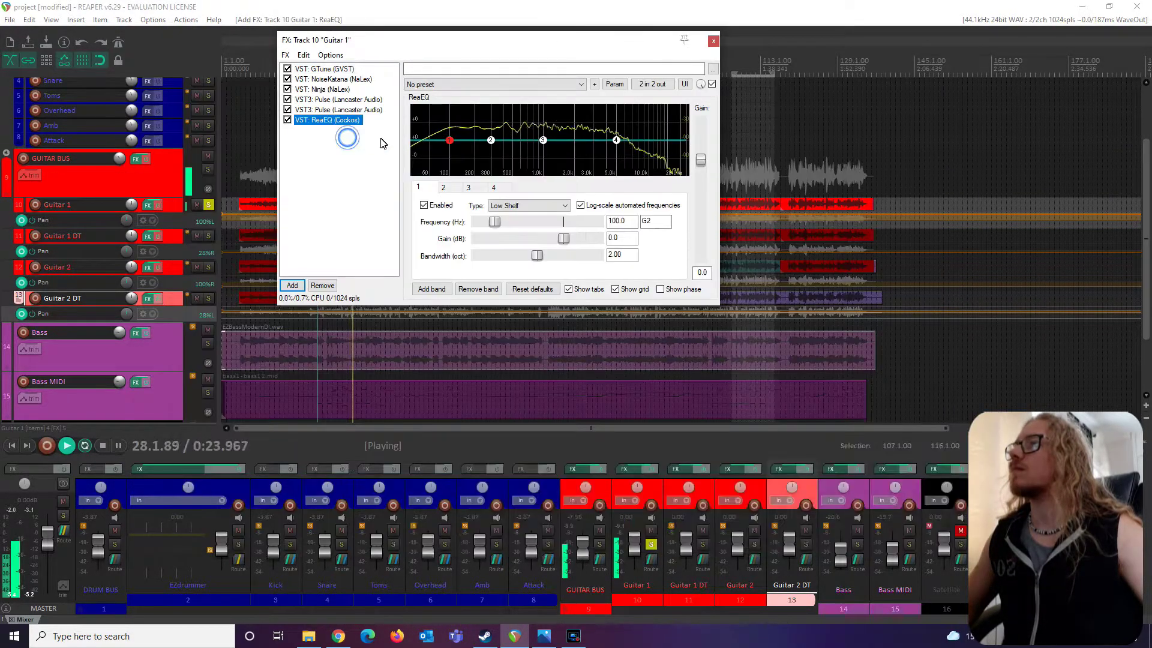
# Step: Narrow band 3 of Guitar 1's ReaEQ to 0.2 octaves and boost it by about 12 dB while the track plays
pyautogui.click(543, 140)
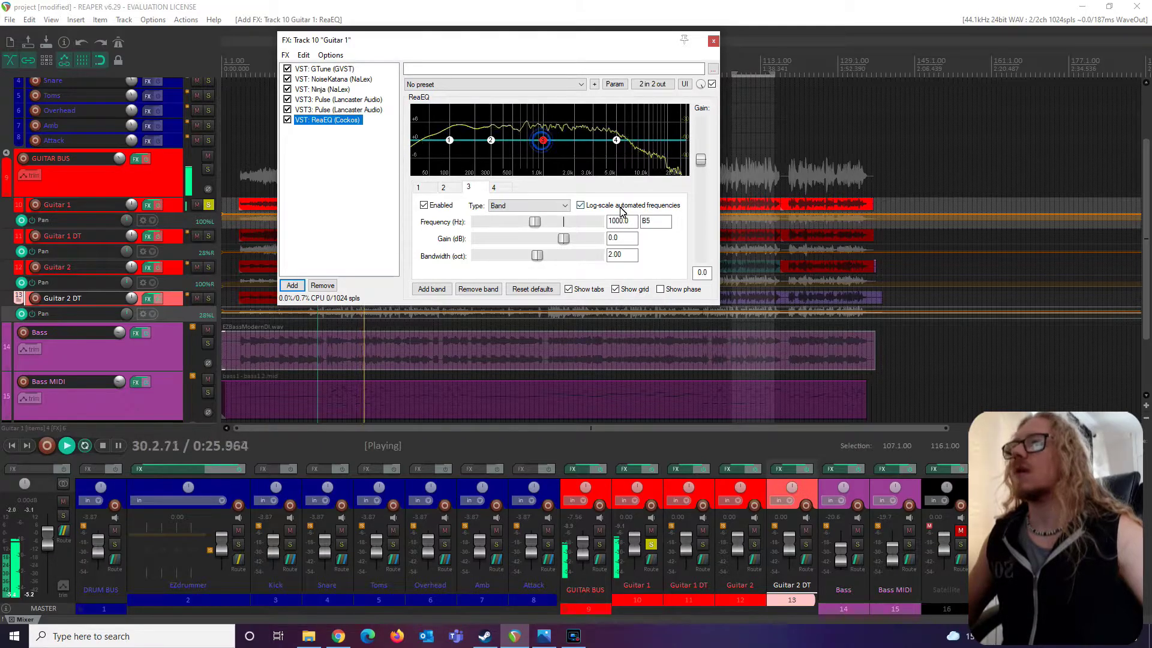
pyautogui.press('space')
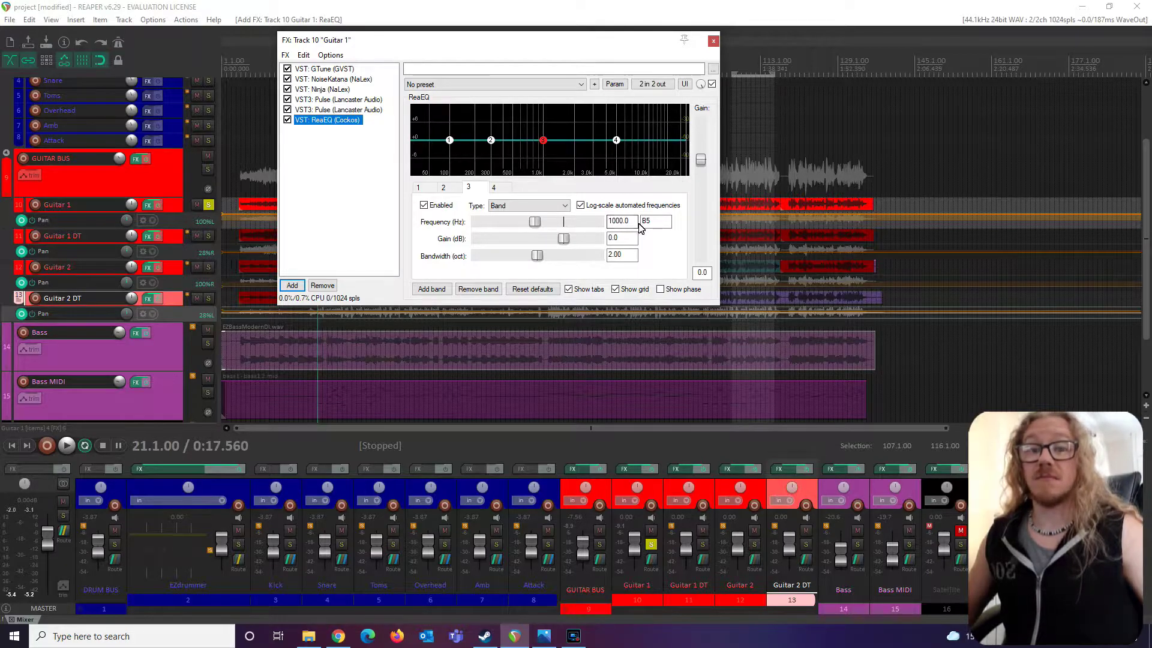
pyautogui.click(609, 256)
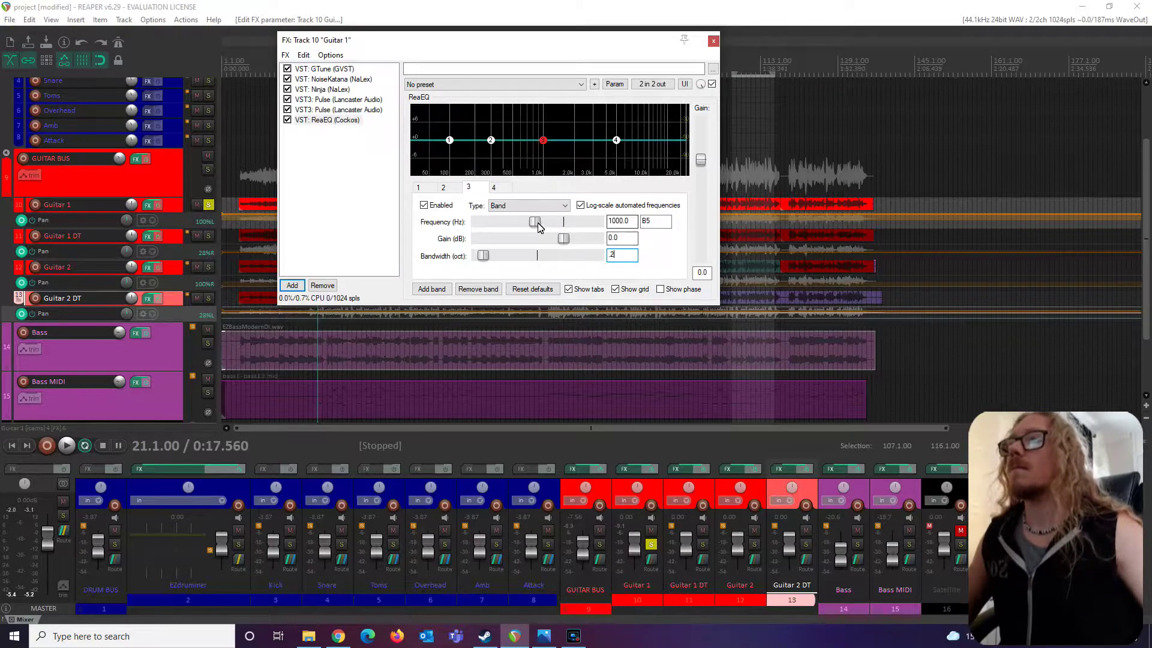
pyautogui.write('.2')
pyautogui.press('Return')
pyautogui.press('space')
pyautogui.moveTo(543, 140); pyautogui.dragTo(523, 107)
pyautogui.press('space')
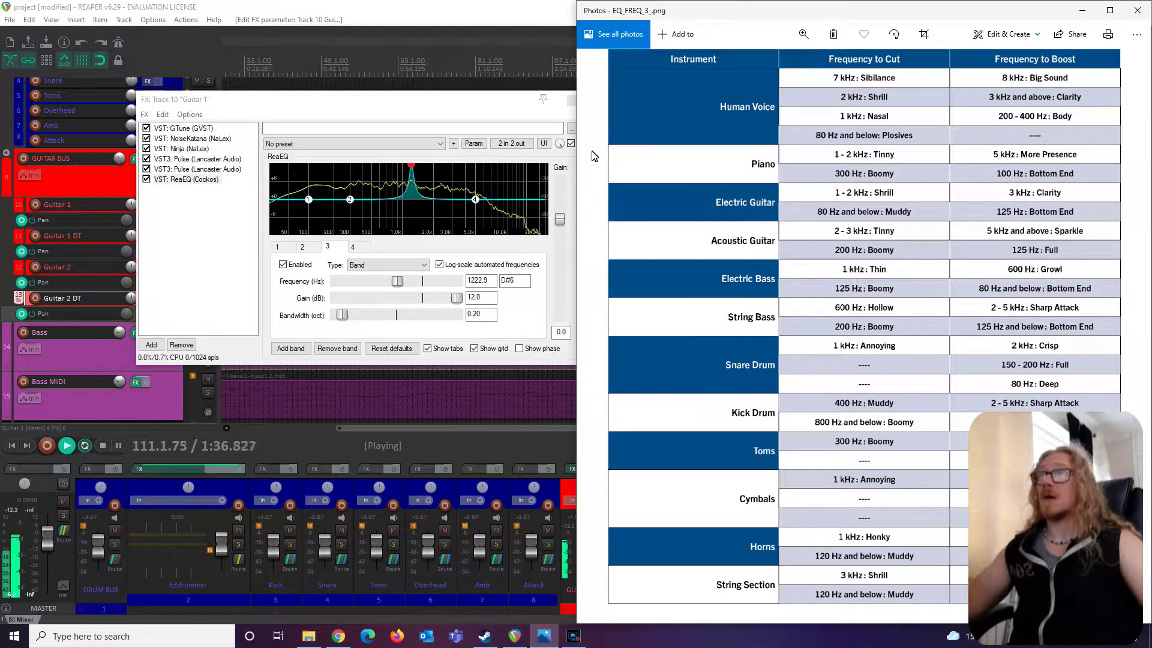
# Step: Sweep the boosted band 3 through the spectrum to about 392 Hz and set its gain to -3 dB
pyautogui.click(416, 175)
pyautogui.moveTo(414, 171); pyautogui.dragTo(451, 169)
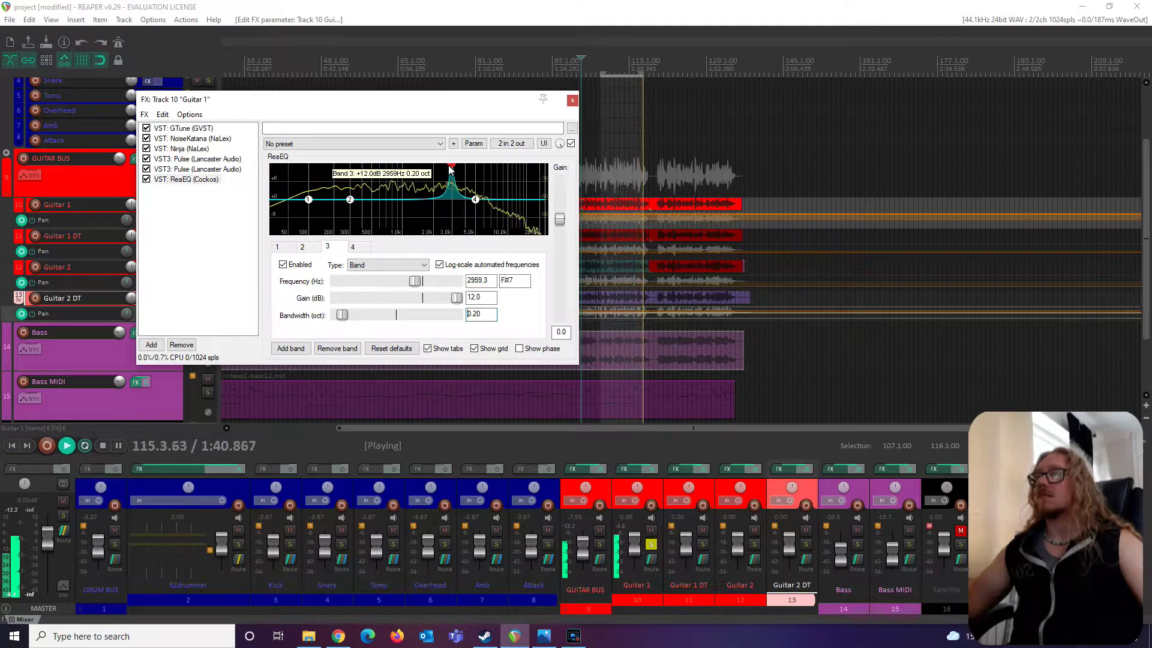
pyautogui.moveTo(450, 169); pyautogui.dragTo(452, 170)
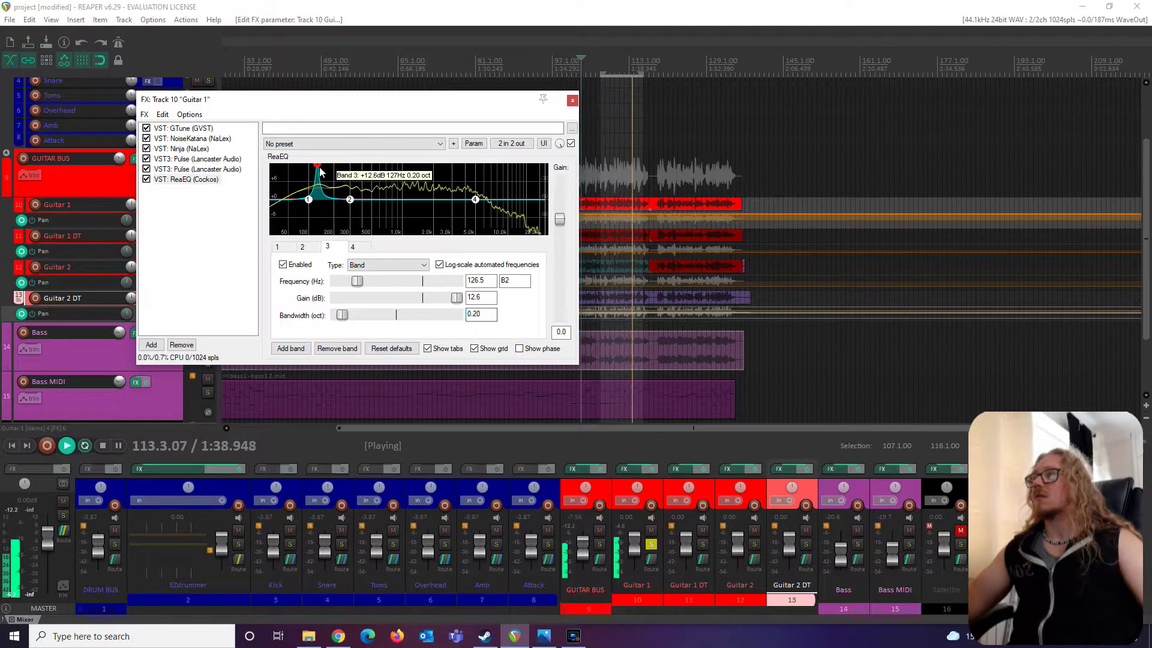
pyautogui.moveTo(318, 171); pyautogui.dragTo(361, 170)
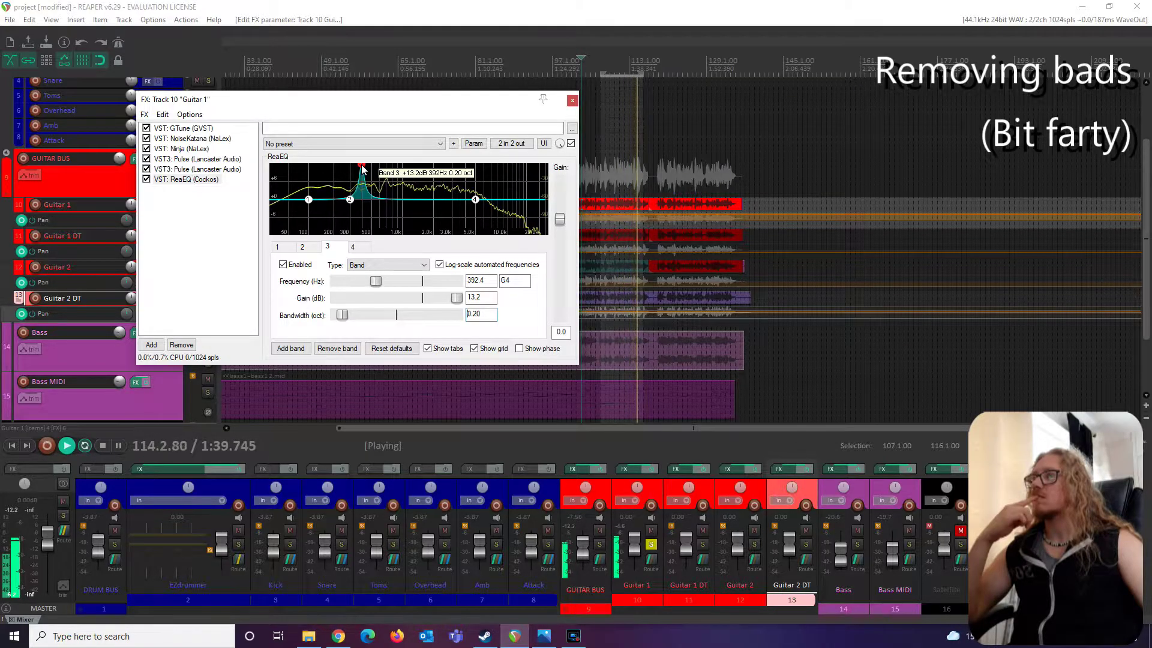
pyautogui.doubleClick(480, 297)
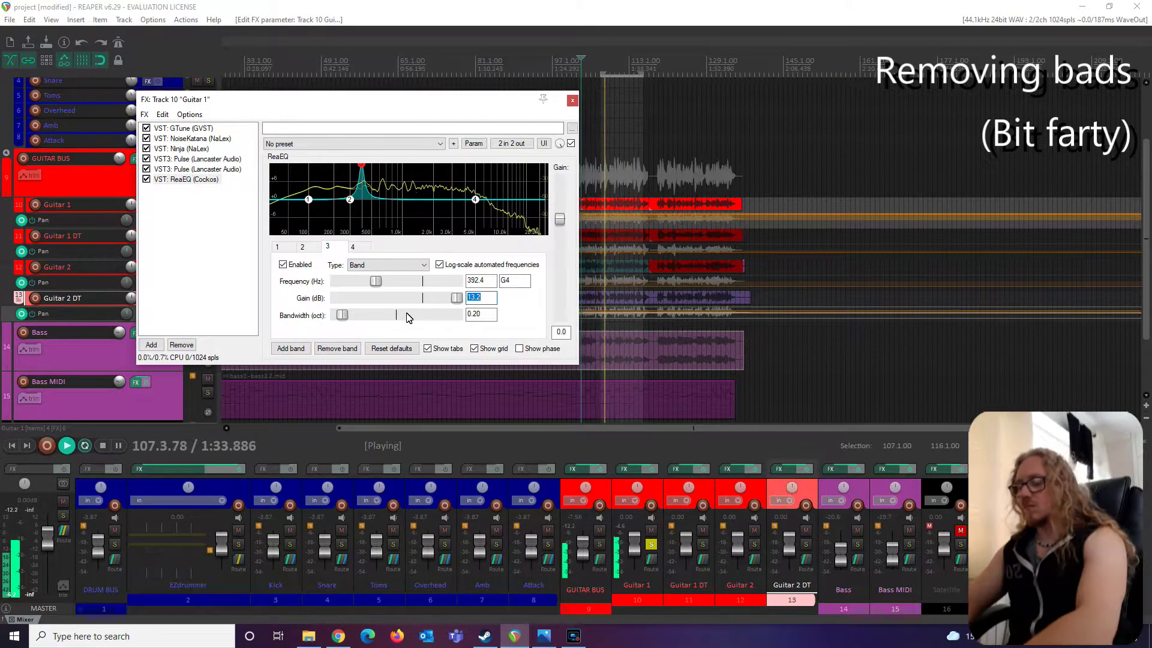
pyautogui.write('-3')
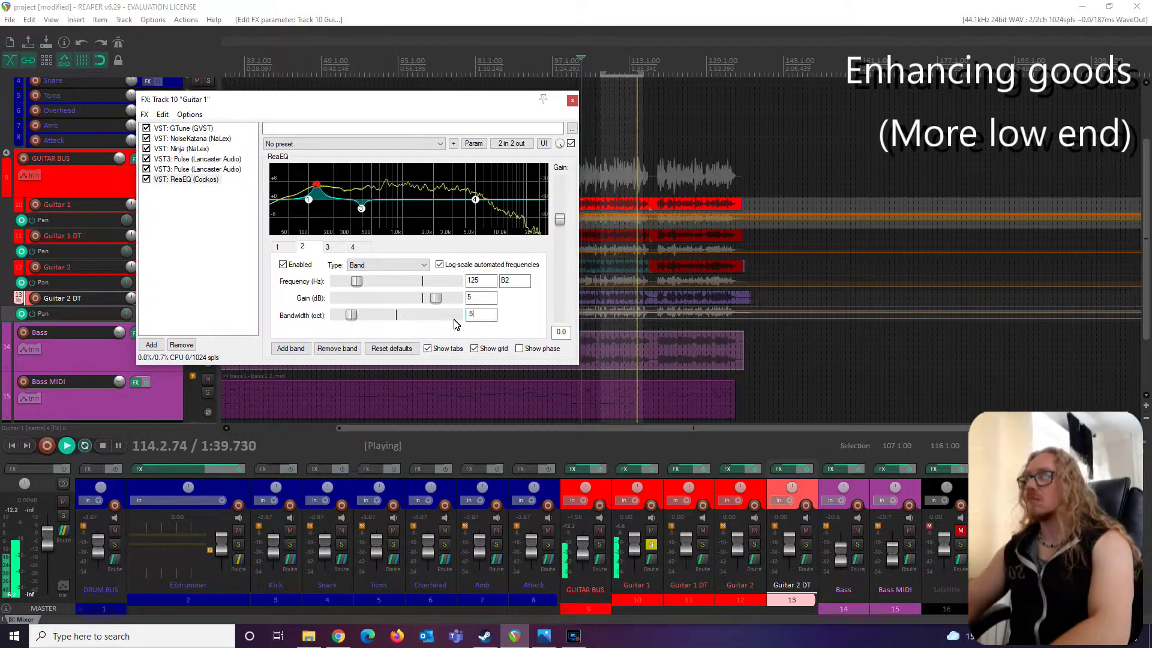
# Step: Narrow band 2 to 0.2 octaves, and place band 4 at about 3008 Hz with a gain of 3 dB
pyautogui.press('BackSpace')
pyautogui.write('2')
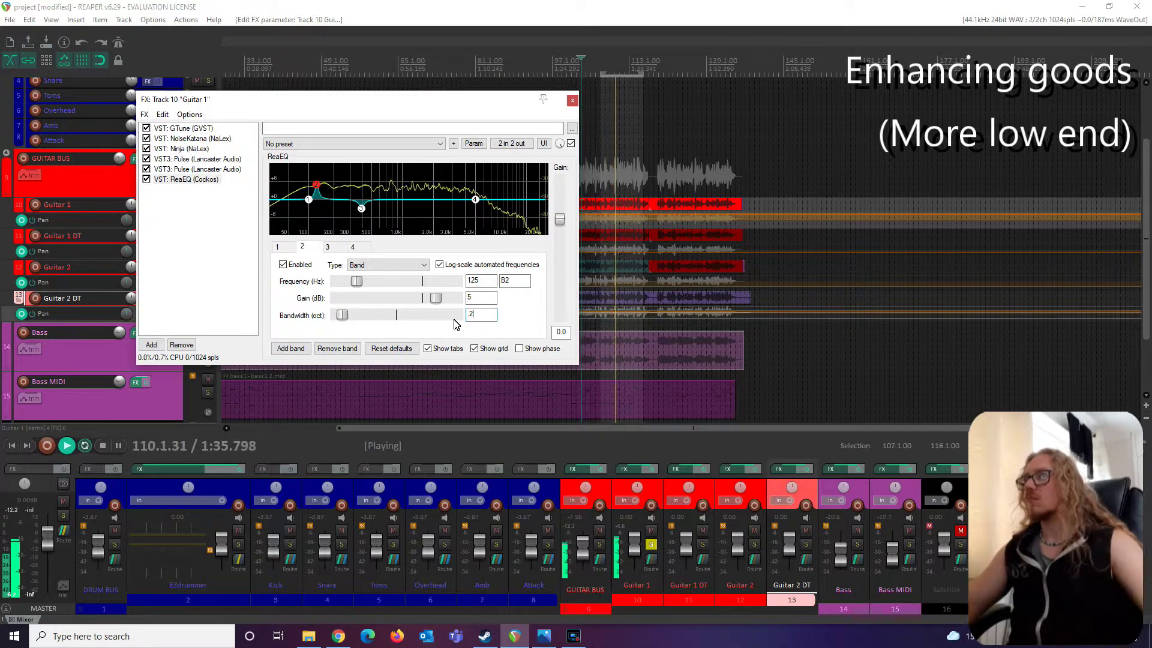
pyautogui.click(476, 200)
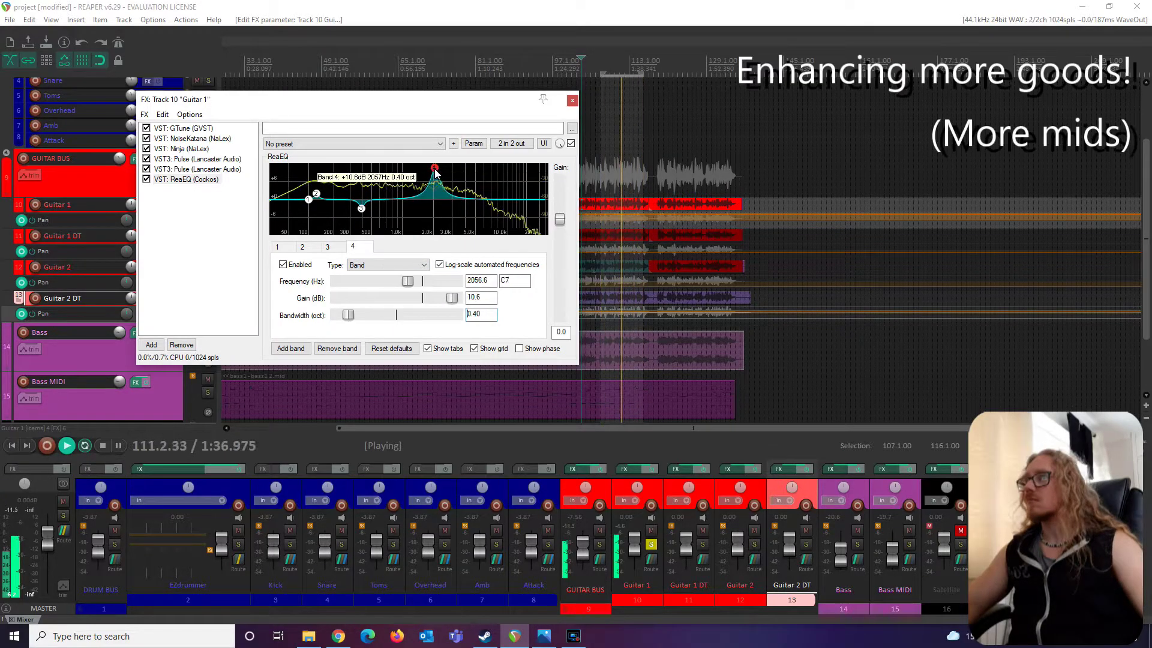
pyautogui.moveTo(412, 180); pyautogui.dragTo(451, 168)
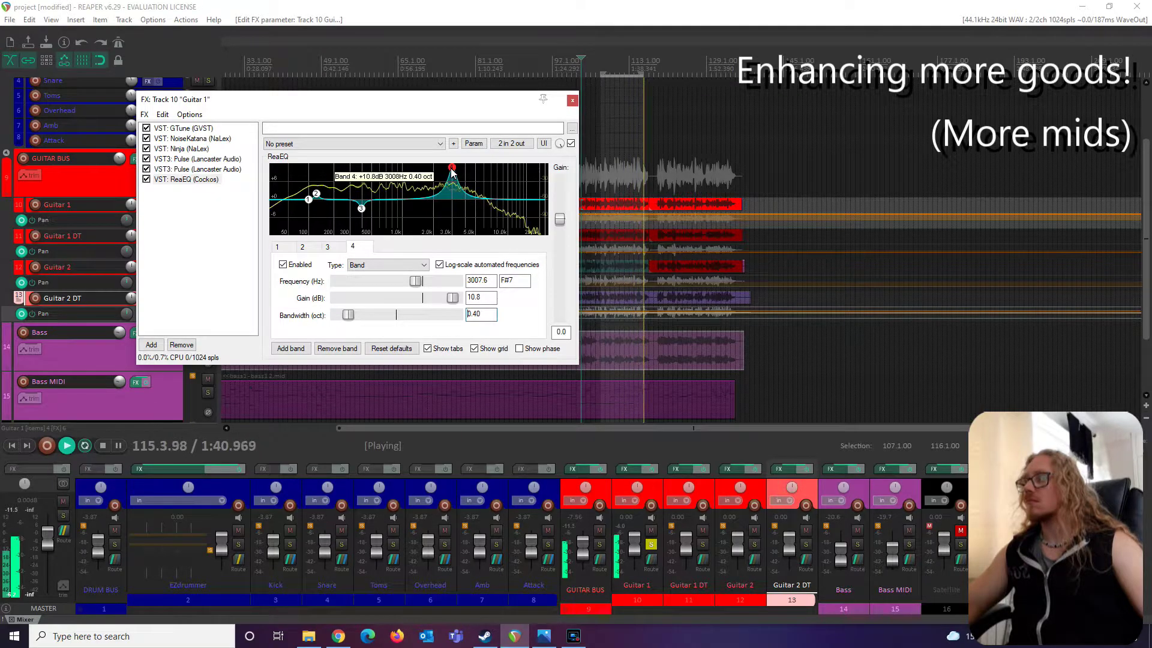
pyautogui.moveTo(487, 299); pyautogui.dragTo(454, 305)
pyautogui.write('3')
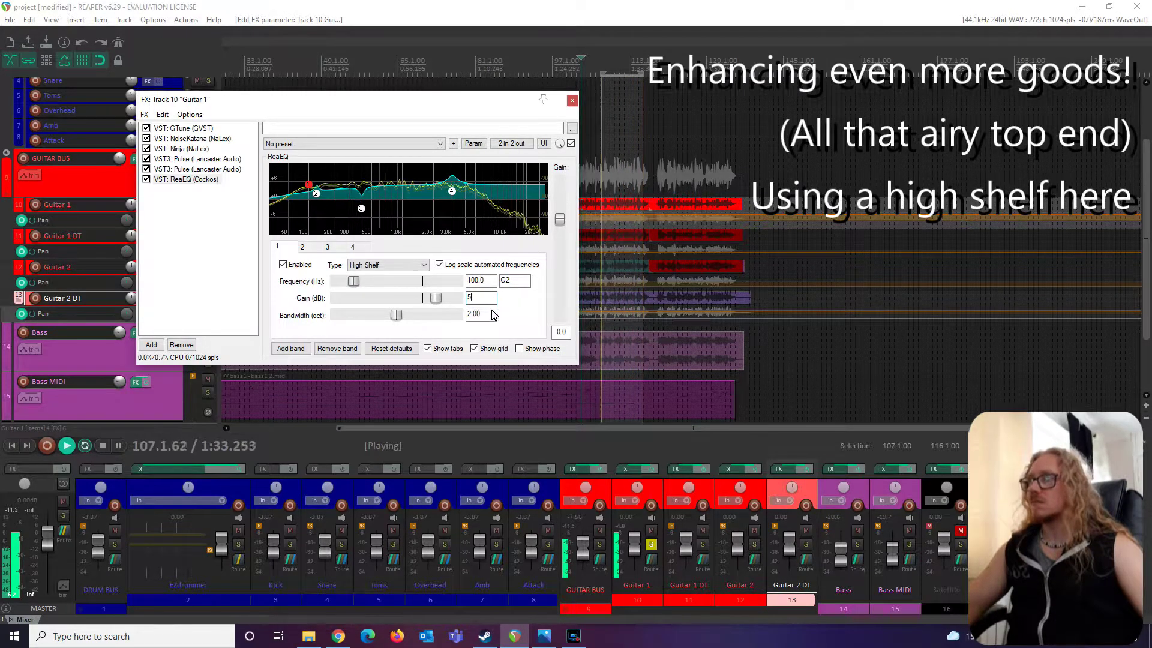
# Step: Set the band 1 high shelf's frequency to 5000 Hz and open its gain for editing
pyautogui.doubleClick(493, 284)
pyautogui.write('5')
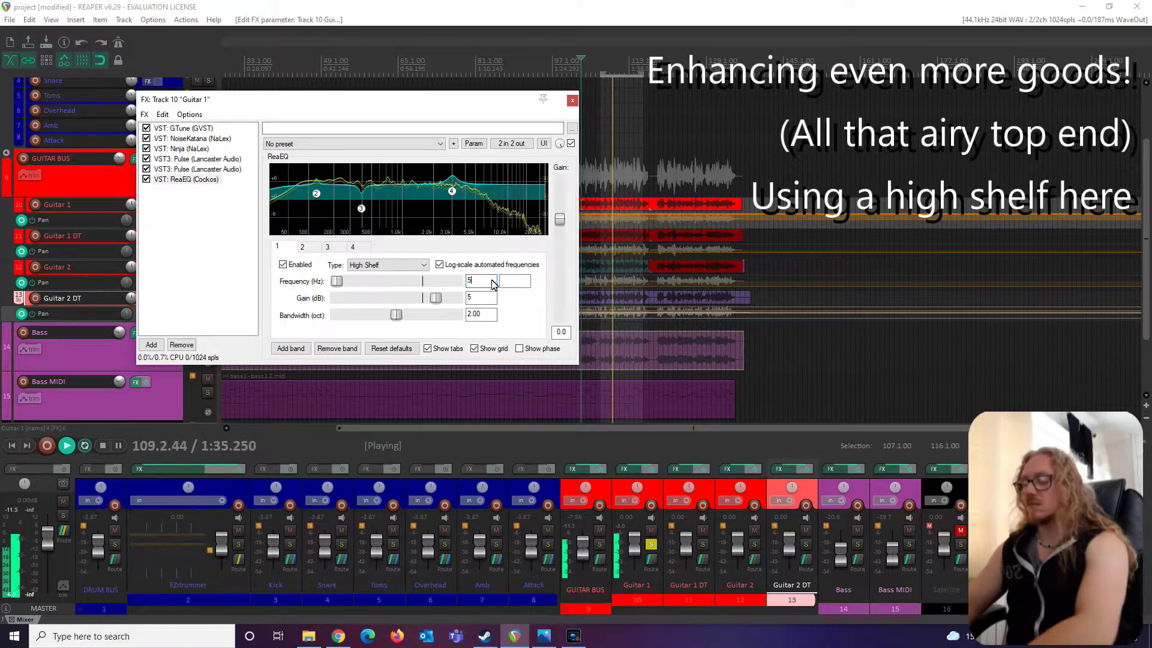
pyautogui.write('000')
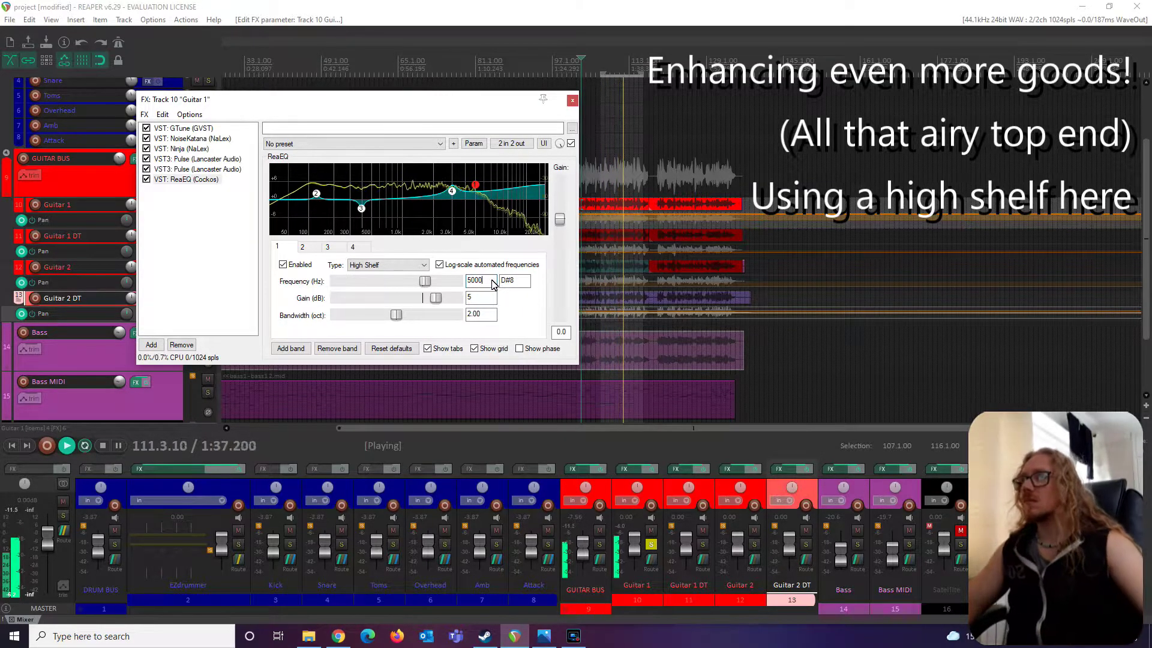
pyautogui.doubleClick(480, 298)
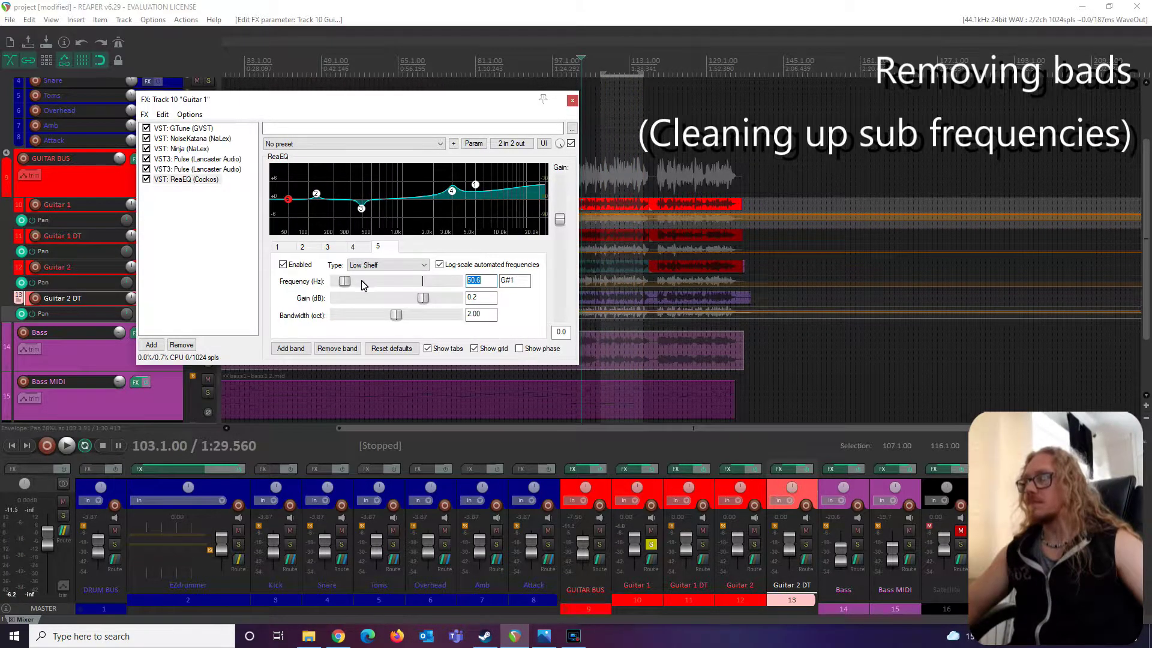
# Step: Change band 5 to a High Pass filter and start playback of Guitar 1
pyautogui.click(384, 264)
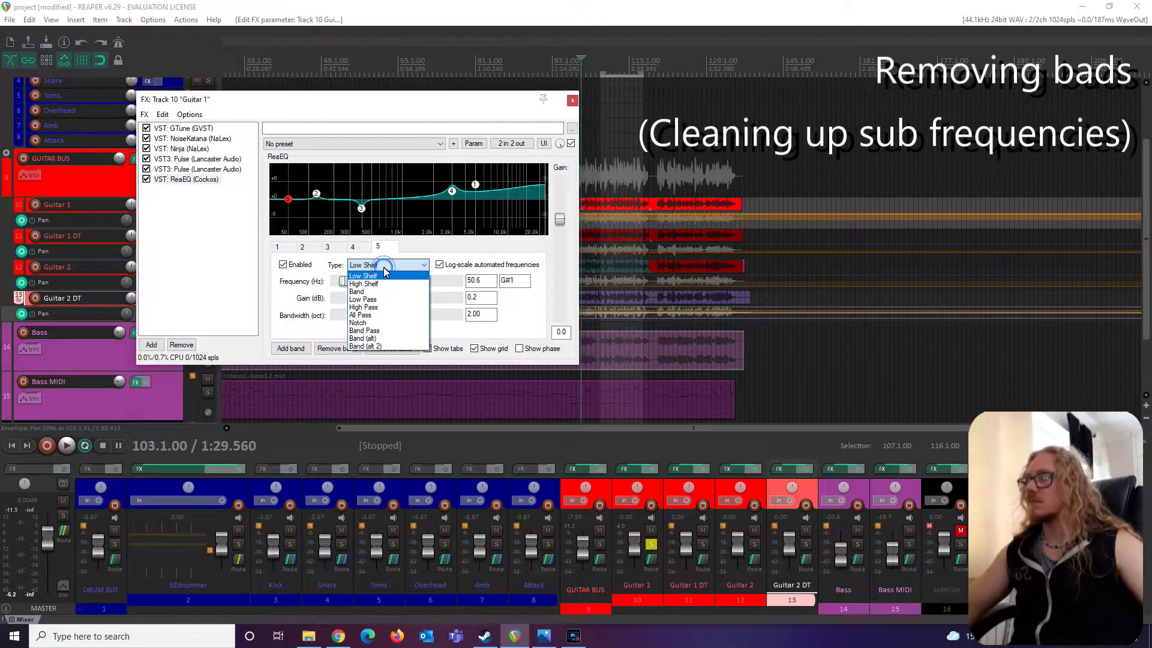
pyautogui.click(385, 307)
pyautogui.press('space')
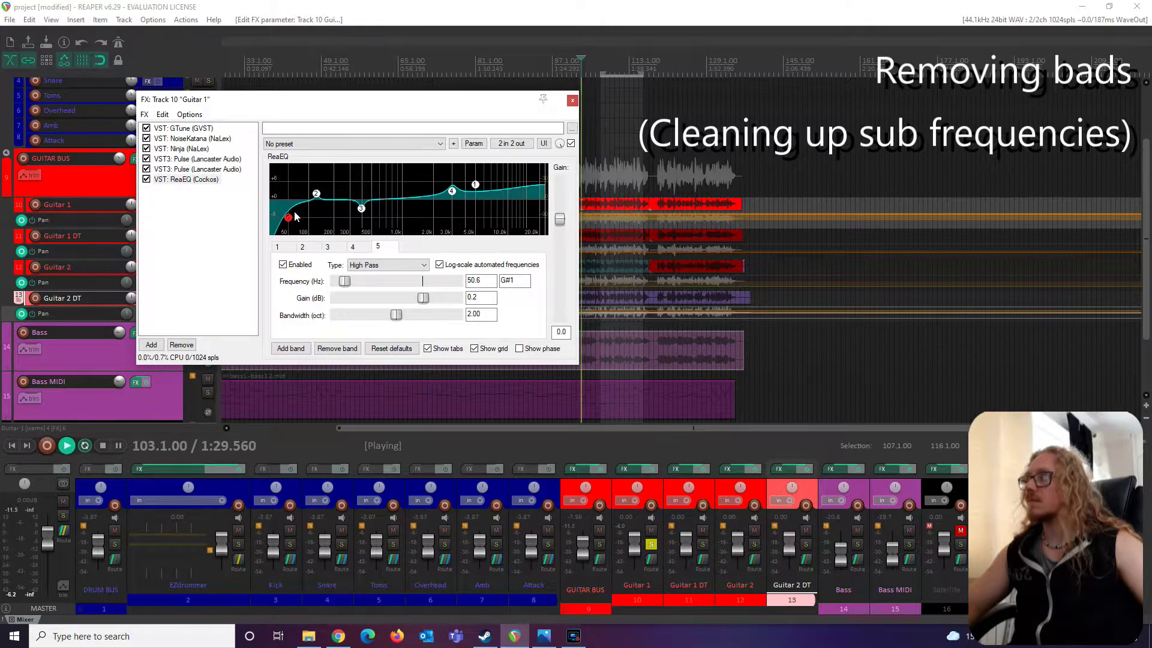
# Step: Bypass and re-enable ReaEQ on Guitar 1 to compare the sound, stop playback, and leave its effects window
pyautogui.click(147, 180)
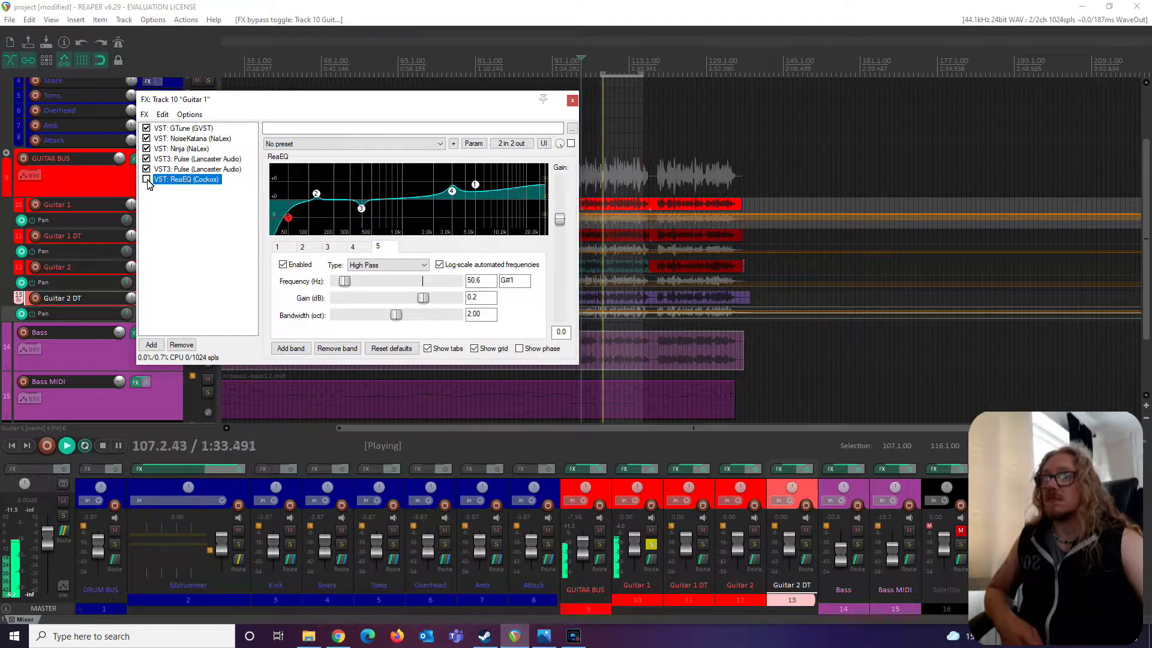
pyautogui.click(146, 180)
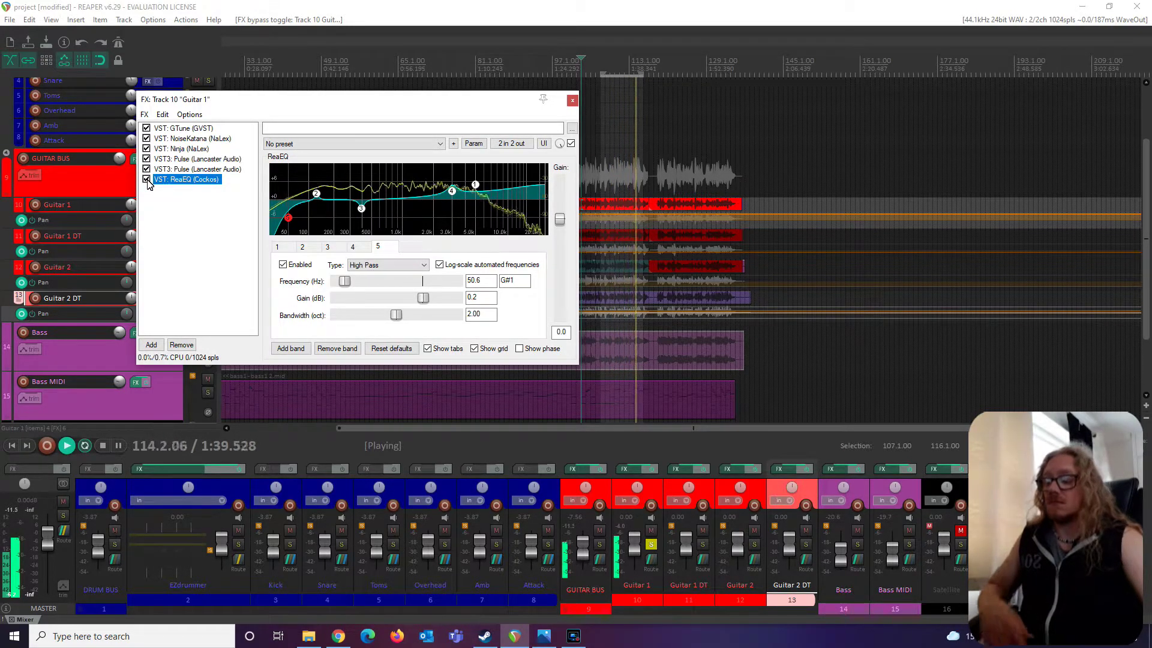
pyautogui.press('space')
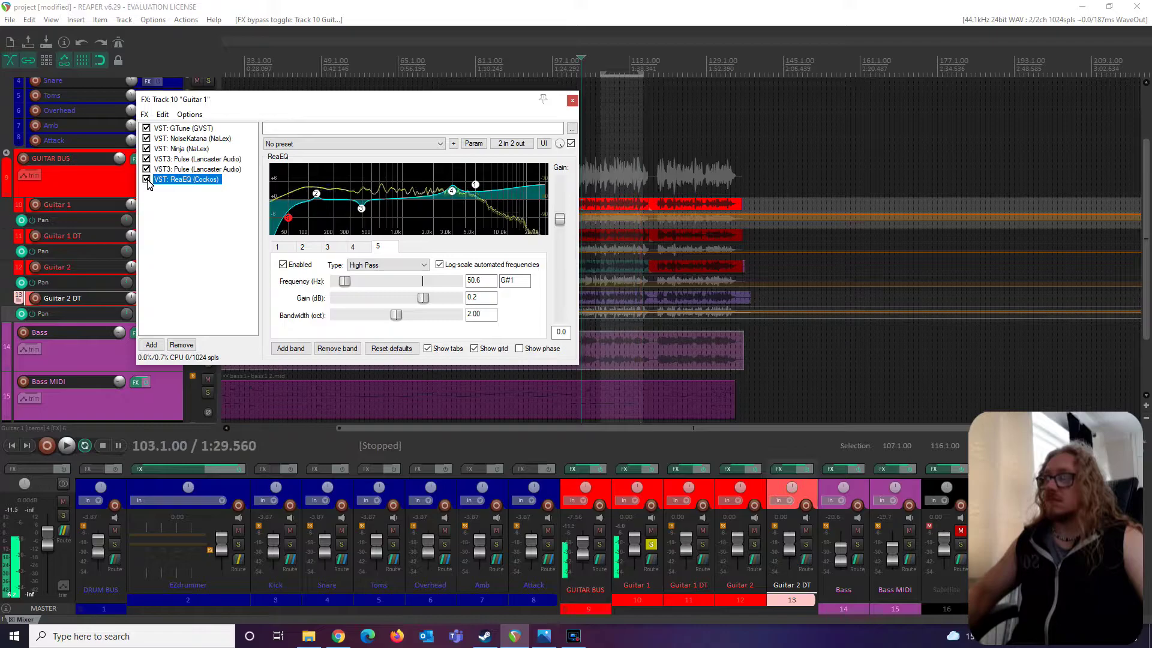
pyautogui.click(573, 102)
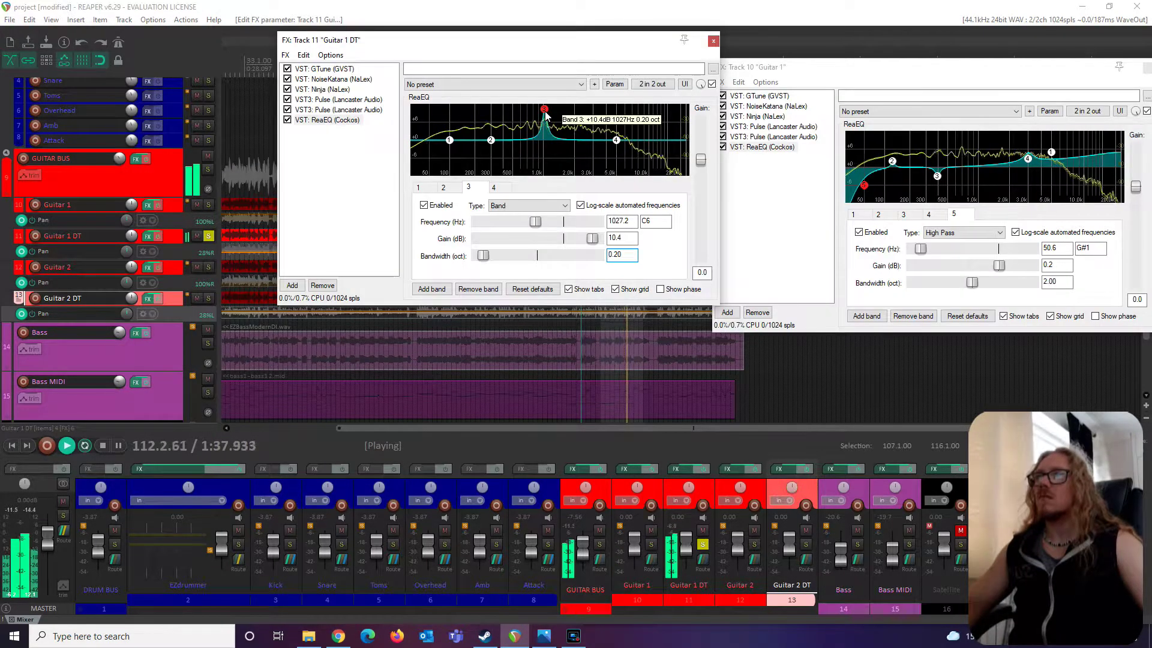
# Step: Sweep the boosted band 3 in Guitar 1 DT's ReaEQ to a lower frequency, and toggle Guitar 1's solo
pyautogui.moveTo(546, 114); pyautogui.dragTo(511, 116)
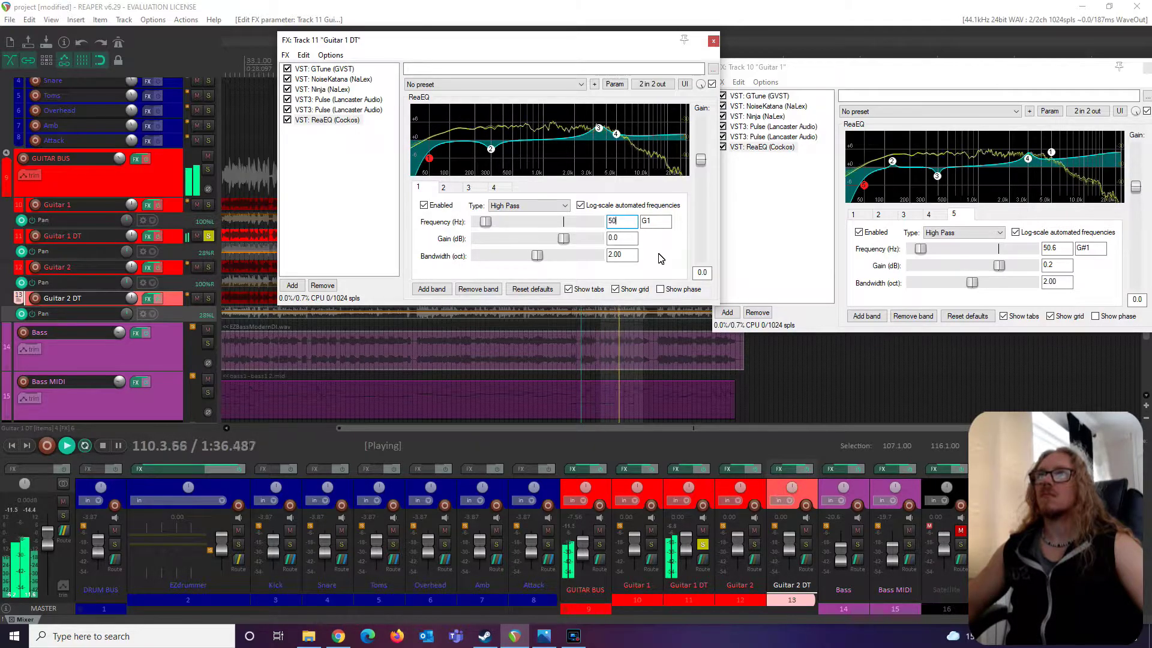
pyautogui.click(210, 206)
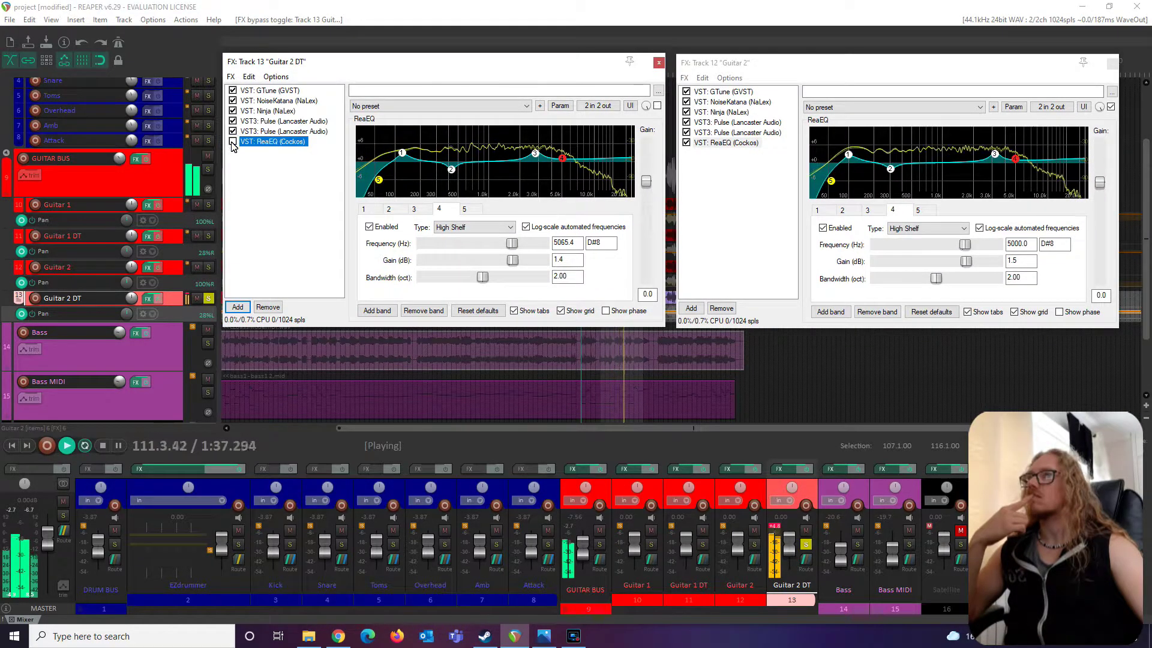
# Step: Re-enable ReaEQ on Guitar 2 DT, solo the GUITAR BUS to audition all guitars together, and stop playback
pyautogui.click(232, 142)
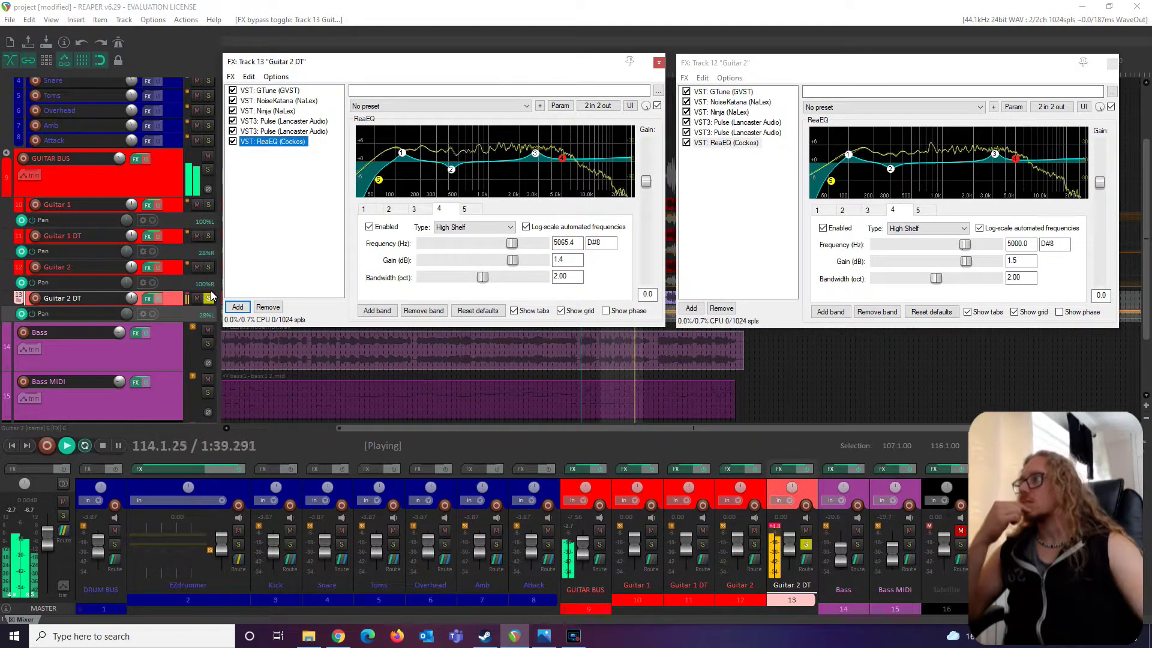
pyautogui.click(208, 170)
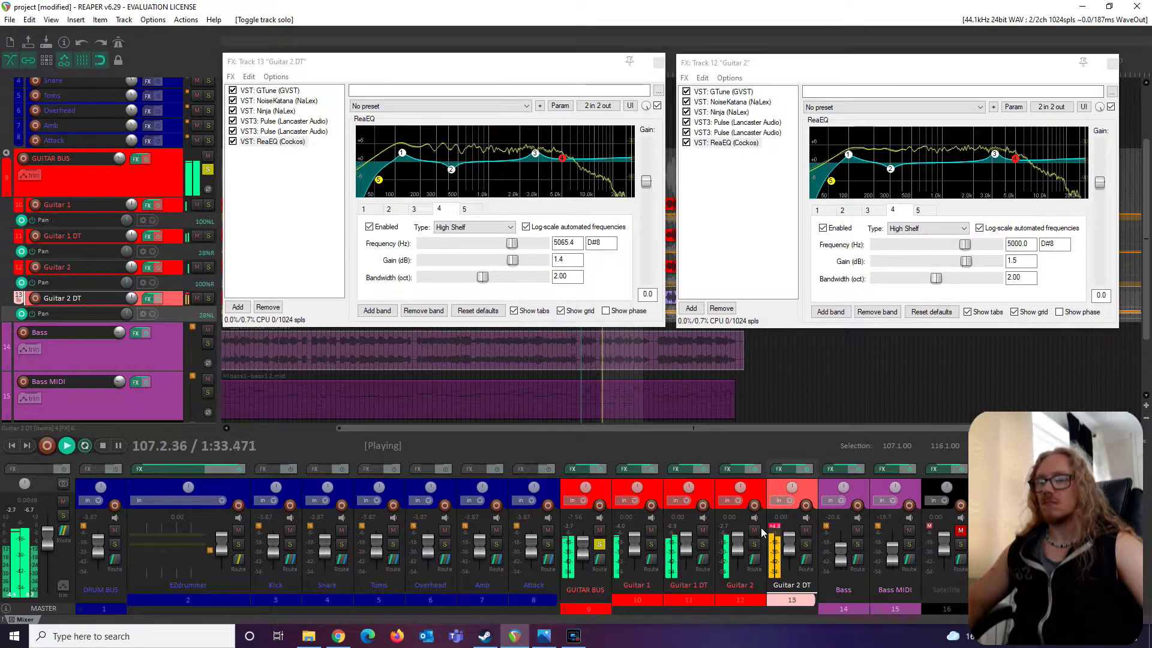
pyautogui.press('space')
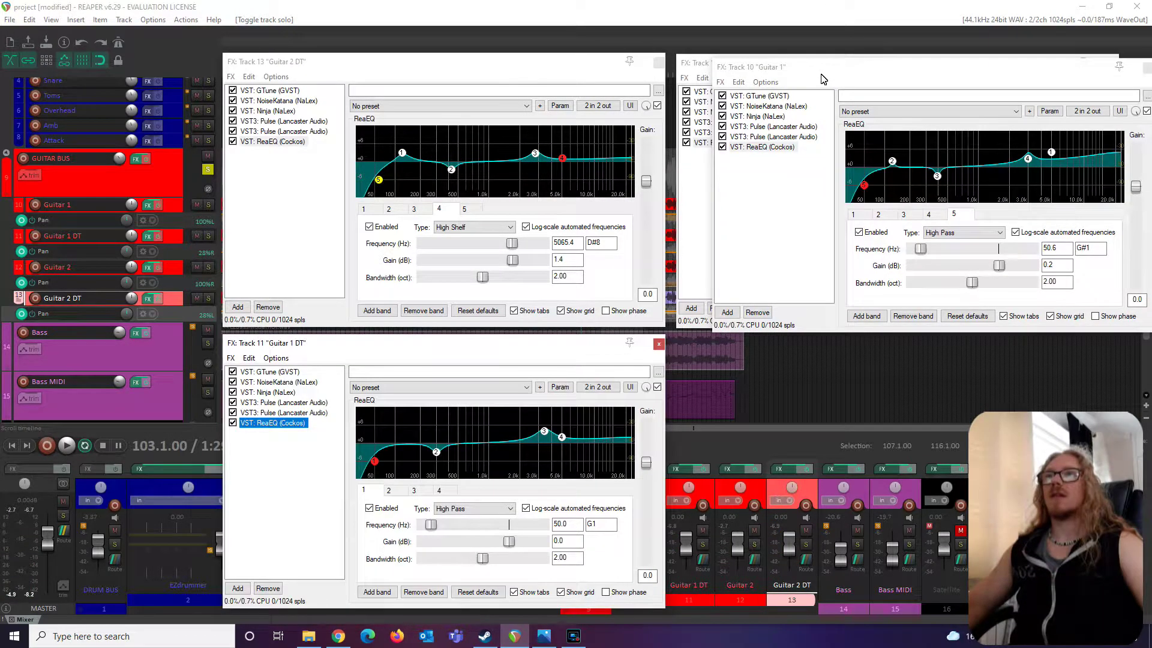
# Step: Place the Guitar 1 effects window below Guitar 2's and compare Guitar 2's band 3 with Guitar 1's band 4
pyautogui.moveTo(822, 79); pyautogui.dragTo(787, 356)
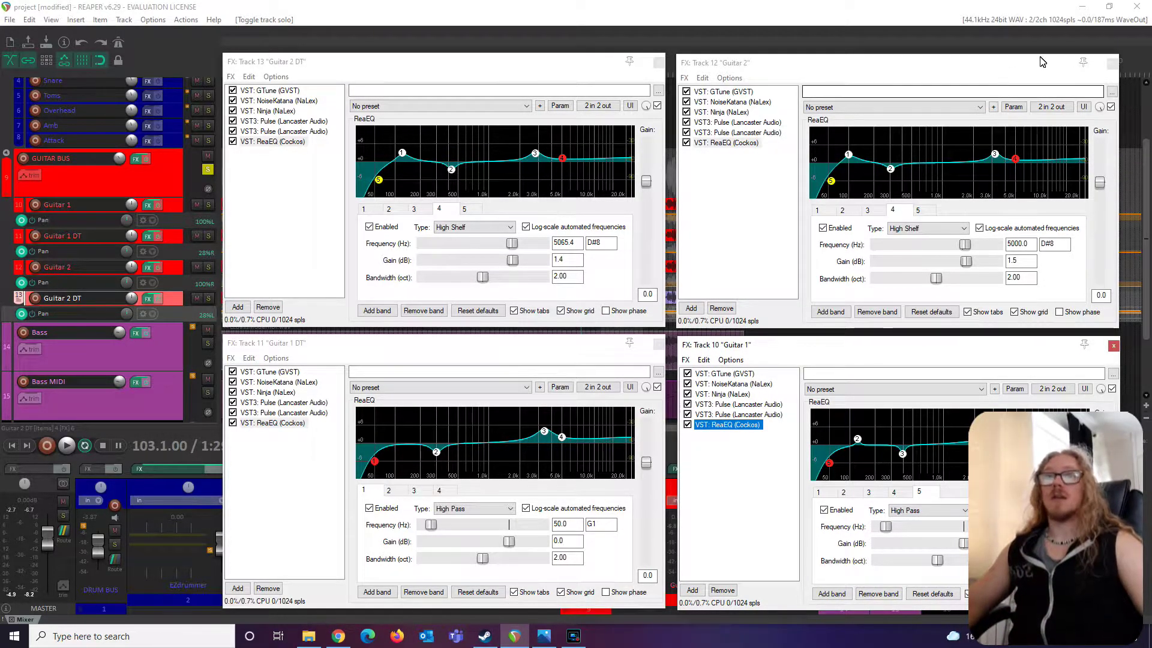
pyautogui.click(995, 157)
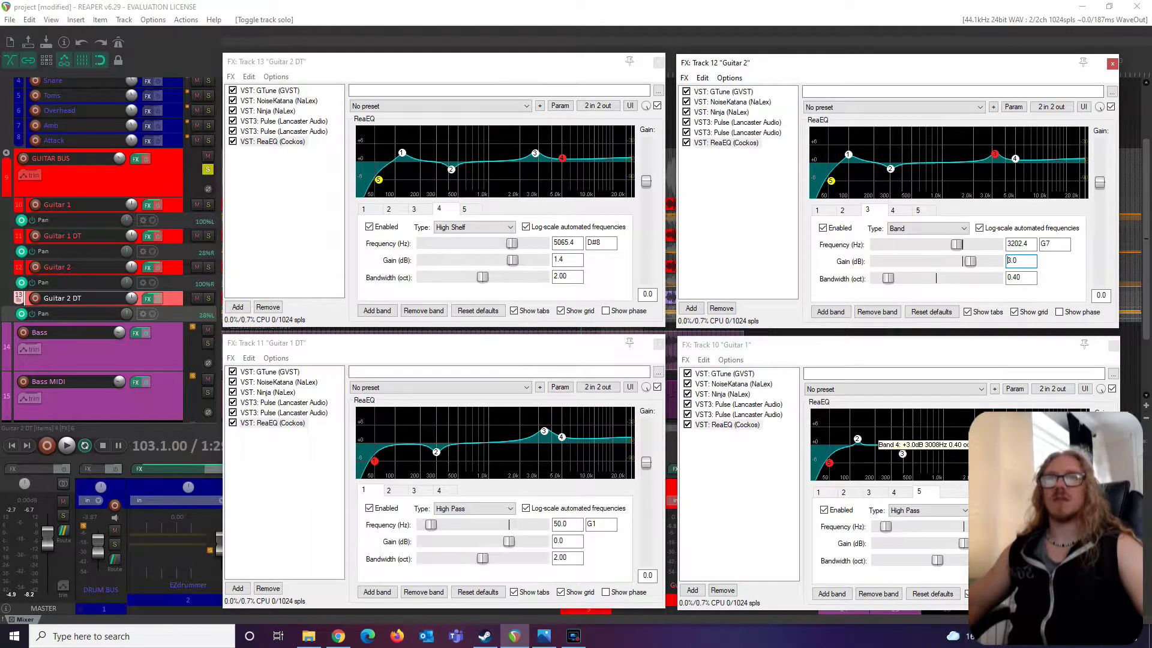
pyautogui.click(995, 437)
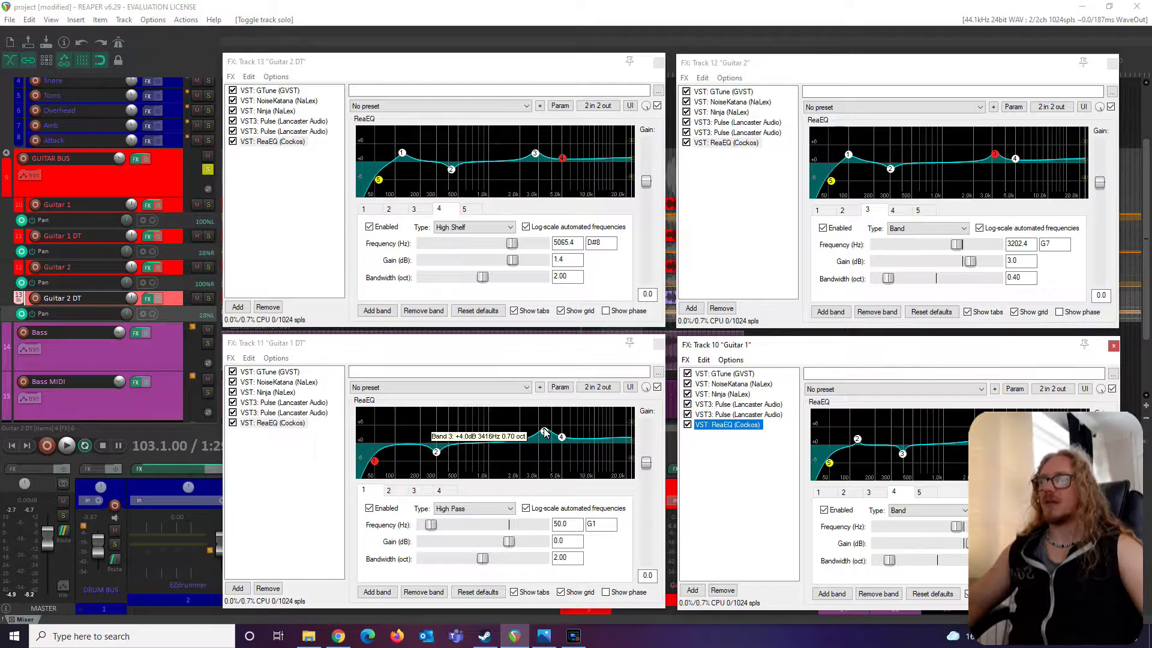
# Step: Compare the high-frequency boosts in the guitar EQs: Guitar 1 DT's band 3, Guitar 2 DT's bands 3 and 4, and Guitar 1's high shelf
pyautogui.click(544, 432)
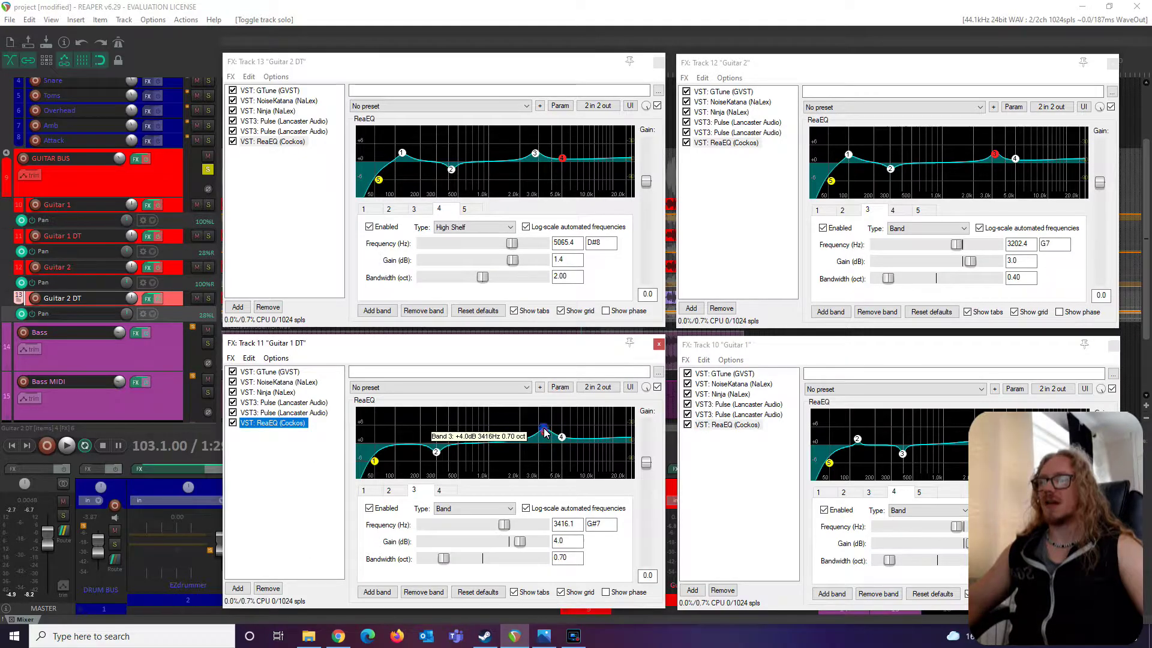
pyautogui.click(534, 154)
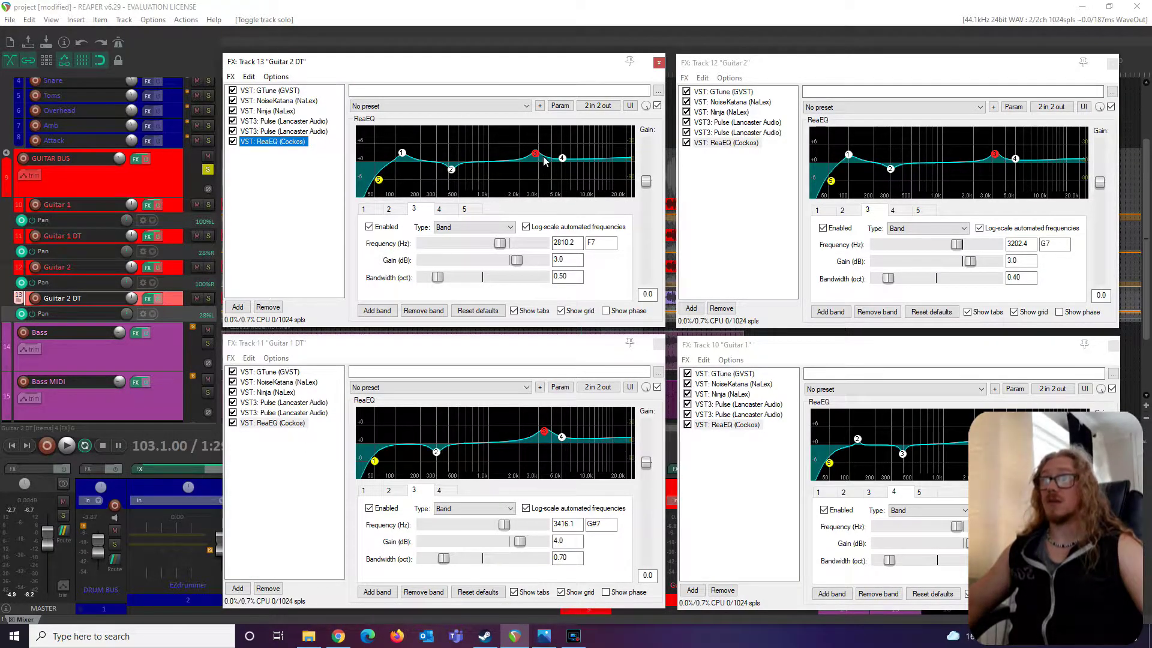
pyautogui.click(562, 157)
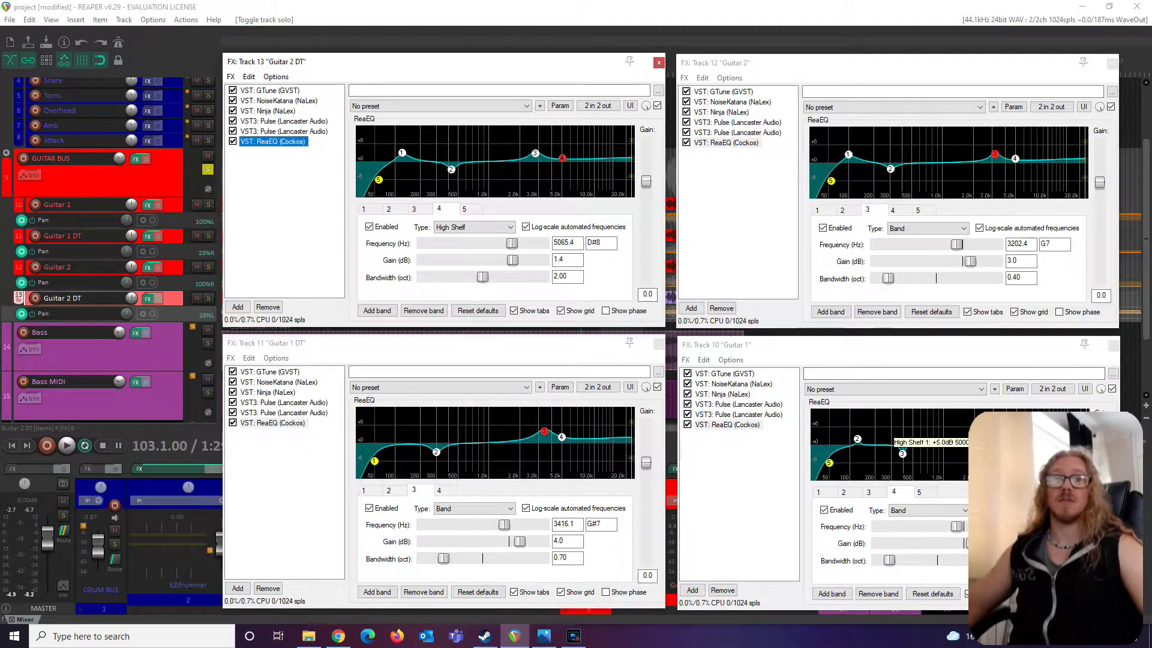
pyautogui.click(1016, 431)
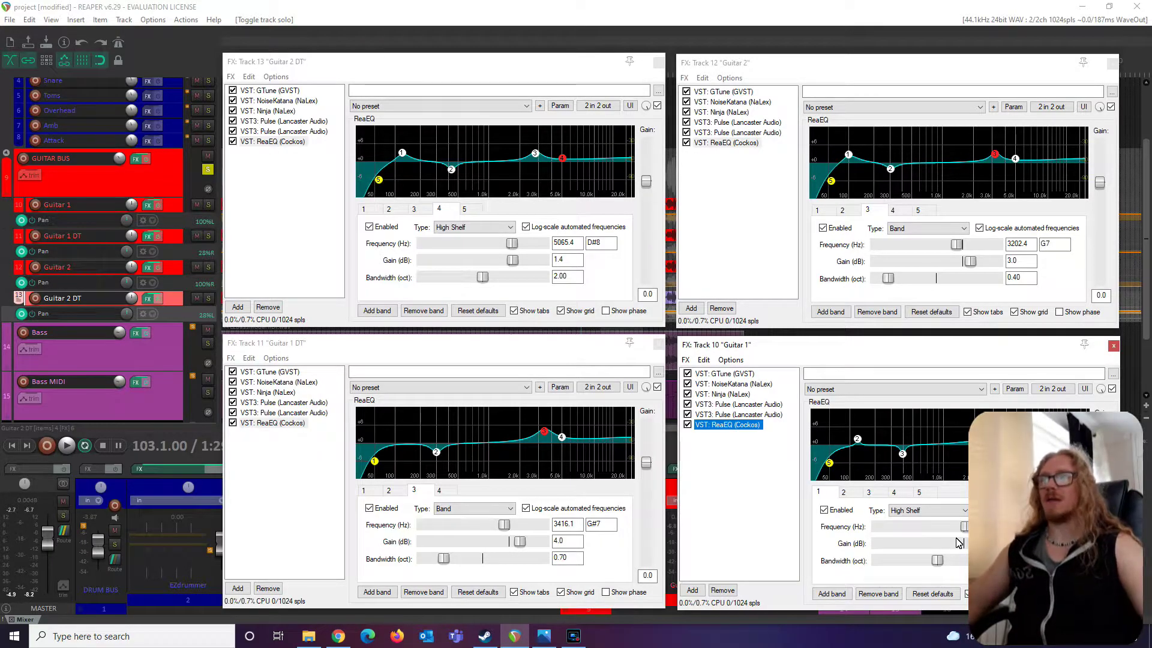
# Step: Compare the low-mid cut bands in the ReaEQ of Guitar 2 DT, Guitar 2, Guitar 1 and Guitar 1 DT
pyautogui.click(452, 170)
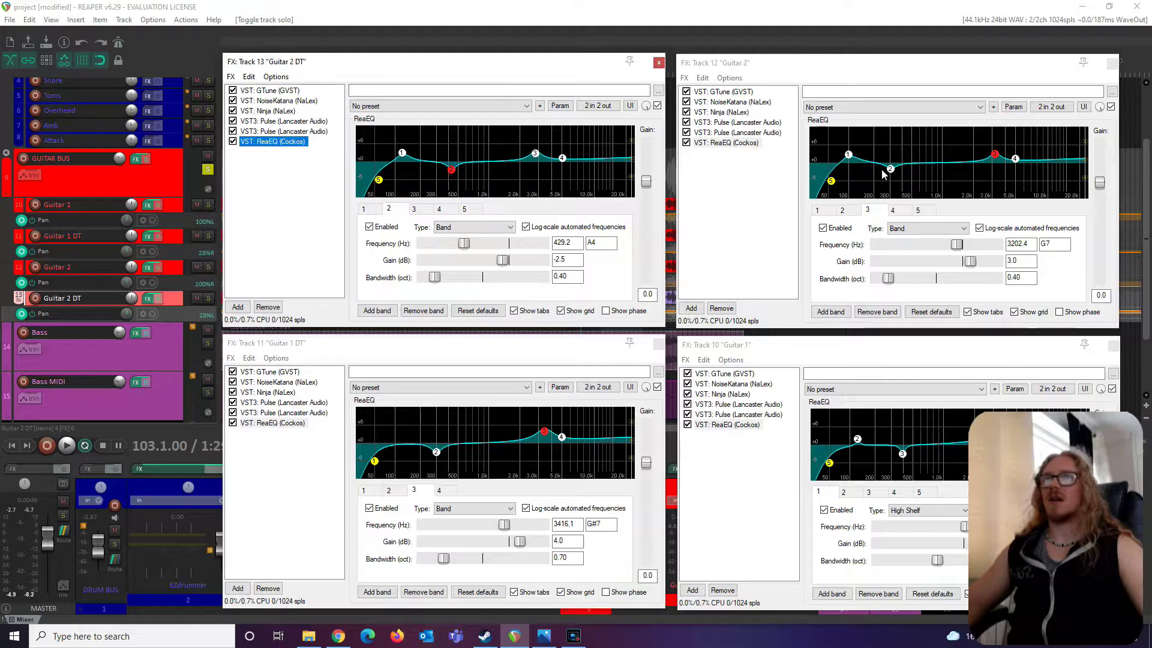
pyautogui.click(890, 169)
pyautogui.click(903, 455)
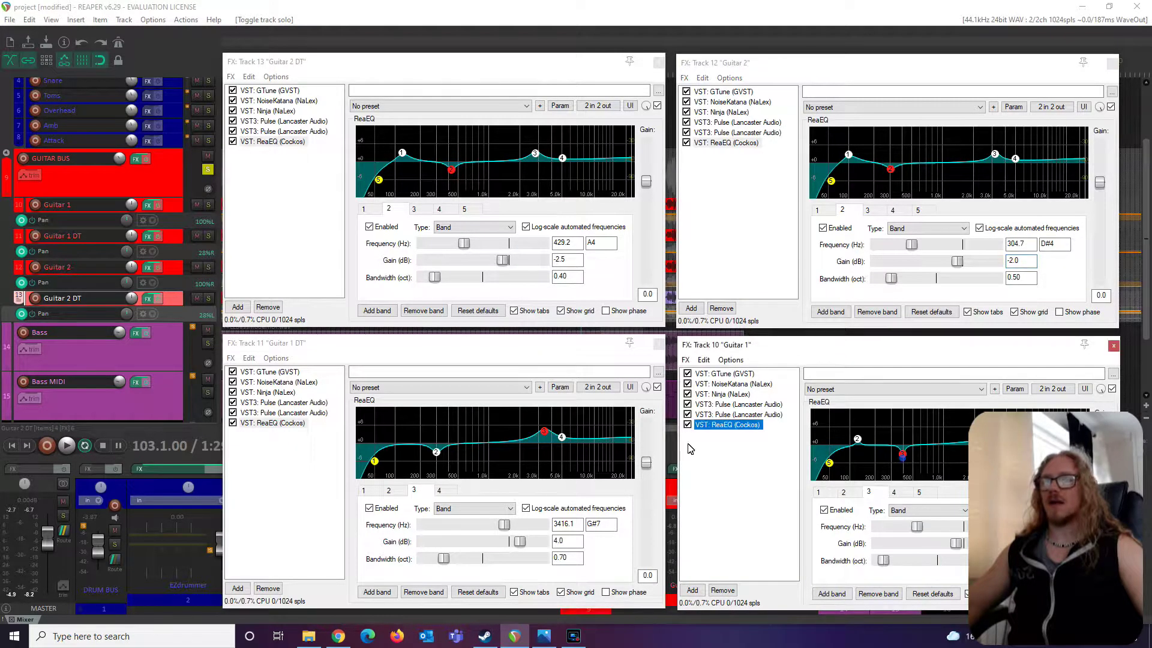
pyautogui.click(436, 452)
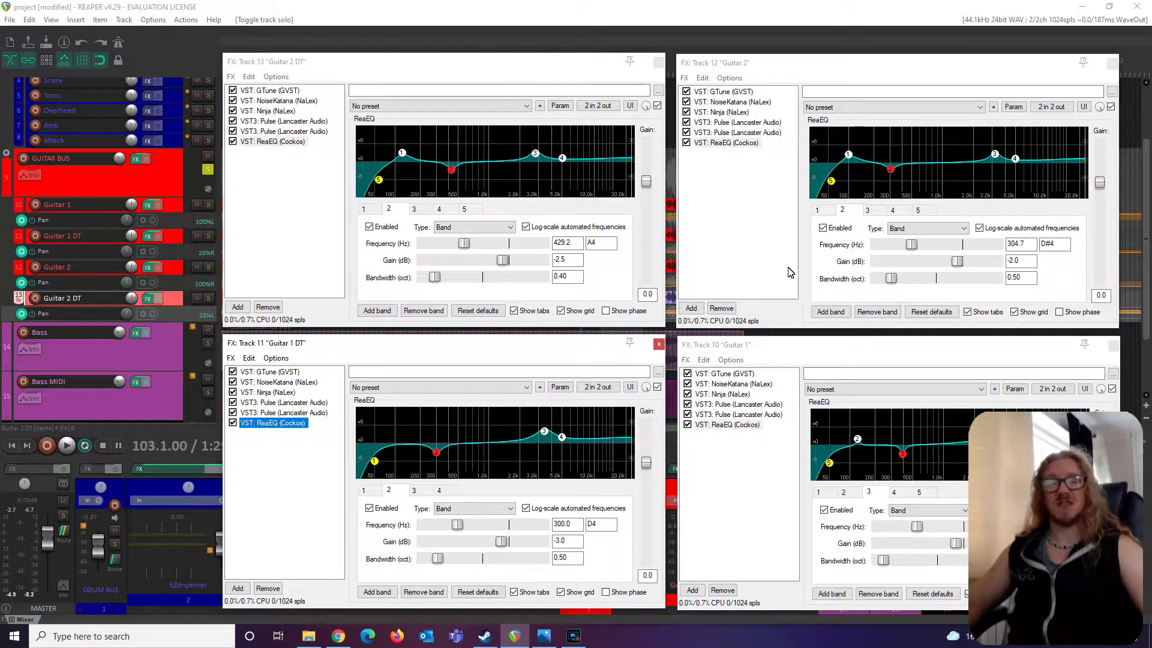
# Step: Check Guitar 2 DT's band 1 and add a fifth band to Guitar 1 DT at 106 Hz with 3 dB gain and 0.50 oct bandwidth
pyautogui.click(402, 154)
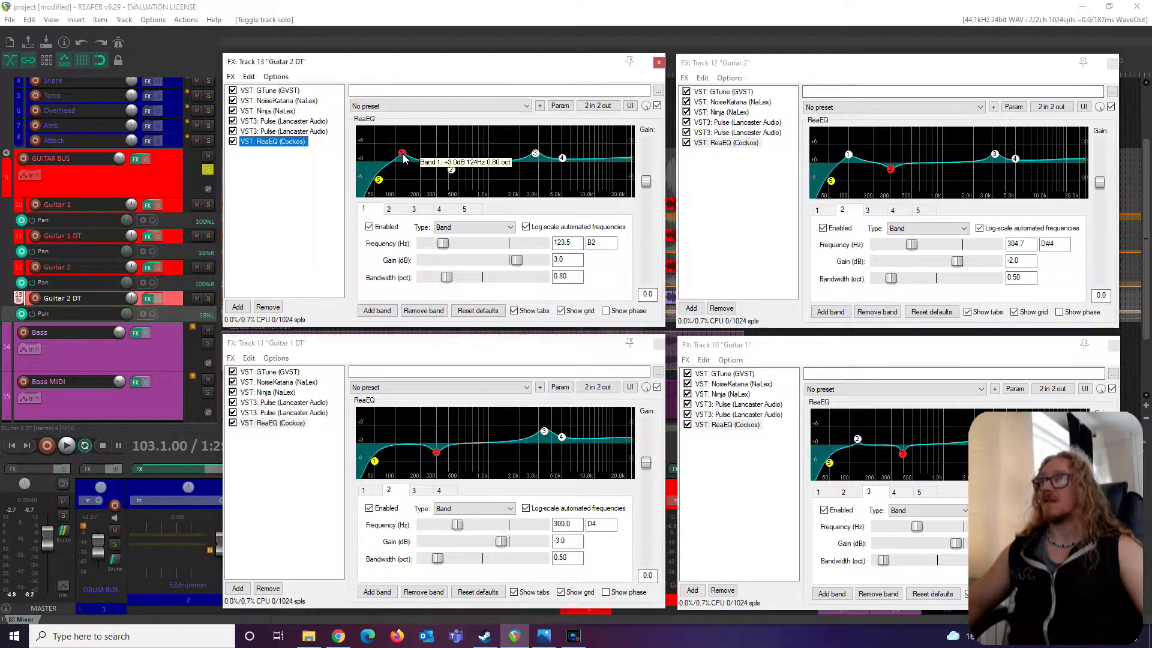
pyautogui.click(395, 447)
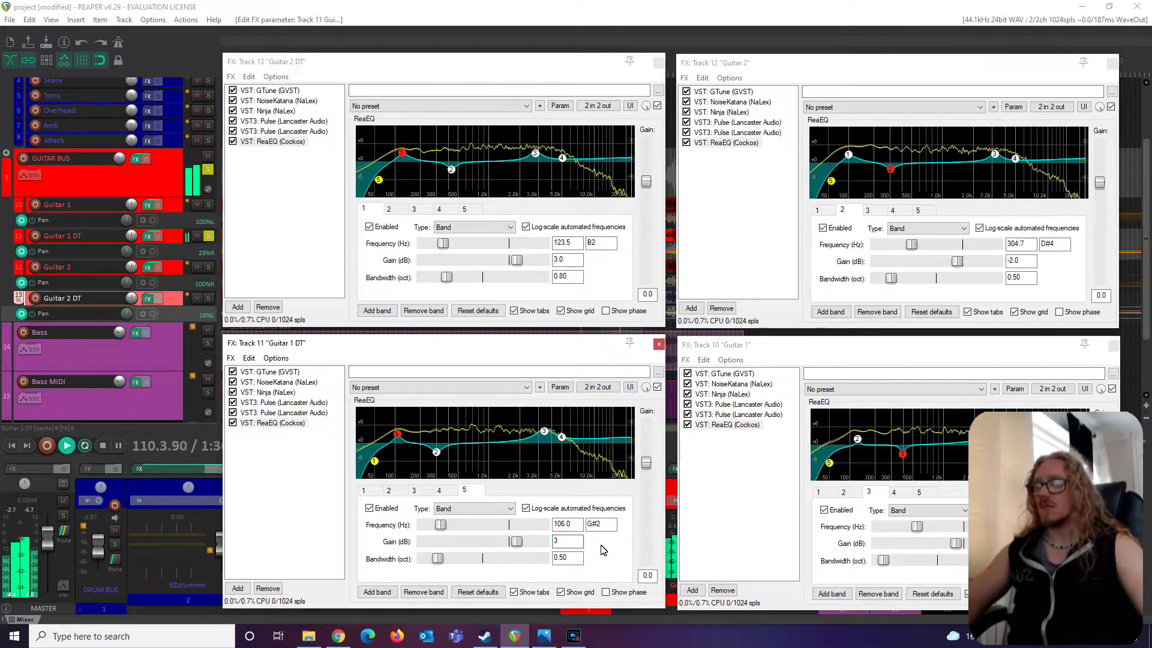
pyautogui.press('space')
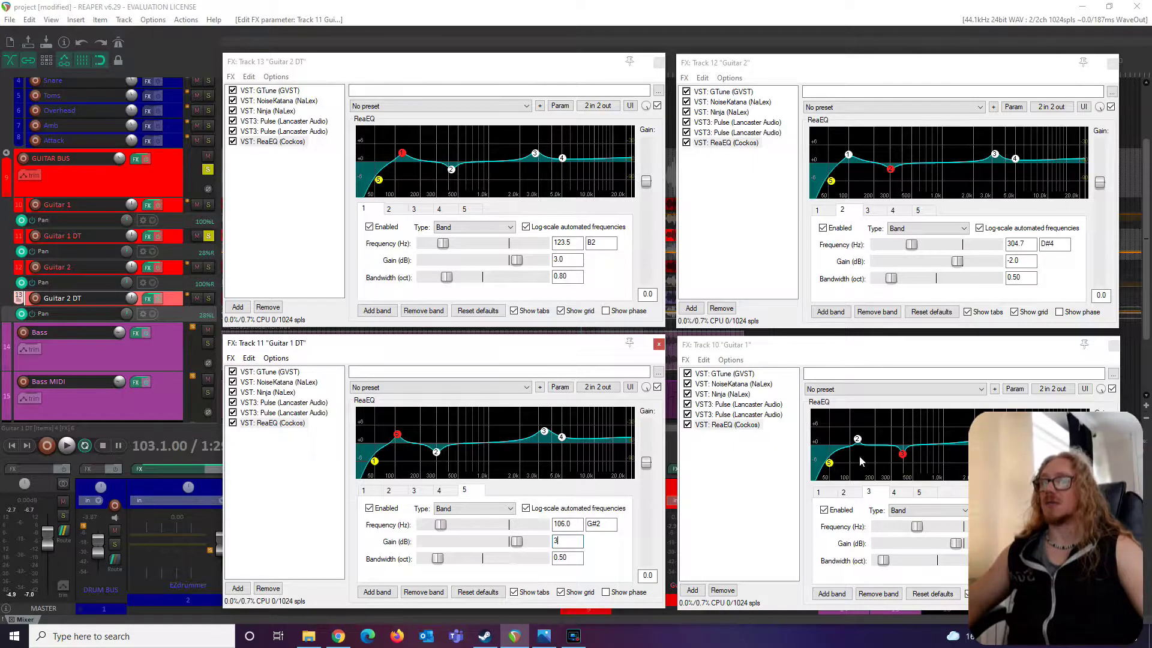
# Step: Audition the guitars with EQ, bypass ReaEQ on all four guitar tracks to compare the sound, and re-enable it
pyautogui.press('space')
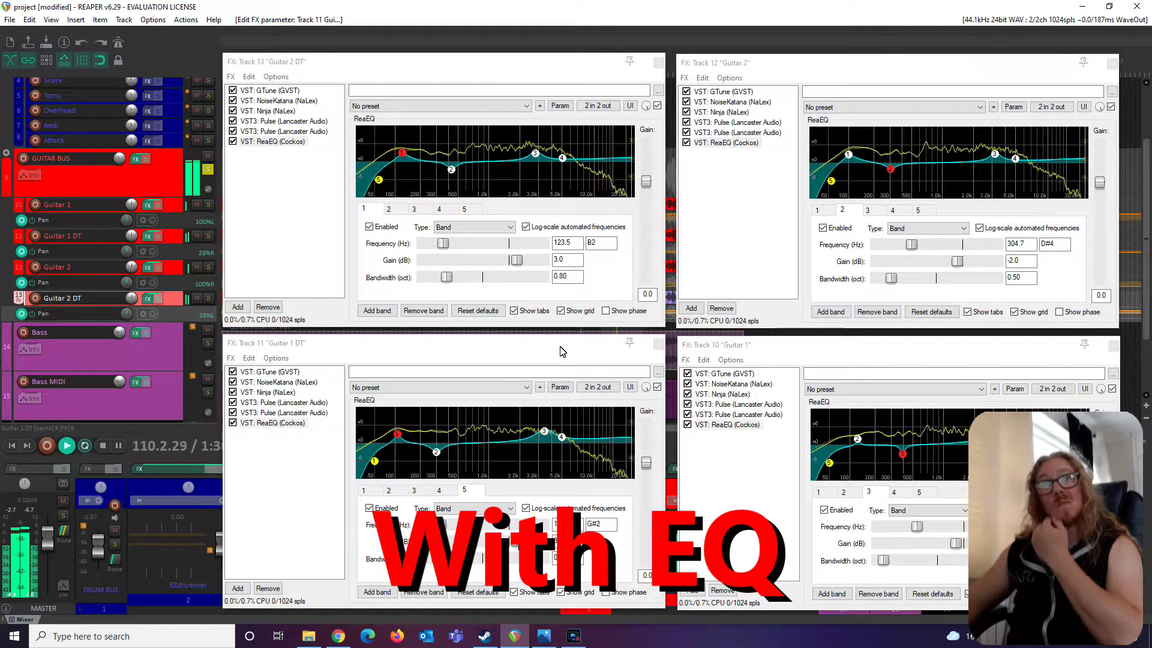
pyautogui.press('space')
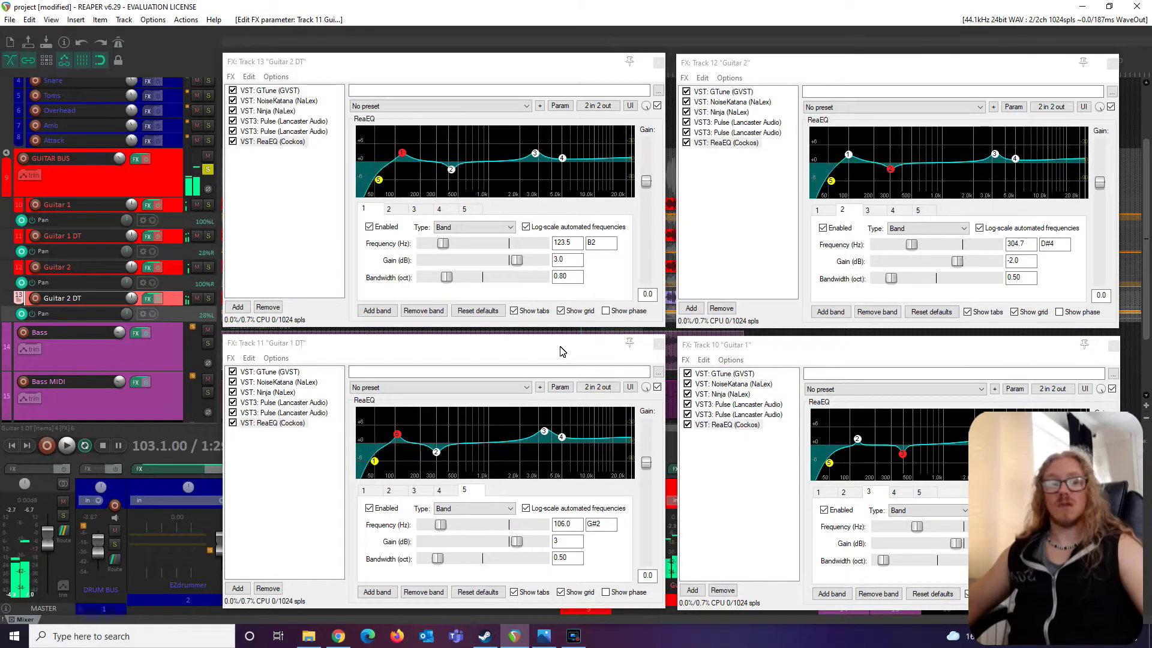
pyautogui.click(233, 141)
pyautogui.click(686, 142)
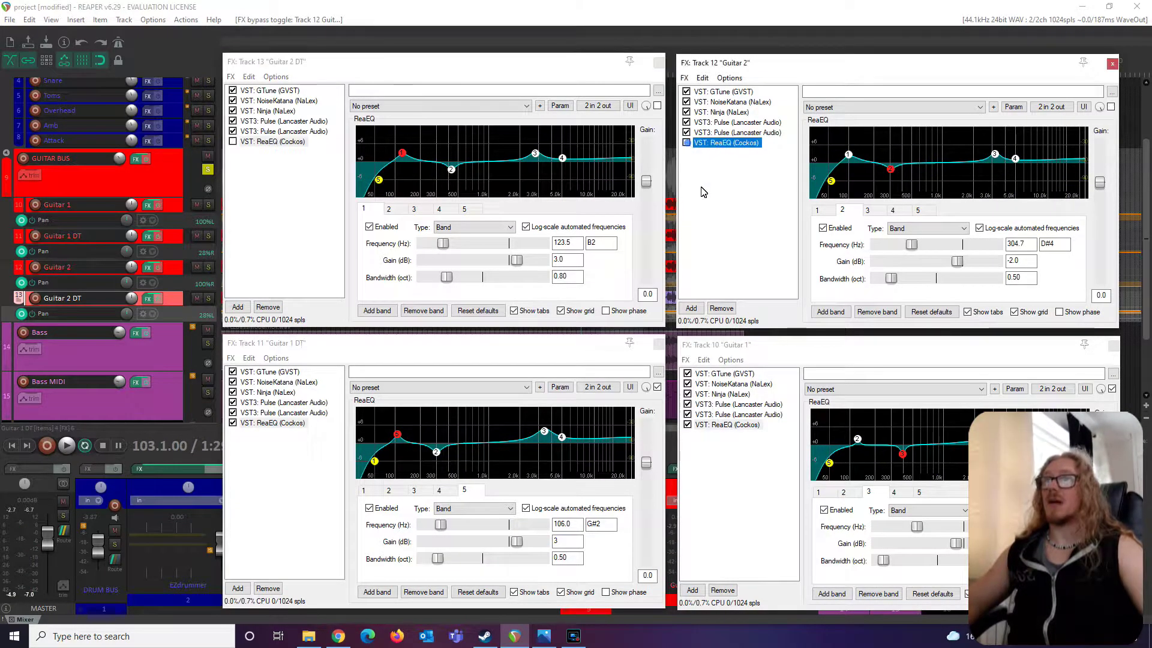
pyautogui.click(688, 425)
pyautogui.click(233, 423)
pyautogui.press('space')
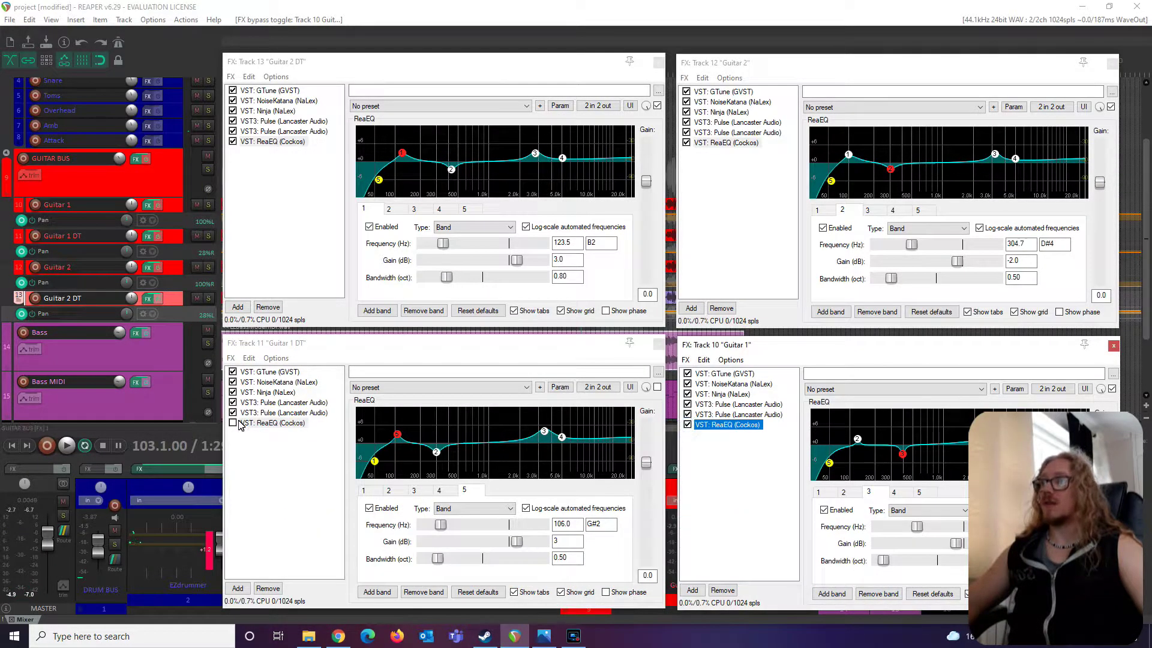
pyautogui.click(234, 423)
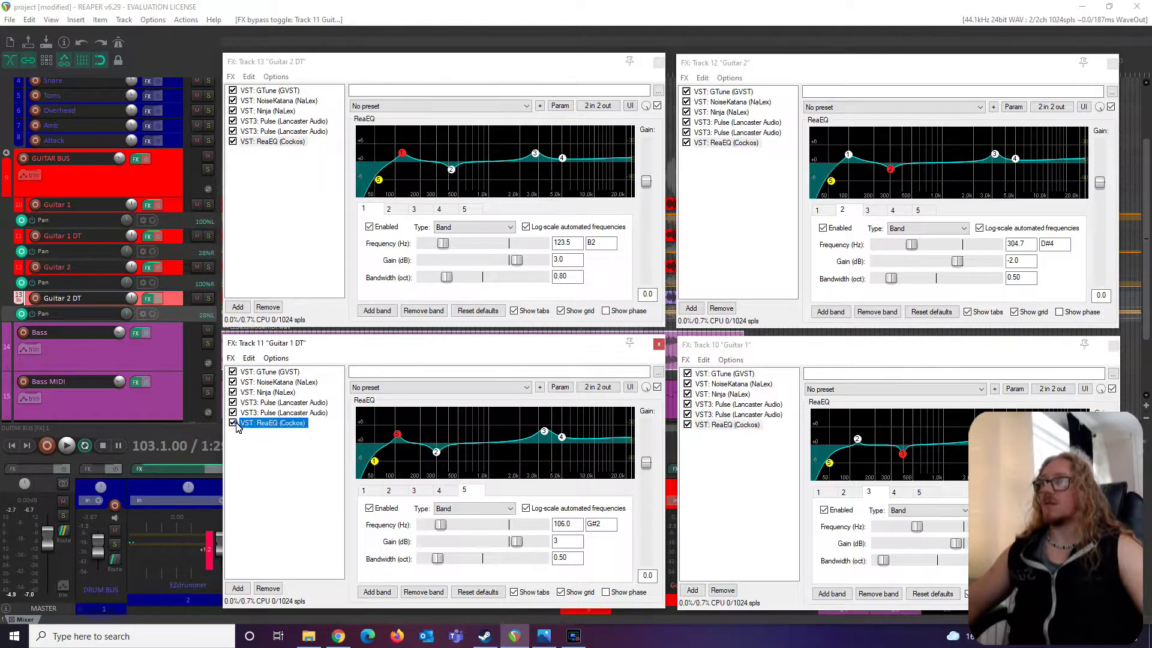
# Step: Stop the full-mix playback without guitar EQ and re-enable ReaEQ on all four guitar tracks
pyautogui.press('space')
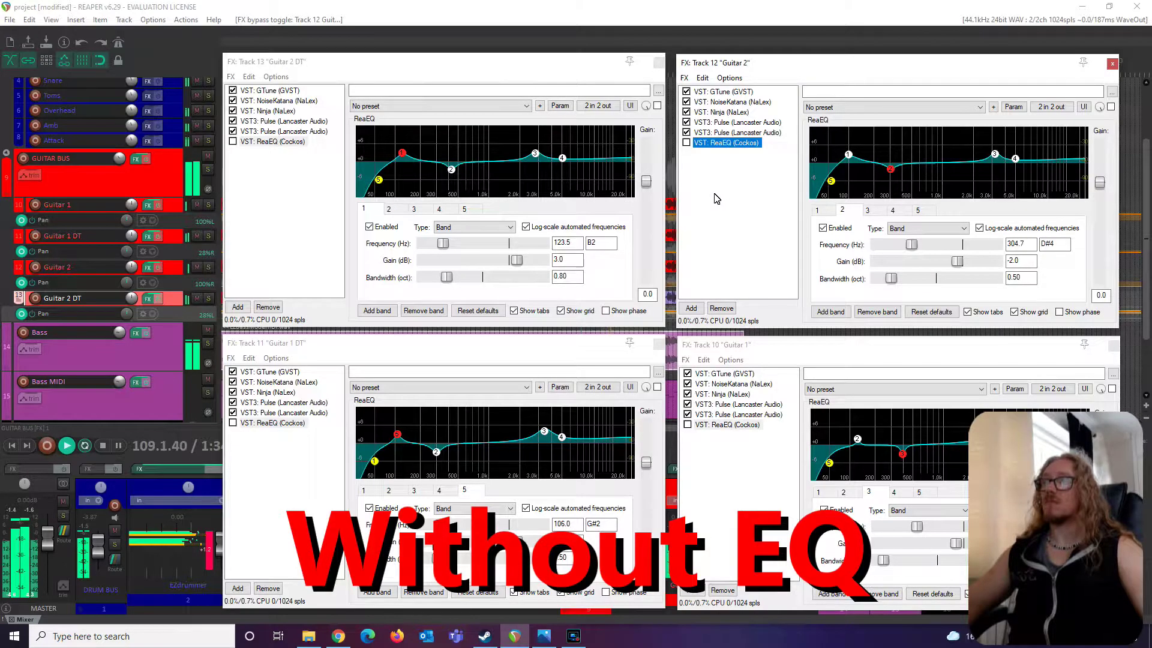
pyautogui.click(686, 143)
pyautogui.click(233, 141)
pyautogui.click(233, 423)
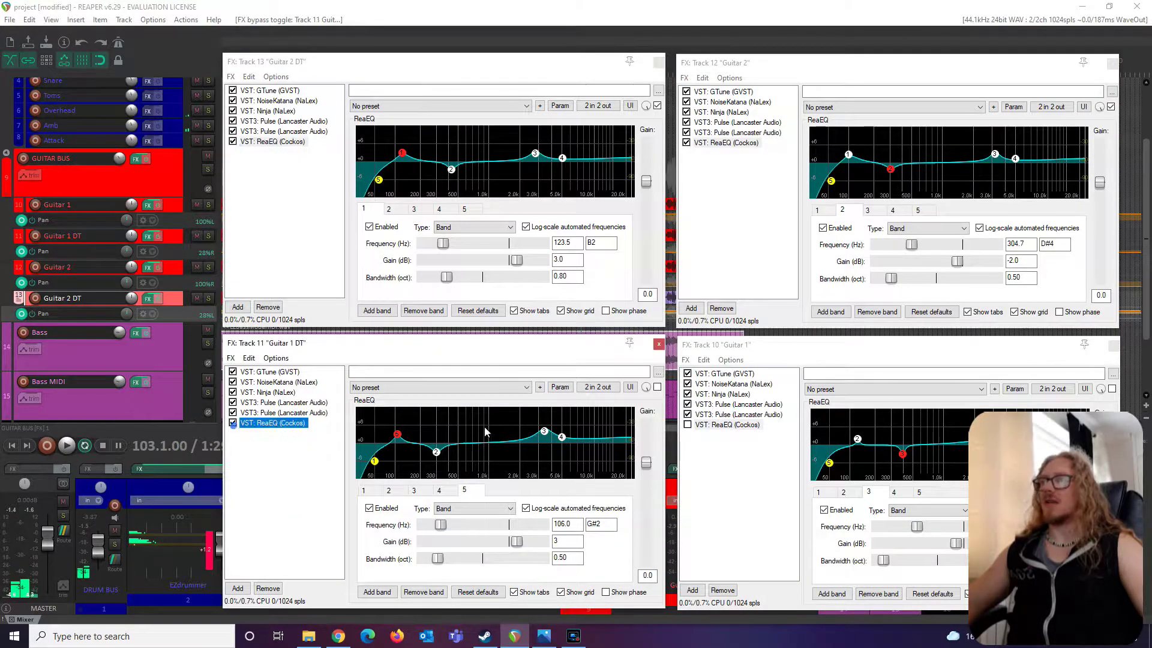
pyautogui.click(688, 424)
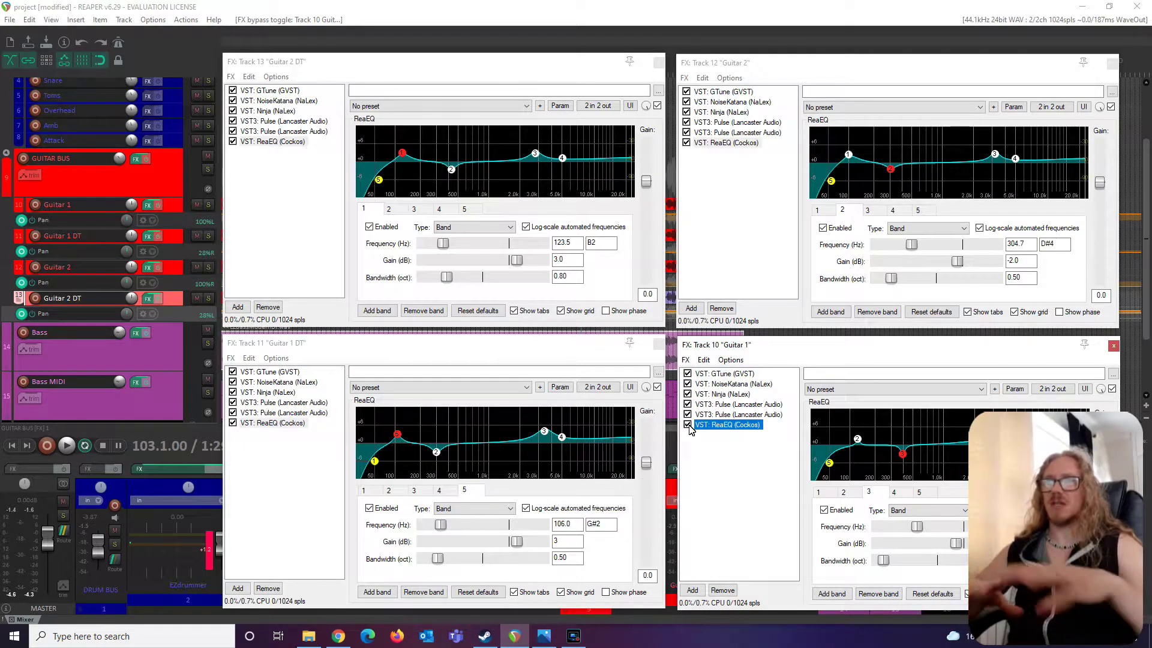
# Step: Open the Bass track's effects window, place it clear of the track list, and select the frequency value of ReaEQ band 3
pyautogui.click(160, 360)
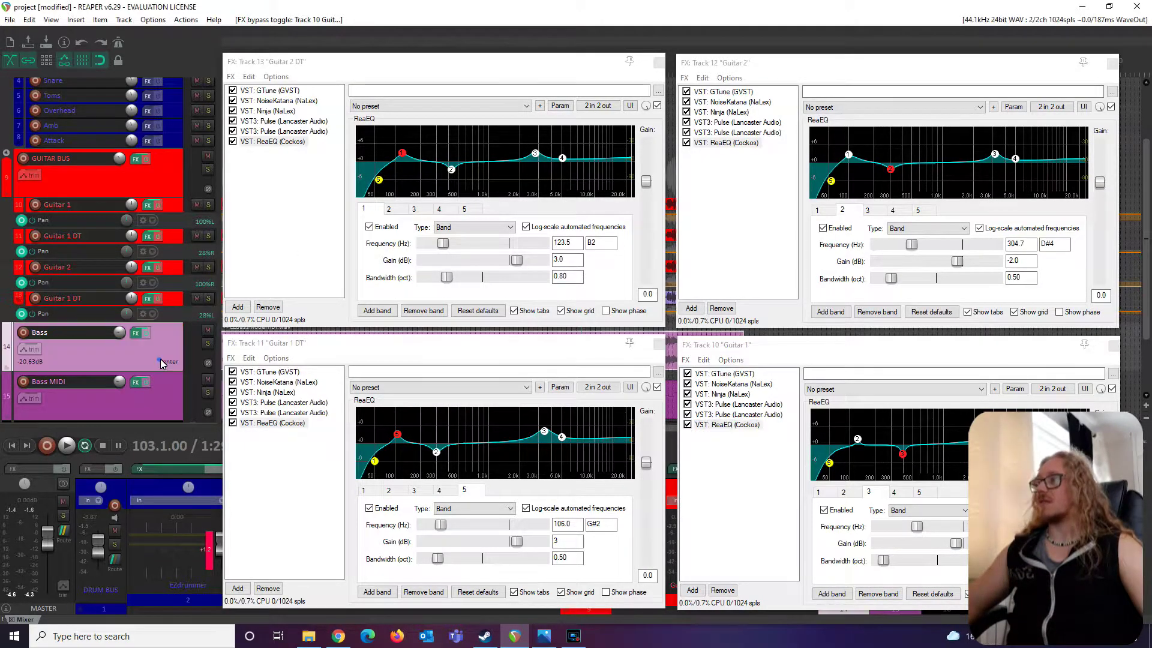
pyautogui.click(135, 336)
pyautogui.moveTo(555, 246); pyautogui.dragTo(228, 63)
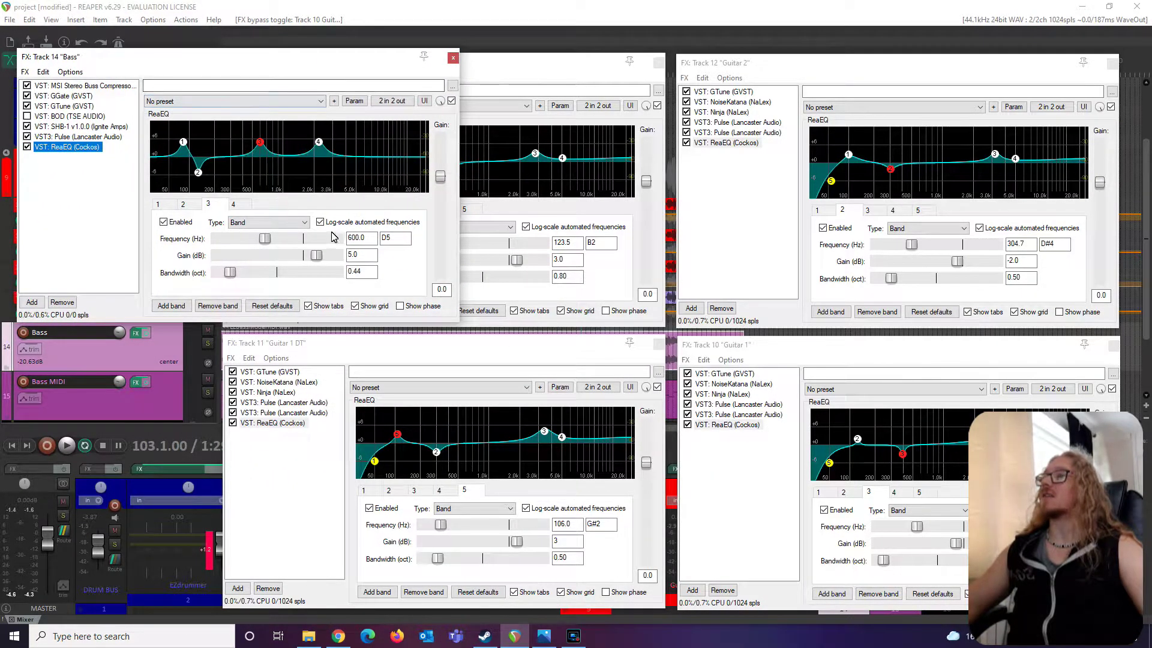
pyautogui.click(371, 239)
pyautogui.doubleClick(370, 239)
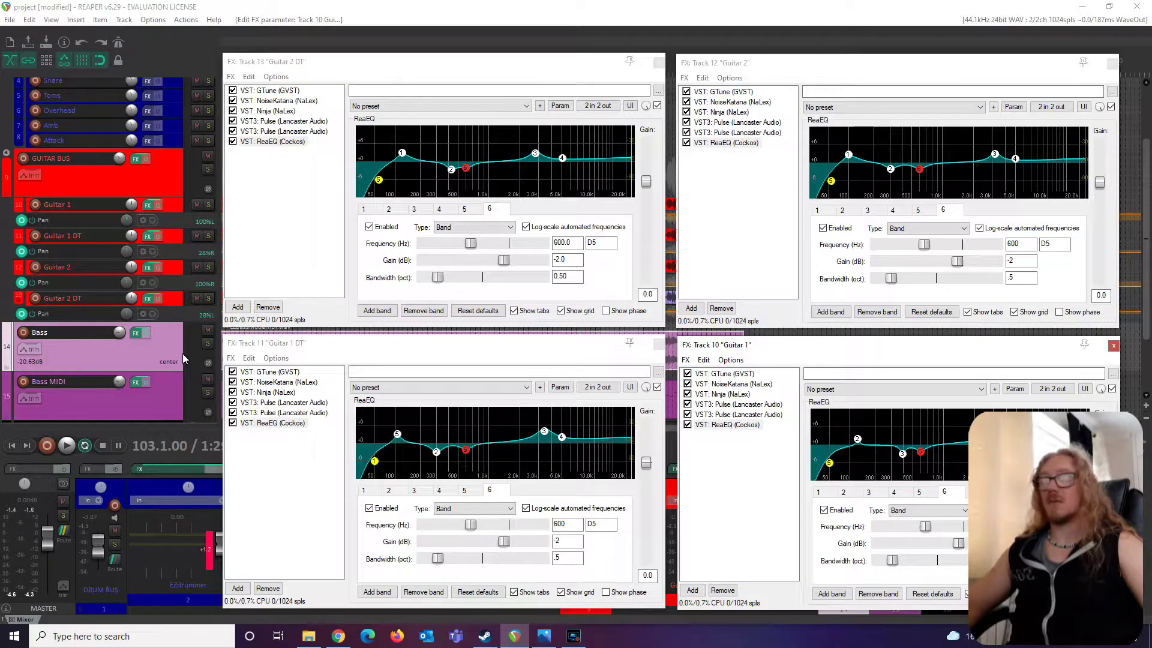
# Step: Audition the full mix with the 600 Hz guitar cuts, stop playback, and reopen Guitar 1 DT's effects window after closing it
pyautogui.press('space')
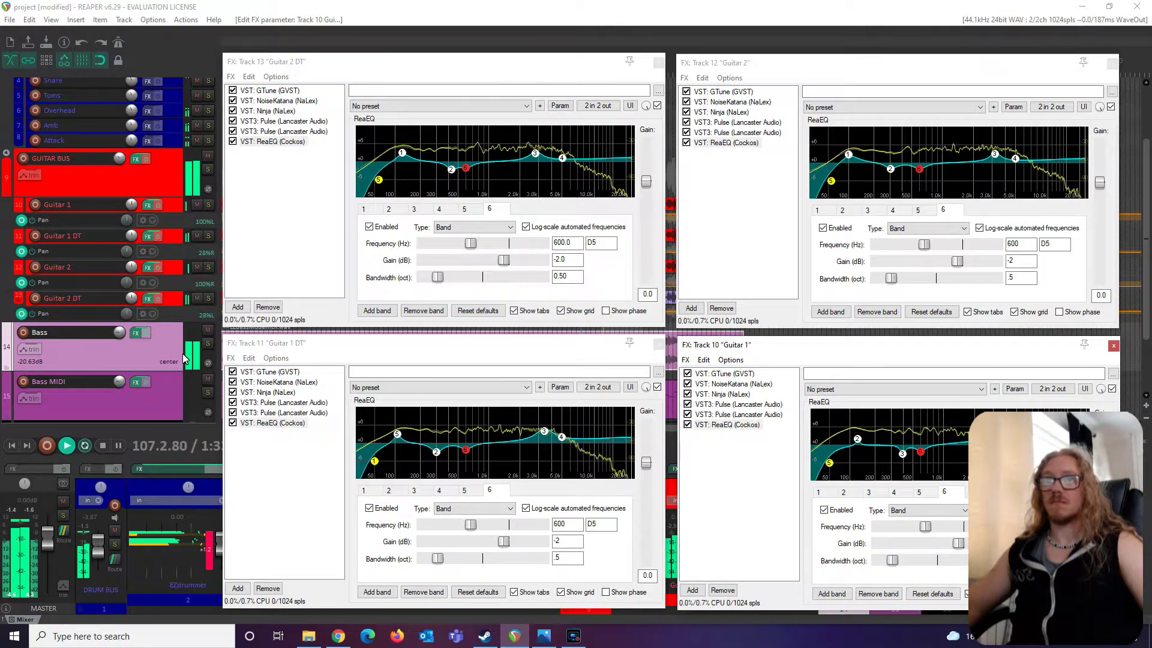
pyautogui.press('space')
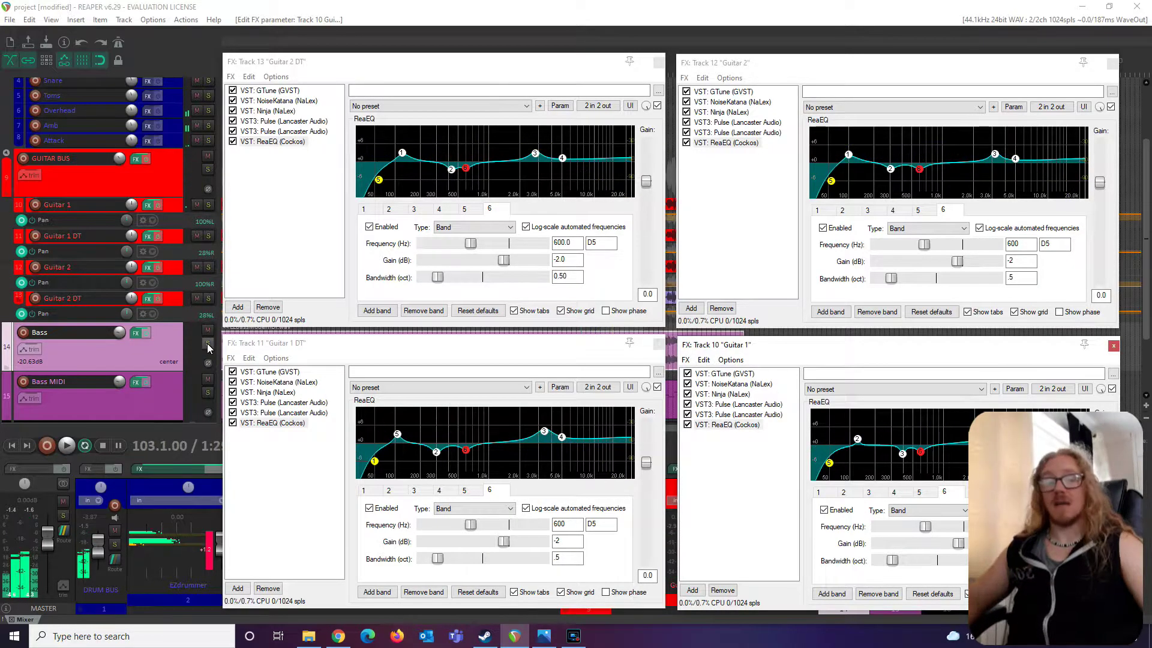
pyautogui.click(658, 343)
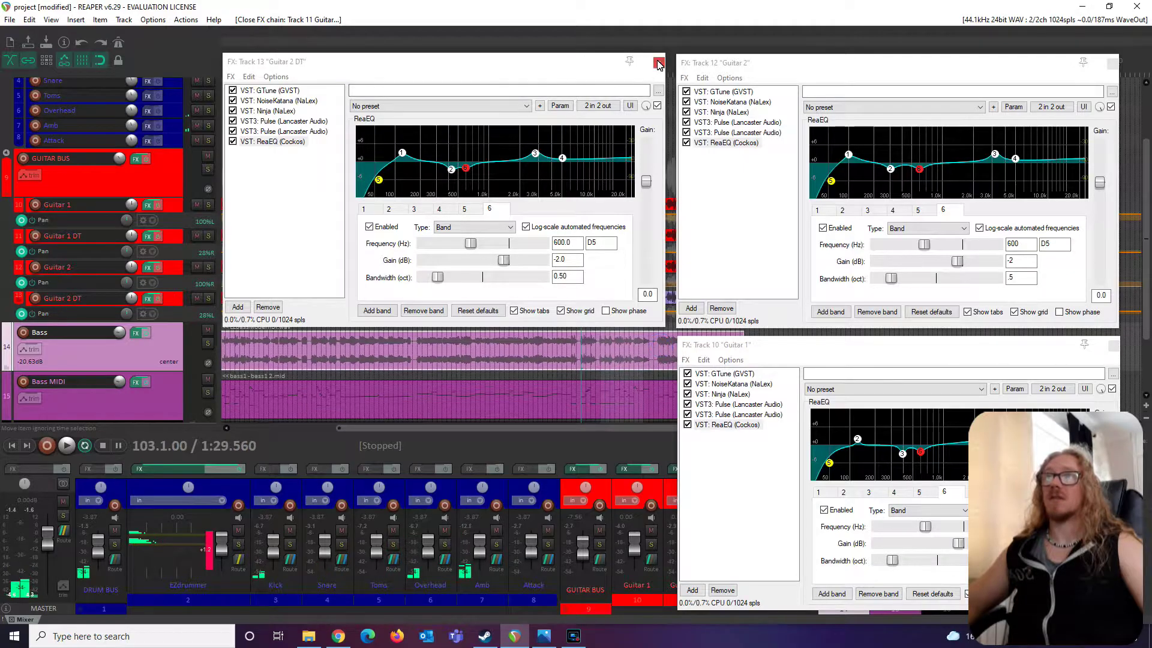
pyautogui.click(148, 236)
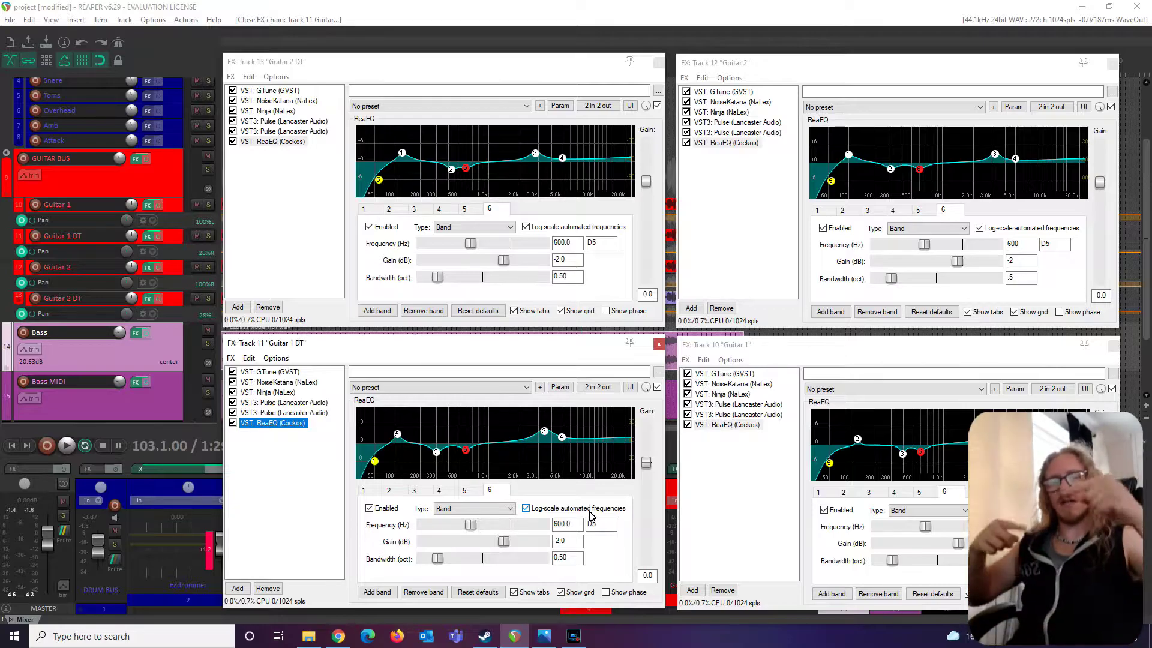
# Step: Compare the upper-mid boosts of all four guitar EQs: band 3 in Guitar 1 DT, Guitar 2 DT and Guitar 2, and band 4 in Guitar 1
pyautogui.click(543, 432)
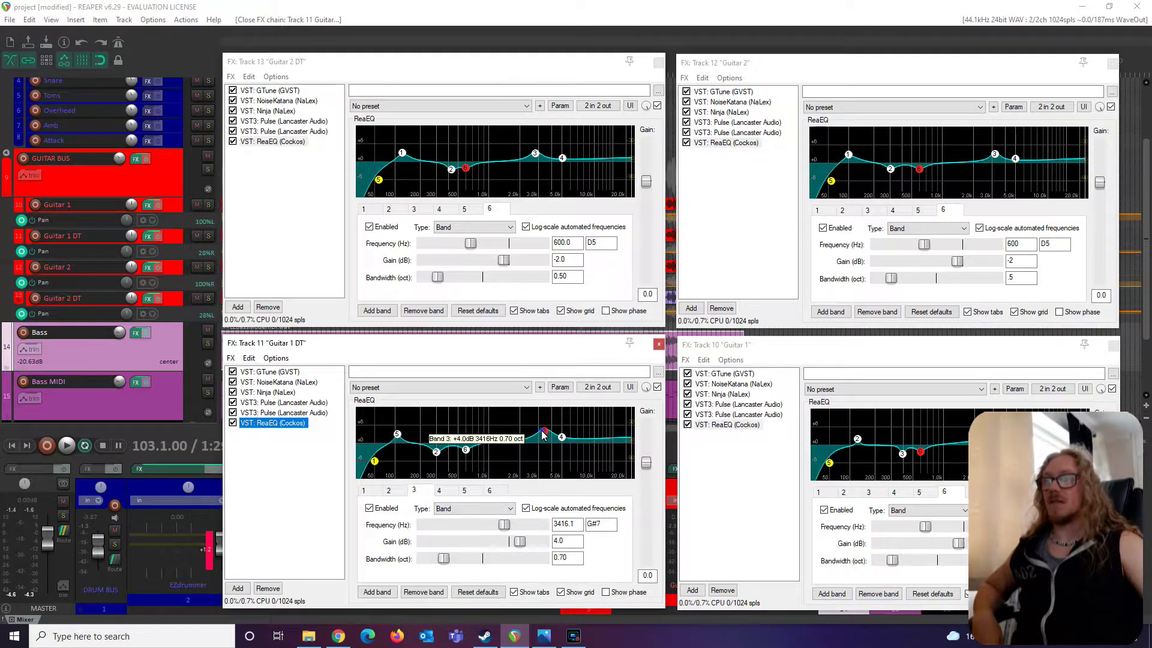
pyautogui.click(535, 154)
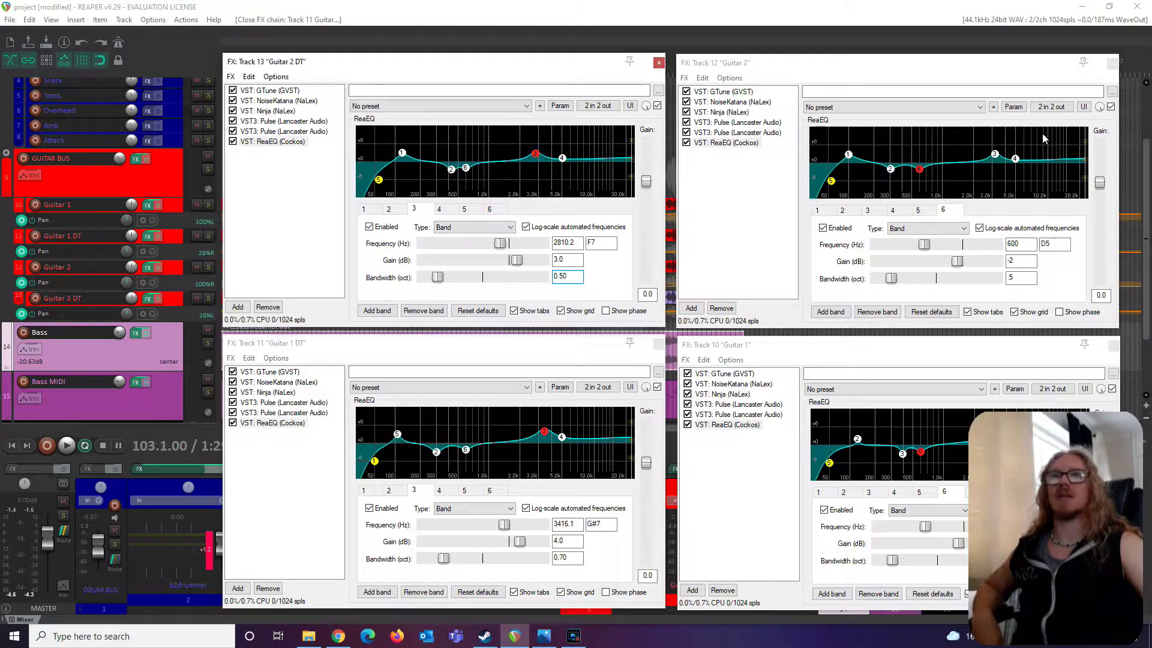
pyautogui.click(994, 154)
pyautogui.click(996, 437)
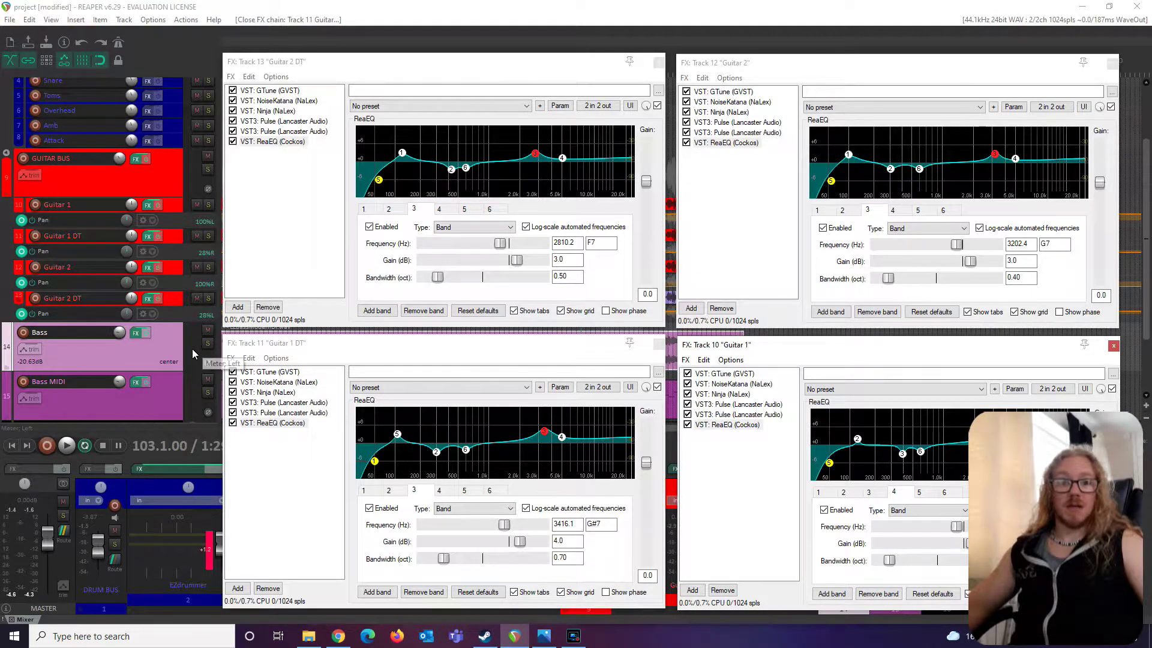
# Step: Add a fifth band to the Bass track's ReaEQ at 3100 Hz with -4 dB gain and 0.5 oct bandwidth
pyautogui.click(135, 334)
pyautogui.click(134, 337)
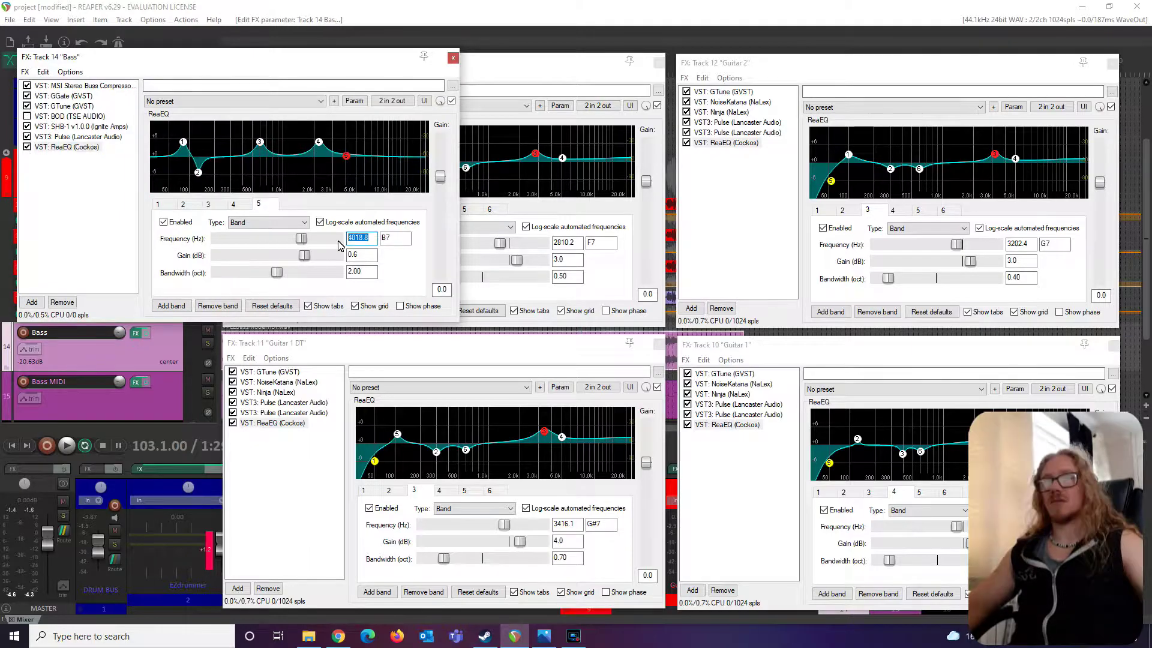
pyautogui.write('3100')
pyautogui.press('Return')
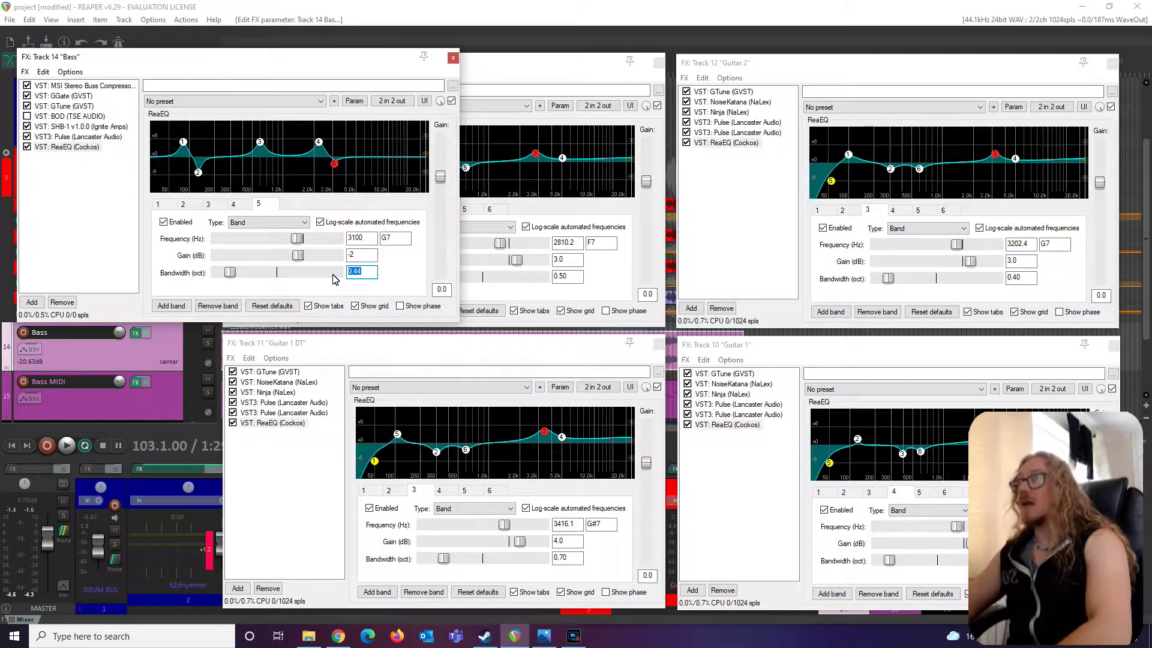
pyautogui.write('.5')
pyautogui.doubleClick(365, 257)
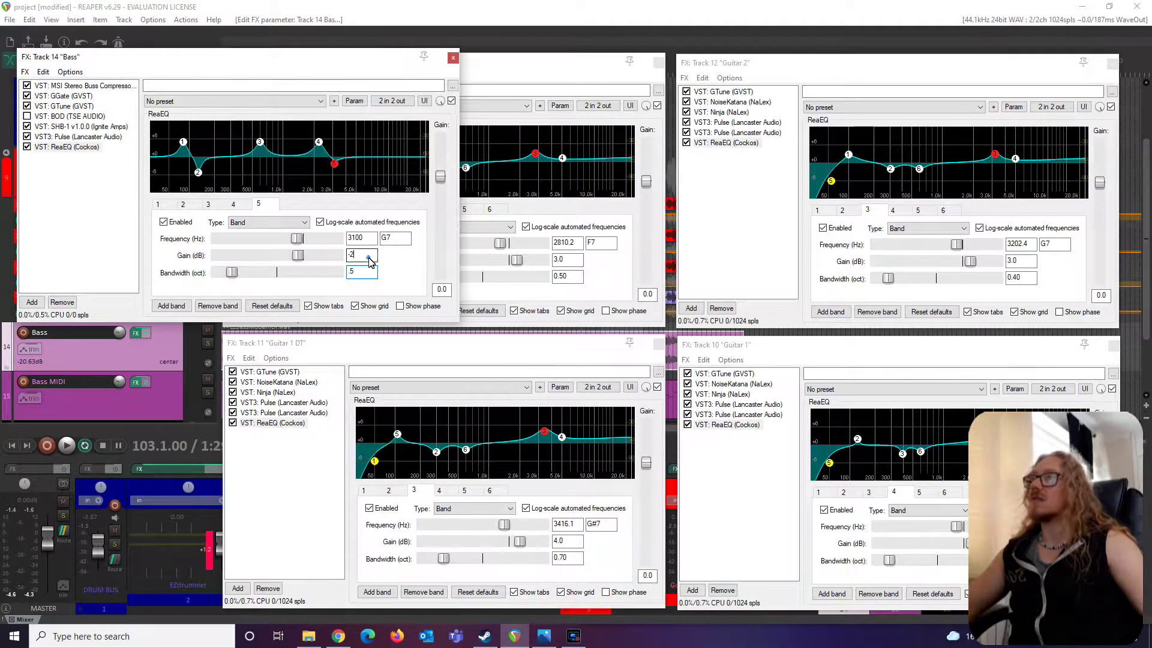
pyautogui.write('-4')
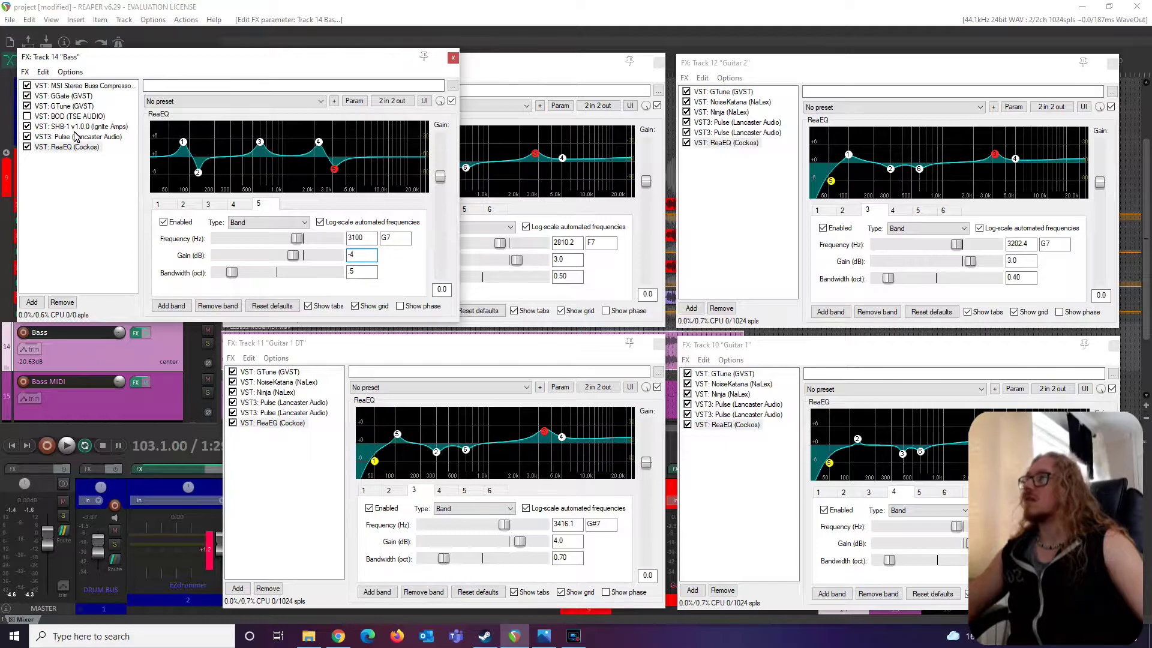
# Step: Toggle the Bass track's solo to audition its EQ, and examine band 4 in its ReaEQ
pyautogui.click(208, 344)
pyautogui.press('space')
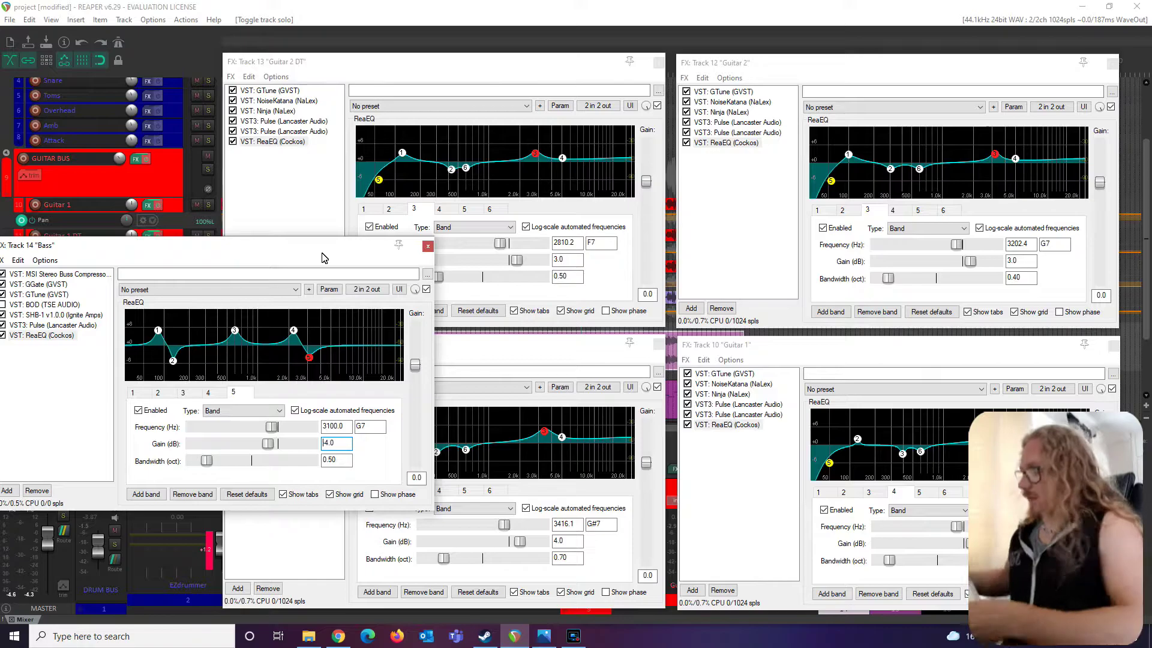
pyautogui.click(293, 331)
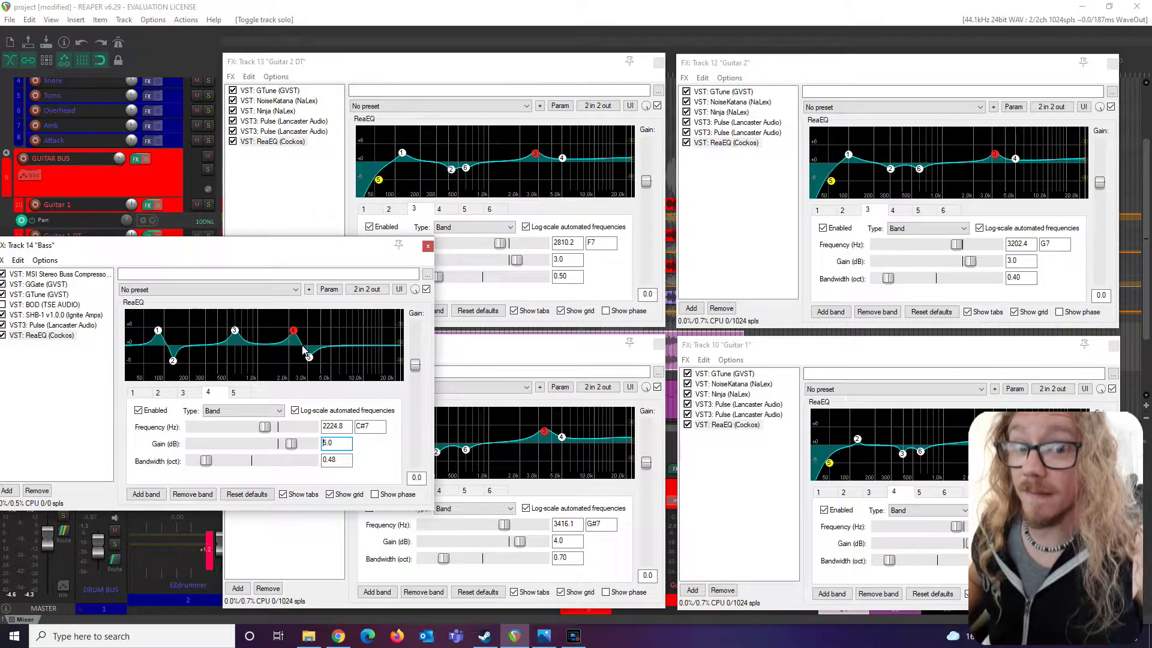
pyautogui.press('space')
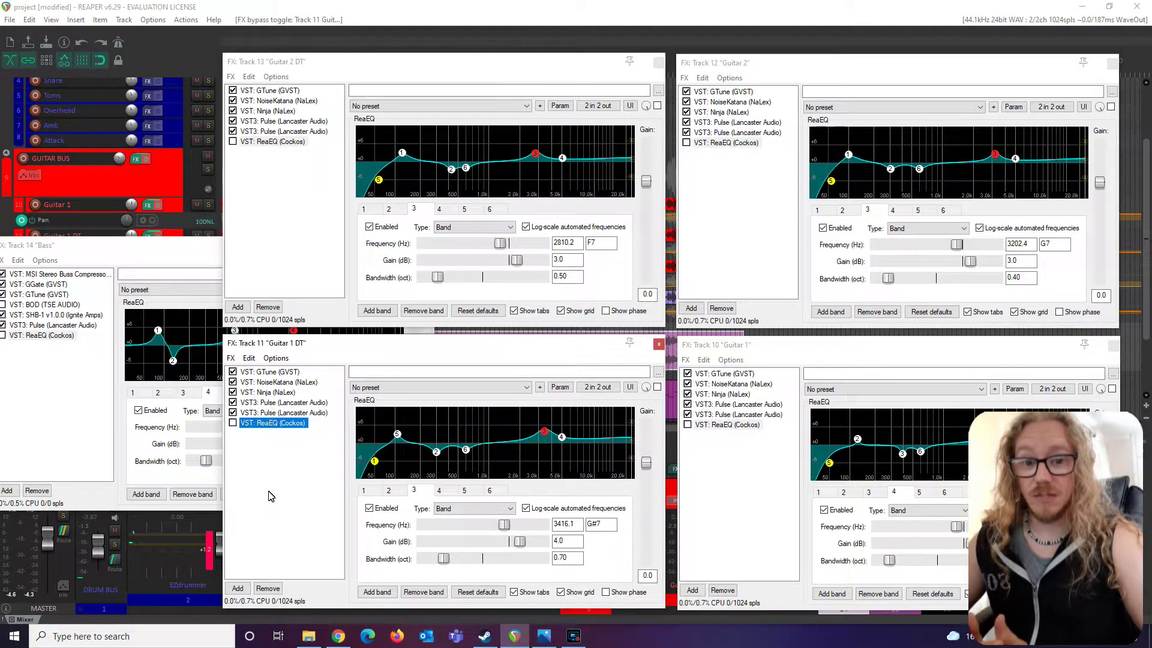
# Step: Re-enable ReaEQ on the Bass and all four guitar tracks, audition the mix with EQ, and close the effects windows
pyautogui.click(3, 335)
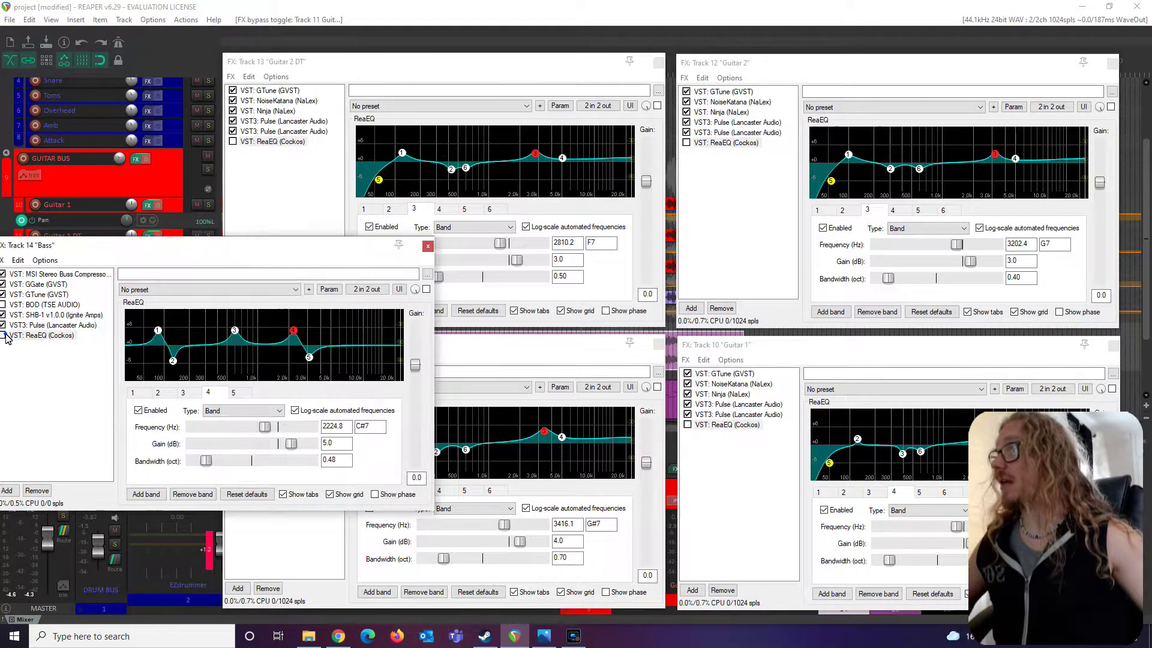
pyautogui.click(491, 343)
pyautogui.click(232, 422)
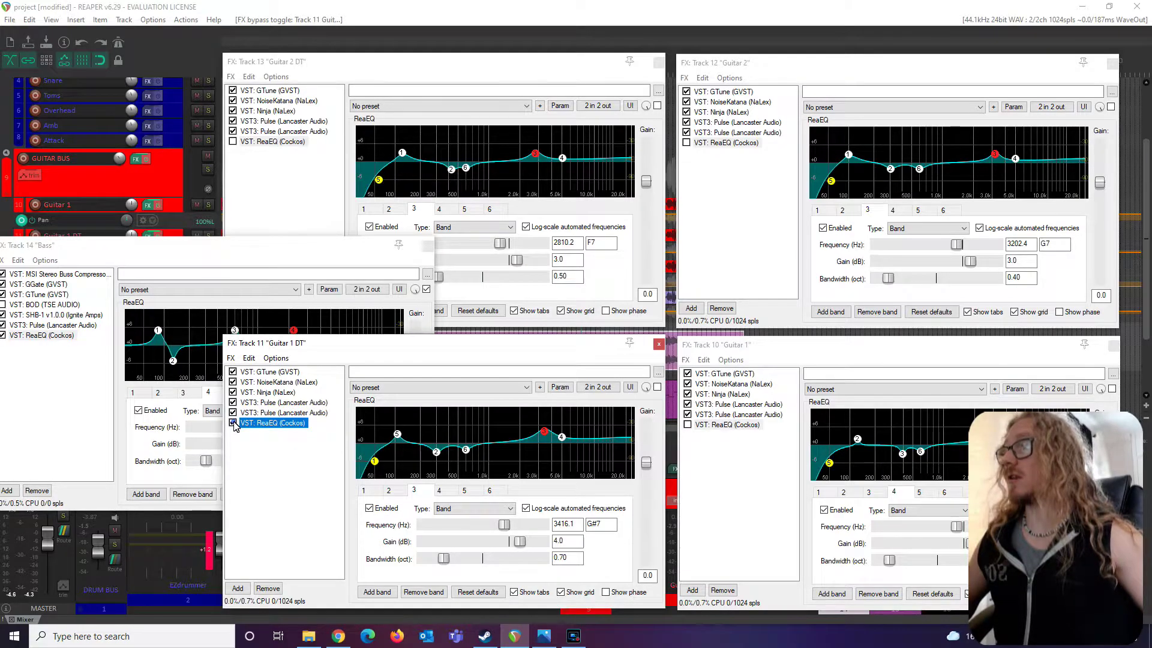
pyautogui.click(232, 142)
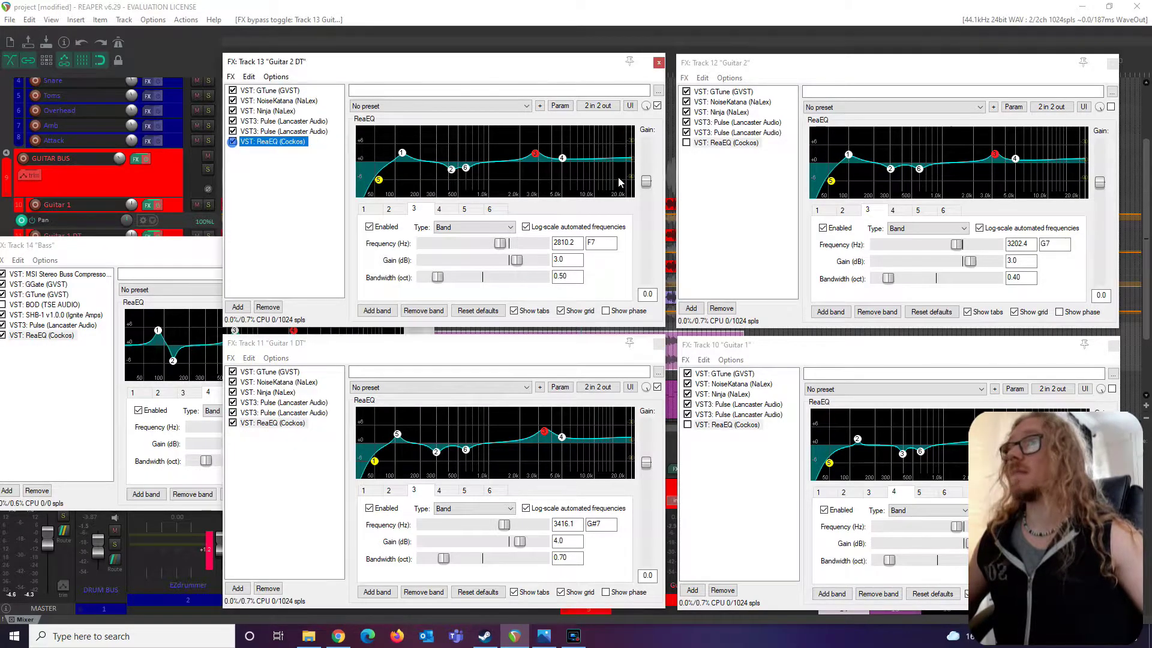
pyautogui.click(687, 143)
pyautogui.click(688, 425)
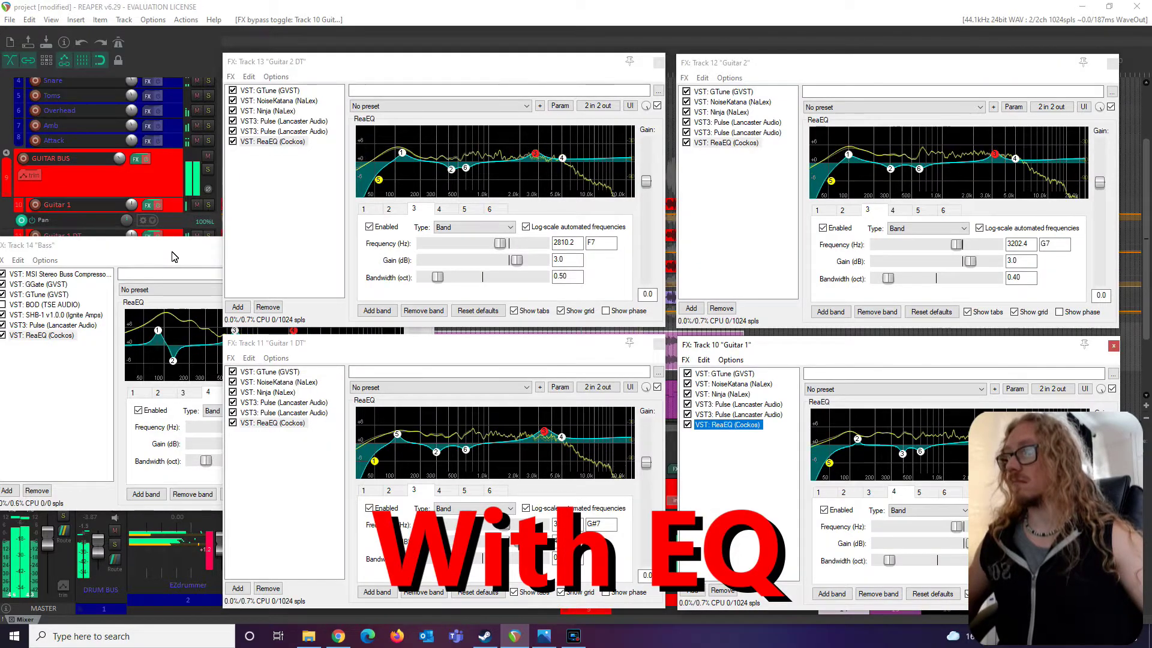
pyautogui.click(1113, 345)
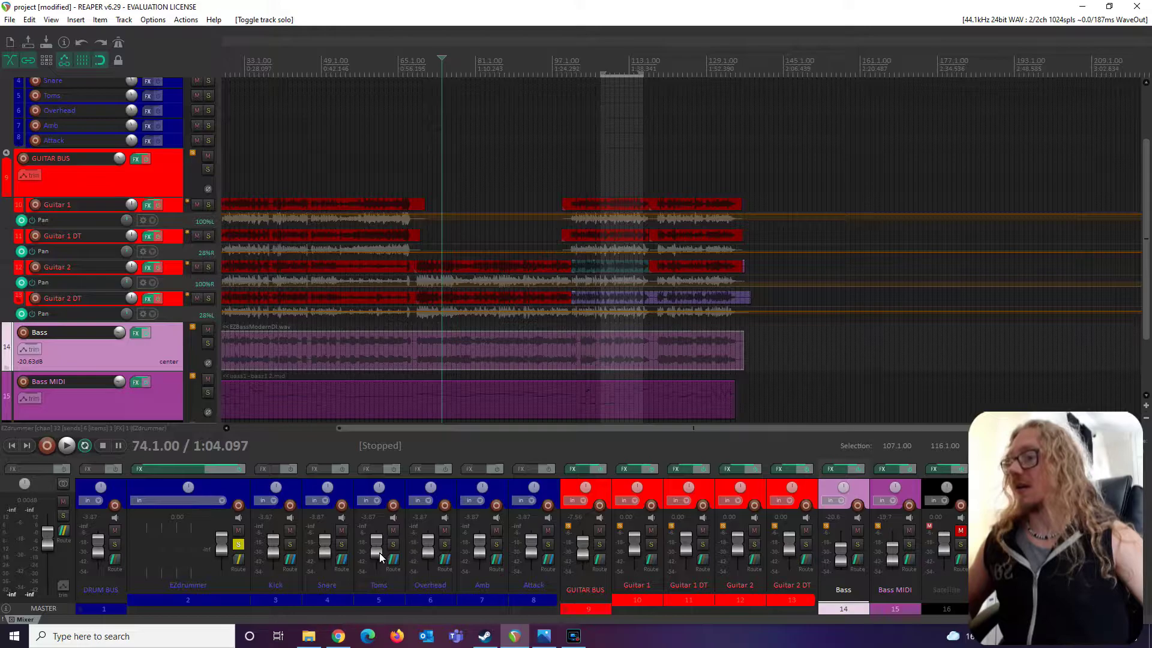
# Step: Open ReaEQ on the Snare track, audition the soloed snare through it, and dismiss the band options unchanged
pyautogui.click(314, 468)
pyautogui.press('space')
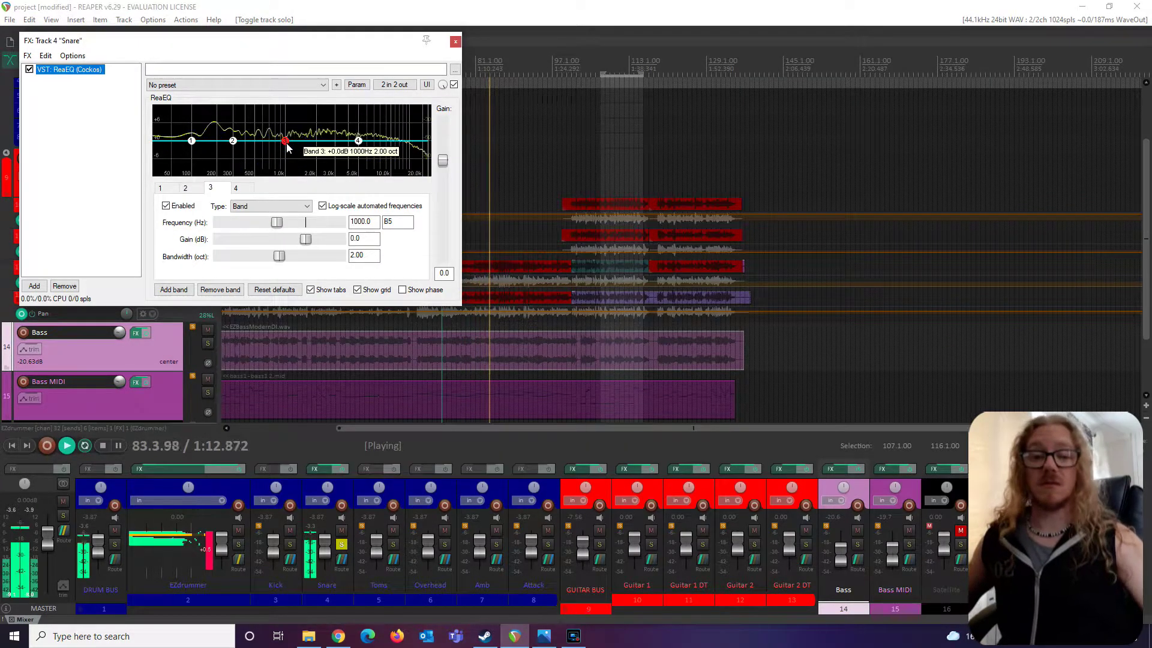
pyautogui.rightClick(286, 144)
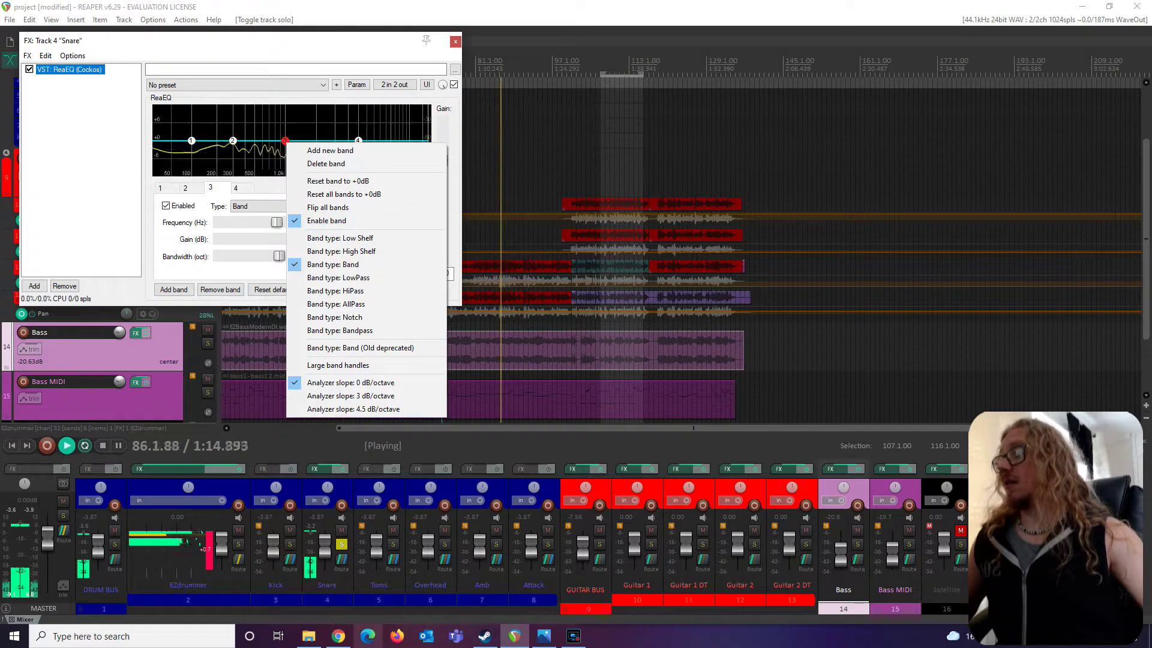
pyautogui.click(294, 63)
pyautogui.press('space')
# Step: Switch to Chrome, search for "how to eq drums", and open the audio-issues.com drum EQ guide at its snare section
pyautogui.click(340, 636)
pyautogui.click(387, 33)
pyautogui.write('how to eq ')
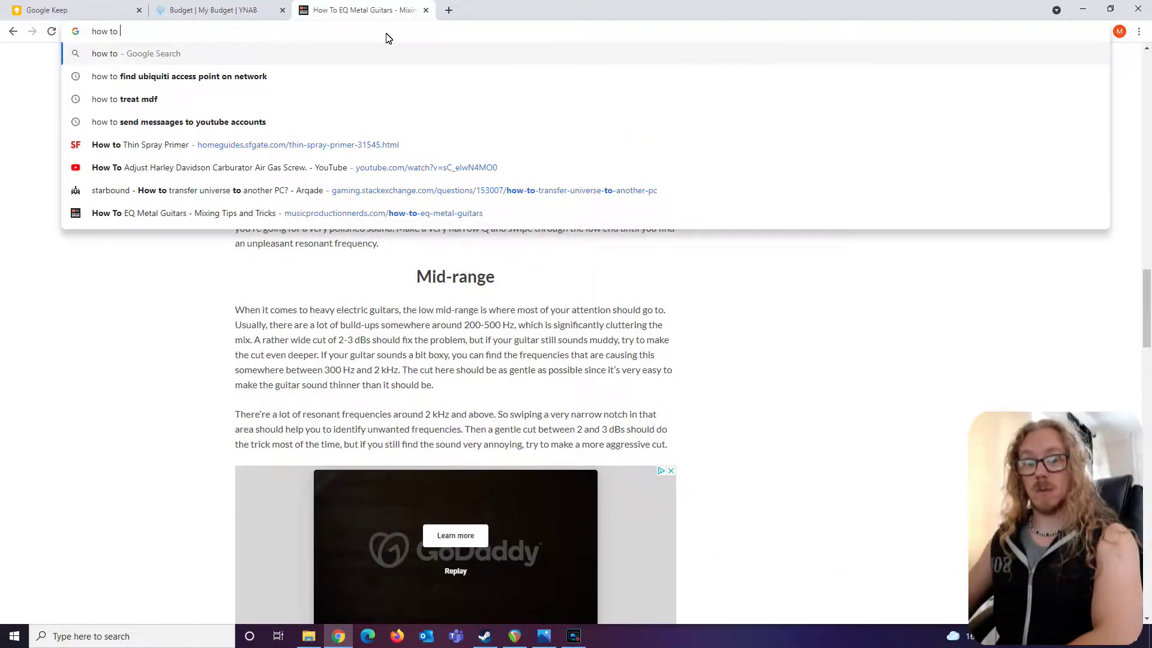
pyautogui.write('drums')
pyautogui.press('Return')
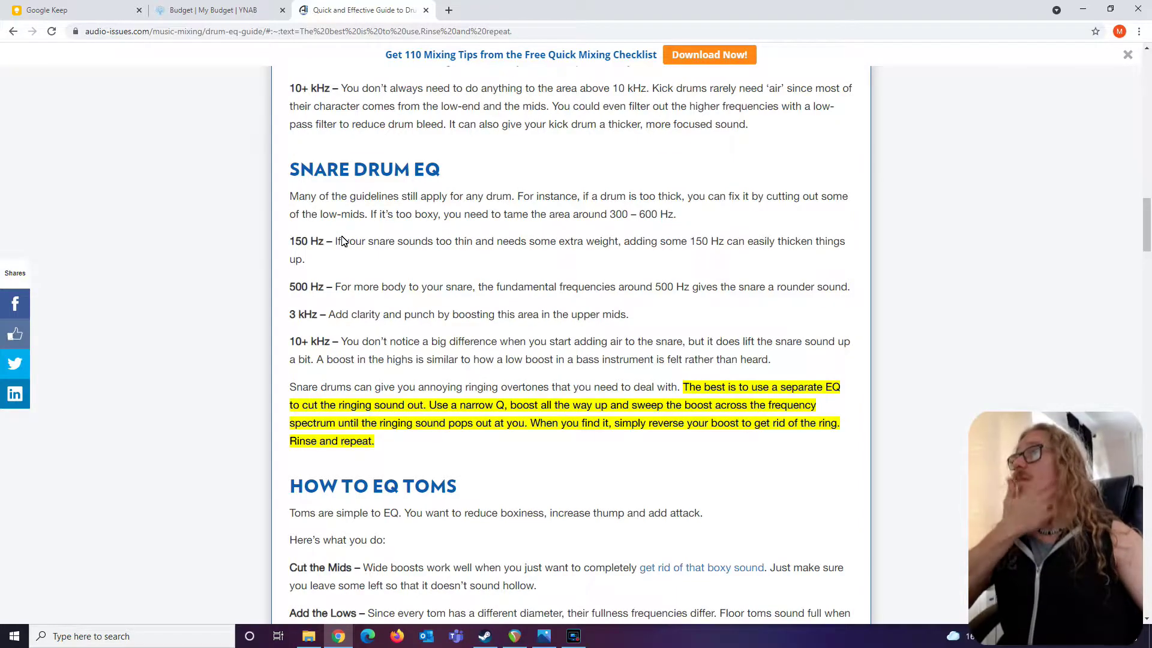
# Step: Read the guide's snare EQ advice for the 150 Hz, 500 Hz, 3 kHz and 10+ kHz ranges
pyautogui.moveTo(291, 242); pyautogui.dragTo(327, 243)
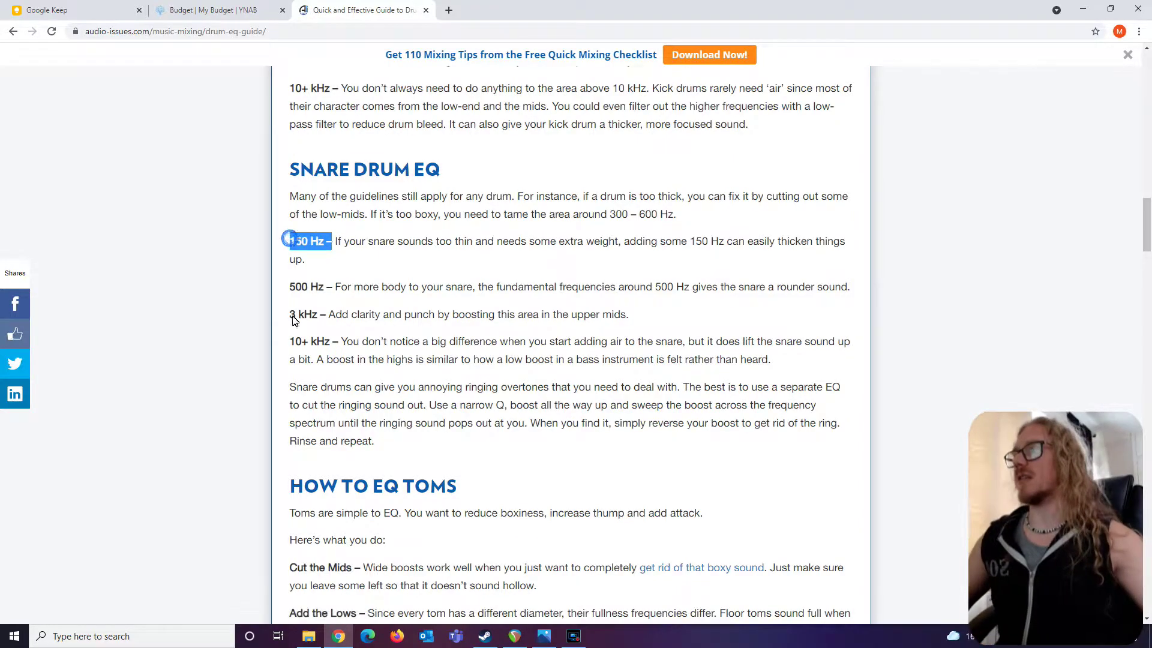
pyautogui.moveTo(287, 286); pyautogui.dragTo(327, 287)
pyautogui.moveTo(275, 320); pyautogui.dragTo(327, 345)
pyautogui.click(374, 266)
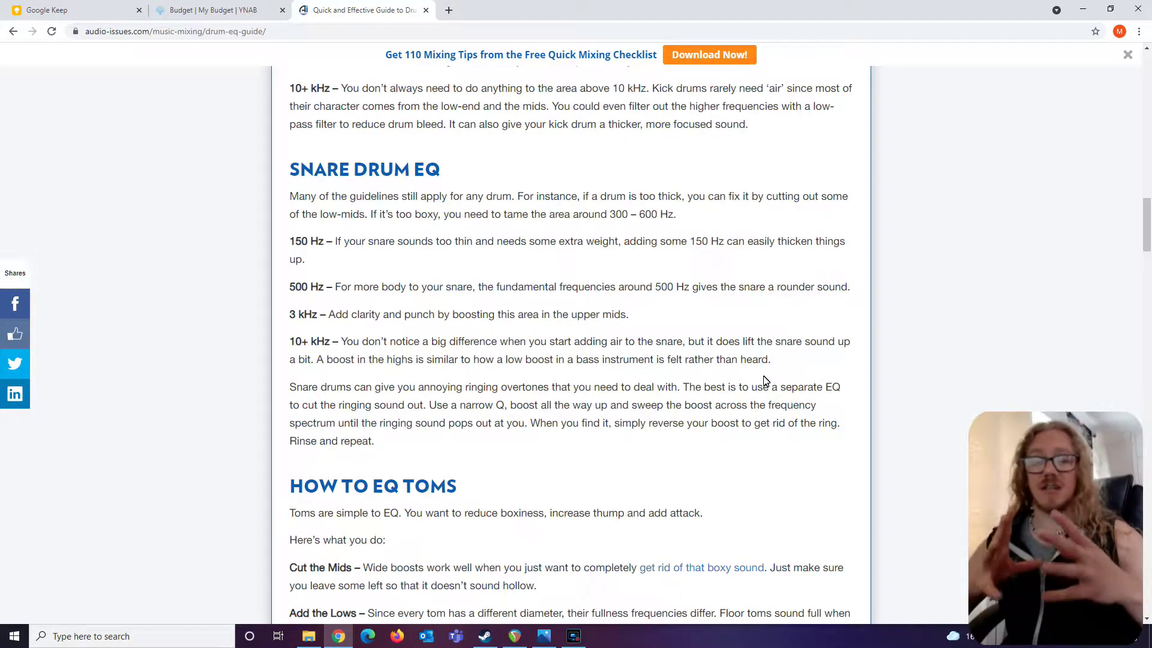
# Step: Switch back to REAPER and audition the Snare and Attack tracks soloed together
pyautogui.click(517, 637)
pyautogui.press('space')
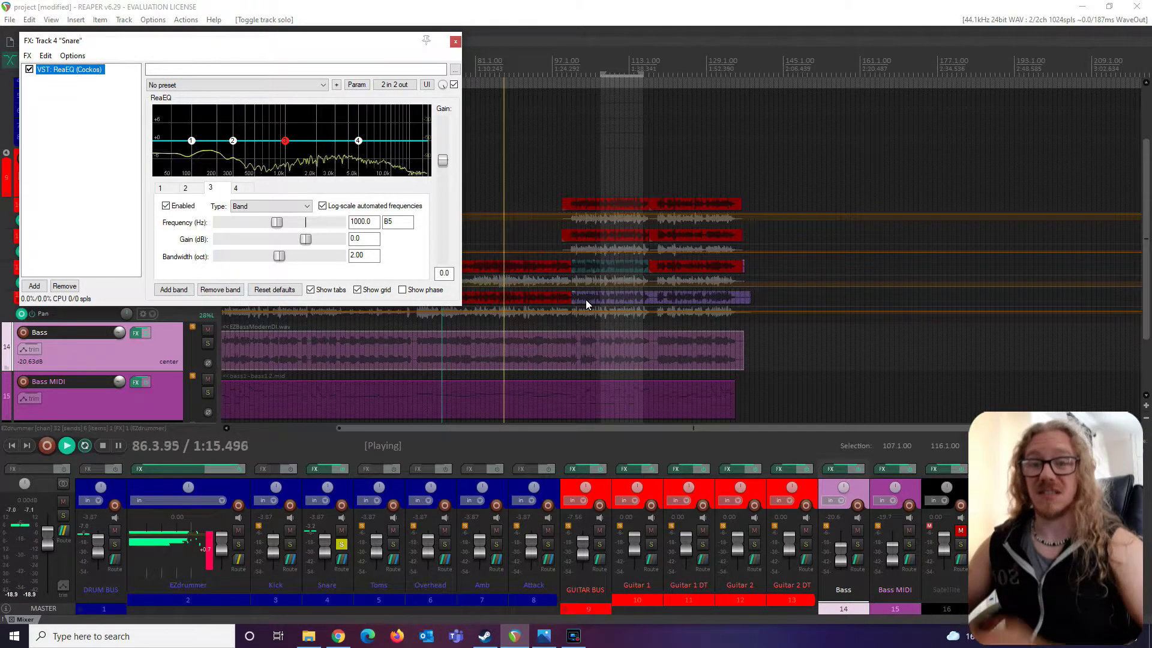
pyautogui.click(238, 544)
pyautogui.press('space')
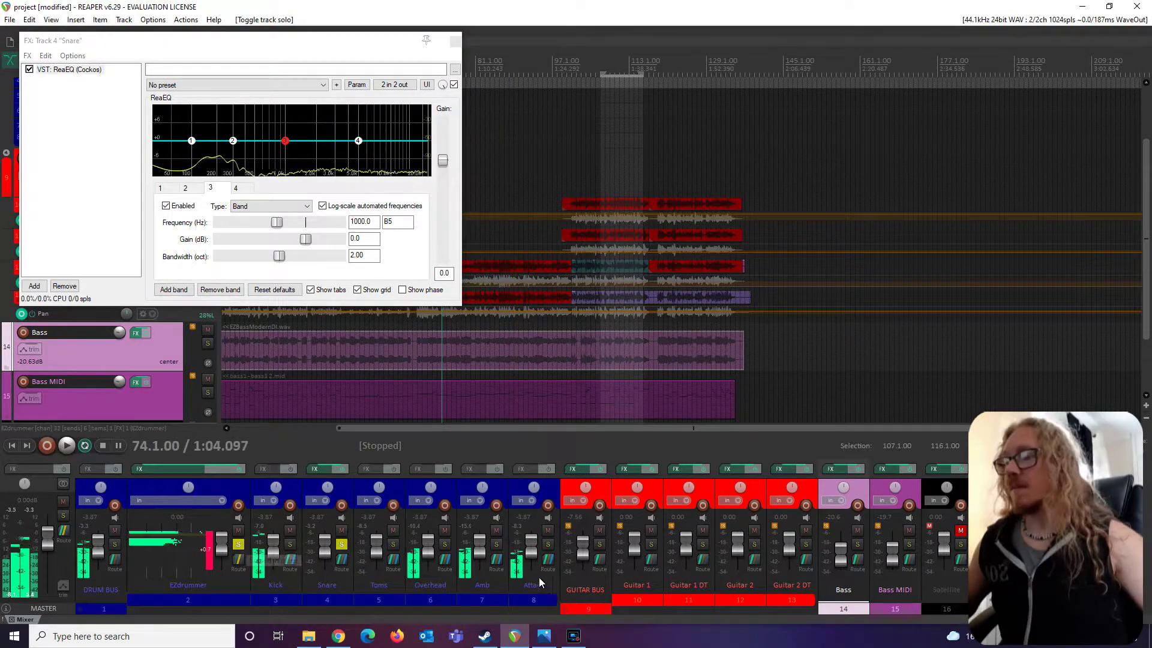
pyautogui.click(548, 544)
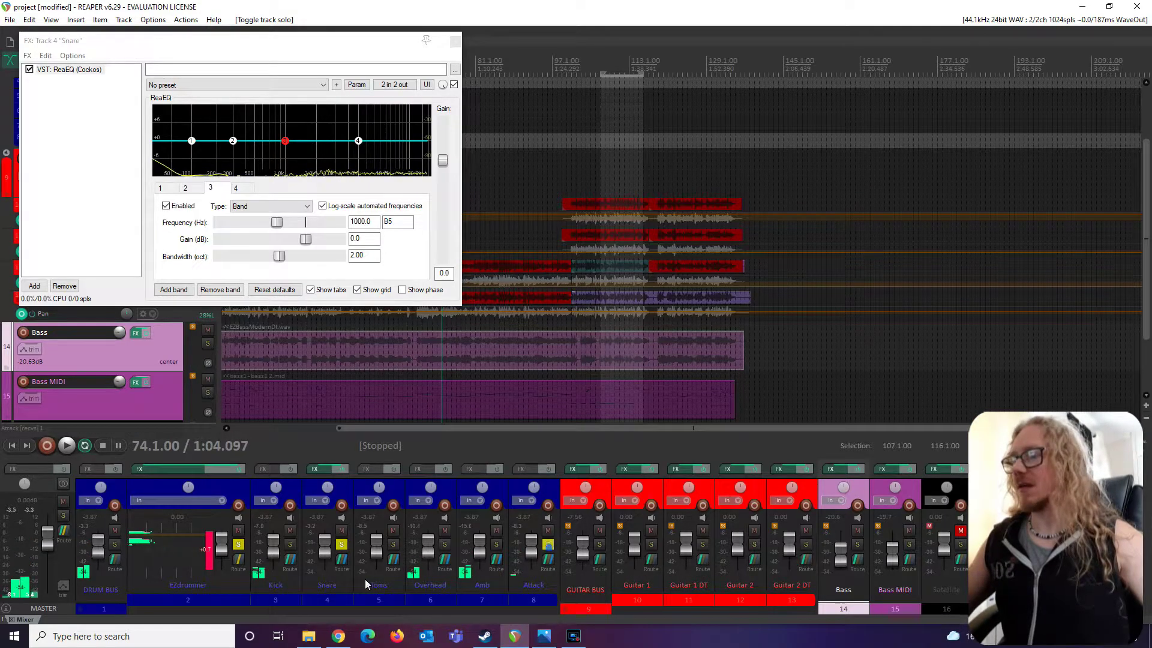
pyautogui.press('space')
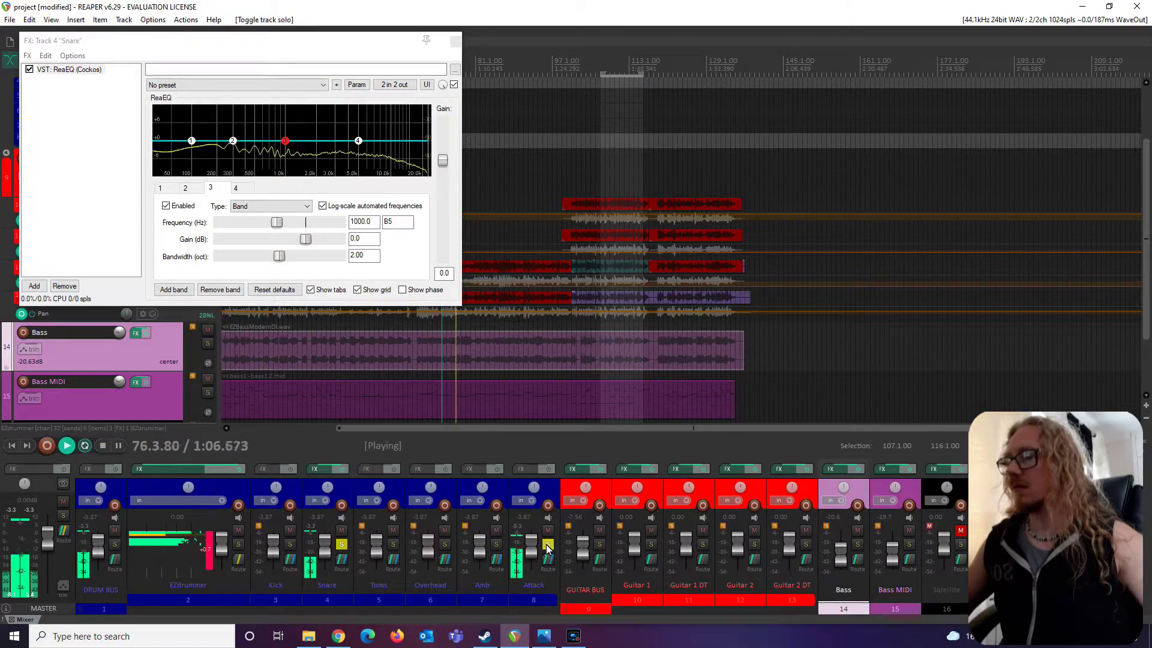
# Step: Solo the EZdrummer track and clear the Snare and Attack solos to hear the full kit
pyautogui.click(238, 543)
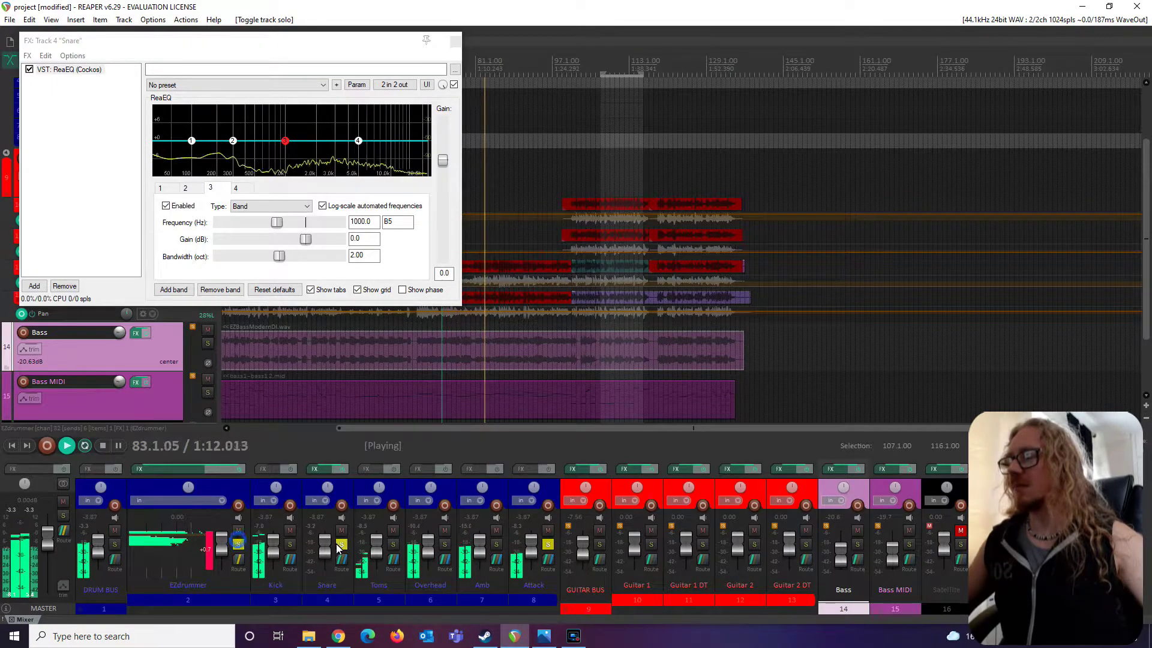
pyautogui.click(340, 545)
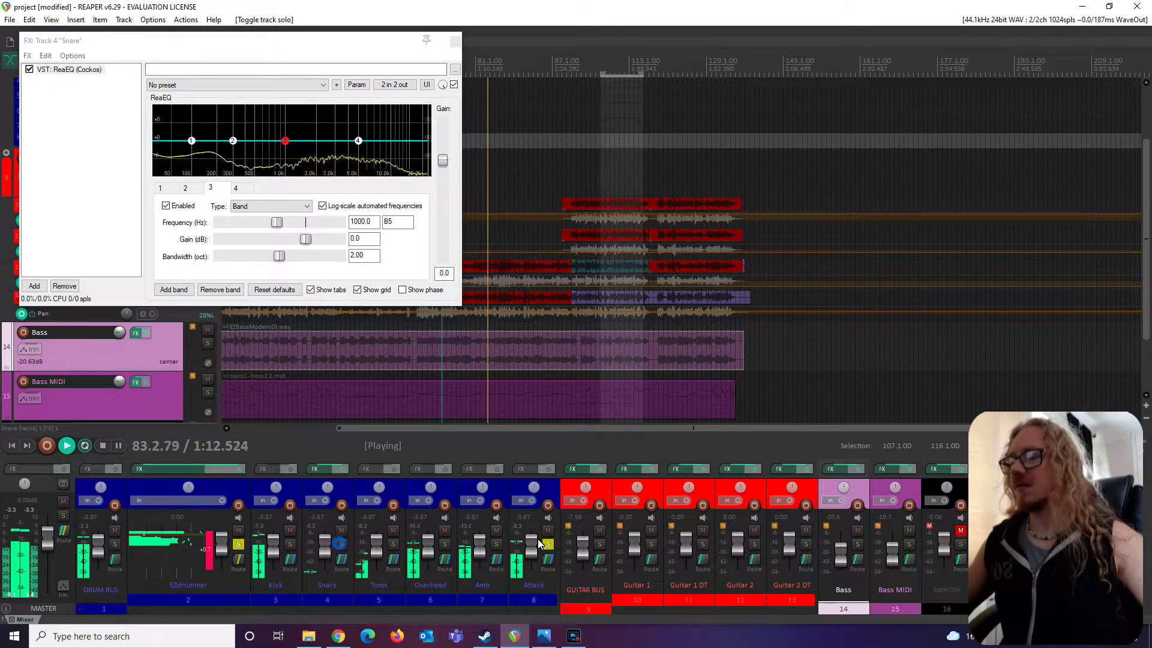
pyautogui.click(547, 544)
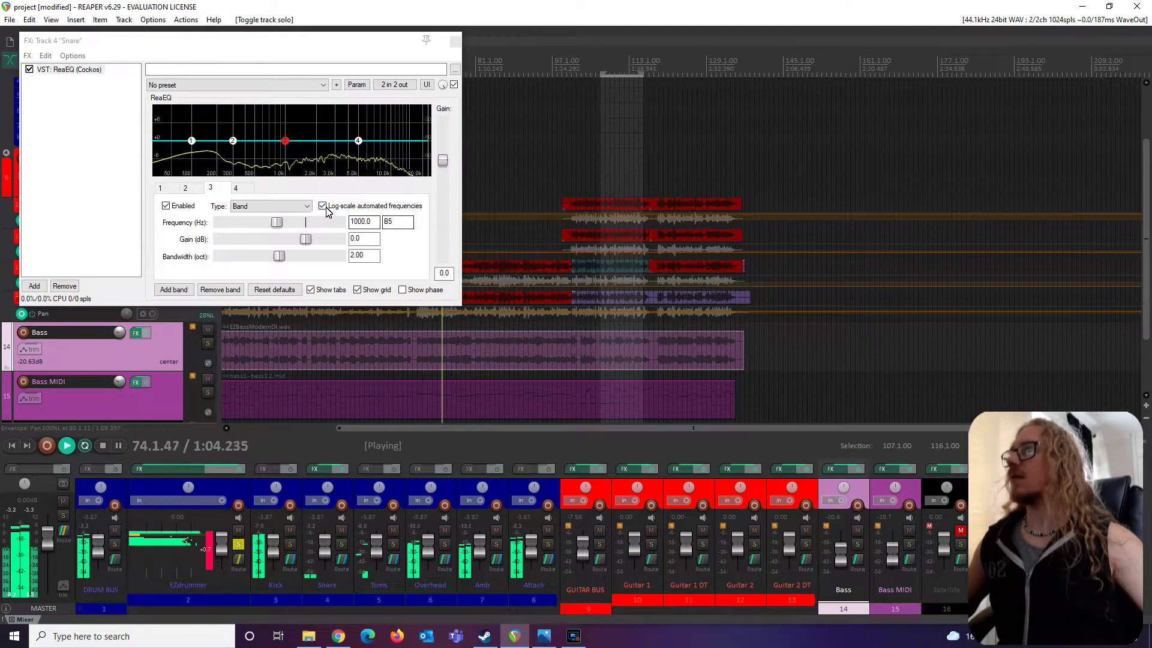
# Step: Set band 3 of the Snare's ReaEQ to 3600 Hz with 3 dB gain and 0.50 oct bandwidth
pyautogui.click(374, 224)
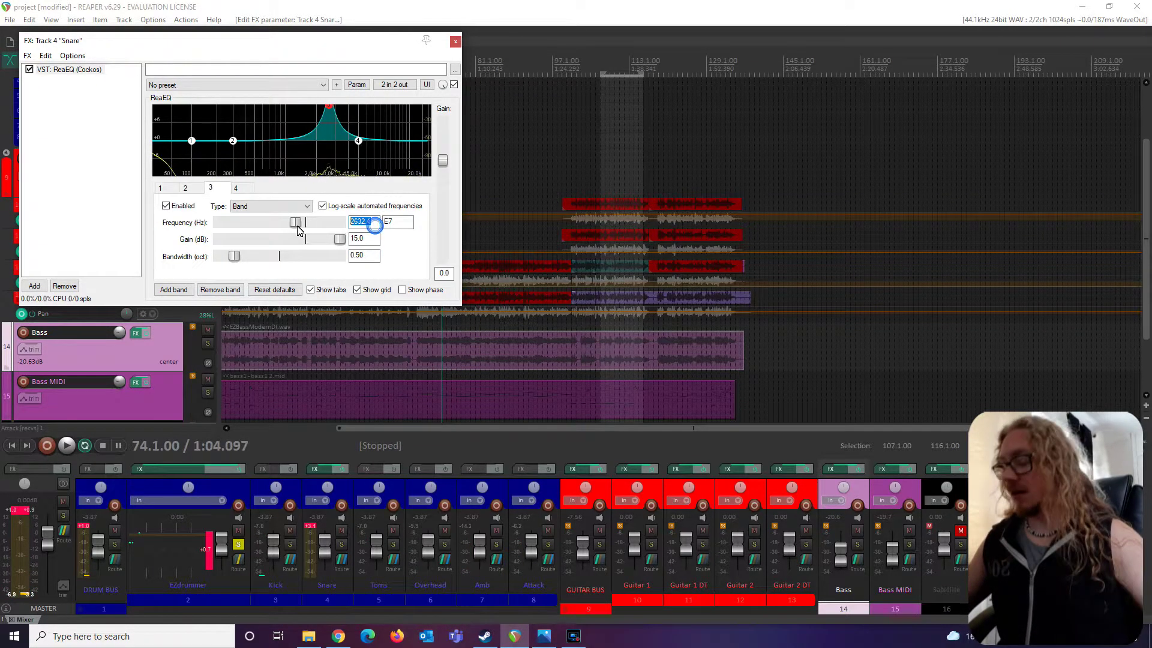
pyautogui.write('3600')
pyautogui.press('Return')
pyautogui.press('space')
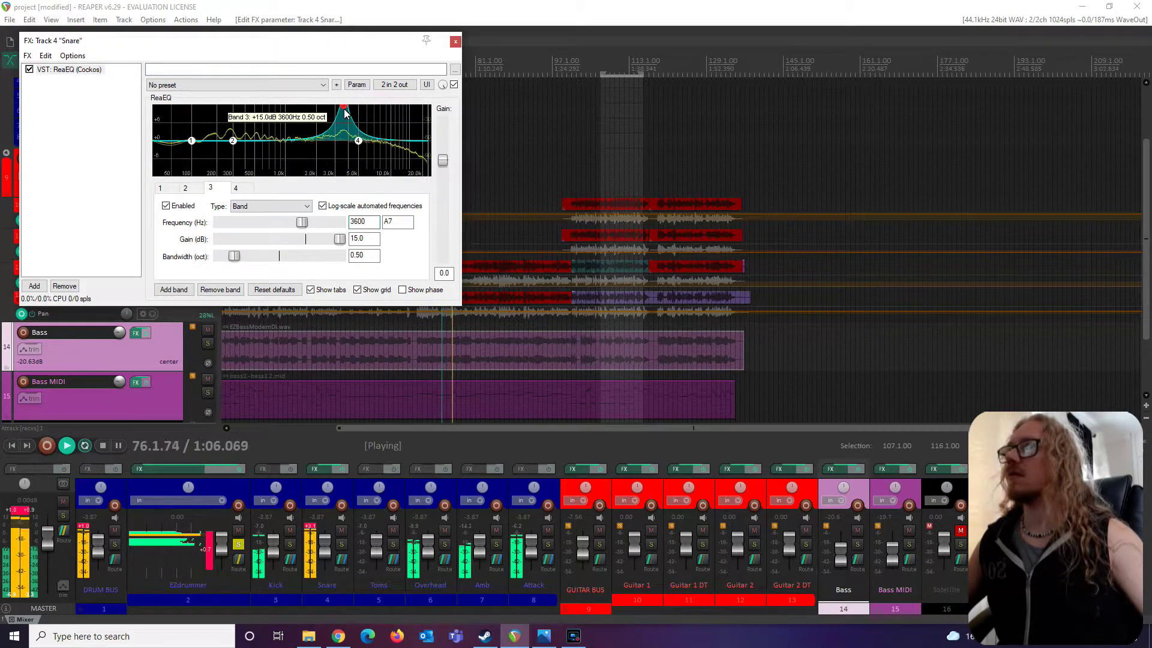
pyautogui.moveTo(375, 241); pyautogui.dragTo(338, 242)
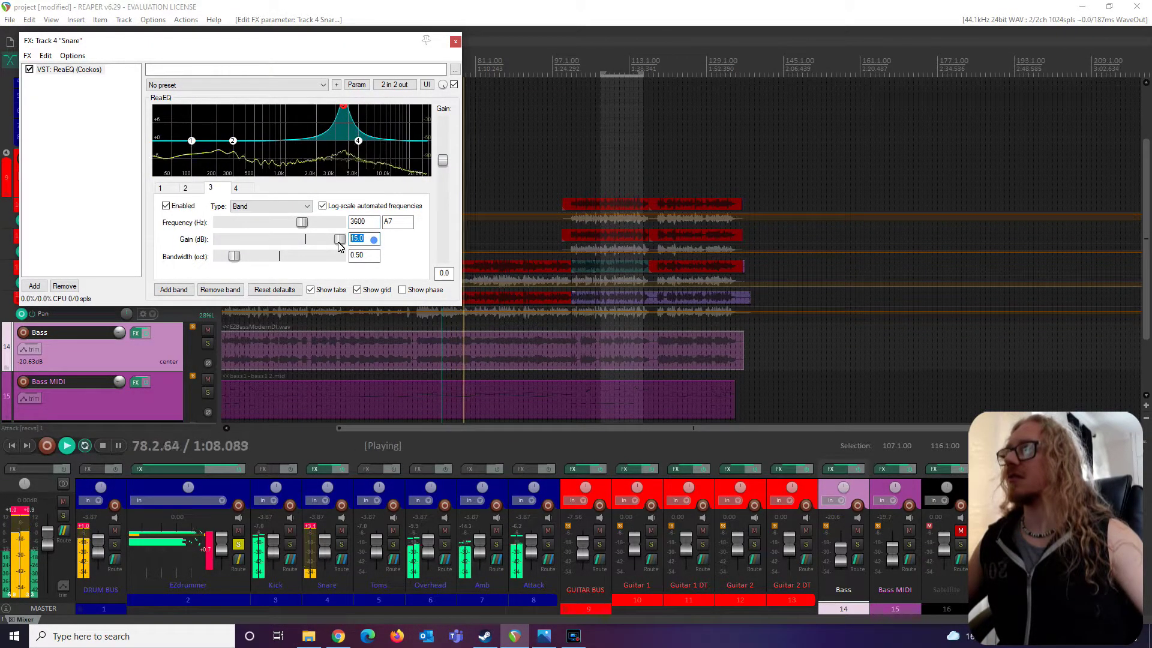
pyautogui.write('3')
pyautogui.press('Return')
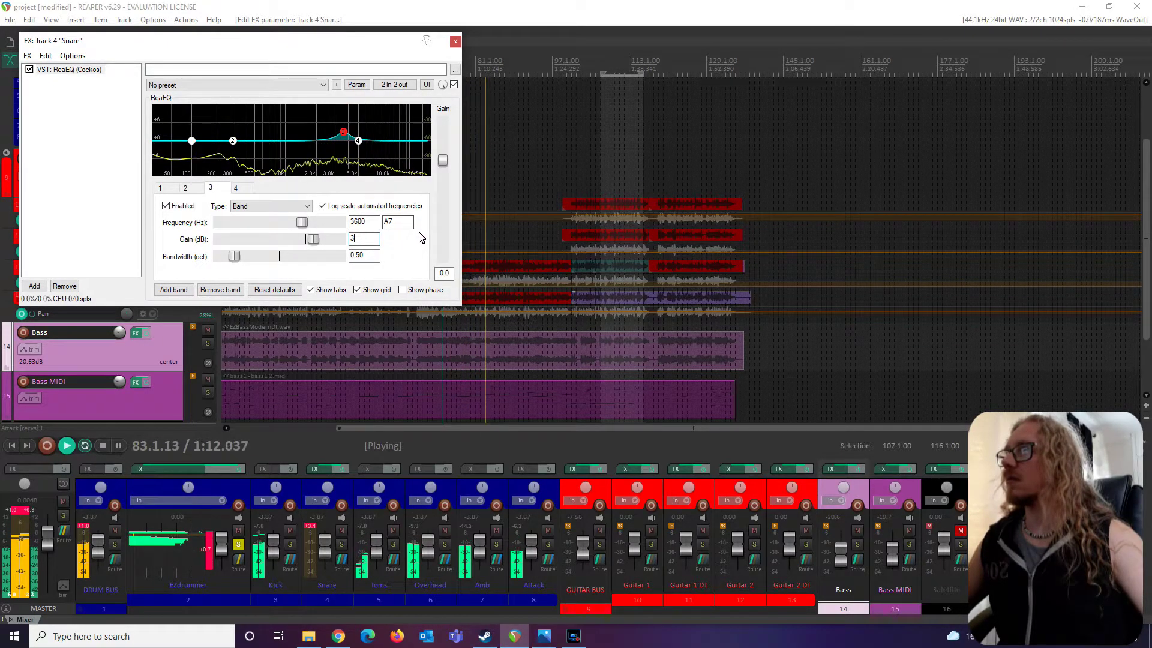
# Step: Set the Snare's band 2 to 600 Hz at -1 dB, and add a fifth band at 3000 Hz, -1 dB and 0.30 oct
pyautogui.press('space')
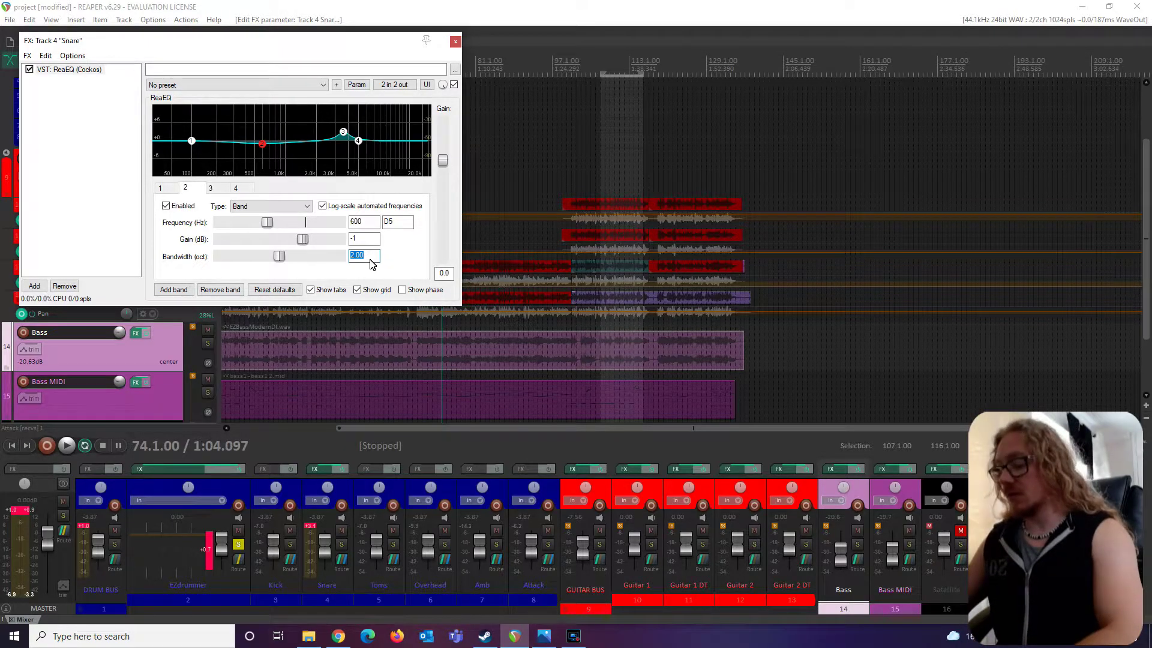
pyautogui.doubleClick(309, 143)
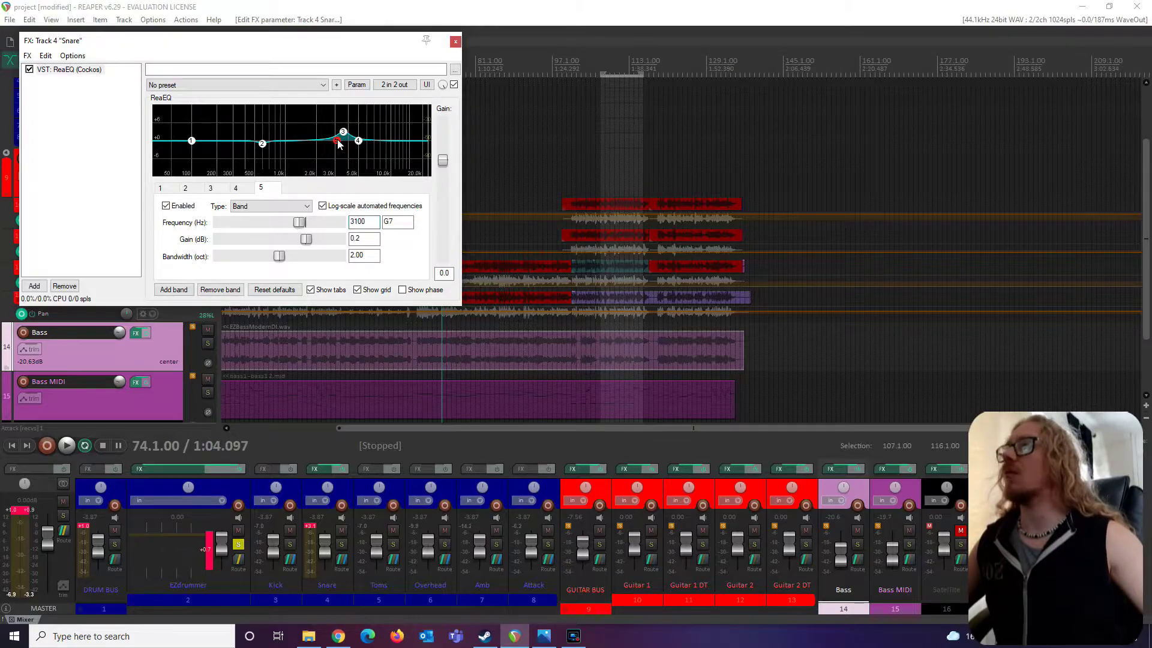
pyautogui.moveTo(339, 149); pyautogui.dragTo(310, 143)
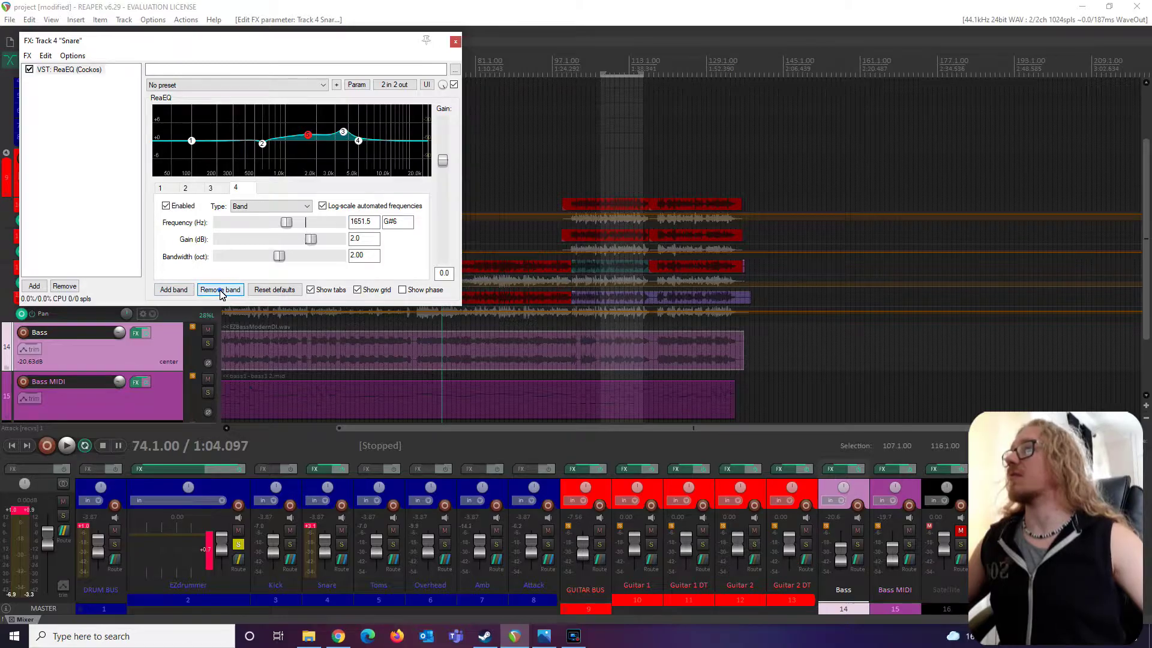
pyautogui.doubleClick(311, 139)
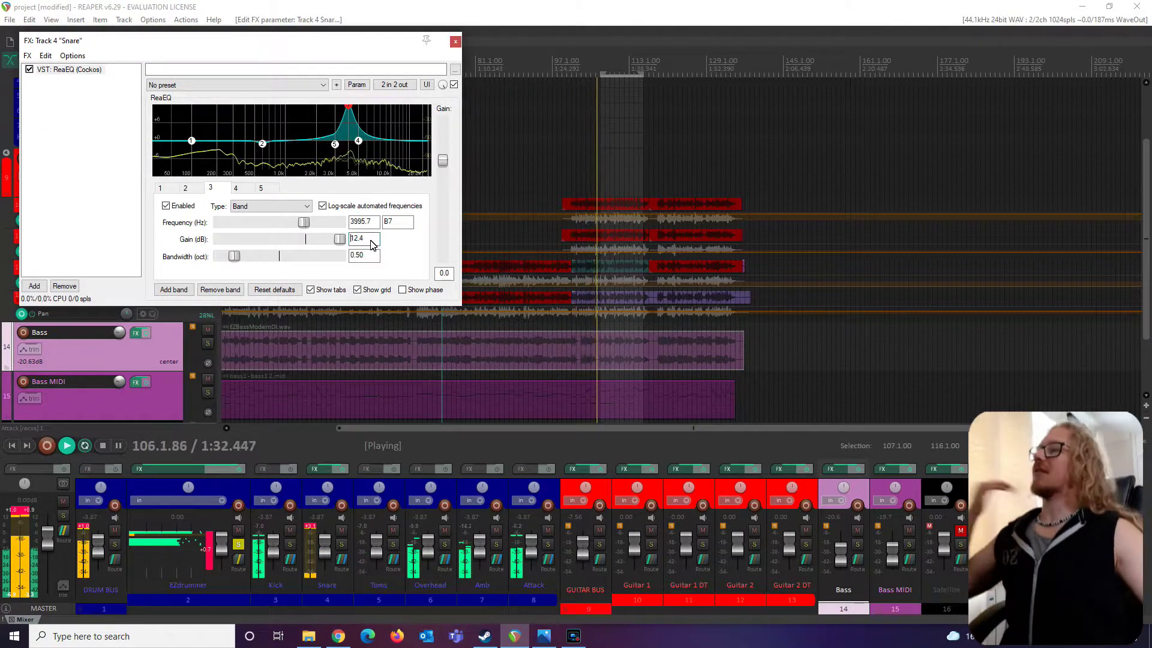
# Step: Set the Snare's band 3 gain to 3 dB at 3995.7 Hz, and rework band 5's gain, finishing on -1 dB
pyautogui.moveTo(371, 242); pyautogui.dragTo(342, 243)
pyautogui.write('3')
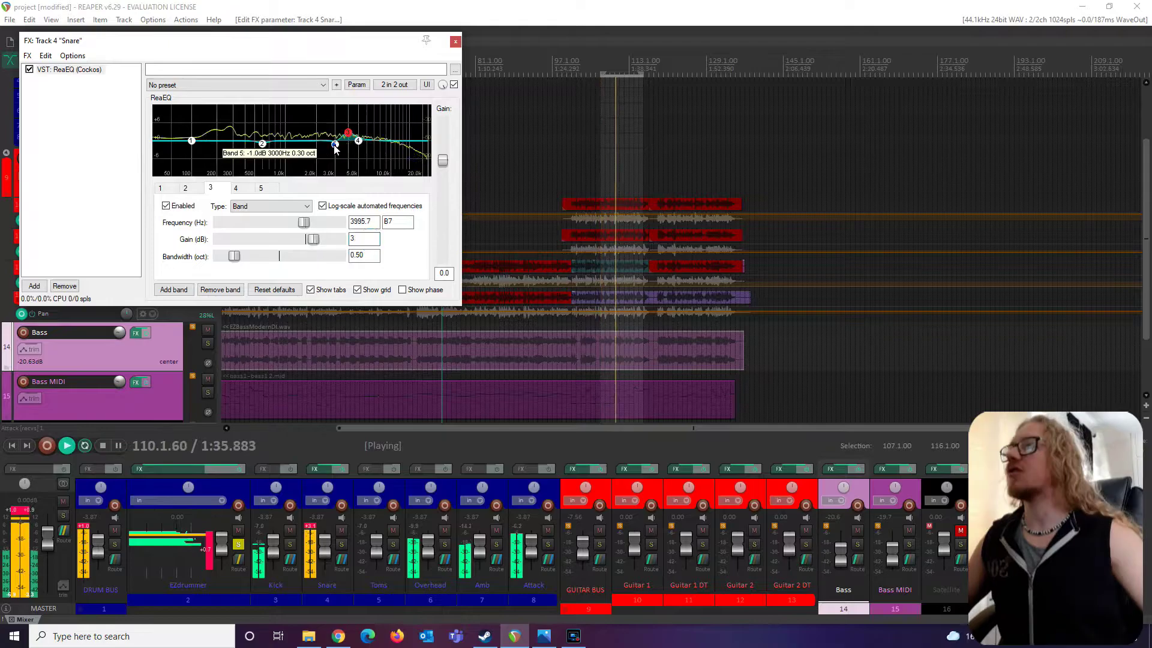
pyautogui.click(334, 144)
pyautogui.click(370, 241)
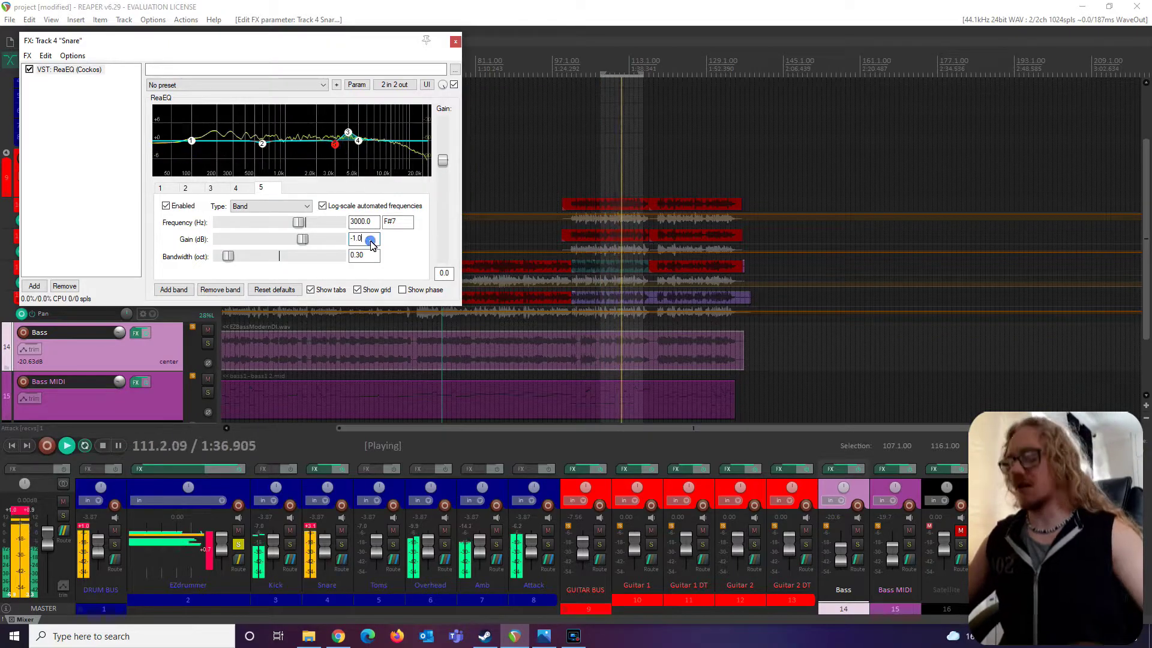
pyautogui.press('BackSpace')
pyautogui.write('.5')
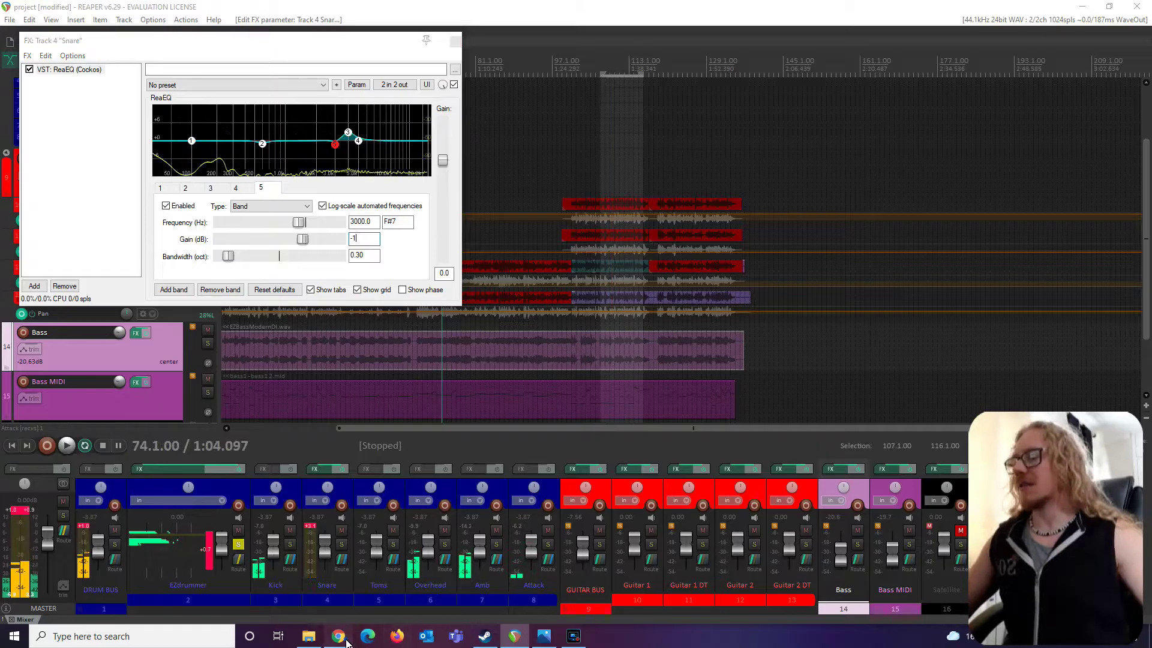
# Step: Switch to Chrome to recheck the drum EQ guide's snare section, and return to REAPER
pyautogui.click(339, 637)
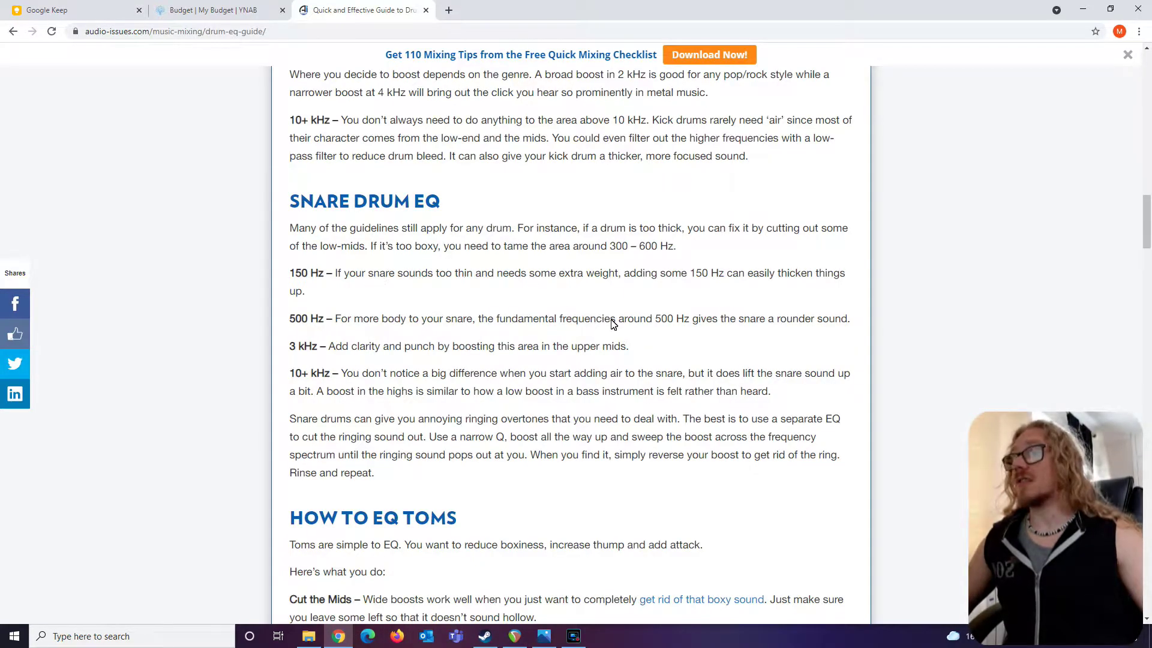
pyautogui.scroll(-8, 612, 323)
pyautogui.scroll(9, 453, 304)
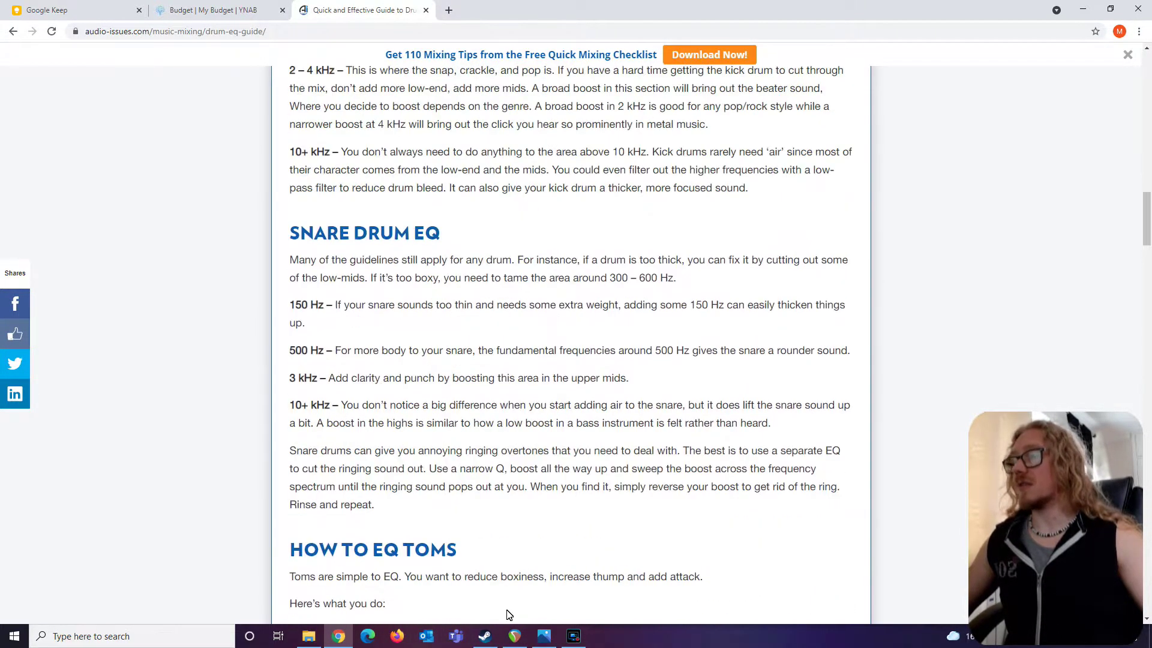
pyautogui.click(517, 635)
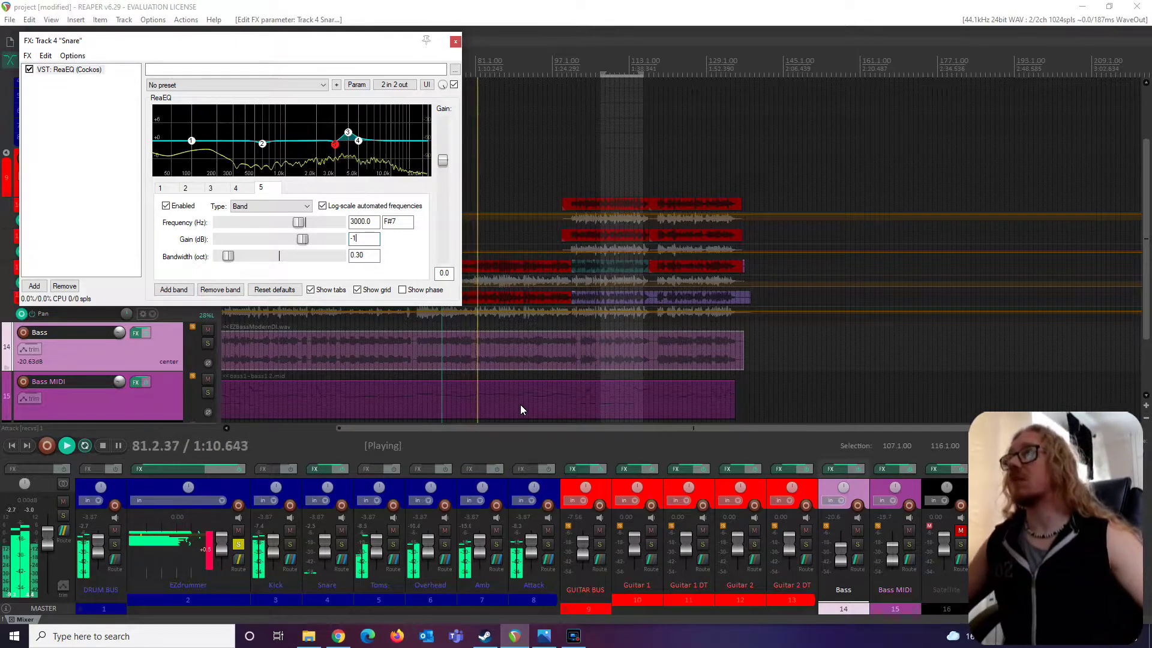
# Step: Make band 1 of the Snare's ReaEQ a Band type at 152.5 Hz with 3 dB gain and 0.50 oct bandwidth
pyautogui.press('space')
pyautogui.click(192, 141)
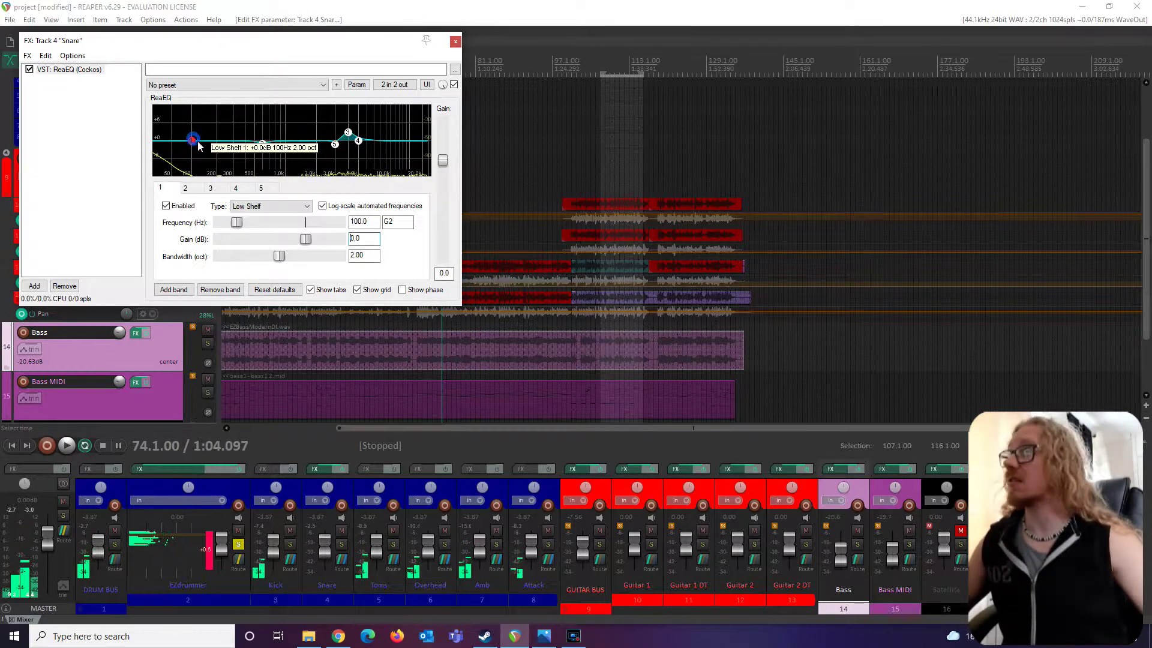
pyautogui.click(278, 207)
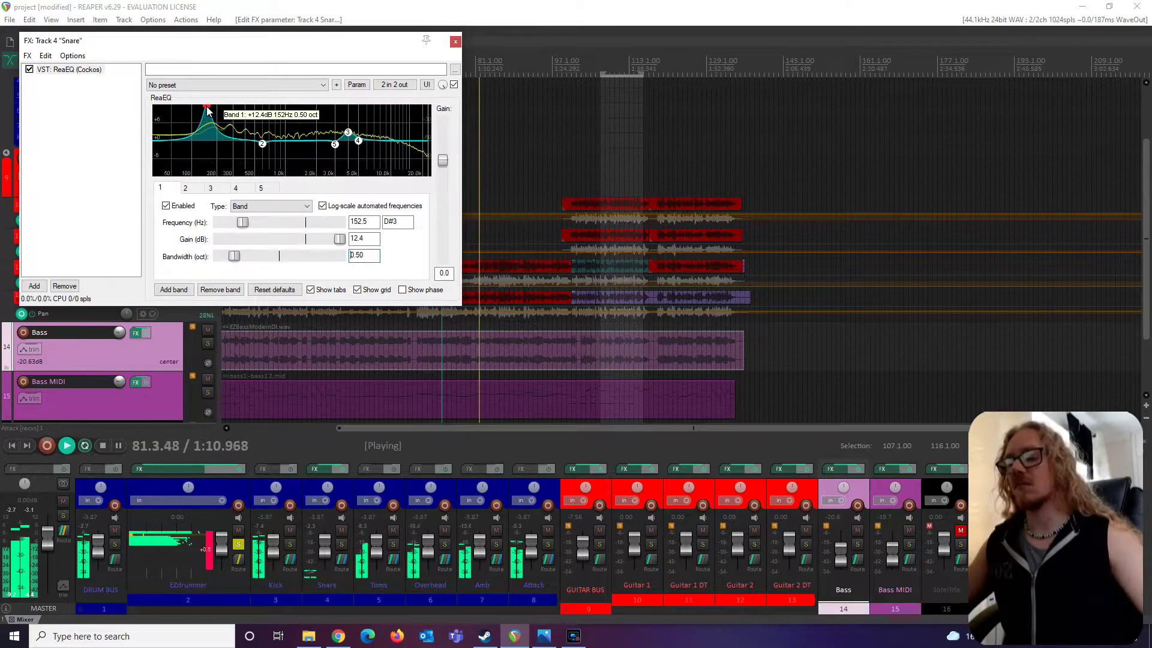
pyautogui.doubleClick(360, 240)
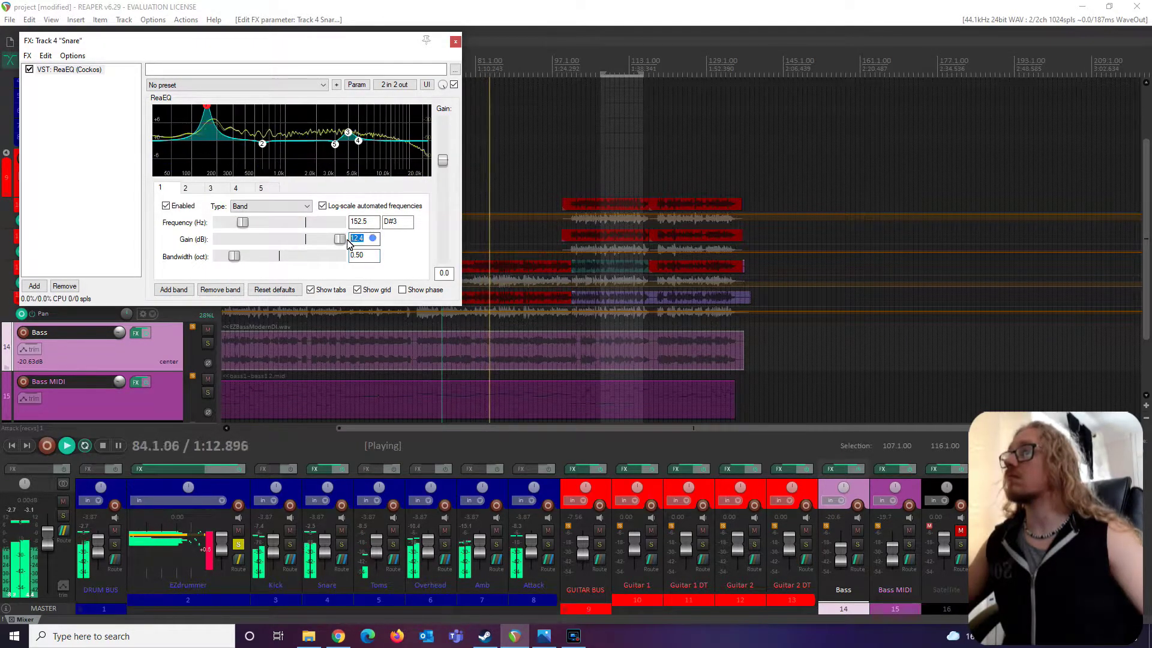
pyautogui.write('3')
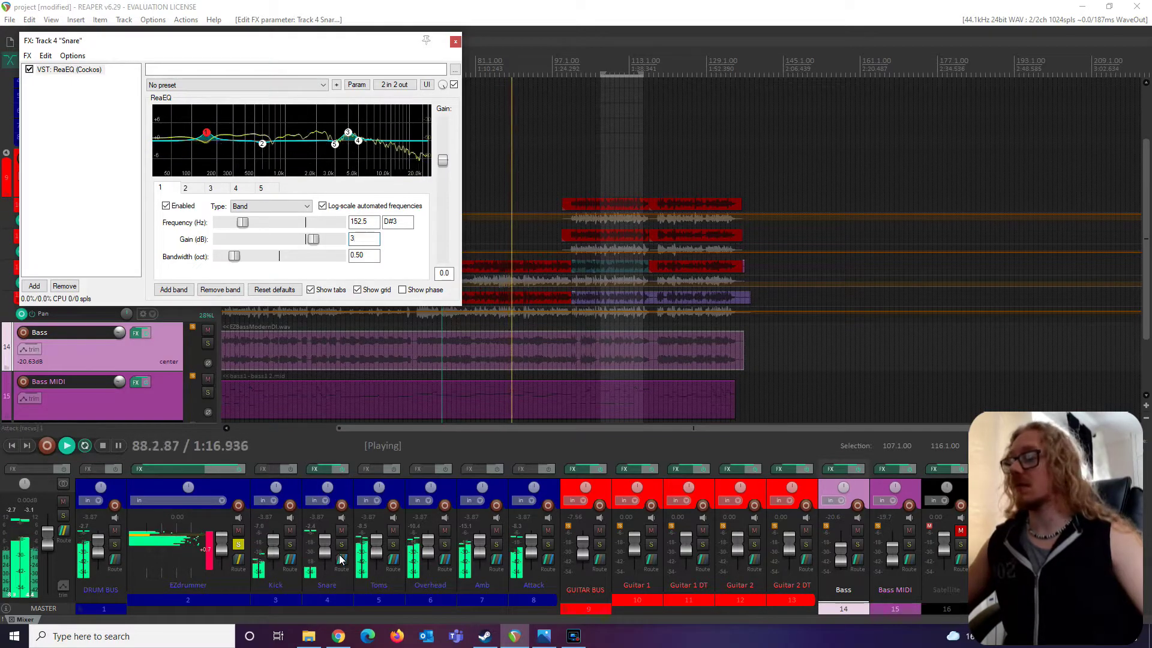
pyautogui.press('space')
# Step: Recheck the guide's snare section in Chrome, and in REAPER set the Snare's band 2 to 600 Hz, -1.5 dB and 0.4 oct
pyautogui.hotkey('alt', 'Tab')
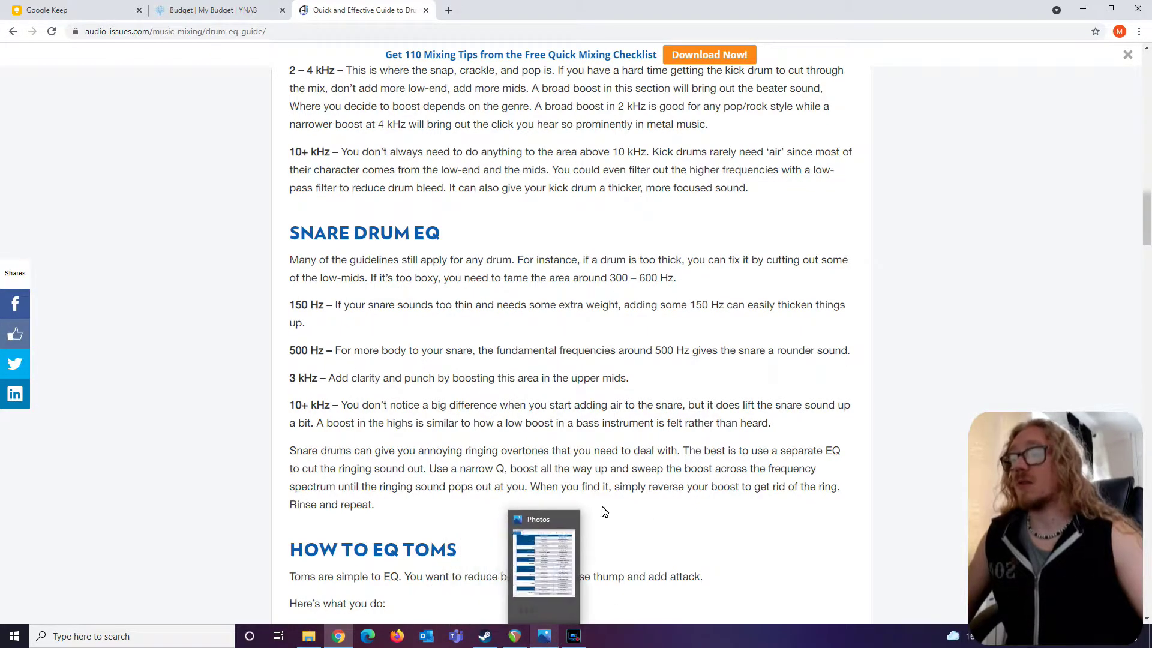
pyautogui.hotkey('alt', 'Tab')
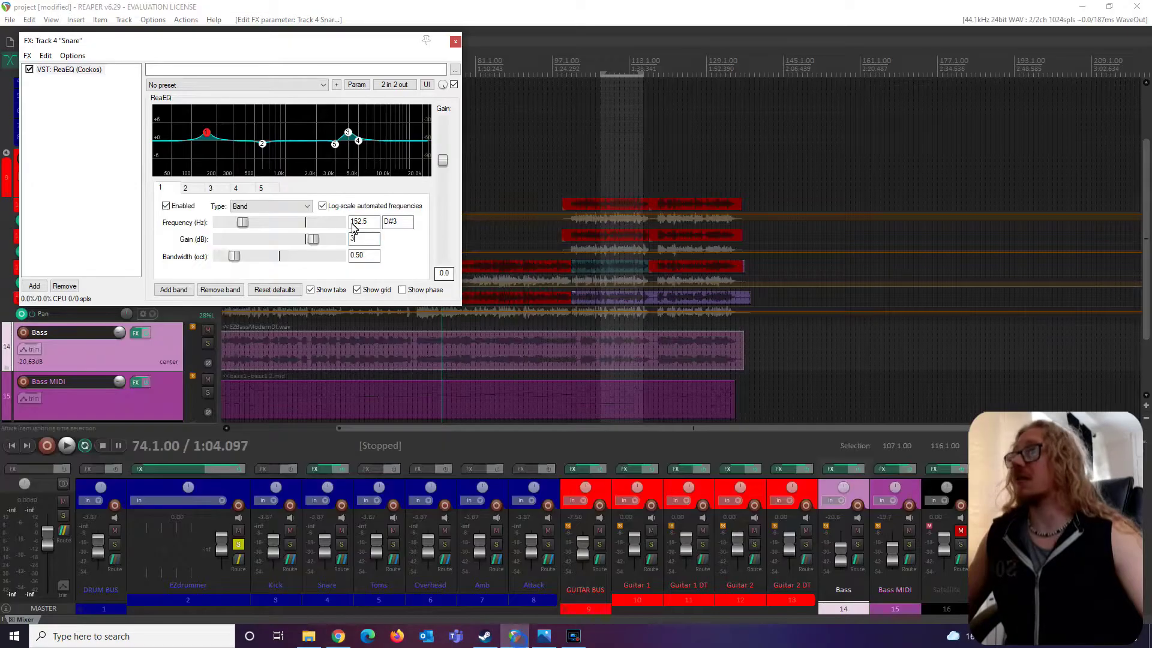
pyautogui.press('space')
pyautogui.moveTo(268, 146)
pyautogui.mouseDown()
pyautogui.moveTo(265, 171)
pyautogui.moveTo(335, 180)
pyautogui.moveTo(251, 188)
pyautogui.moveTo(259, 103)
pyautogui.moveTo(262, 157)
pyautogui.mouseUp()
pyautogui.doubleClick(377, 225)
pyautogui.write('600')
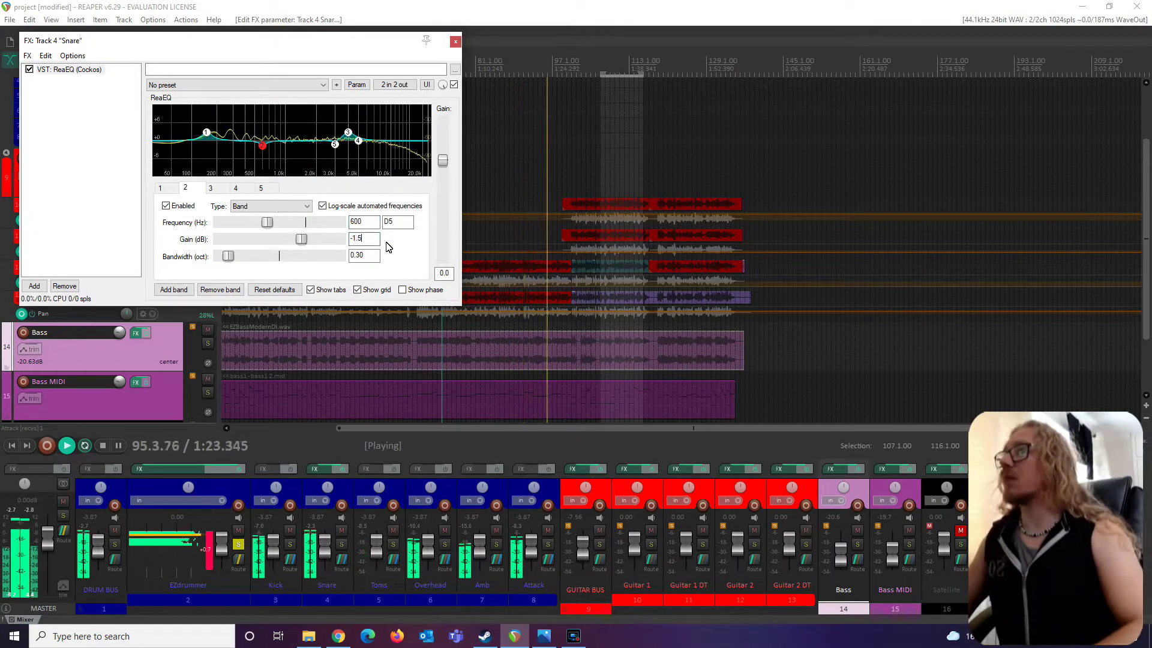
pyautogui.moveTo(373, 256); pyautogui.dragTo(358, 258)
pyautogui.write('4')
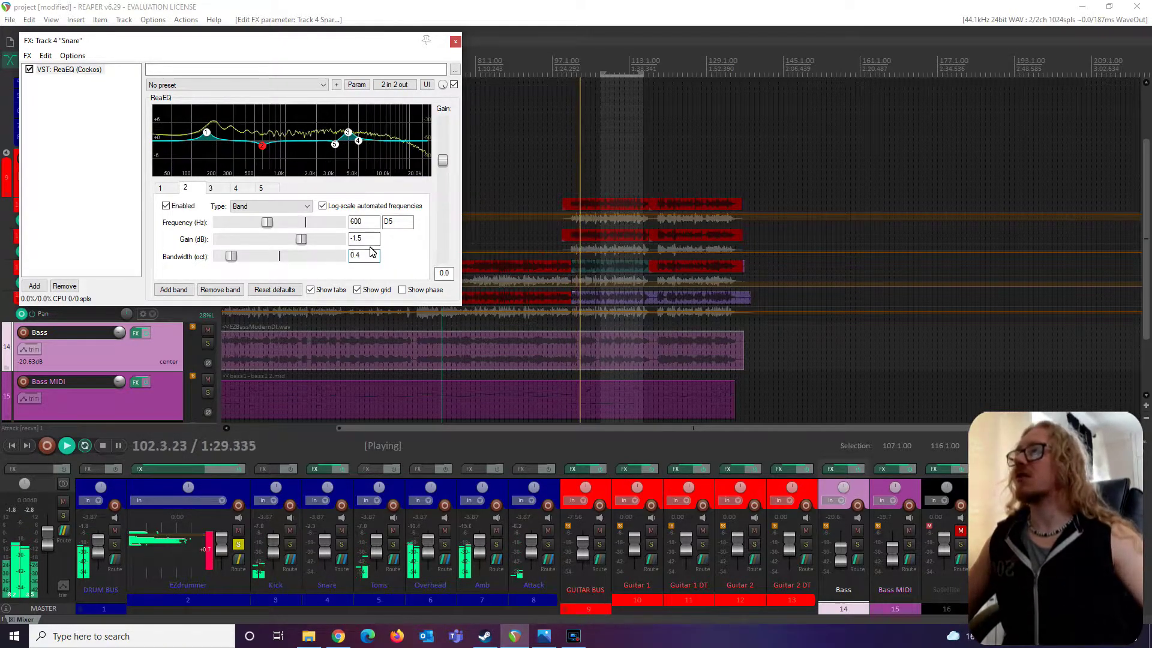
pyautogui.press('space')
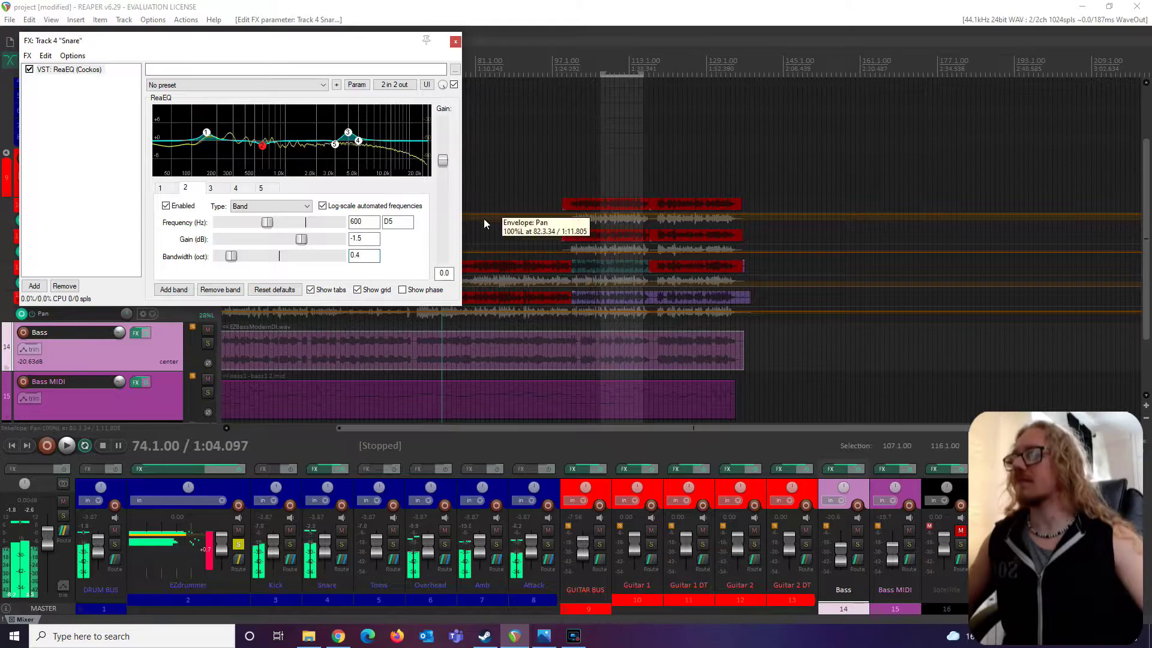
# Step: Switch to Chrome to read the drum EQ guide's Kick Drum EQ section, and return to REAPER
pyautogui.hotkey('alt', 'Tab')
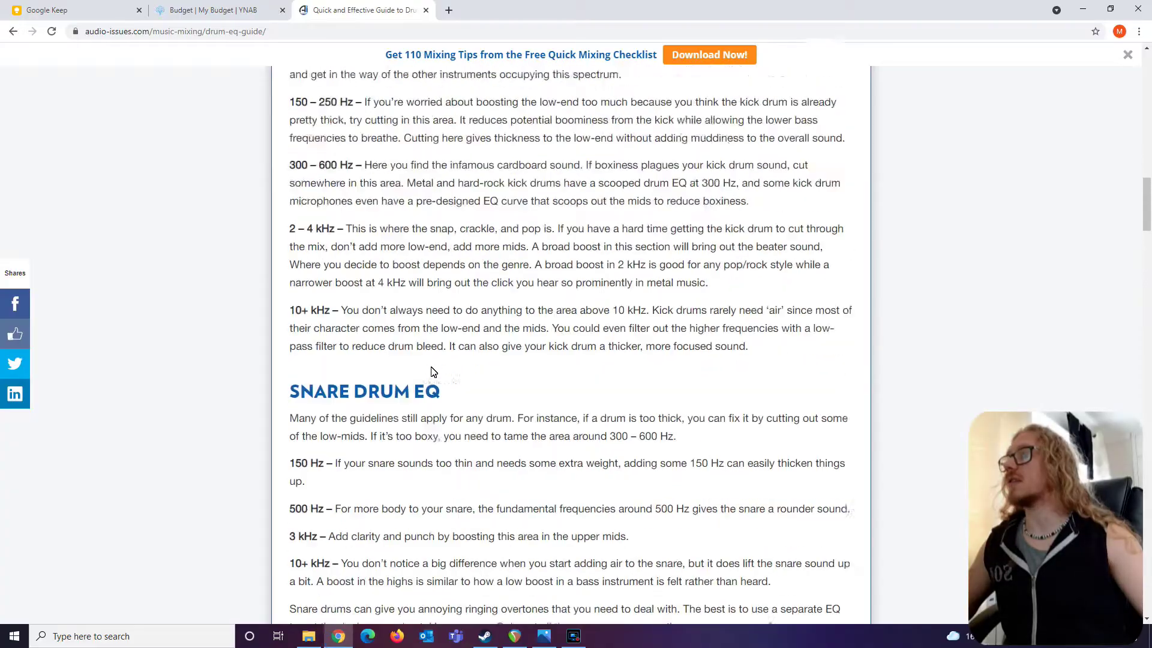
pyautogui.scroll(5, 433, 372)
pyautogui.scroll(-2, 413, 262)
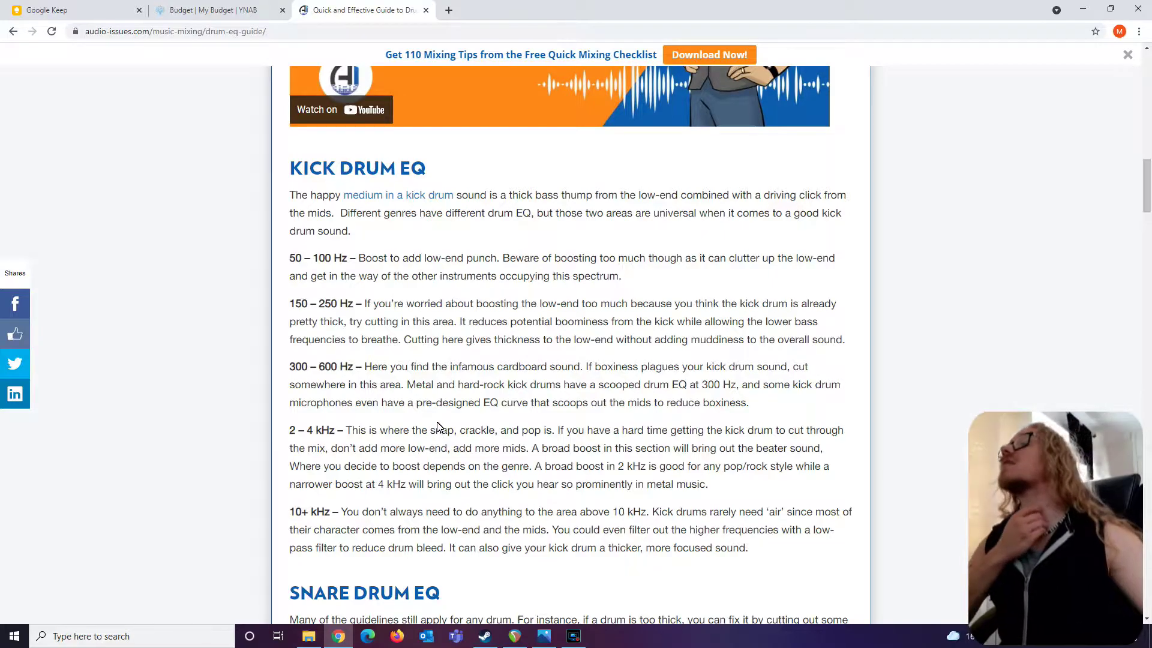
pyautogui.click(513, 637)
# Step: Shape band 1 of the Kick's ReaEQ as a Band boost, finishing on 59.5 Hz, 2.5 dB gain and 1.00 oct bandwidth
pyautogui.moveTo(192, 111)
pyautogui.mouseDown()
pyautogui.moveTo(173, 110)
pyautogui.moveTo(184, 110)
pyautogui.mouseUp()
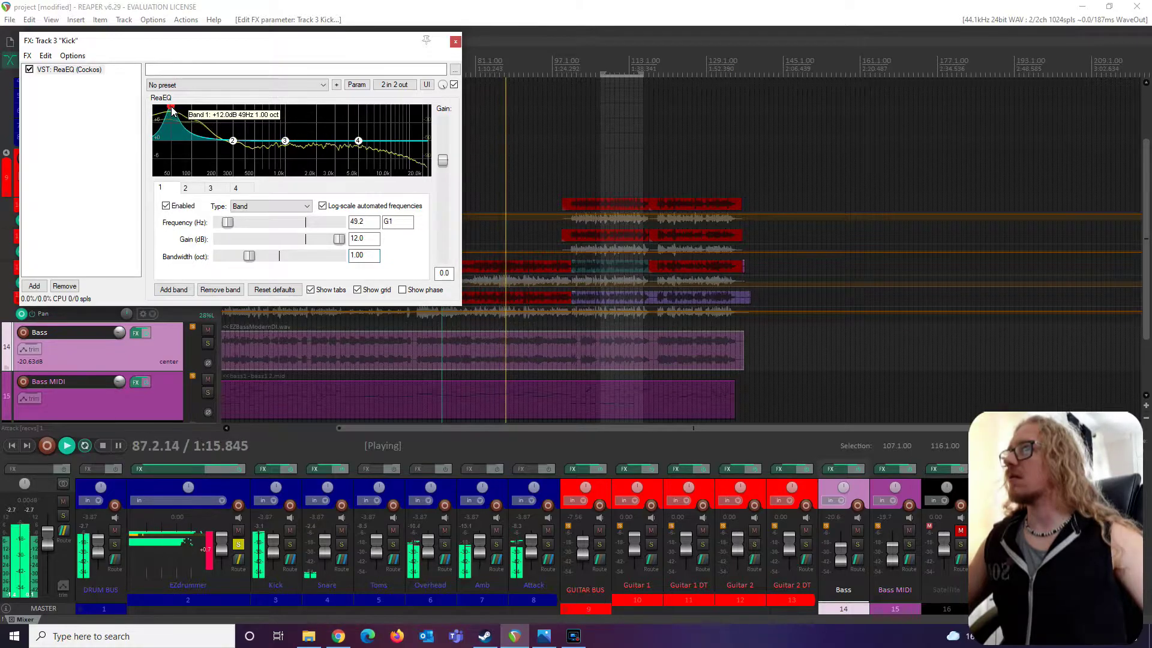
pyautogui.doubleClick(372, 222)
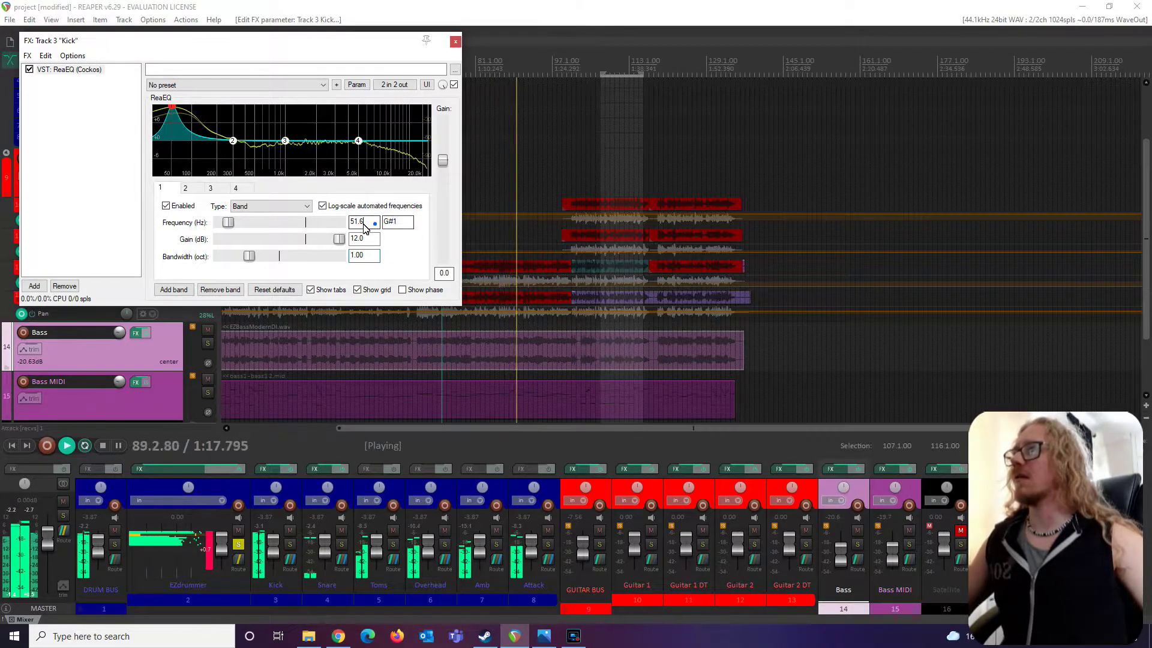
pyautogui.write('50')
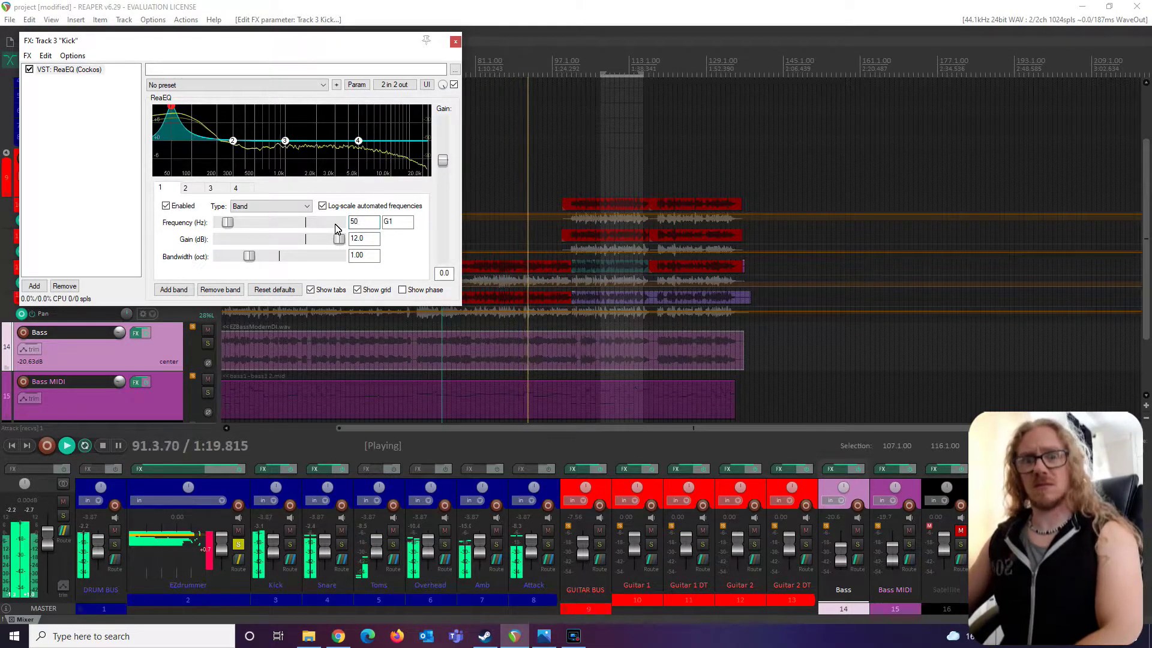
pyautogui.doubleClick(368, 239)
pyautogui.write('3')
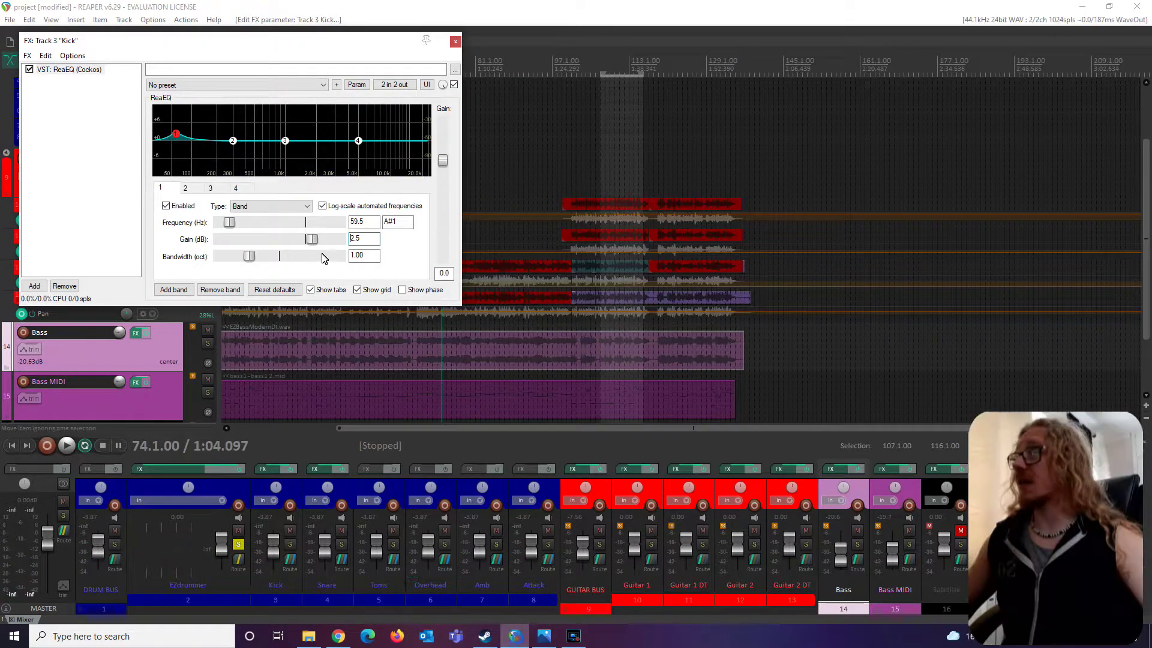
# Step: Sweep the Kick's band 2 during playback and set it to 158 Hz with -2 dB gain and 0.50 oct bandwidth
pyautogui.click(233, 141)
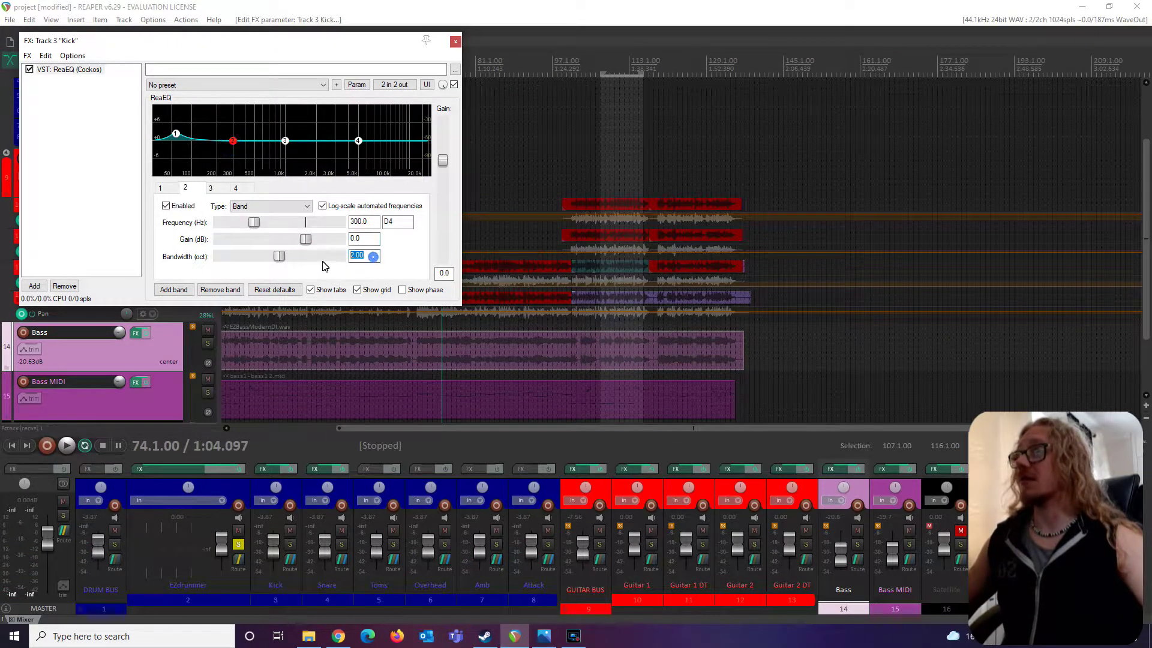
pyautogui.press('space')
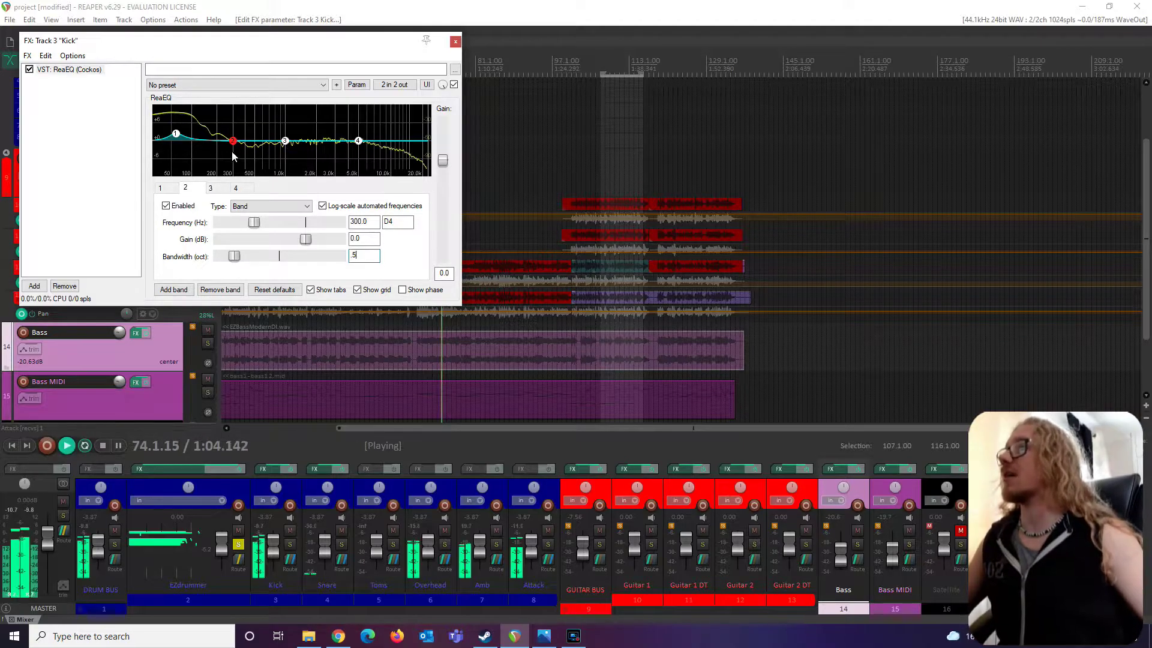
pyautogui.moveTo(232, 142); pyautogui.dragTo(216, 186)
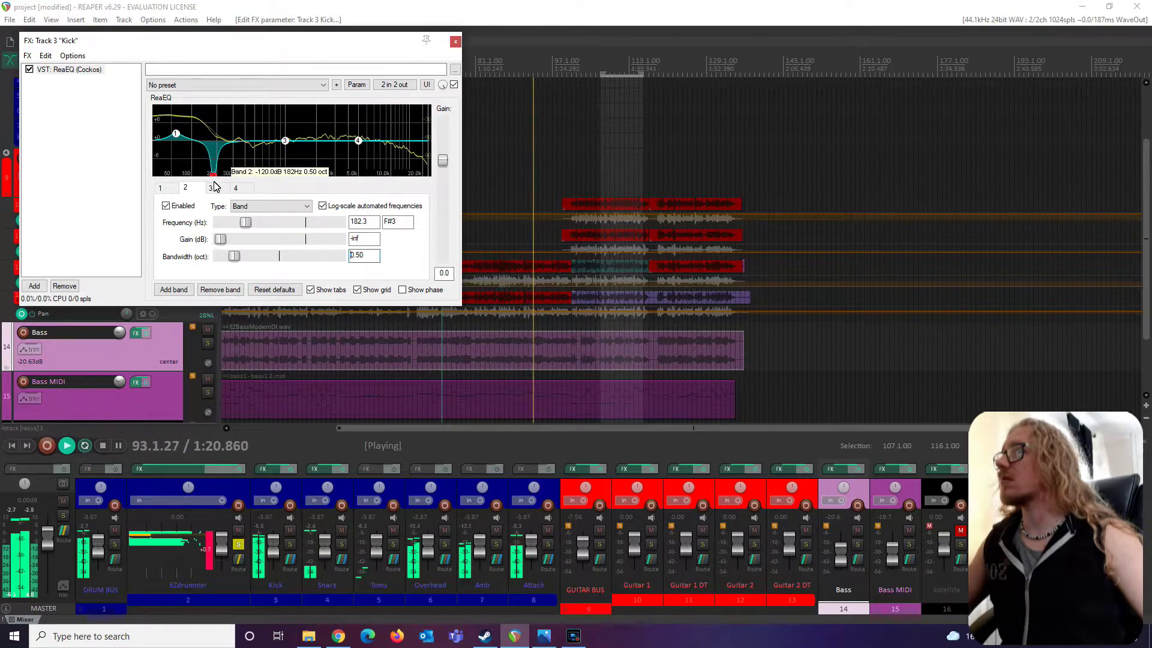
pyautogui.moveTo(371, 239); pyautogui.dragTo(349, 243)
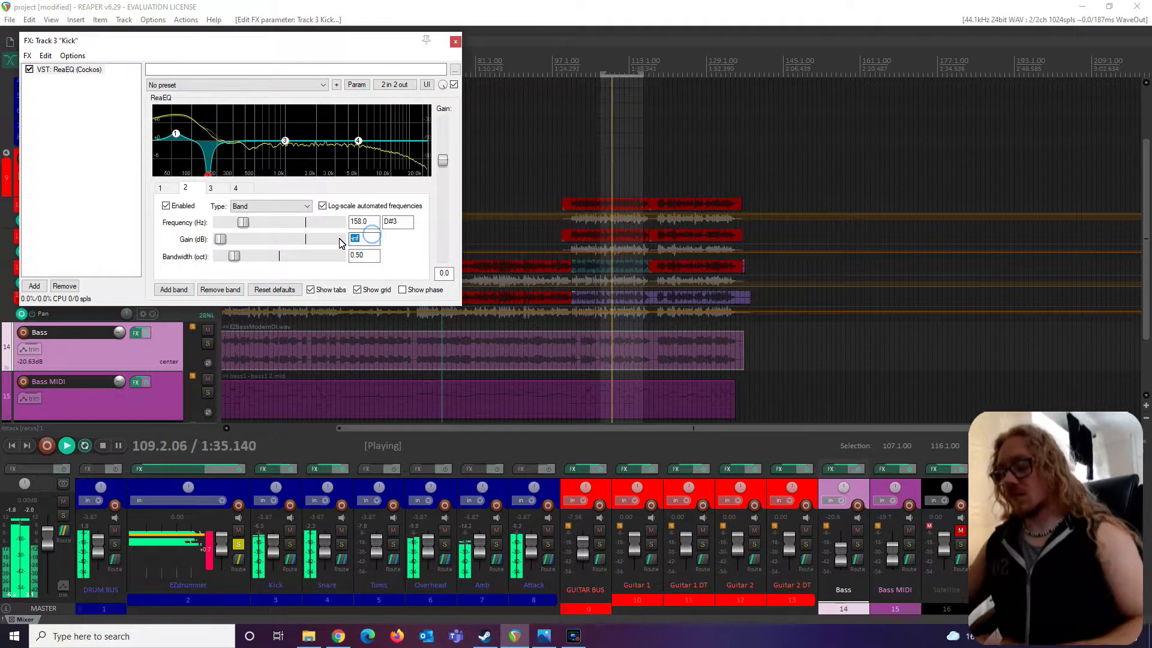
pyautogui.write('-2')
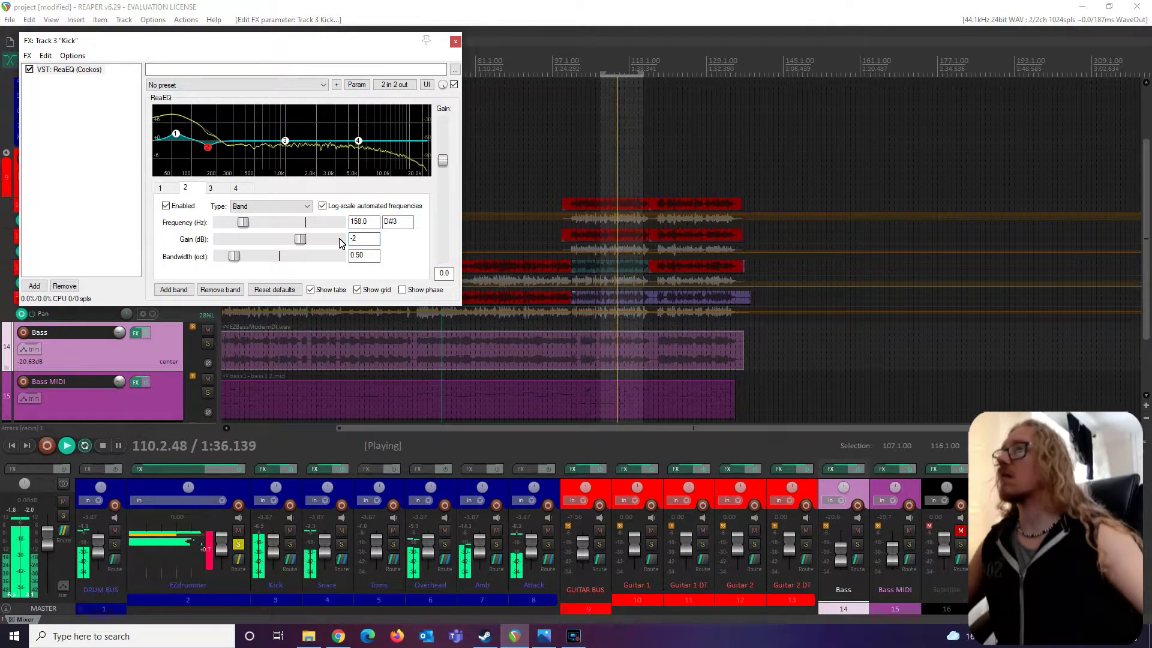
pyautogui.press('space')
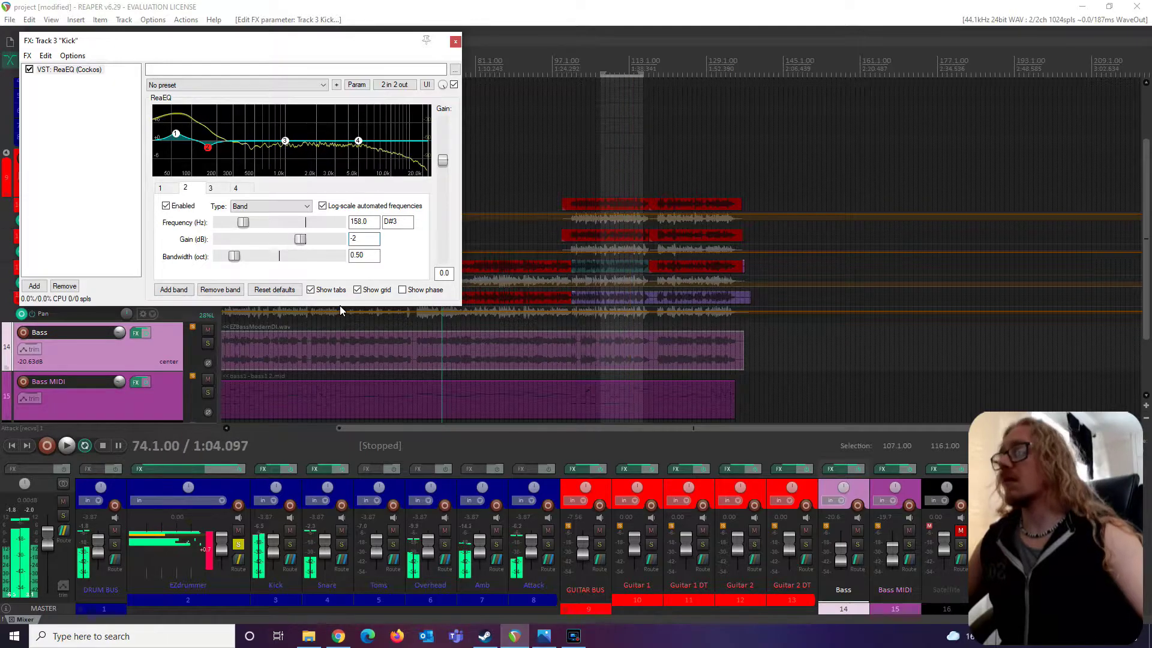
# Step: Switch to Chrome to check the guide's kick advice for 300–600 Hz and 2–4 kHz, and return to REAPER
pyautogui.click(340, 641)
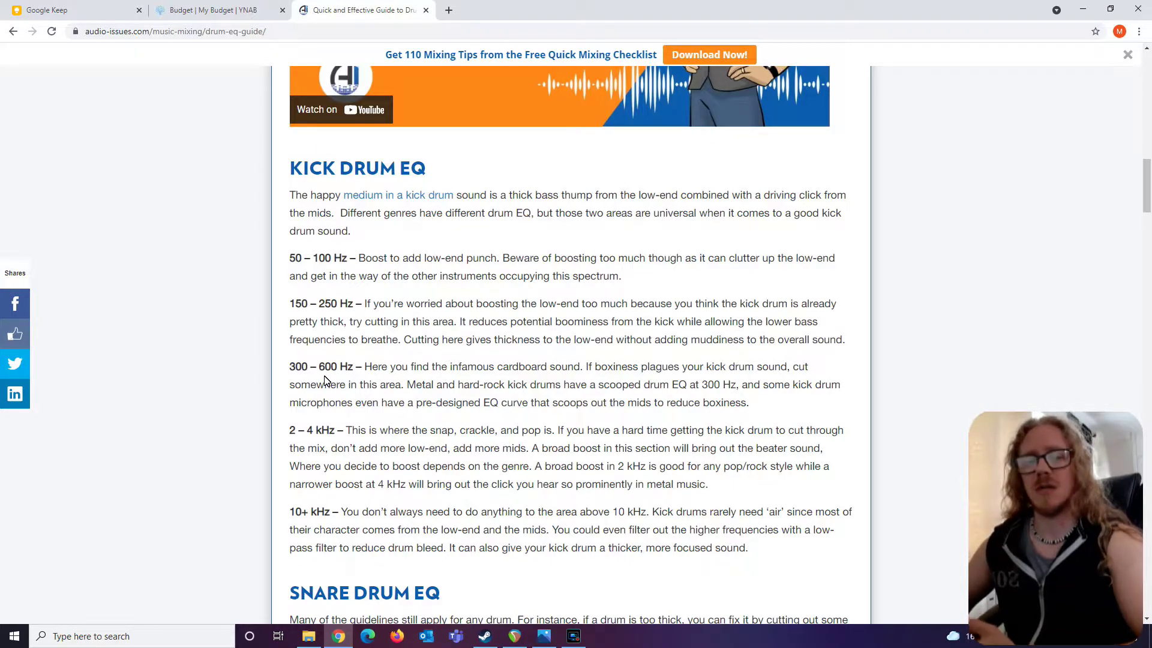
pyautogui.scroll(2, 360, 456)
pyautogui.scroll(-2, 408, 516)
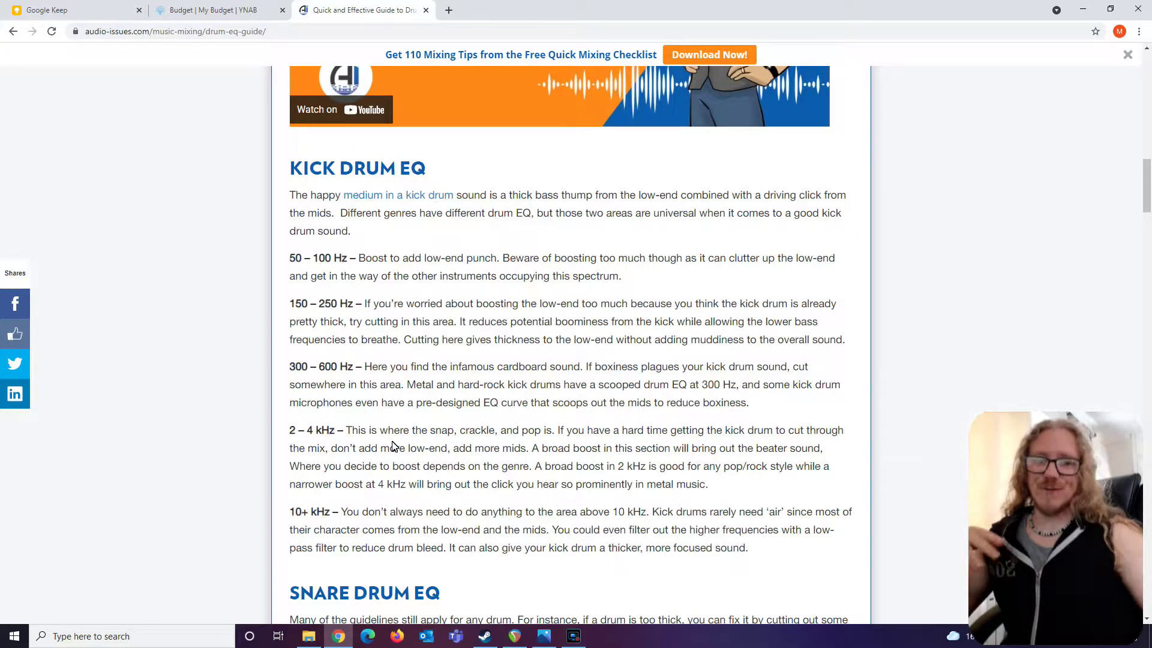
pyautogui.click(515, 636)
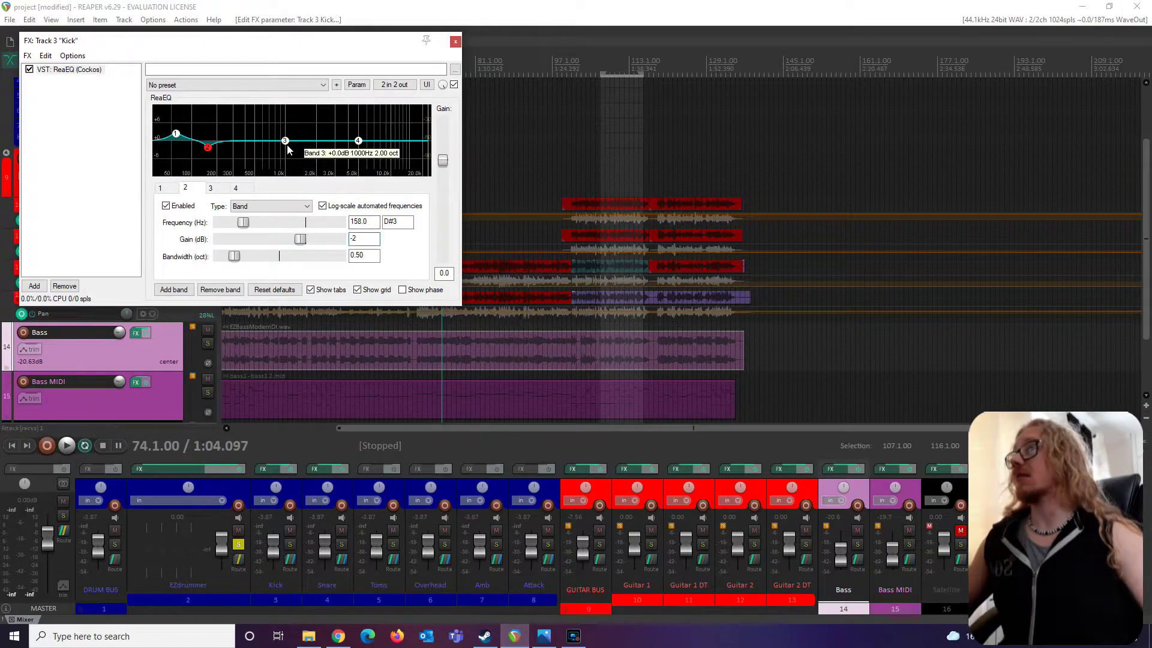
# Step: Sweep the Kick's band 3 during playback and set it as a cut at 600 Hz with 0.30 oct bandwidth
pyautogui.click(286, 144)
pyautogui.write('.5')
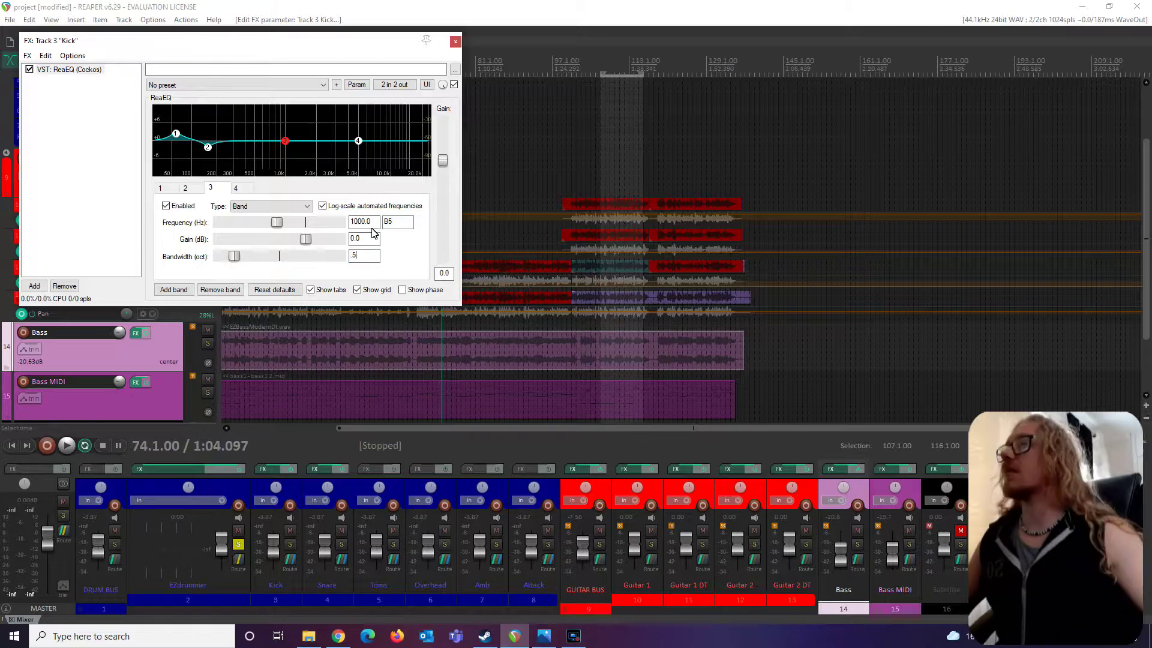
pyautogui.moveTo(285, 142); pyautogui.dragTo(267, 122)
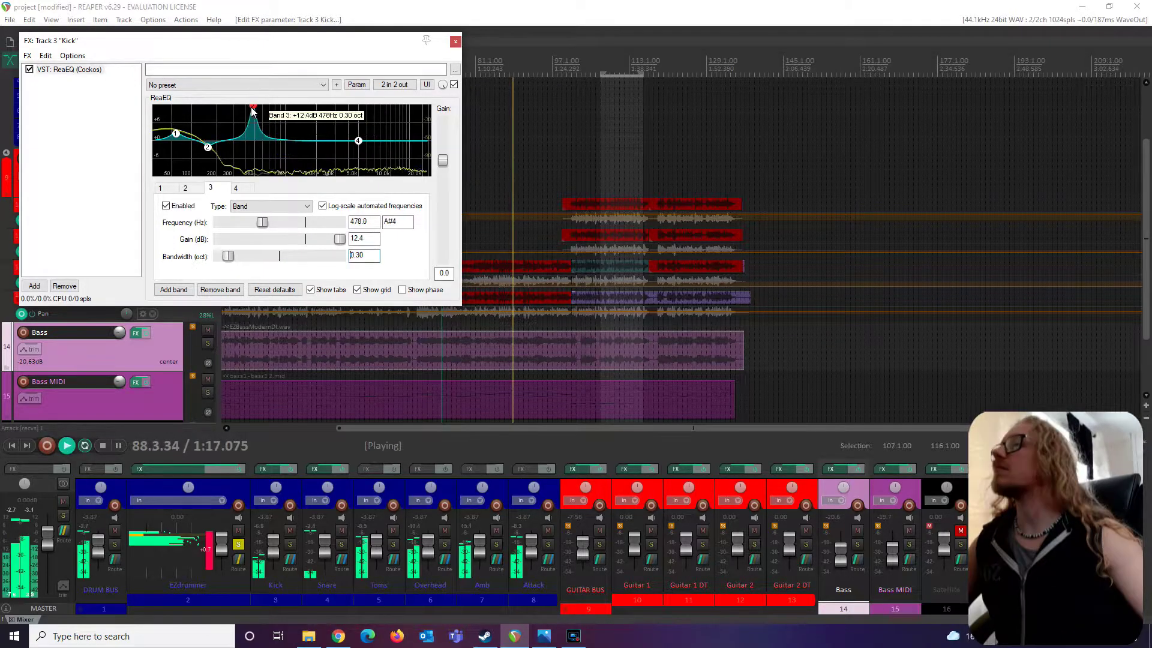
pyautogui.moveTo(253, 111); pyautogui.dragTo(264, 180)
pyautogui.press('space')
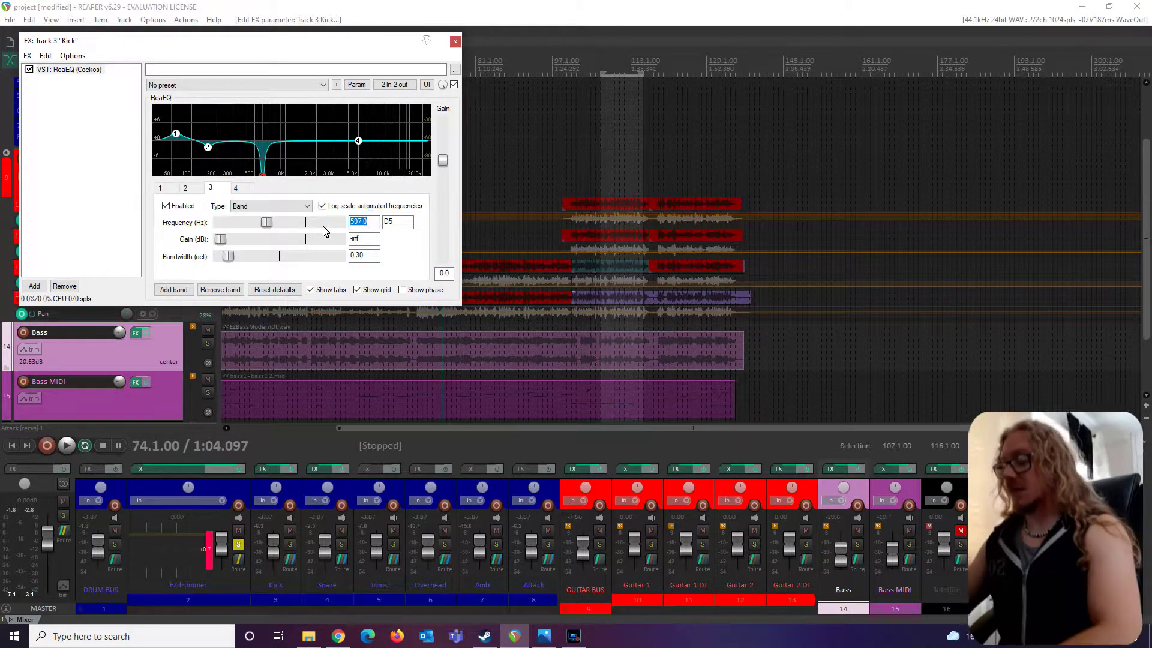
pyautogui.write('600')
# Step: Recheck the kick guide in Chrome, and in REAPER set the Kick's band 4 to 2051.9 Hz and 0.30 oct, reworking its gain to 2 dB
pyautogui.hotkey('alt', 'Tab')
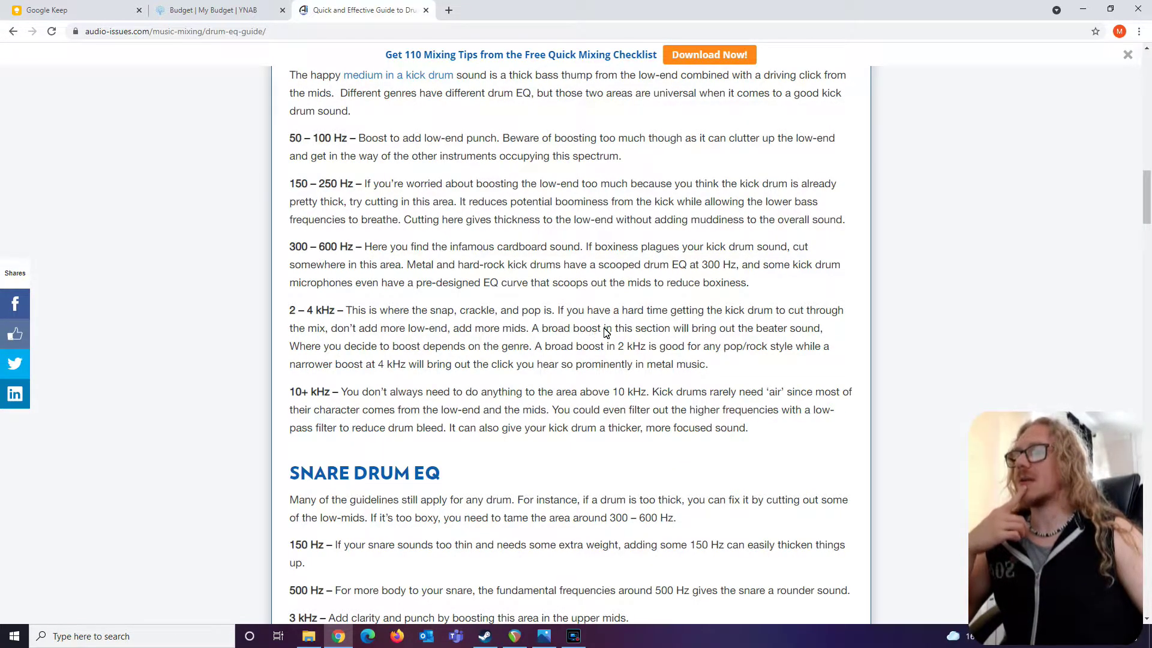
pyautogui.hotkey('alt', 'Tab')
pyautogui.moveTo(315, 139); pyautogui.dragTo(320, 110)
pyautogui.doubleClick(370, 239)
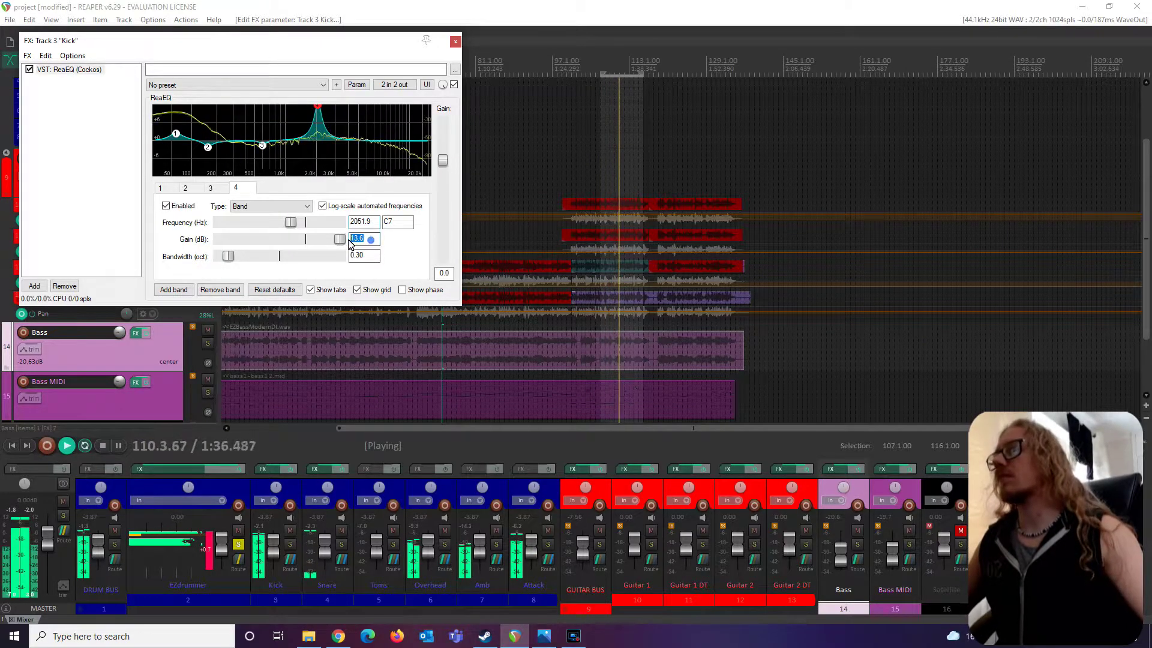
pyautogui.write('2')
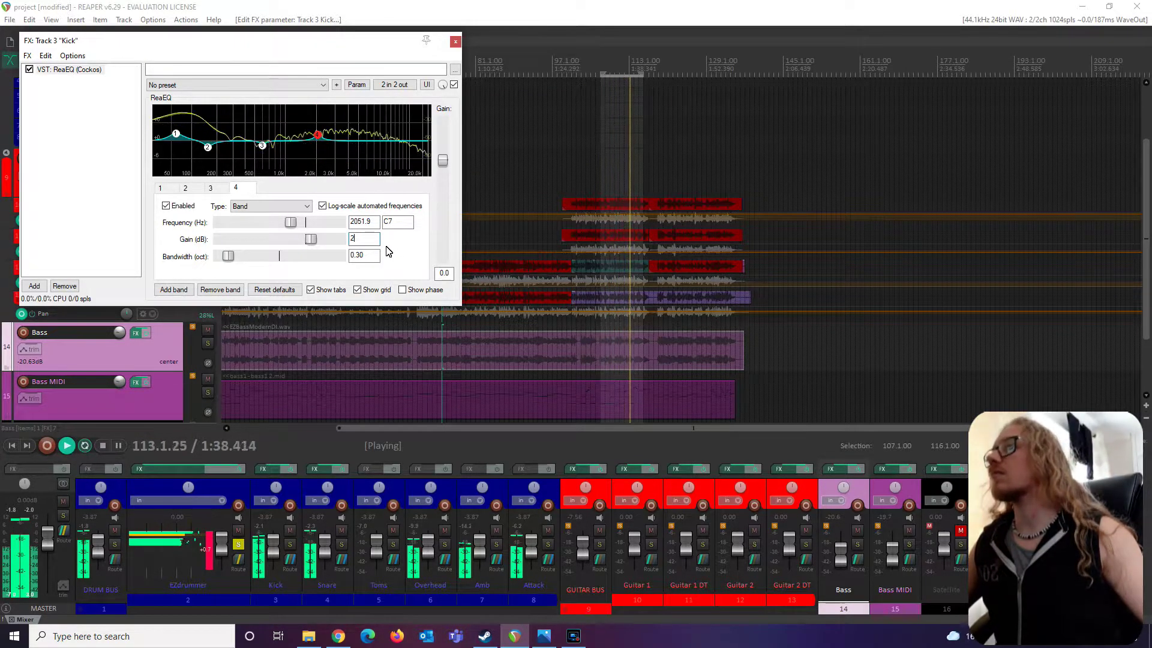
pyautogui.press('BackSpace')
pyautogui.write('1.5')
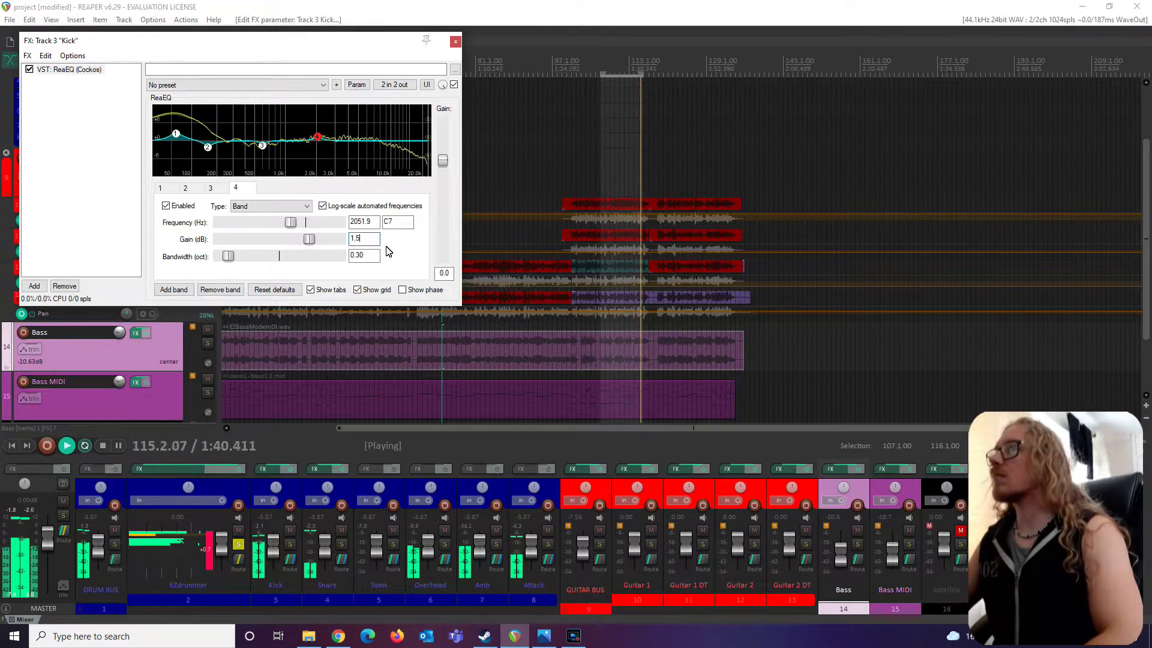
pyautogui.press('BackSpace')
pyautogui.press('BackSpace')
pyautogui.press('BackSpace')
pyautogui.write('2')
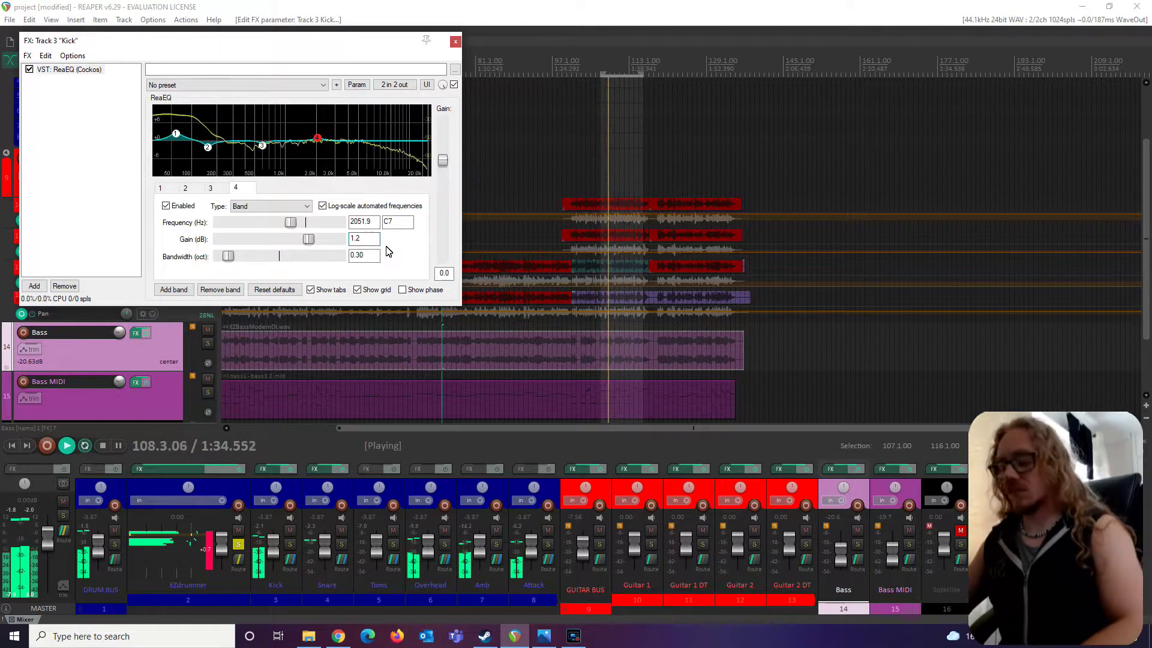
pyautogui.press('space')
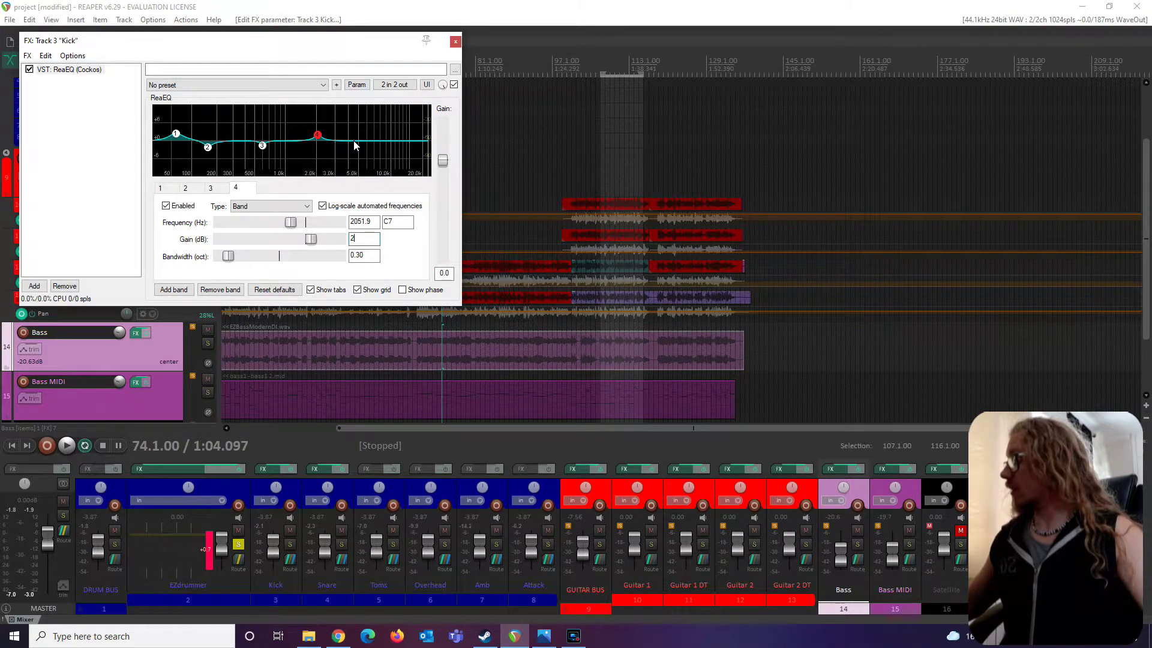
# Step: Add a fifth band to the Kick's ReaEQ as a slight cut at 3100 Hz and narrow its bandwidth
pyautogui.doubleClick(354, 141)
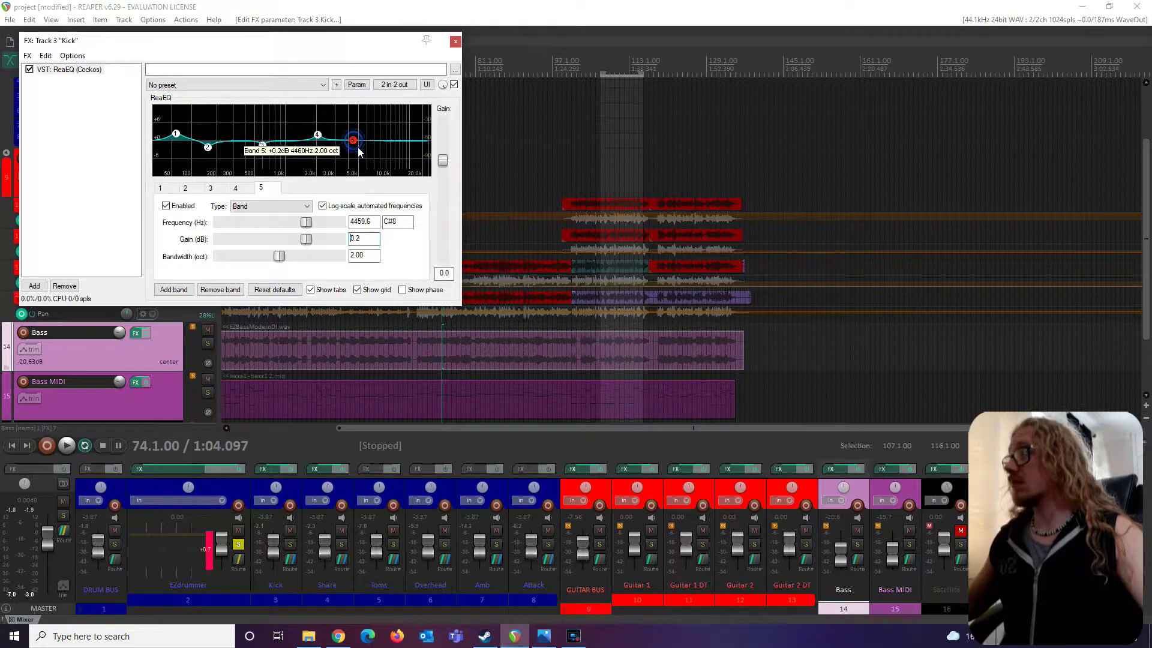
pyautogui.moveTo(376, 220); pyautogui.dragTo(324, 228)
pyautogui.write('3100')
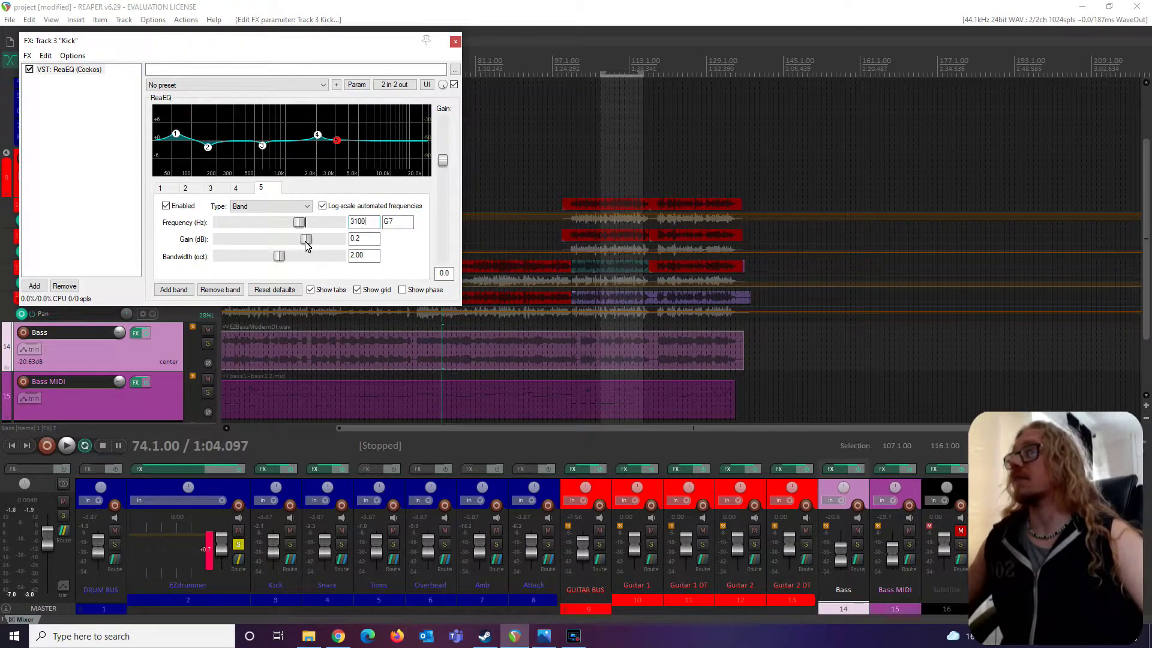
pyautogui.doubleClick(358, 256)
pyautogui.write('3')
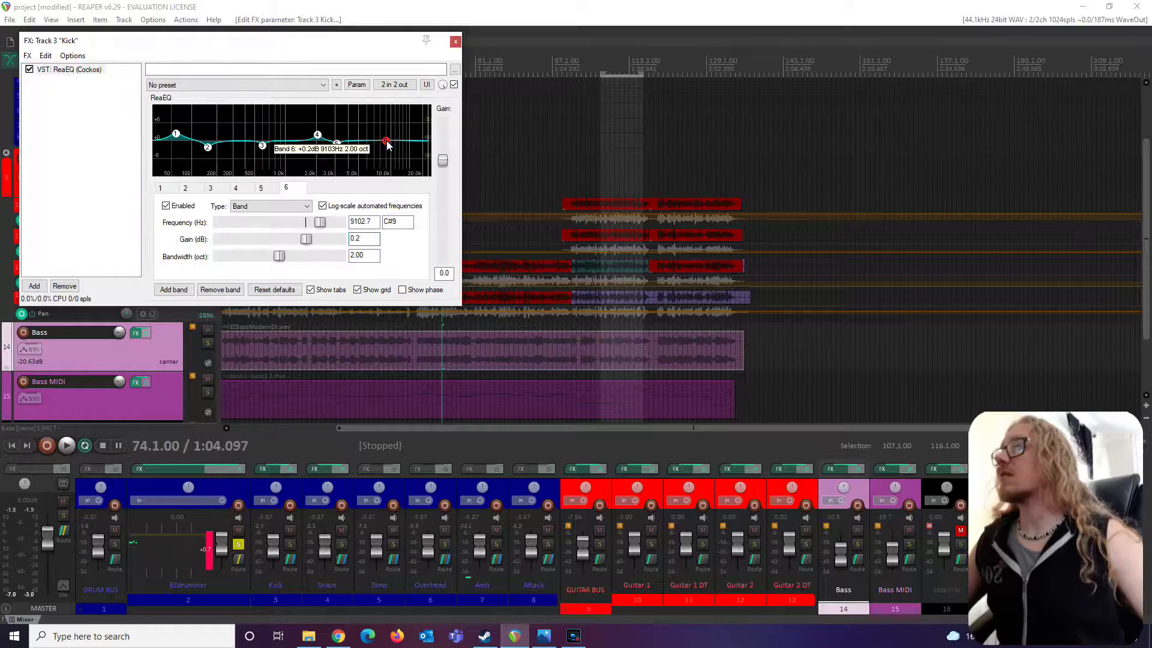
# Step: Add a sixth band to the Kick's EQ as a Low Pass at 10095.8 Hz with 1.16 oct bandwidth, and audition it
pyautogui.moveTo(391, 147); pyautogui.dragTo(392, 144)
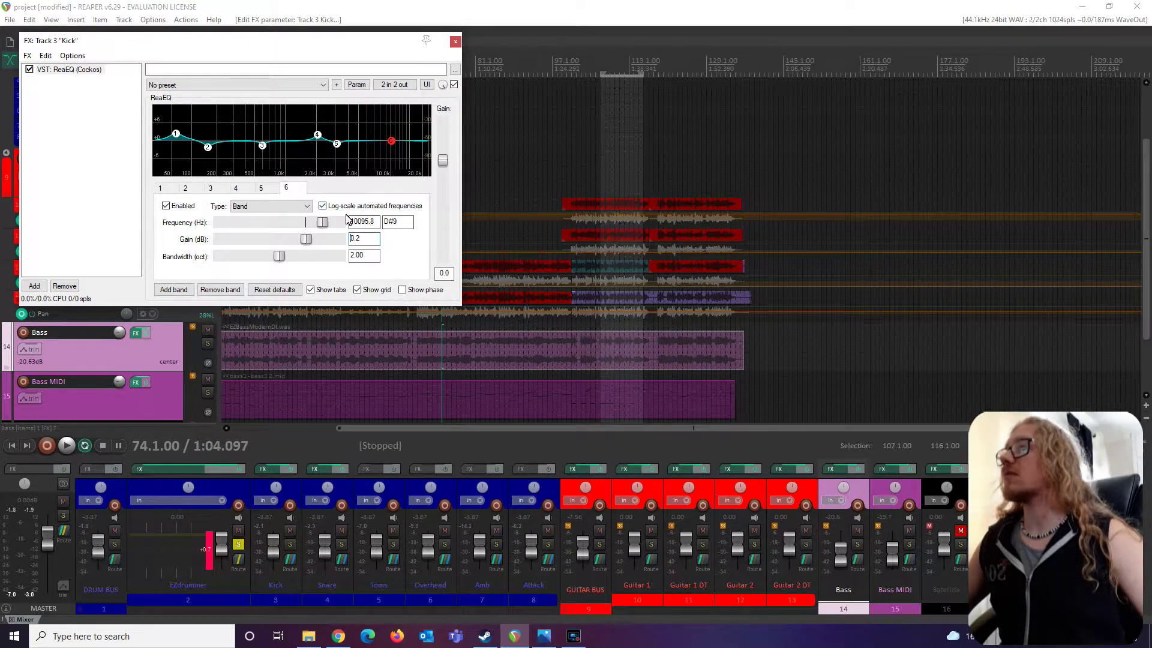
pyautogui.click(292, 205)
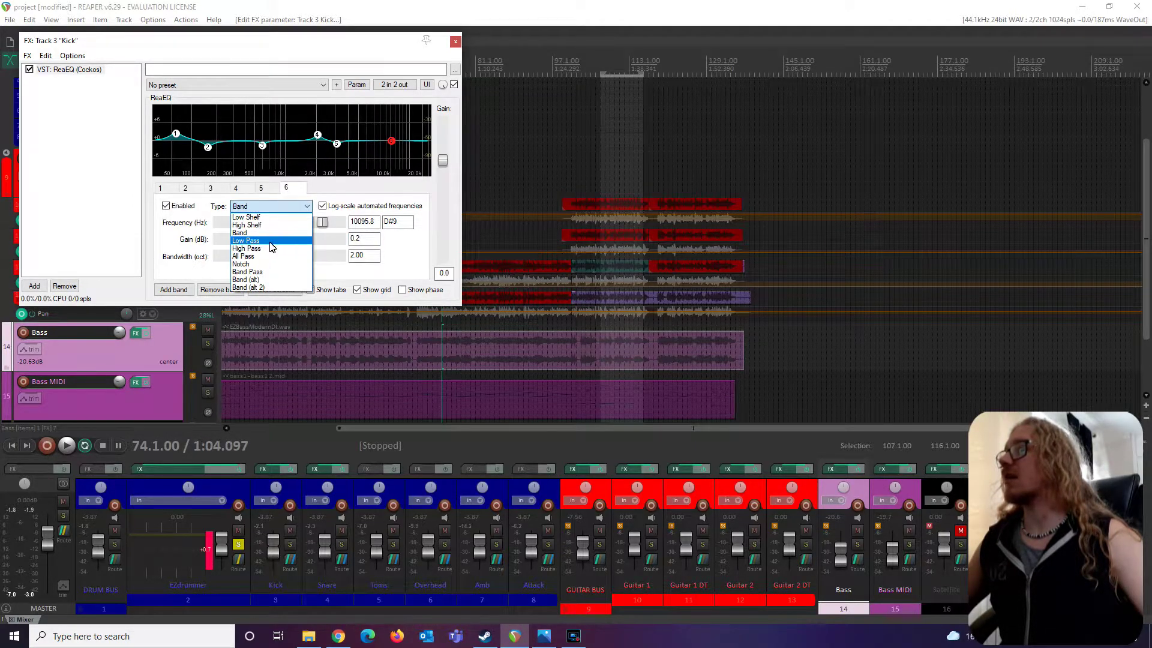
pyautogui.click(270, 240)
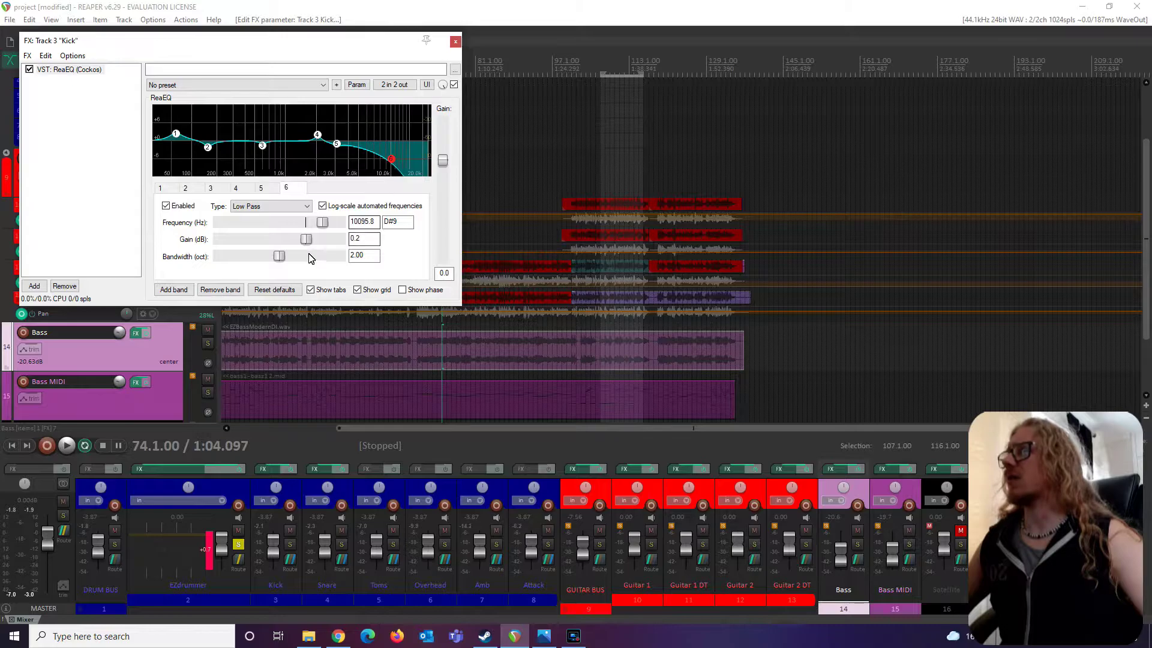
pyautogui.moveTo(279, 257); pyautogui.dragTo(256, 259)
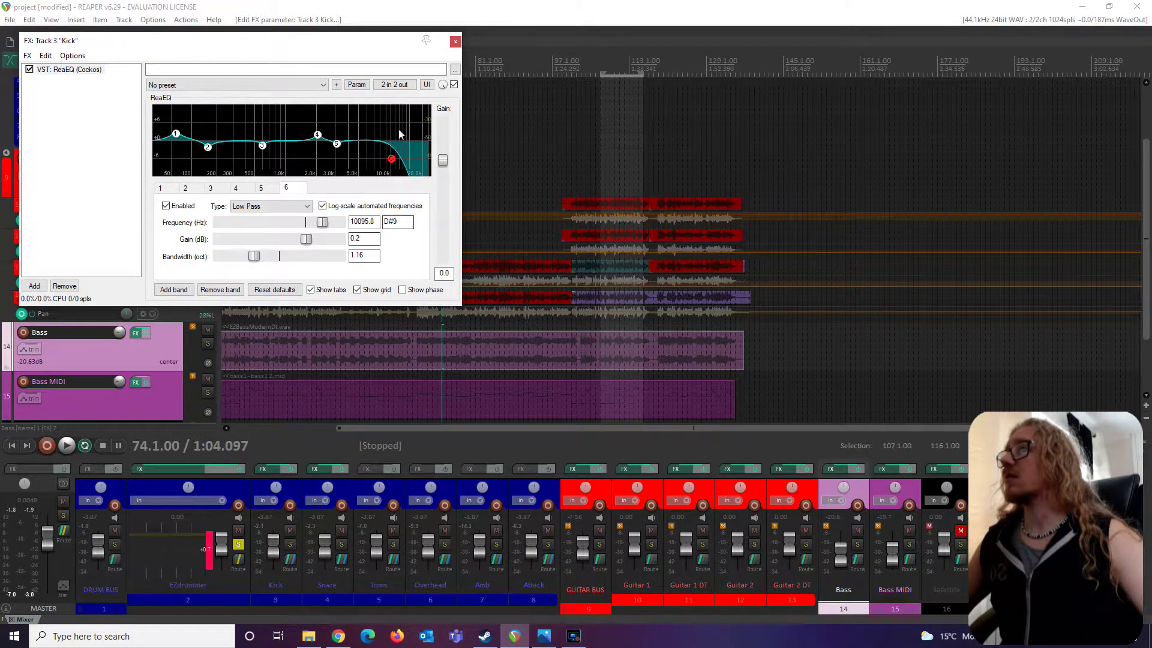
pyautogui.press('space')
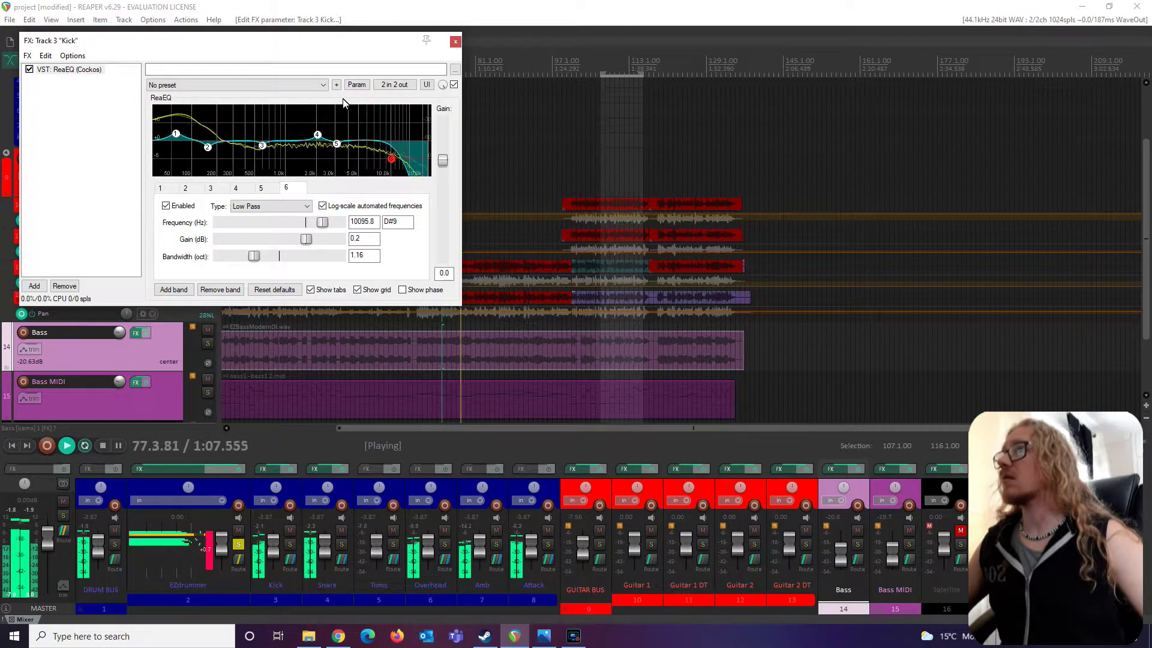
pyautogui.press('space')
# Step: Check the guide's toms advice in Chrome, and in REAPER set the Toms' band 3 to 1400 Hz with -2 dB gain during playback
pyautogui.hotkey('alt', 'Tab')
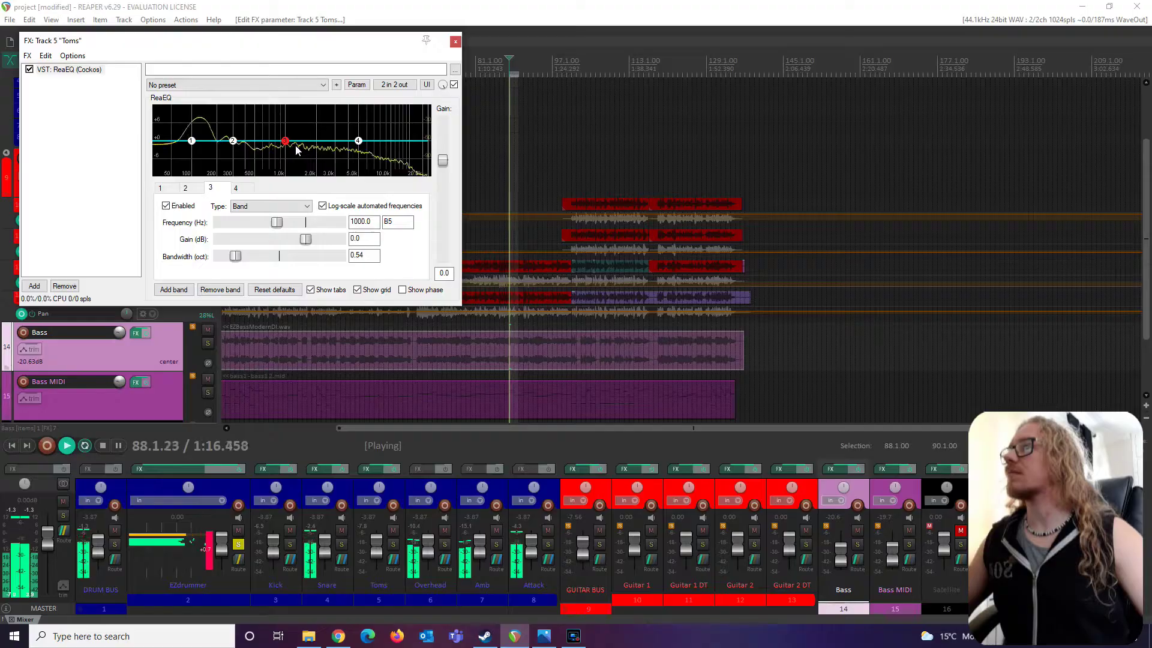
pyautogui.moveTo(290, 138); pyautogui.dragTo(302, 195)
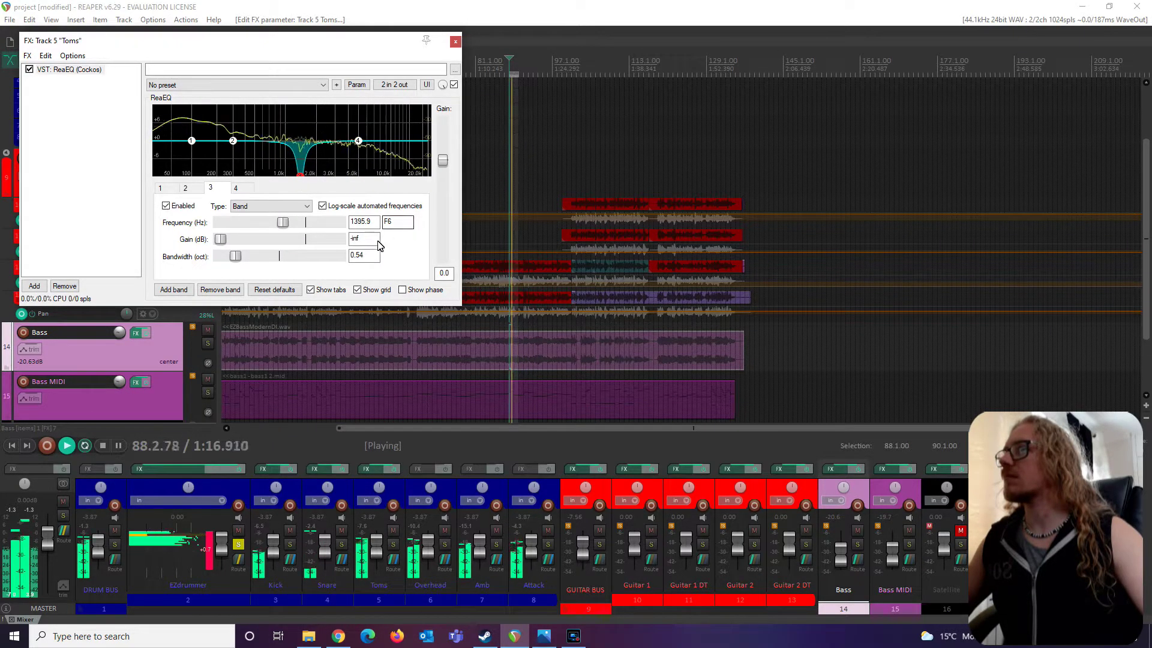
pyautogui.doubleClick(364, 221)
pyautogui.write('1400')
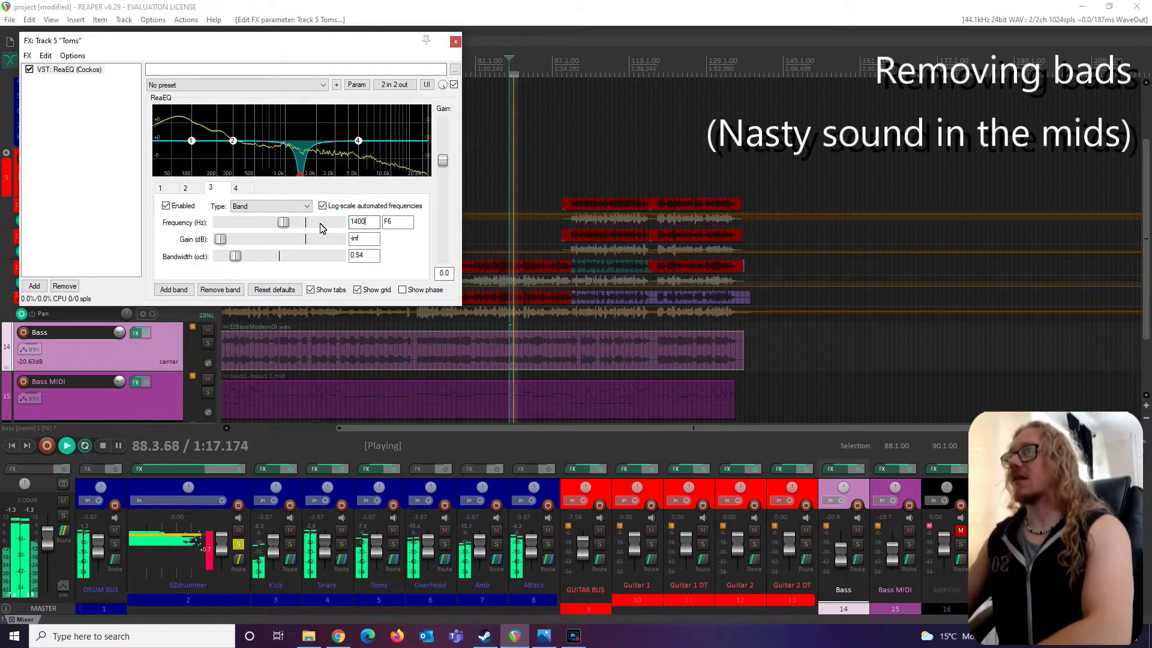
pyautogui.press('Tab')
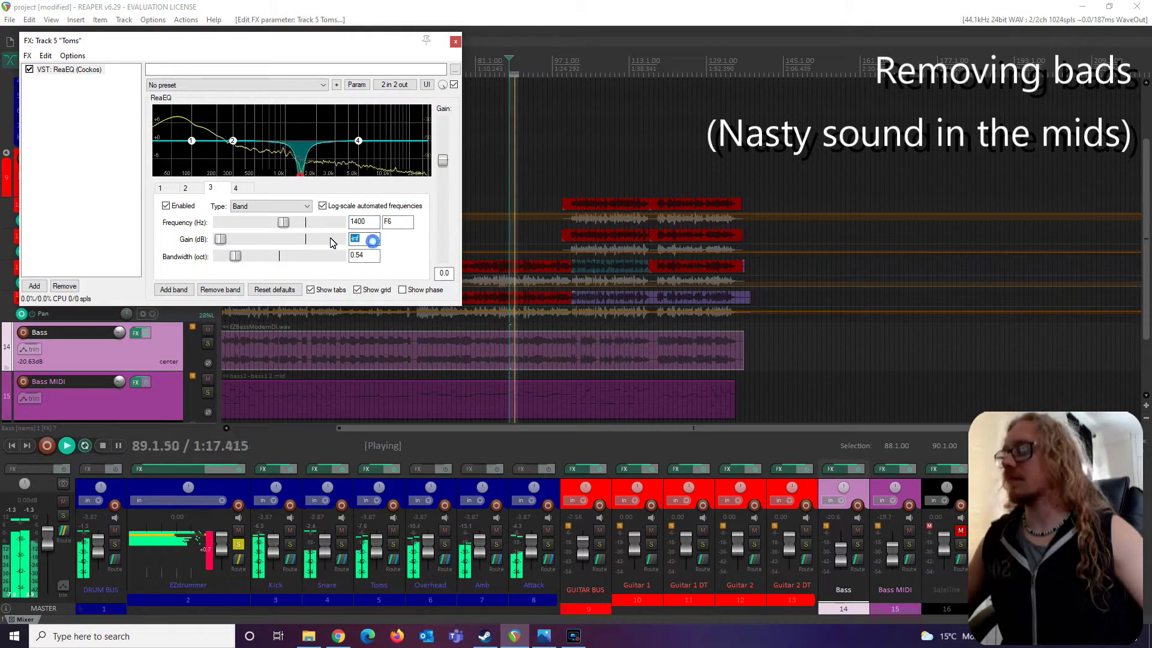
pyautogui.write('-2')
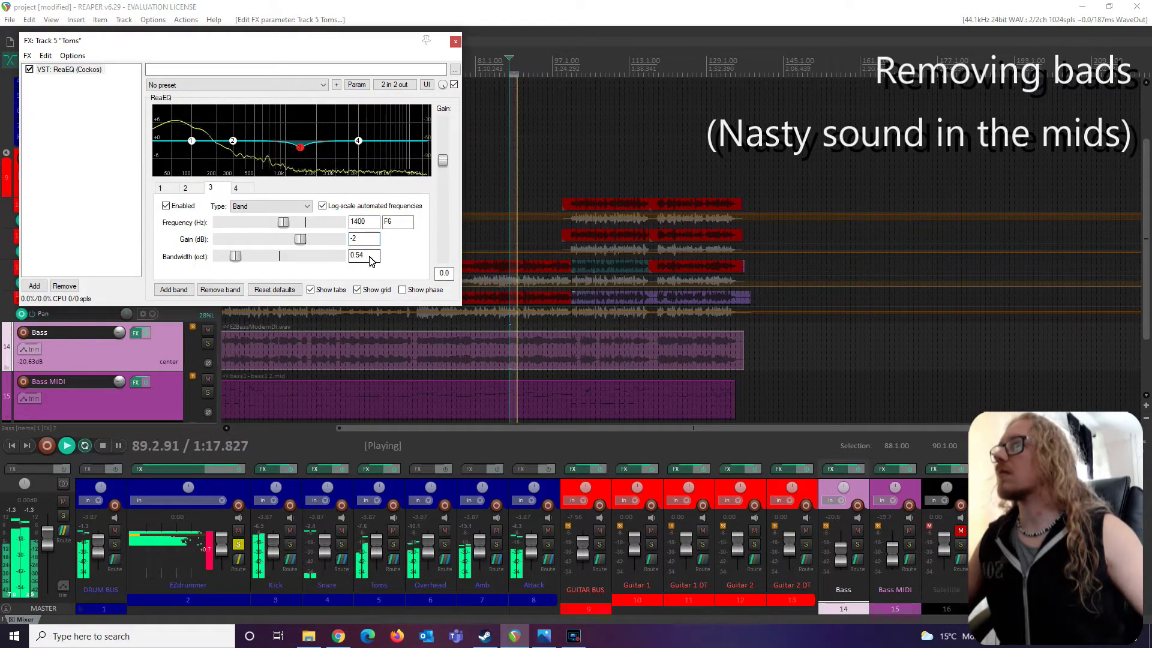
pyautogui.press('space')
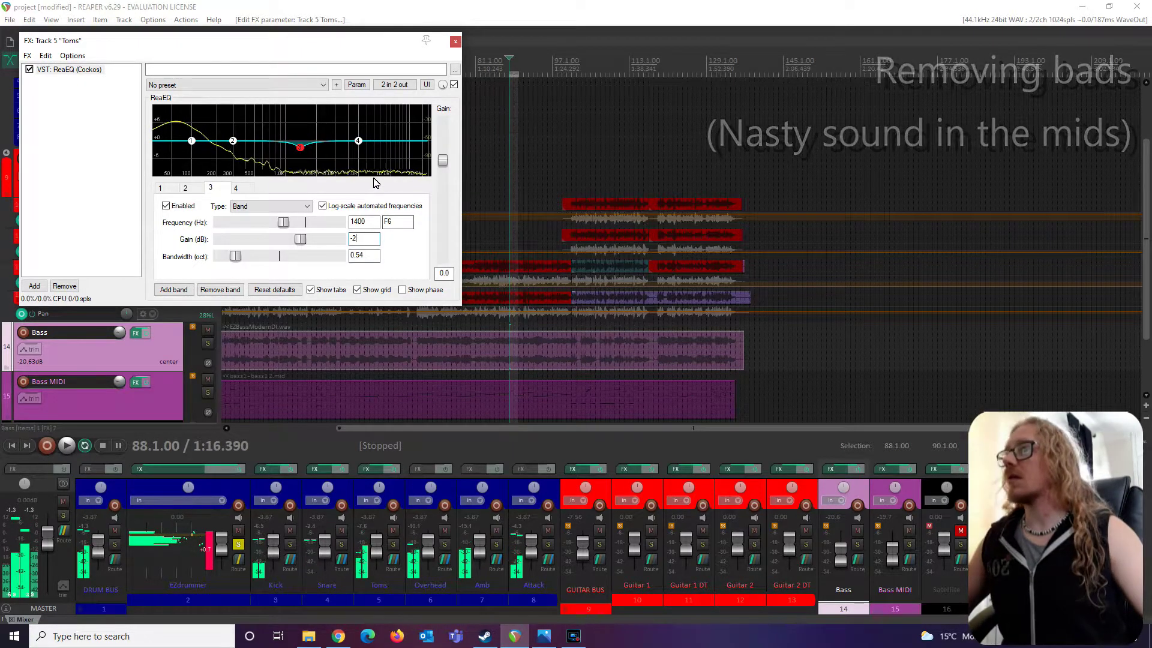
# Step: Change the Toms' band 1 to type Band and tune it during playback to 134.6 Hz, 2 dB gain and 1.62 oct bandwidth
pyautogui.click(191, 140)
pyautogui.click(257, 206)
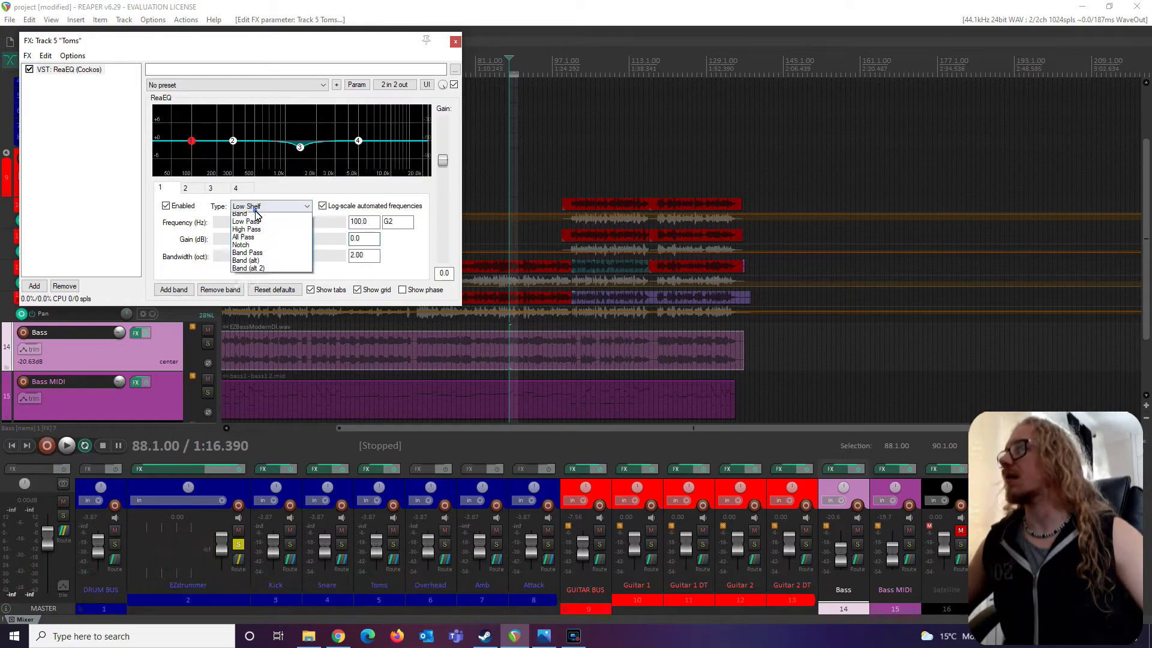
pyautogui.click(252, 214)
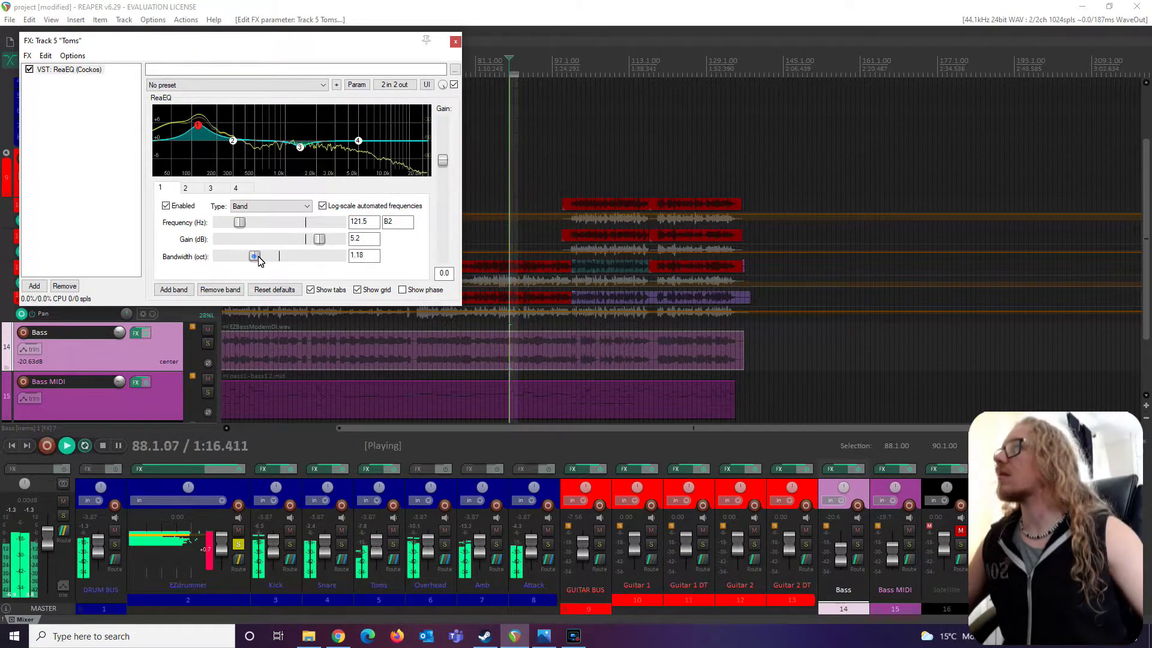
pyautogui.moveTo(257, 258); pyautogui.dragTo(268, 258)
pyautogui.moveTo(361, 240); pyautogui.dragTo(337, 248)
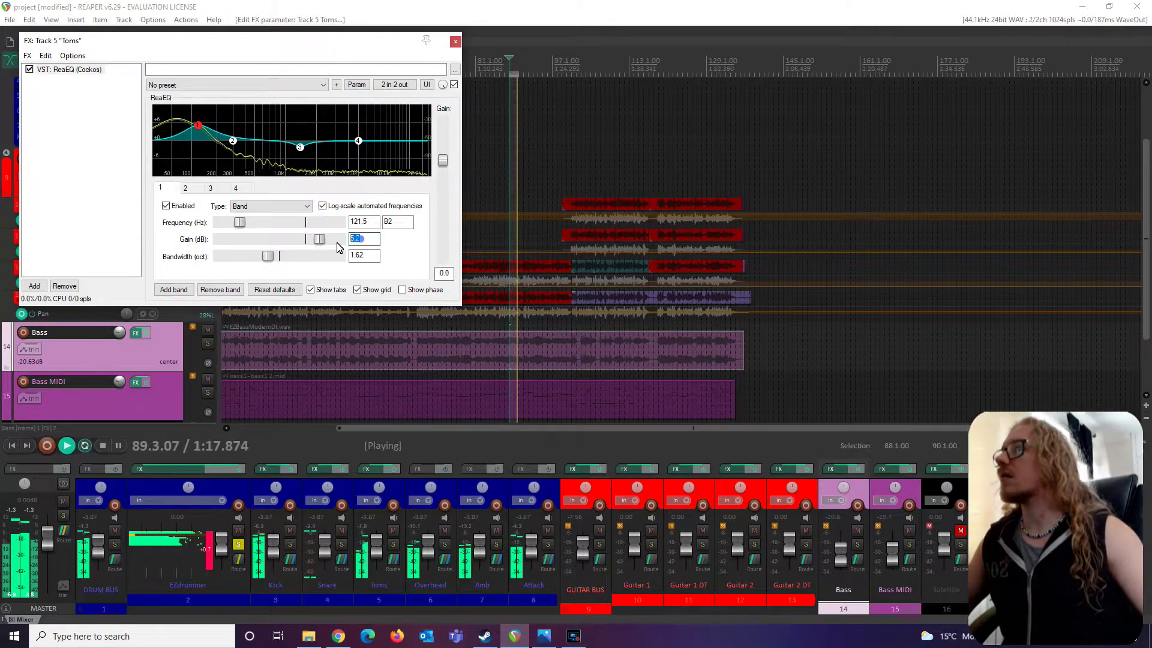
pyautogui.write('2')
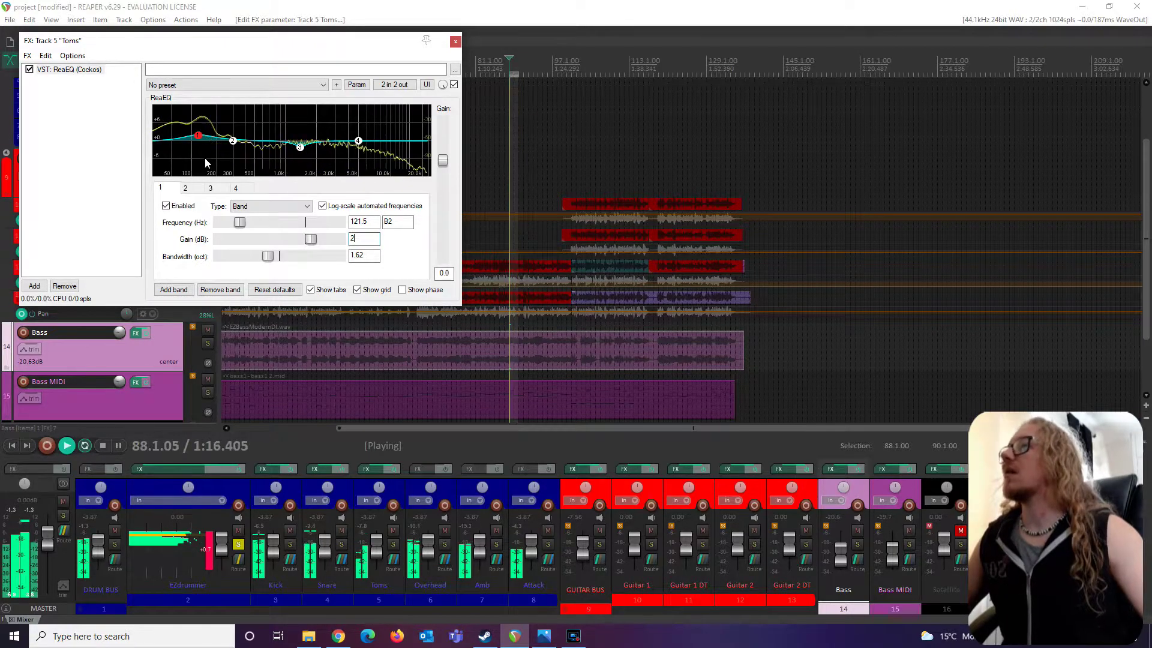
pyautogui.moveTo(199, 135); pyautogui.dragTo(202, 135)
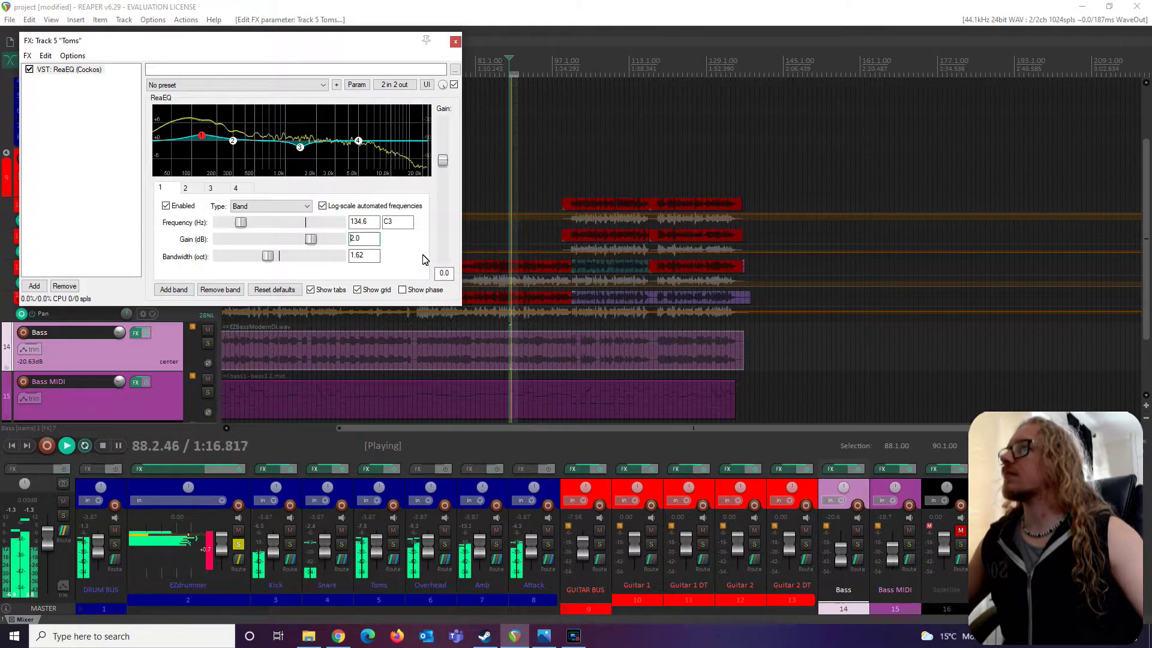
pyautogui.press('space')
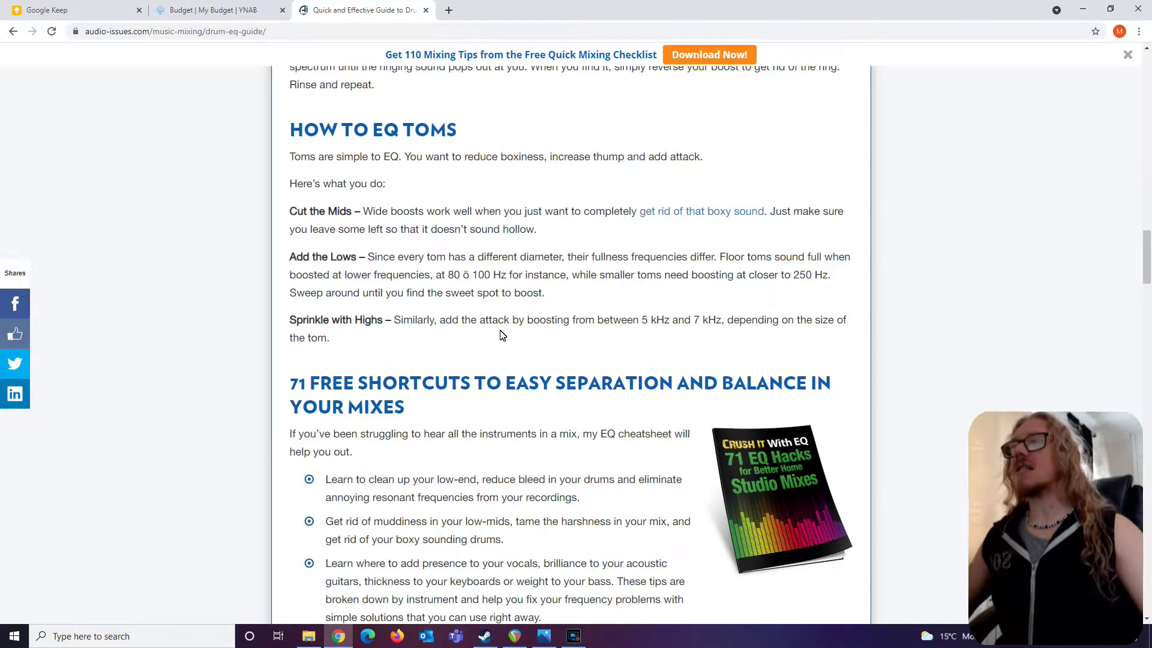
# Step: Return to REAPER from the guide, sweep the Toms' band 4 during playback, and set it to 6000 Hz with 3 dB gain
pyautogui.click(514, 636)
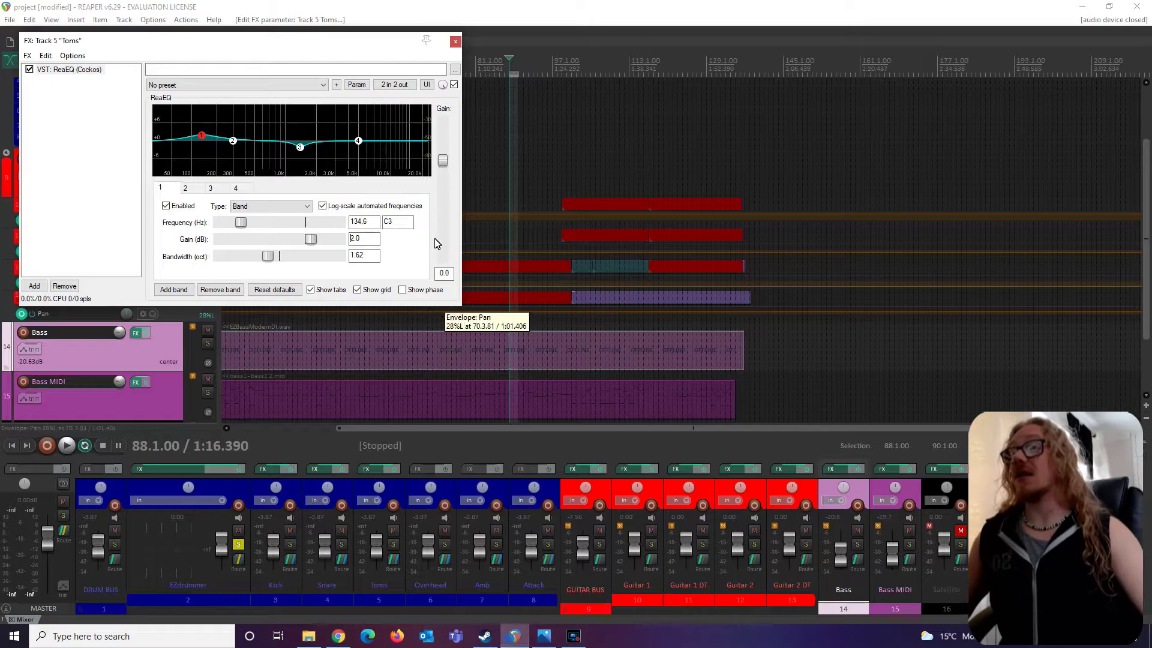
pyautogui.click(359, 140)
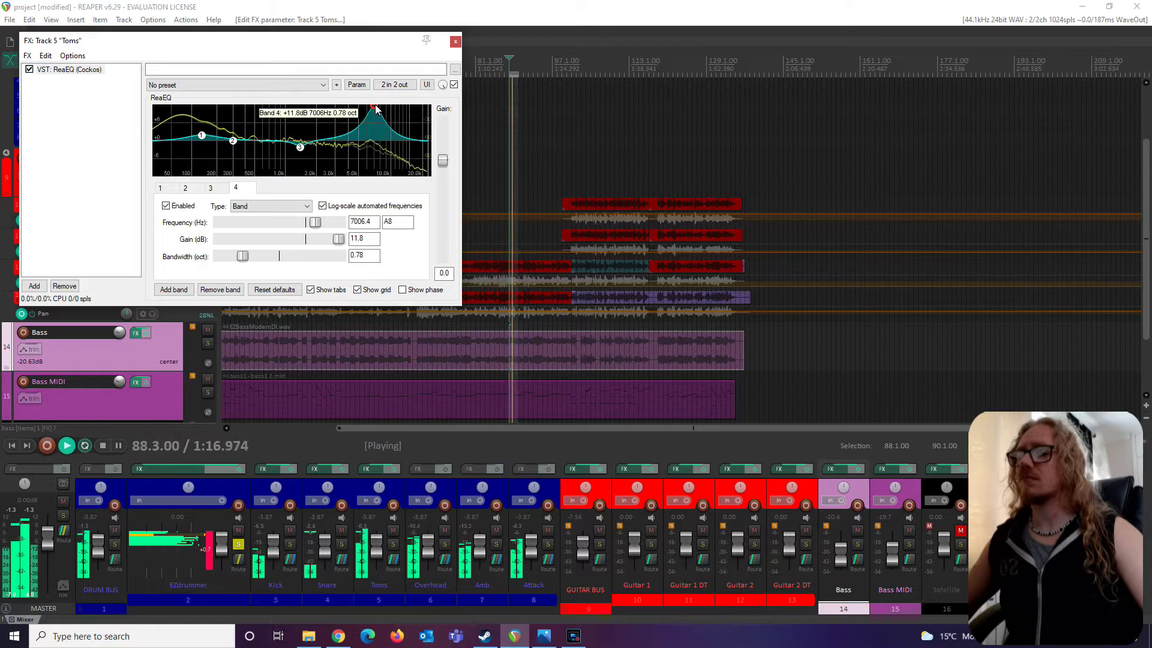
pyautogui.moveTo(375, 107); pyautogui.dragTo(368, 108)
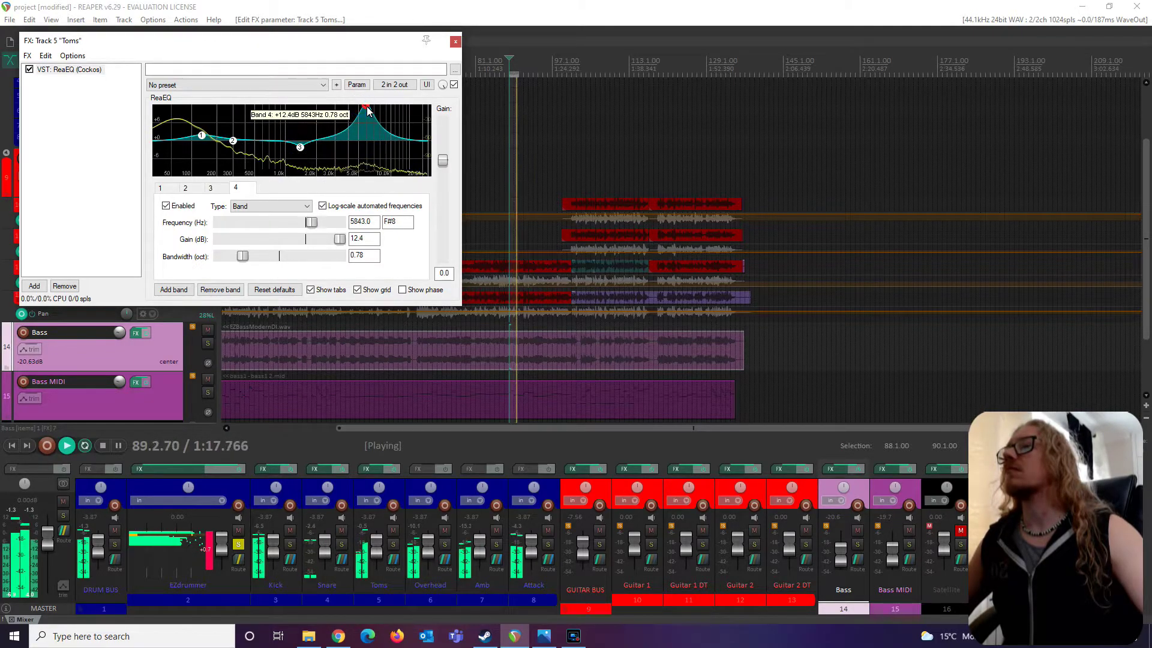
pyautogui.press('space')
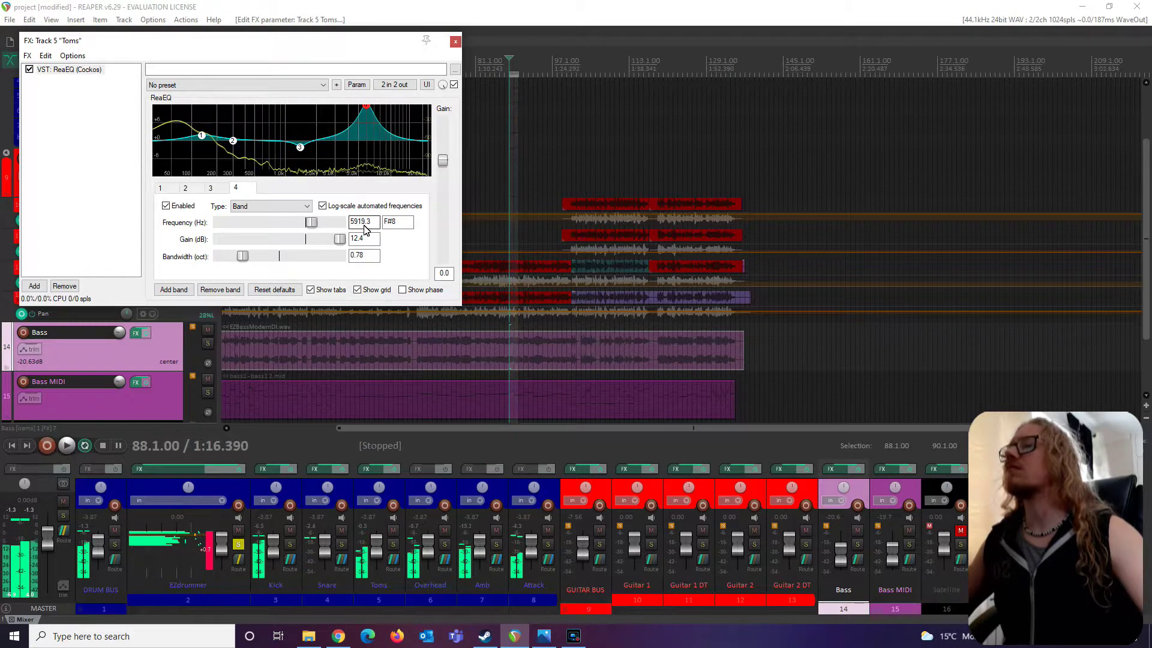
pyautogui.doubleClick(363, 222)
pyautogui.write('6000')
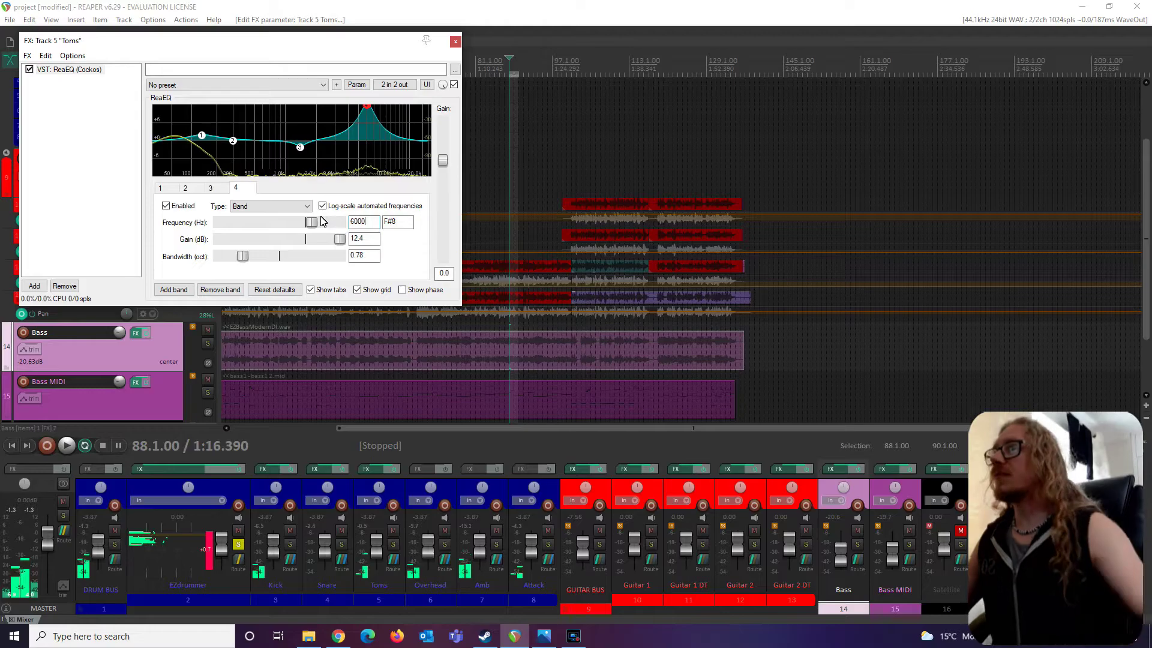
pyautogui.press('Tab')
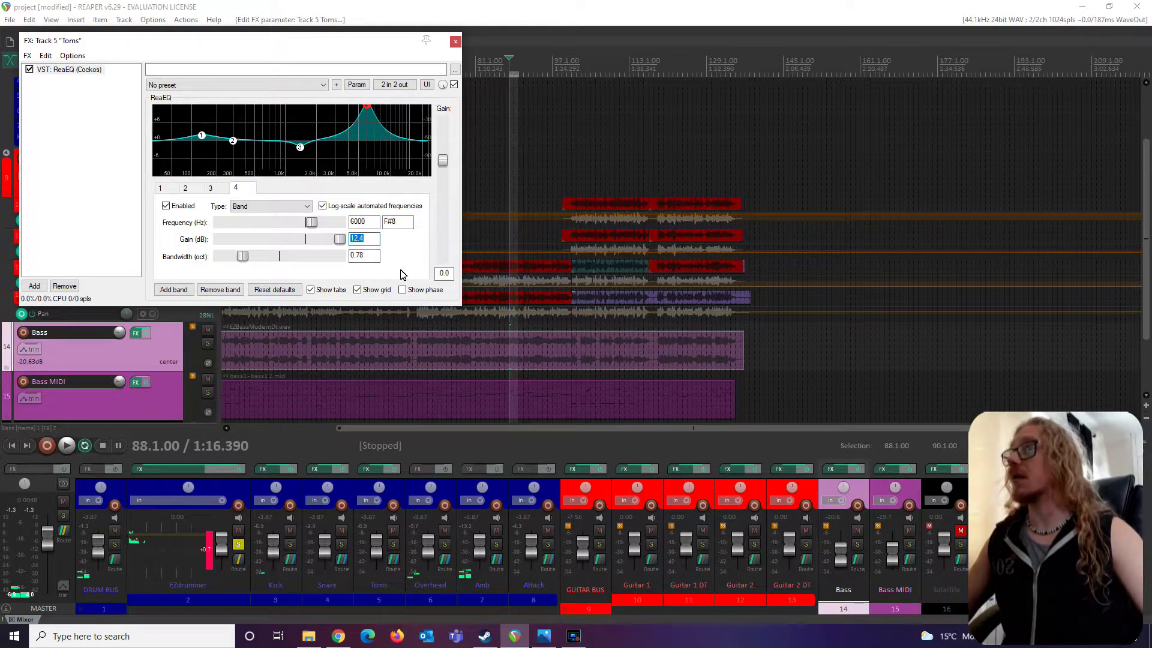
pyautogui.write('3')
pyautogui.press('Return')
# Step: Play the toms section and compare the sound with ReaEQ bypassed and enabled
pyautogui.press('space')
pyautogui.click(29, 70)
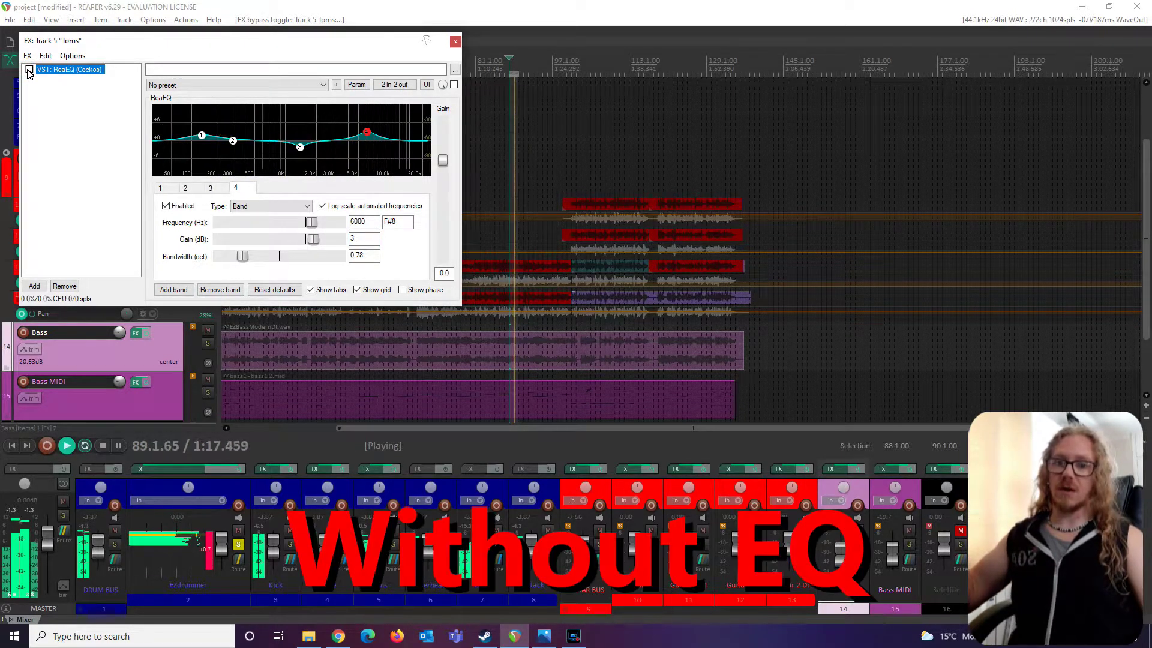
pyautogui.click(29, 70)
pyautogui.click(28, 71)
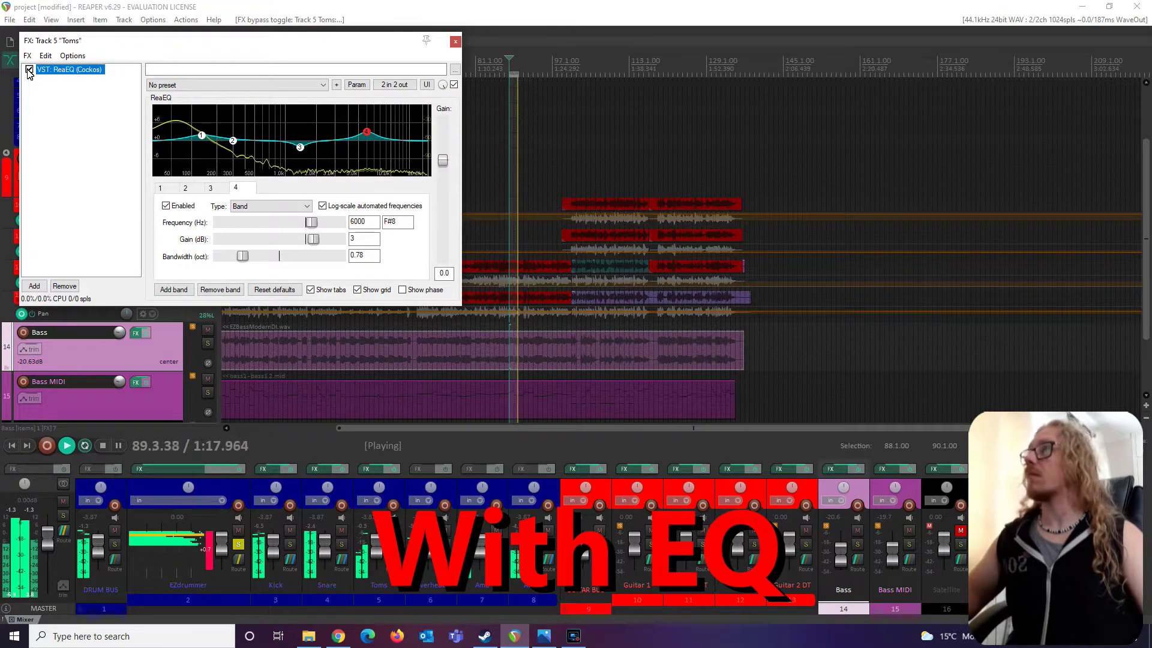
pyautogui.press('space')
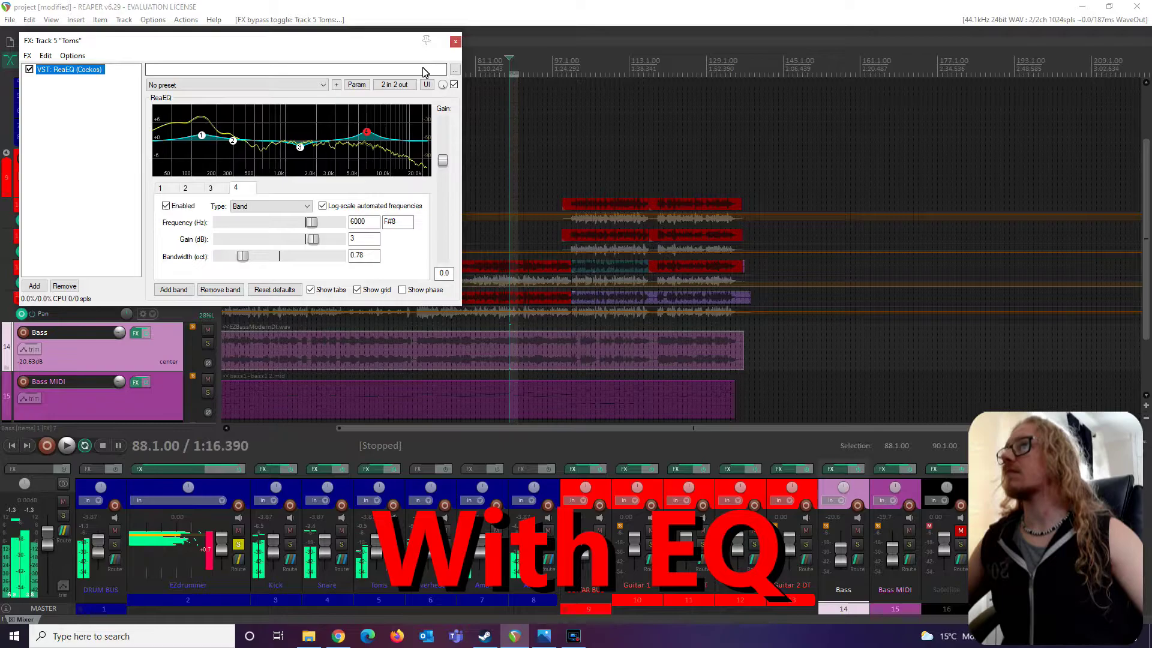
# Step: Close the FX windows of the Toms, Snare and Kick tracks
pyautogui.click(455, 41)
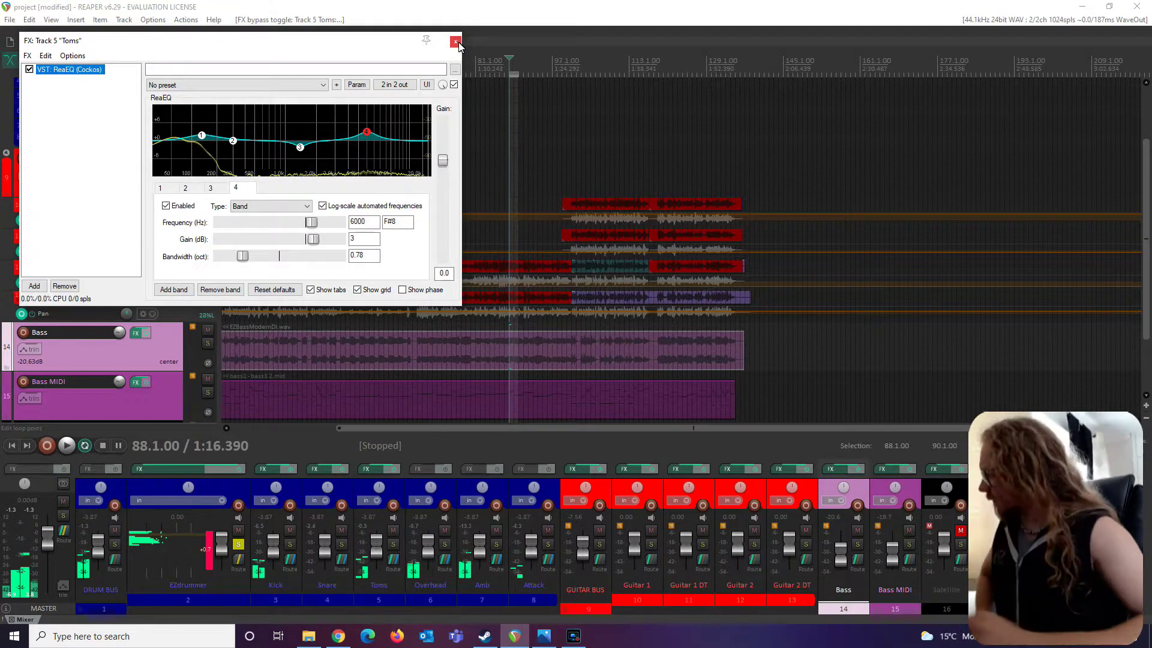
pyautogui.click(456, 41)
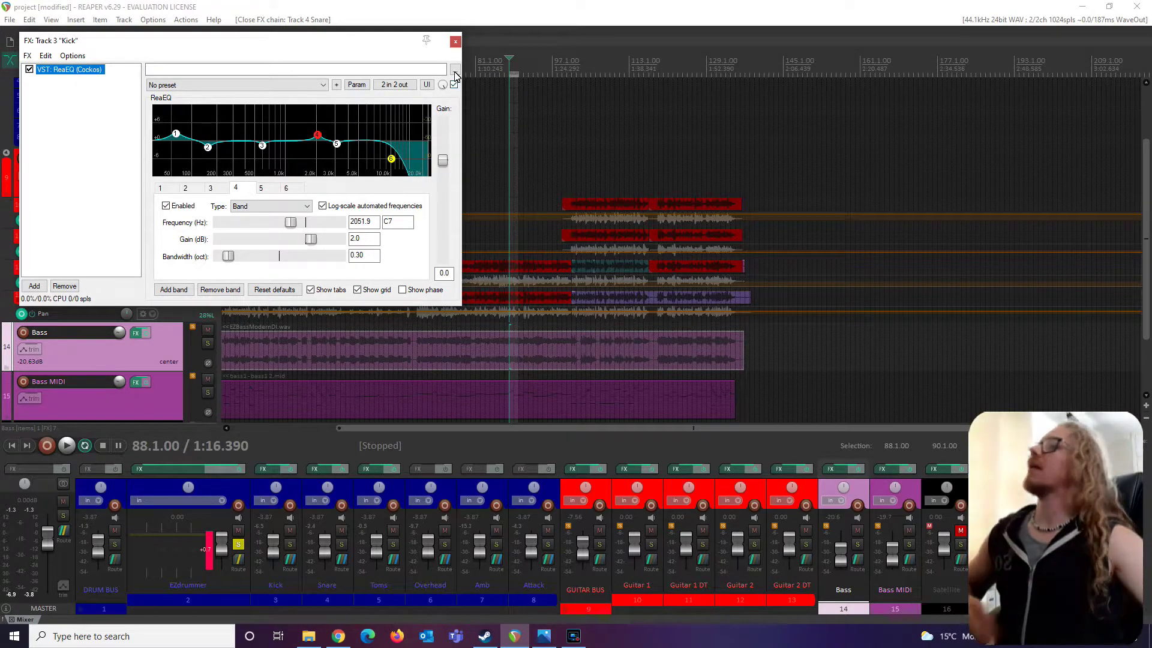
pyautogui.click(455, 41)
# Step: Switch to Chrome to read the guide's Overheads section, and return to REAPER
pyautogui.hotkey('alt', 'Tab')
pyautogui.scroll(-10, 446, 364)
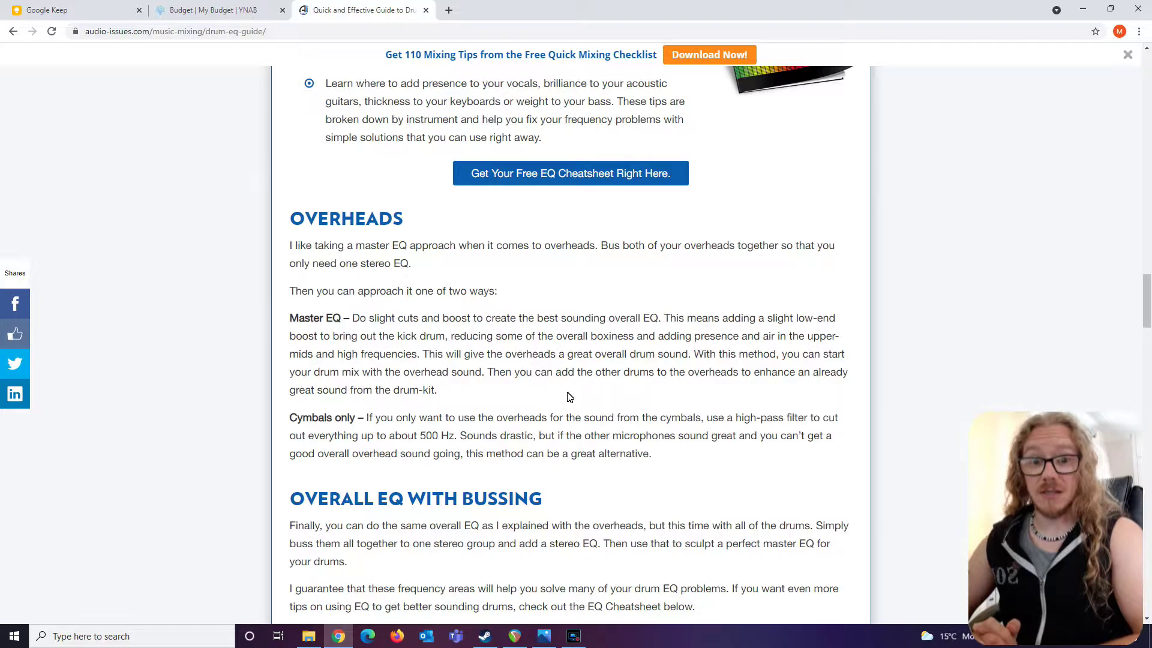
pyautogui.click(515, 636)
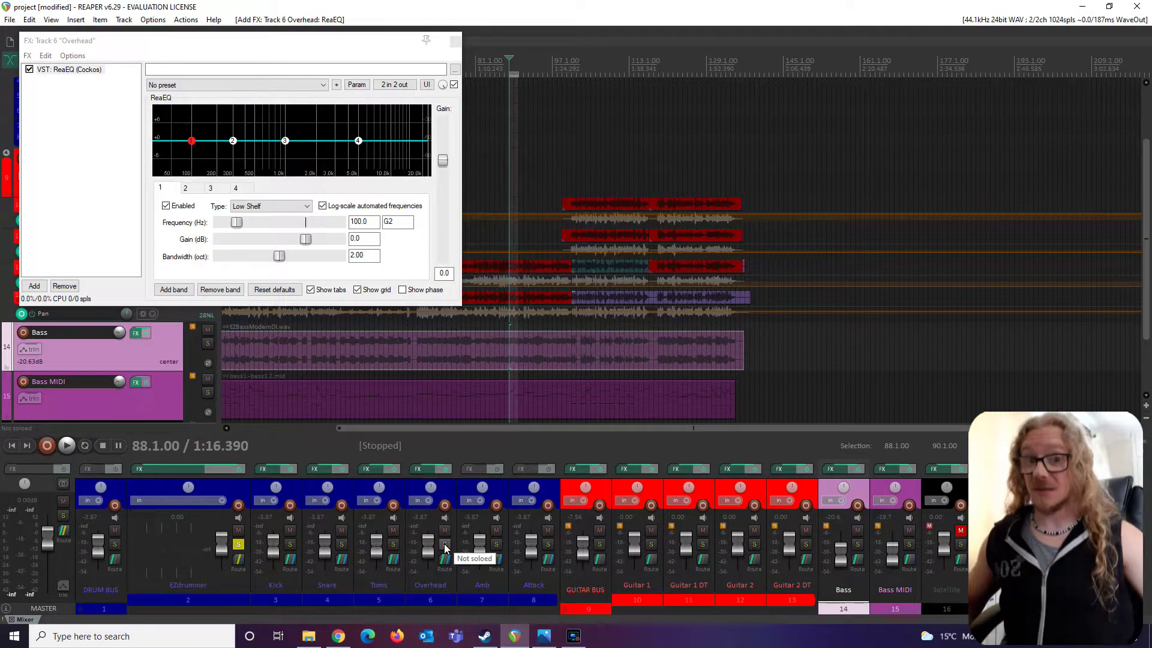
# Step: Solo the Overhead track in place of EZdrummer and play it back to hear the overheads alone
pyautogui.click(445, 544)
pyautogui.click(238, 545)
pyautogui.press('space')
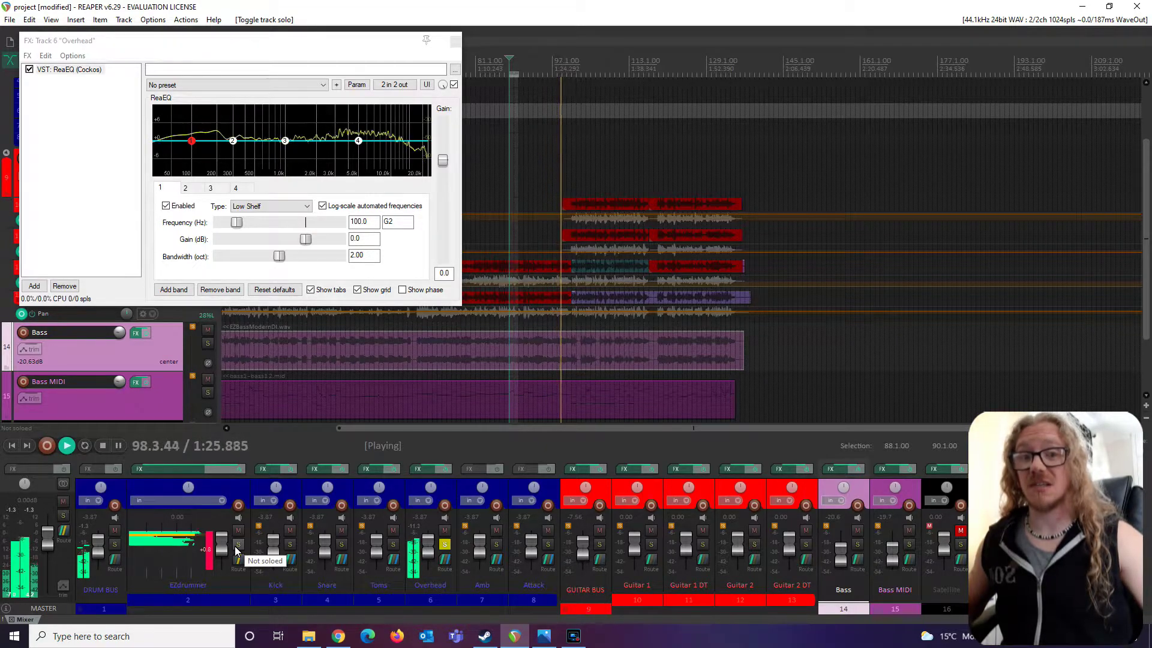
pyautogui.press('space')
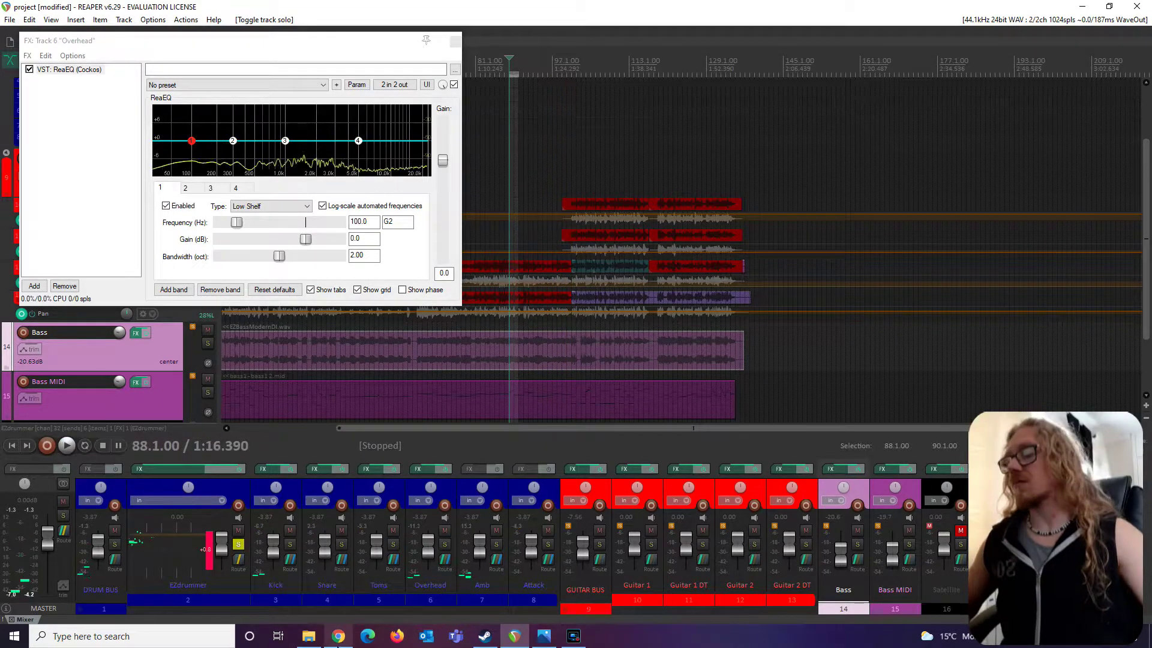
# Step: Check the guide's Overheads advice in Chrome, and make band 2 of the Overhead ReaEQ in REAPER a 500 Hz High Pass with 1.60 bandwidth
pyautogui.click(339, 636)
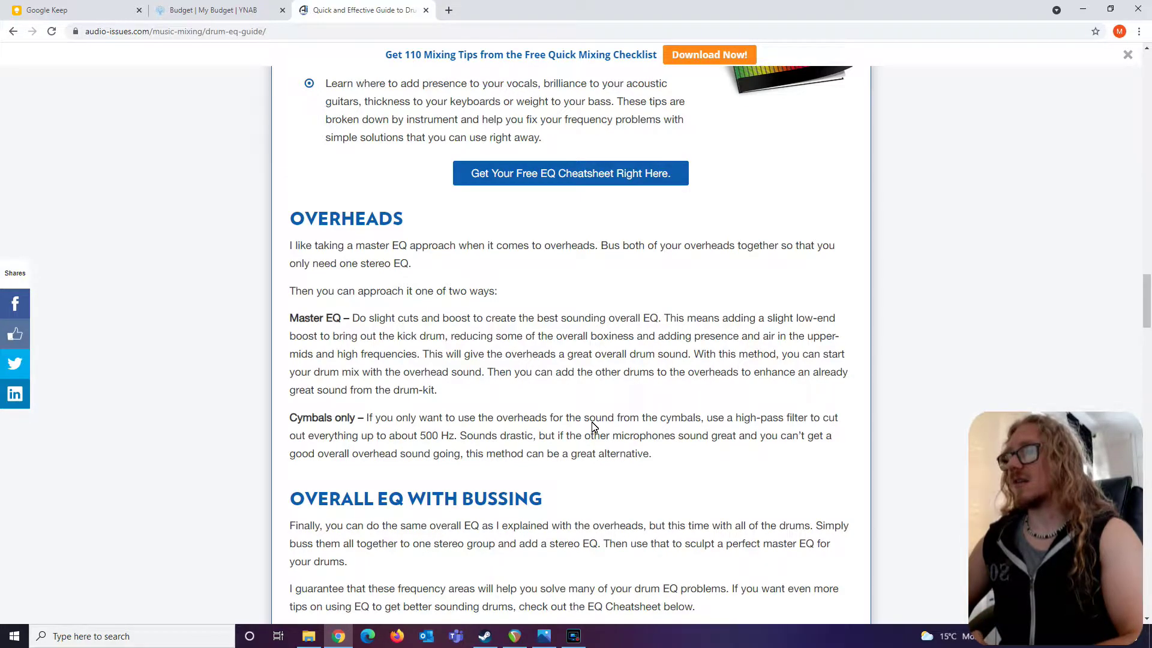
pyautogui.hotkey('alt', 'Tab')
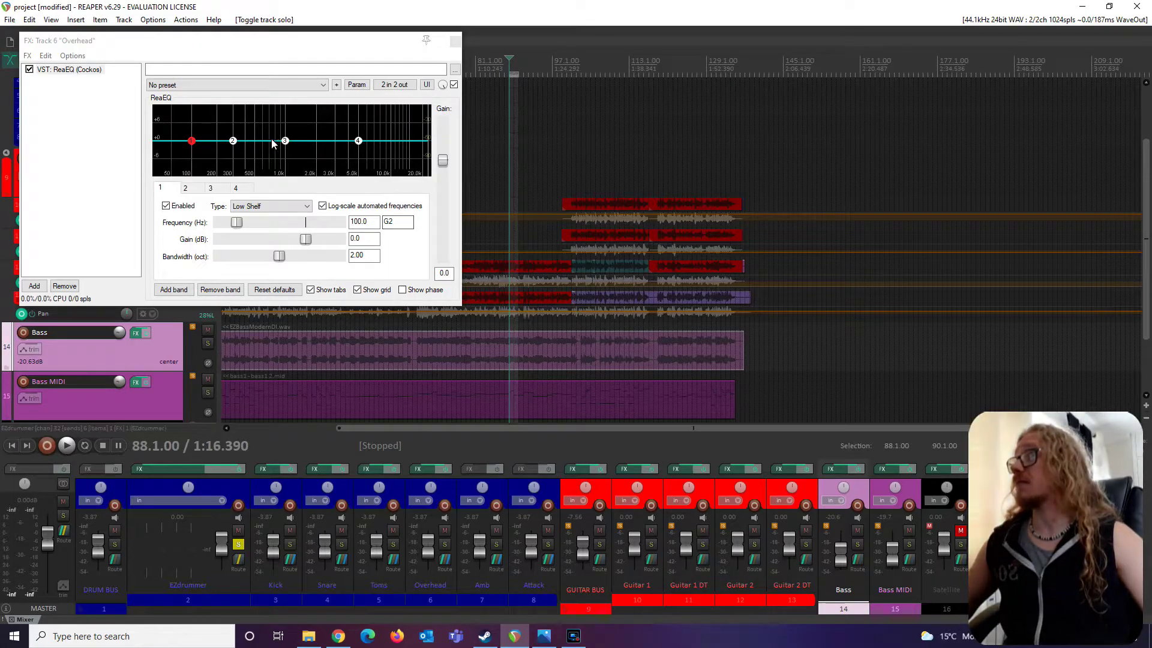
pyautogui.click(233, 141)
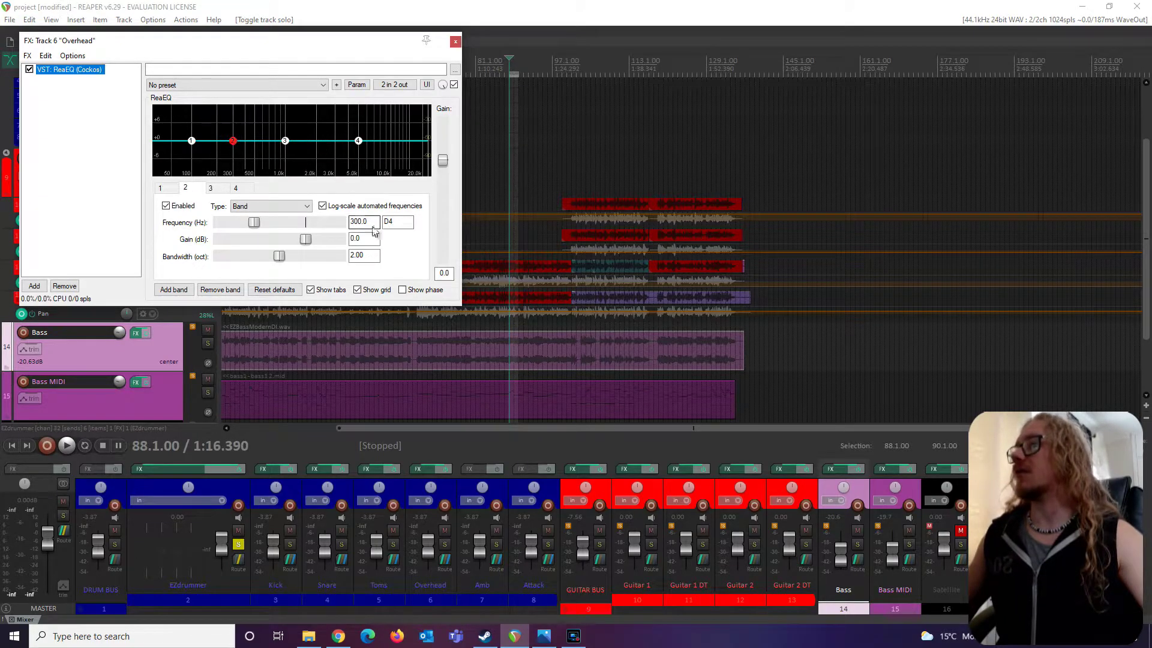
pyautogui.click(270, 206)
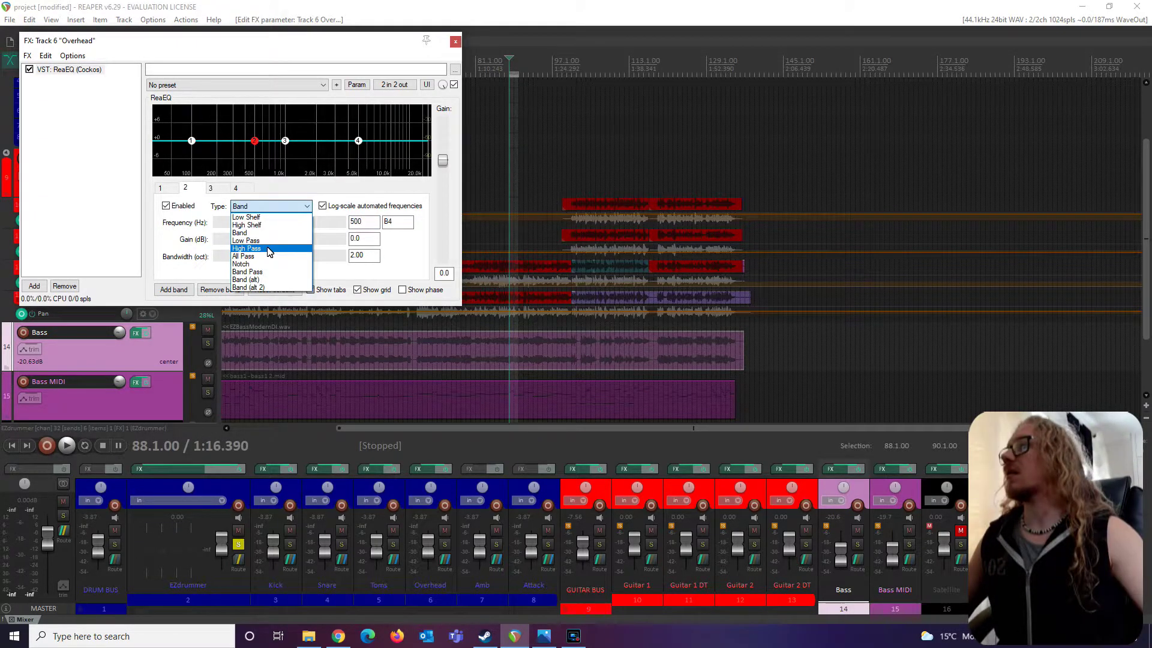
pyautogui.click(267, 246)
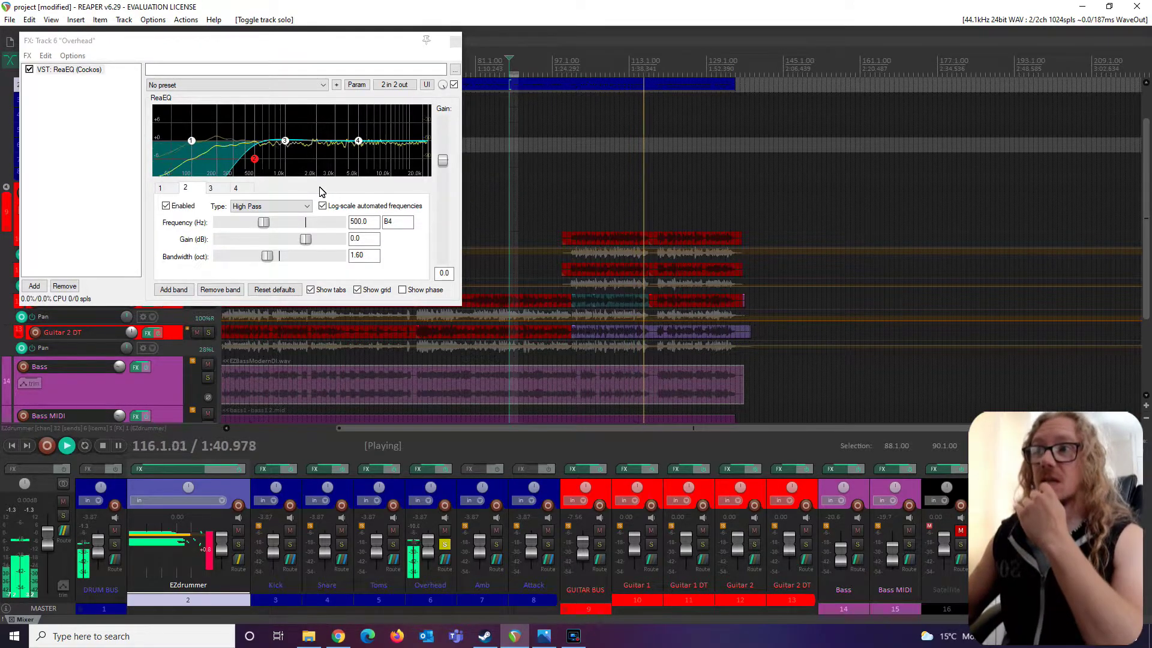
# Step: Take the Overhead track out of solo, close its FX window, and play back the full mix
pyautogui.press('space')
pyautogui.click(445, 545)
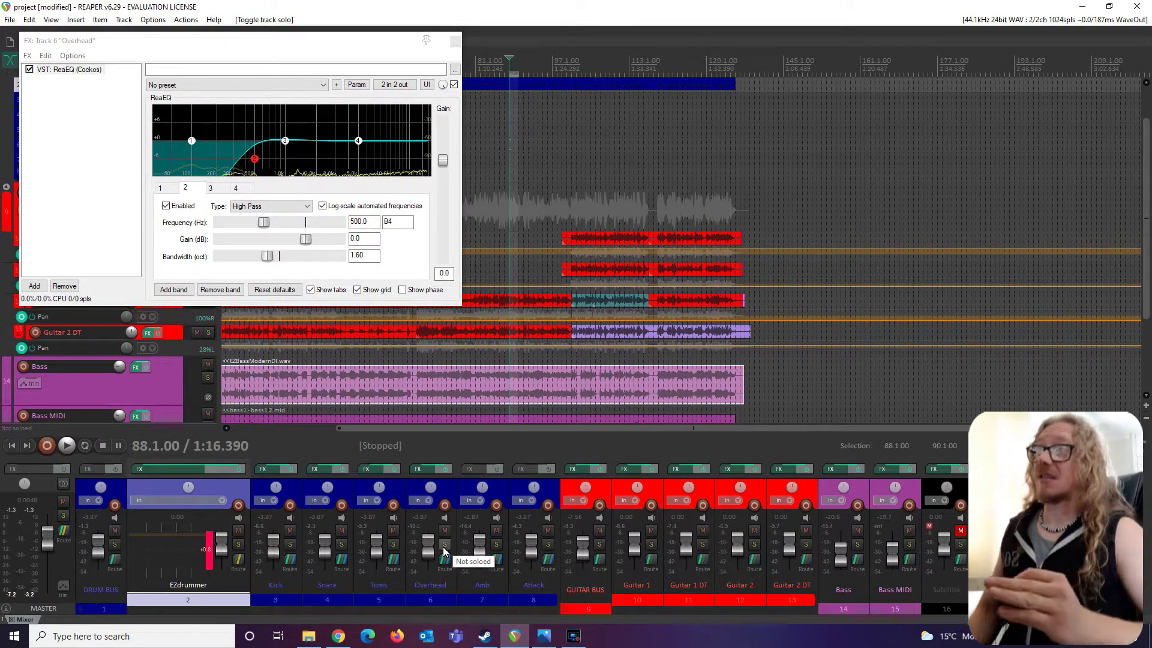
pyautogui.click(456, 41)
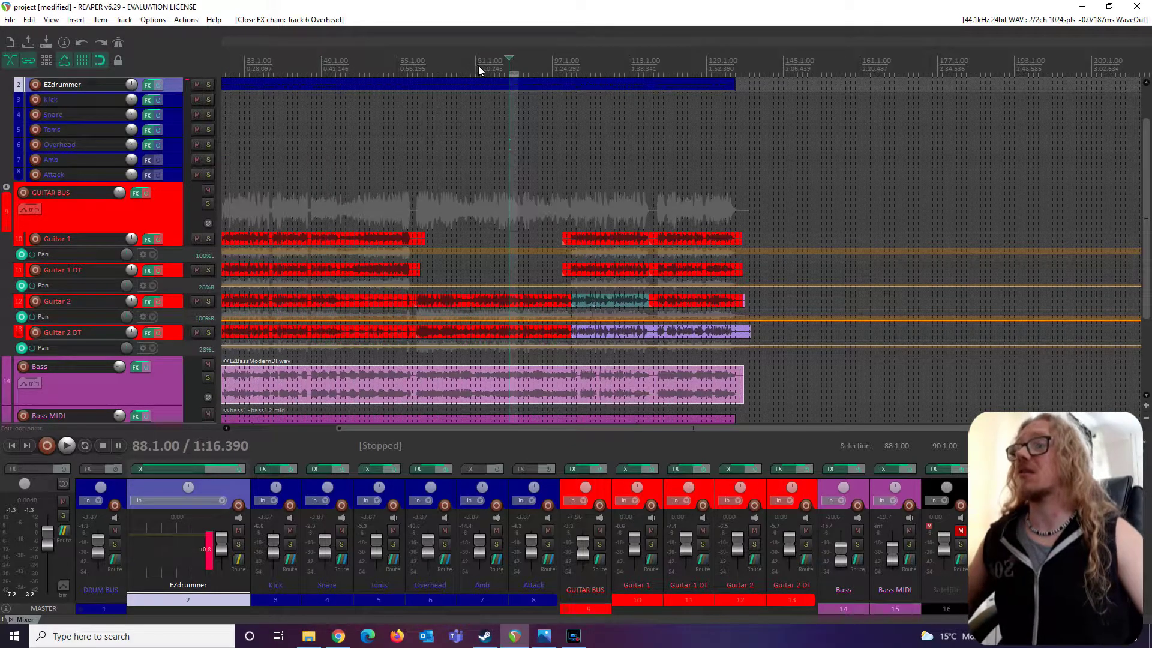
pyautogui.press('space')
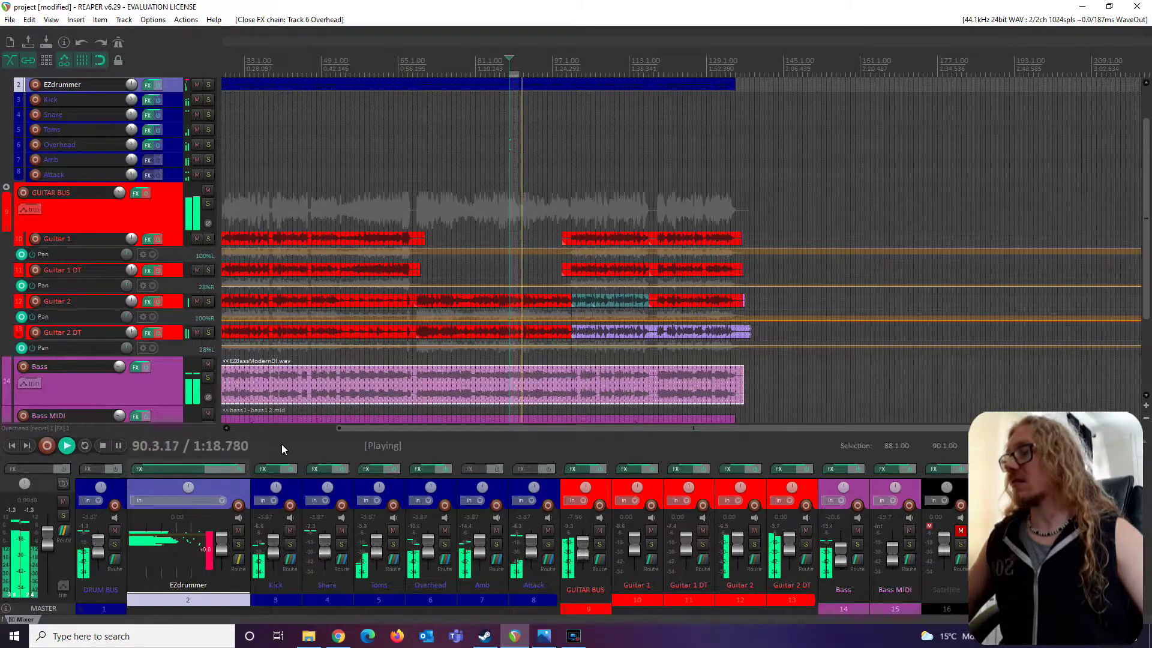
pyautogui.press('space')
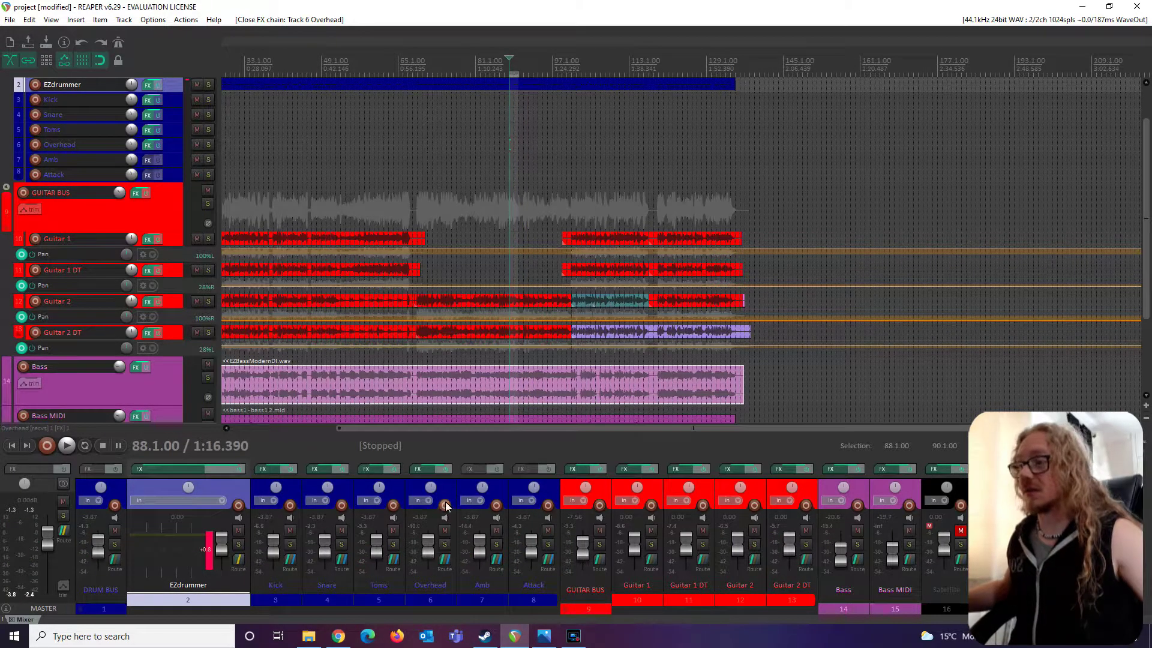
# Step: Reopen the Overhead track's ReaEQ and set band 3 to 600 Hz with a gain of -1 dB
pyautogui.click(424, 471)
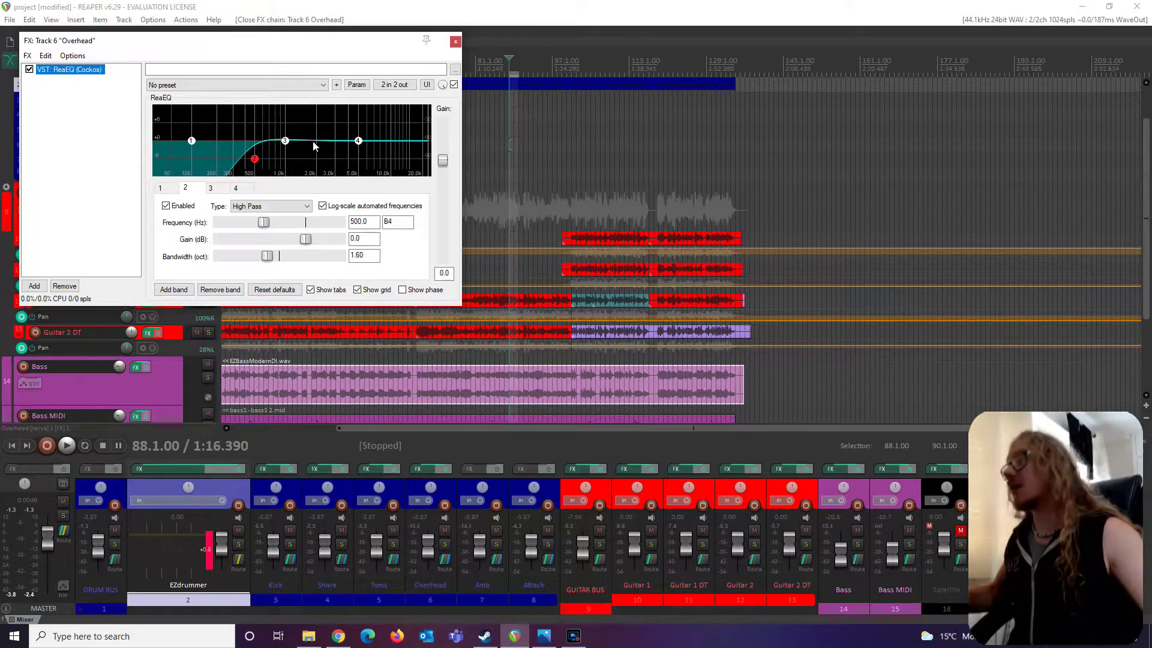
pyautogui.click(286, 140)
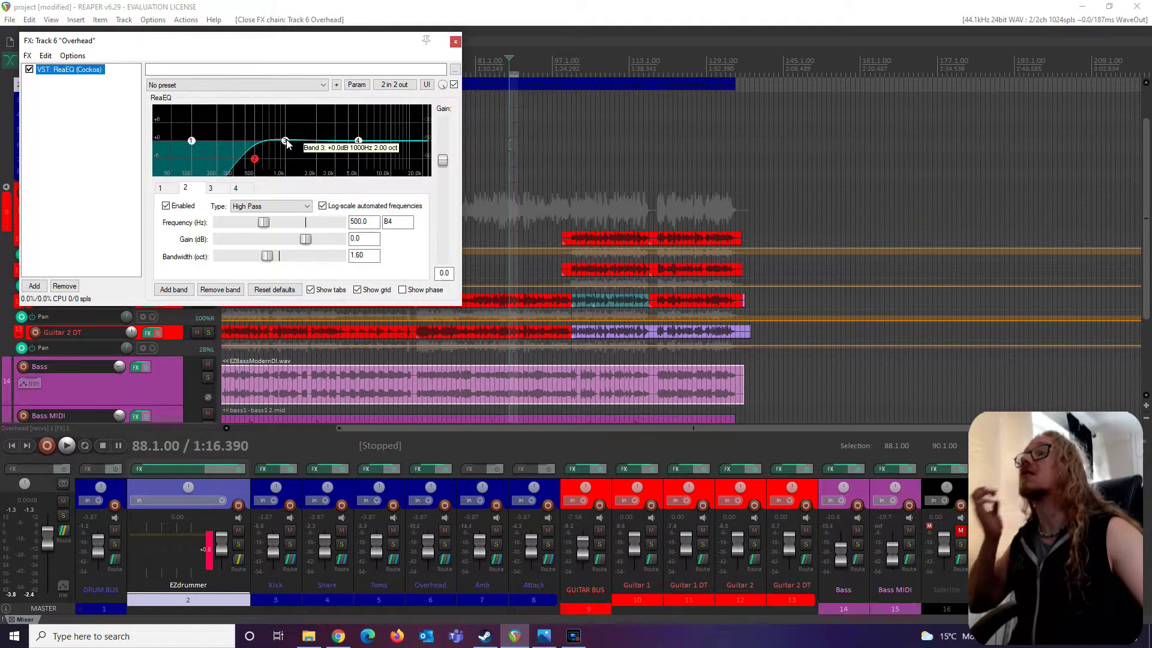
pyautogui.doubleClick(358, 221)
pyautogui.write('600')
pyautogui.press('Tab')
pyautogui.write('-1')
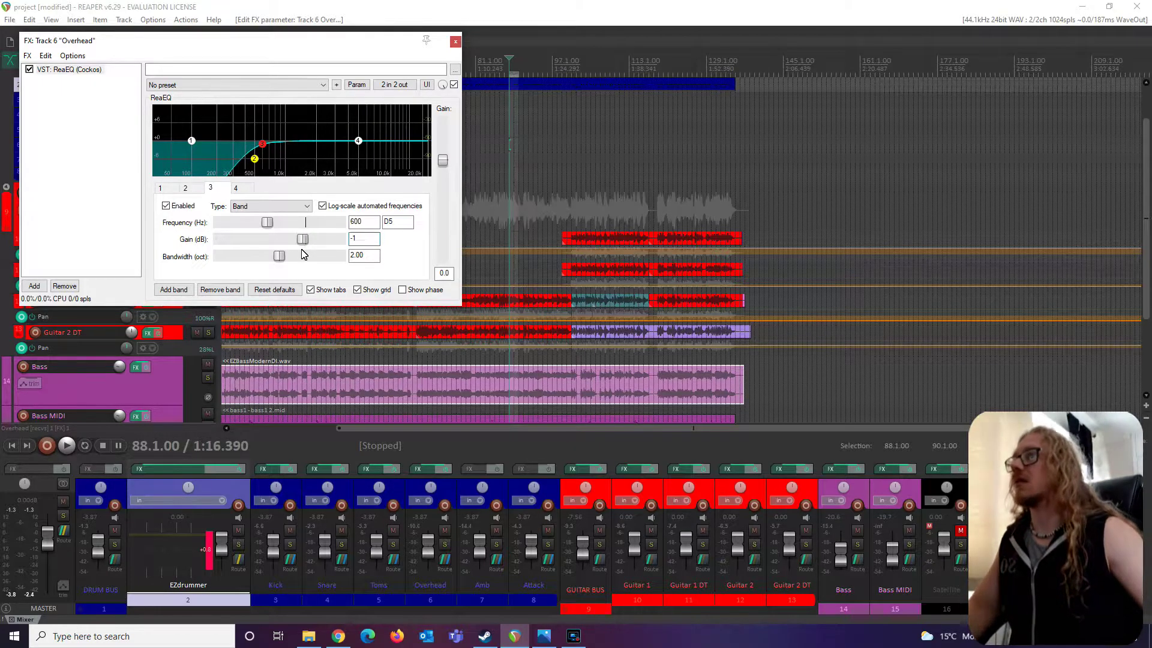
# Step: Change band 4 of the Overhead ReaEQ to a Band filter at 3100 Hz, -1 dB gain and a bandwidth of 1
pyautogui.click(359, 141)
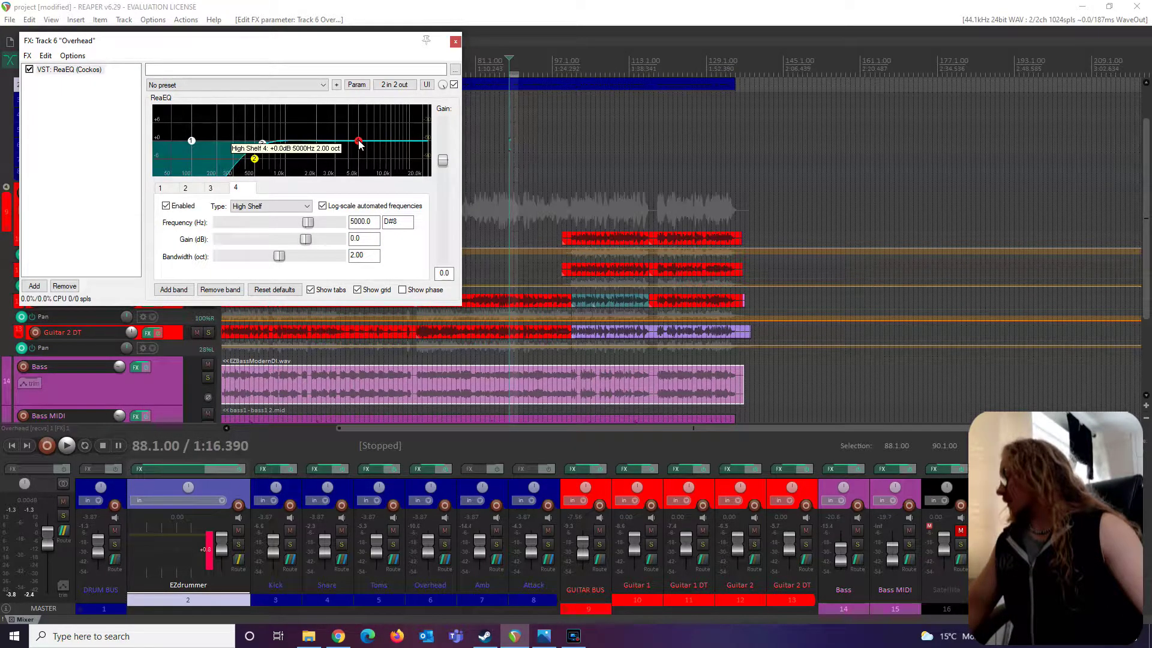
pyautogui.doubleClick(361, 222)
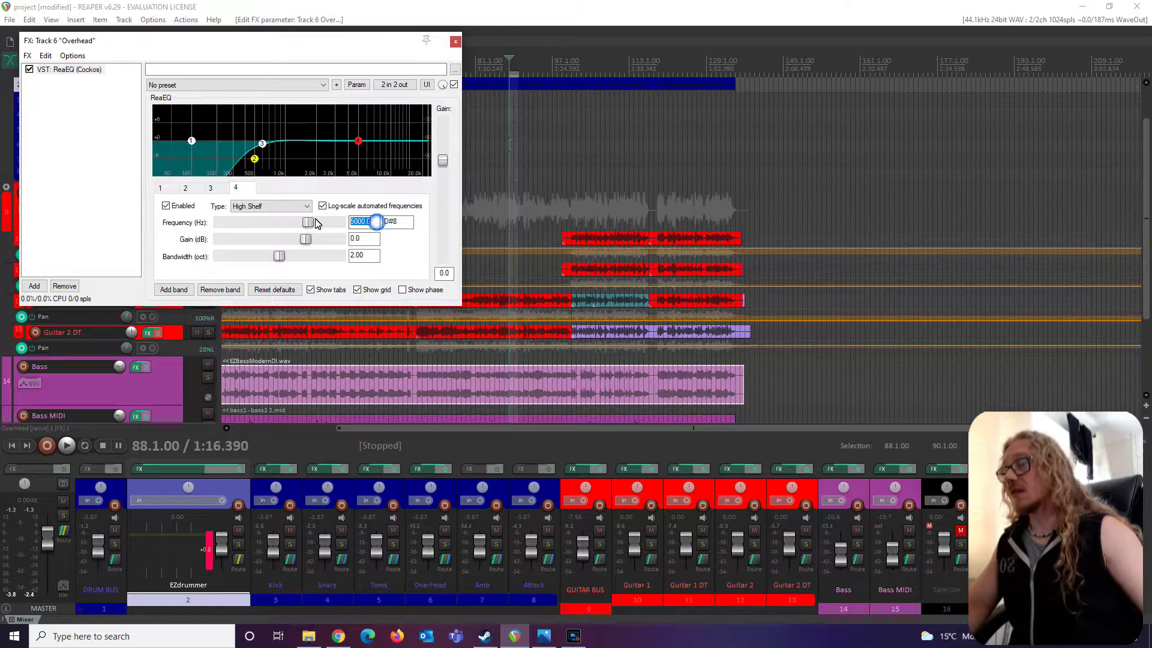
pyautogui.write('3100')
pyautogui.press('Tab')
pyautogui.write('-1')
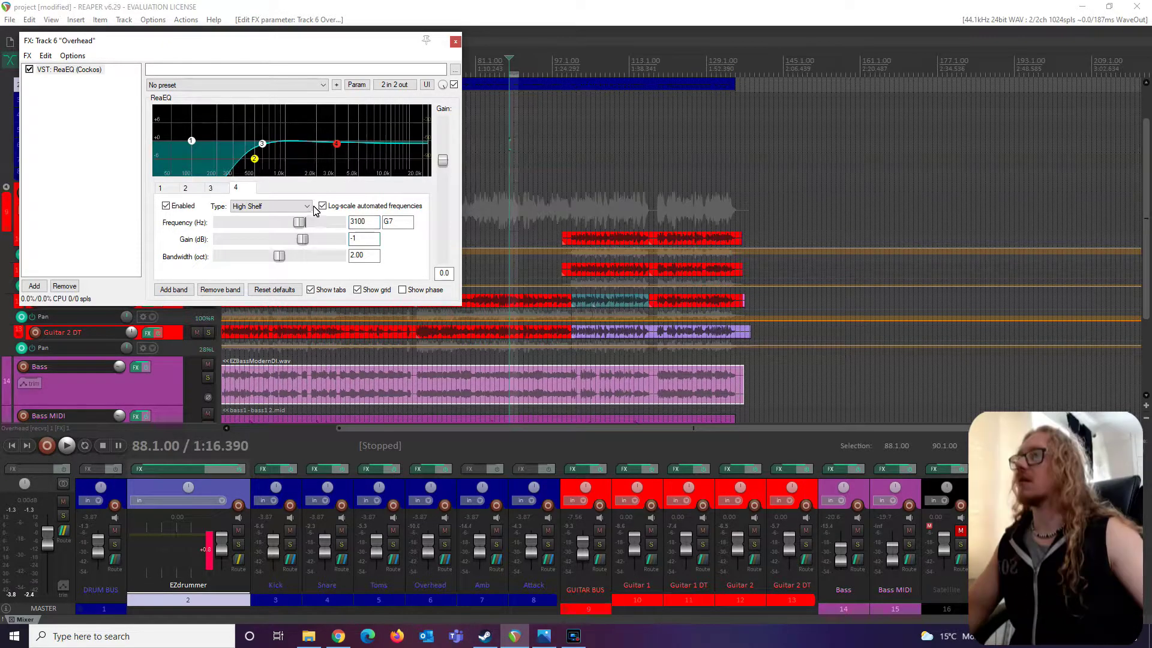
pyautogui.click(270, 206)
pyautogui.click(260, 231)
pyautogui.doubleClick(363, 255)
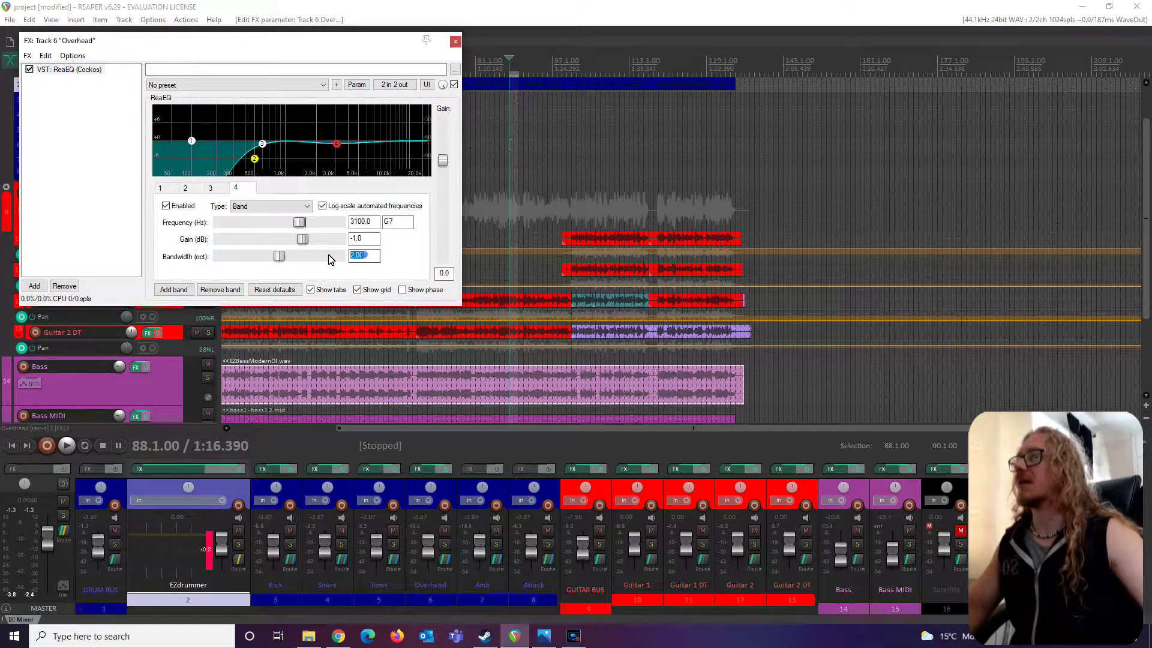
pyautogui.write('1')
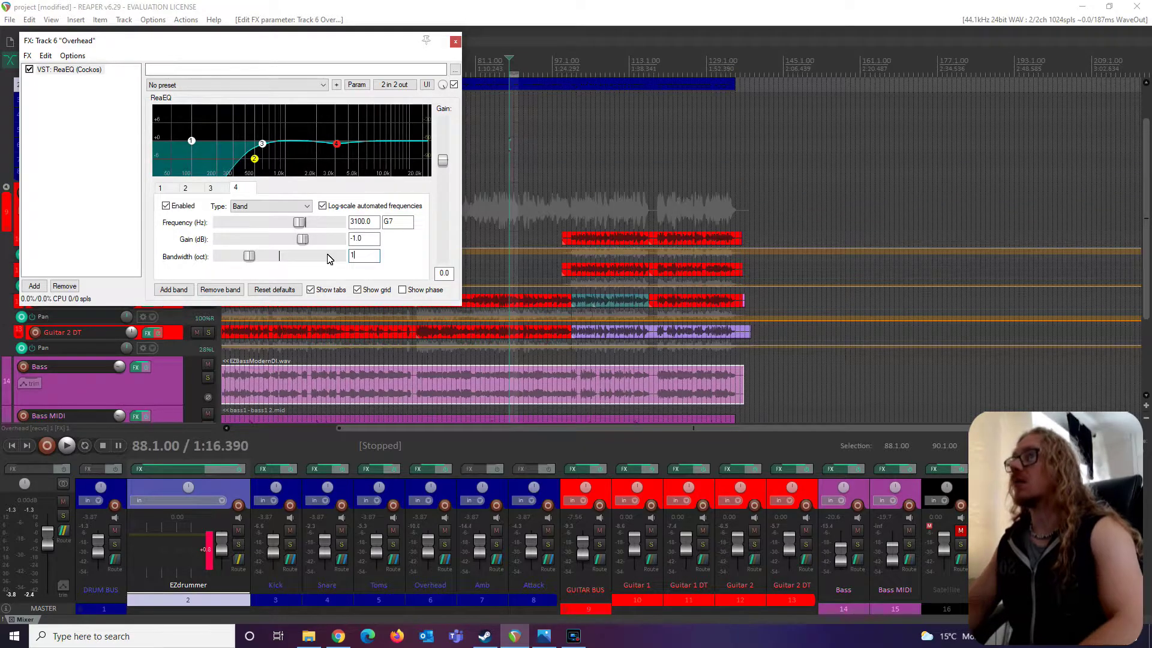
# Step: Add a band to the Toms ReaEQ at 600 Hz with -1 dB gain and a bandwidth of .5
pyautogui.click(366, 469)
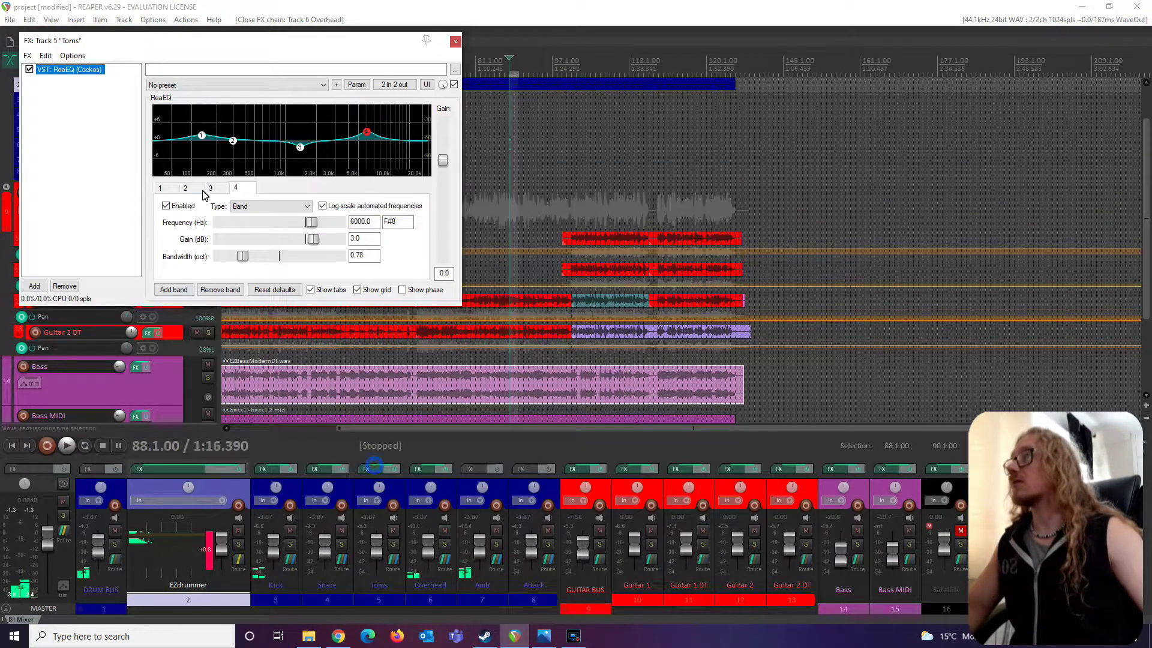
pyautogui.doubleClick(275, 140)
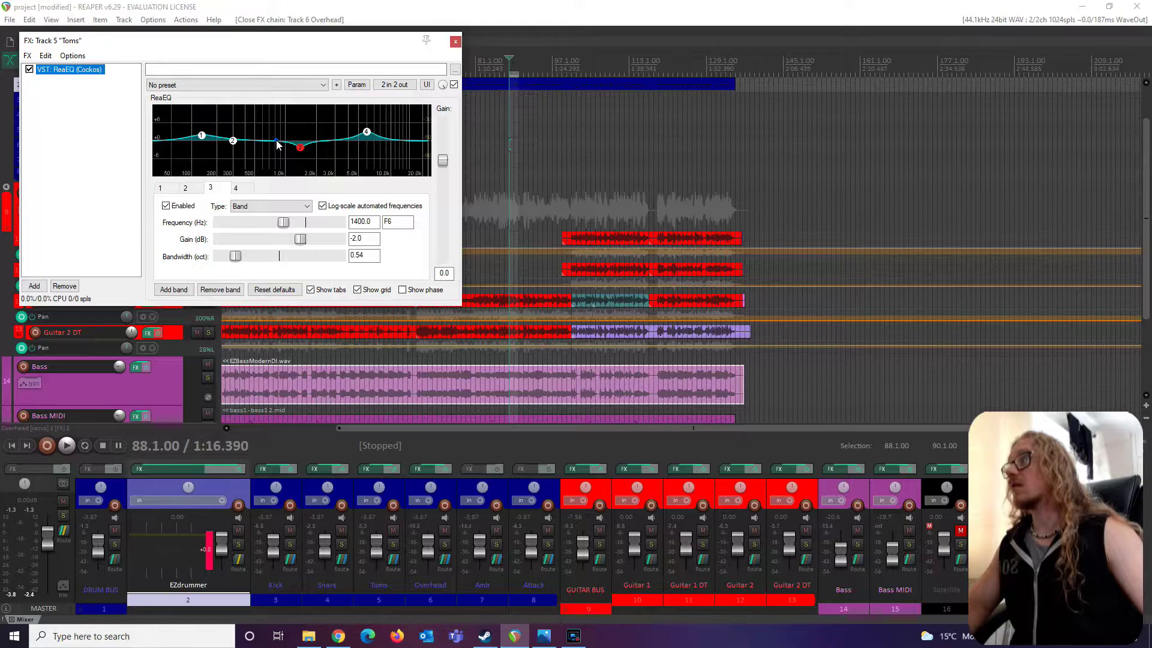
pyautogui.doubleClick(365, 222)
pyautogui.write('600')
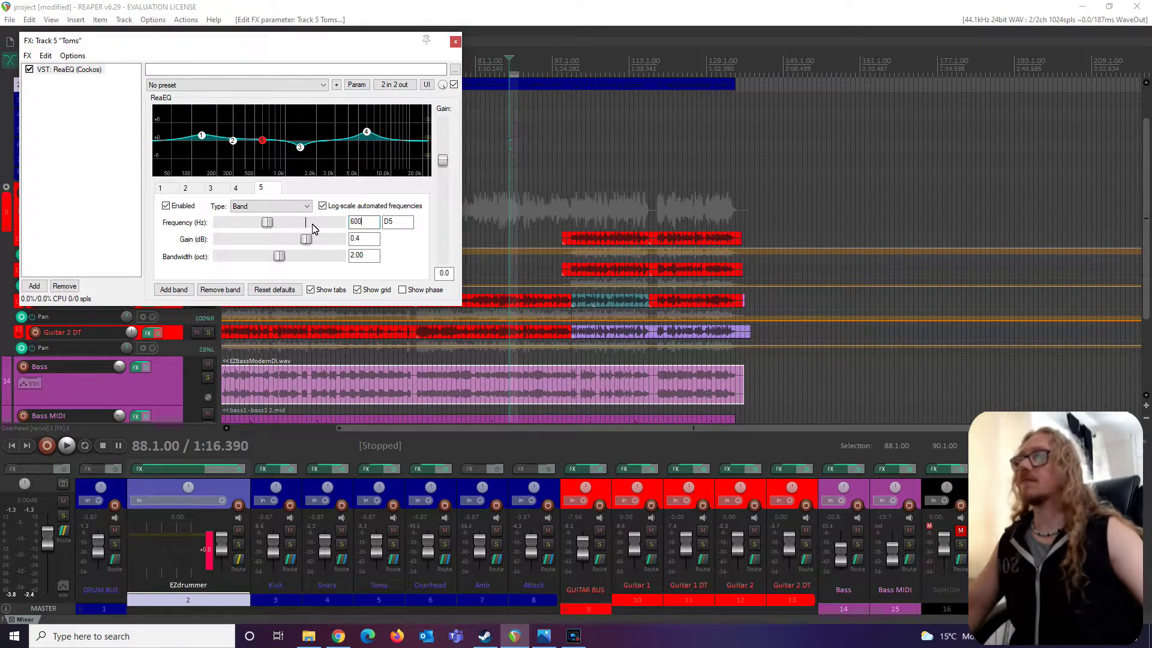
pyautogui.click(367, 239)
pyautogui.write('-1')
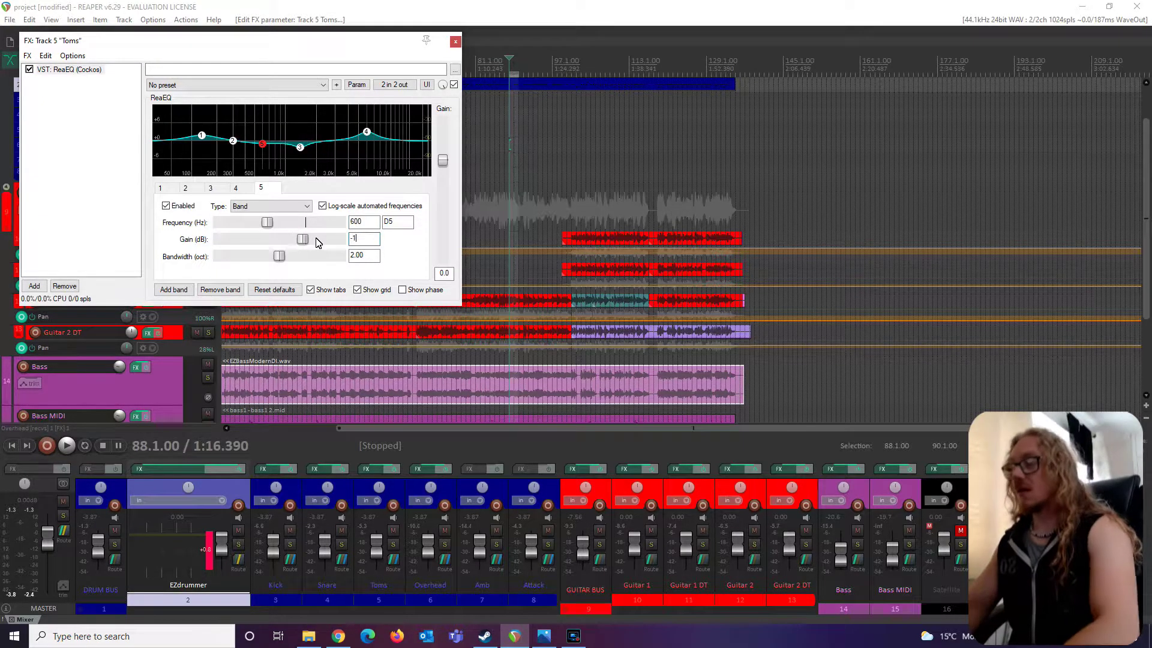
pyautogui.doubleClick(373, 255)
pyautogui.write('.5')
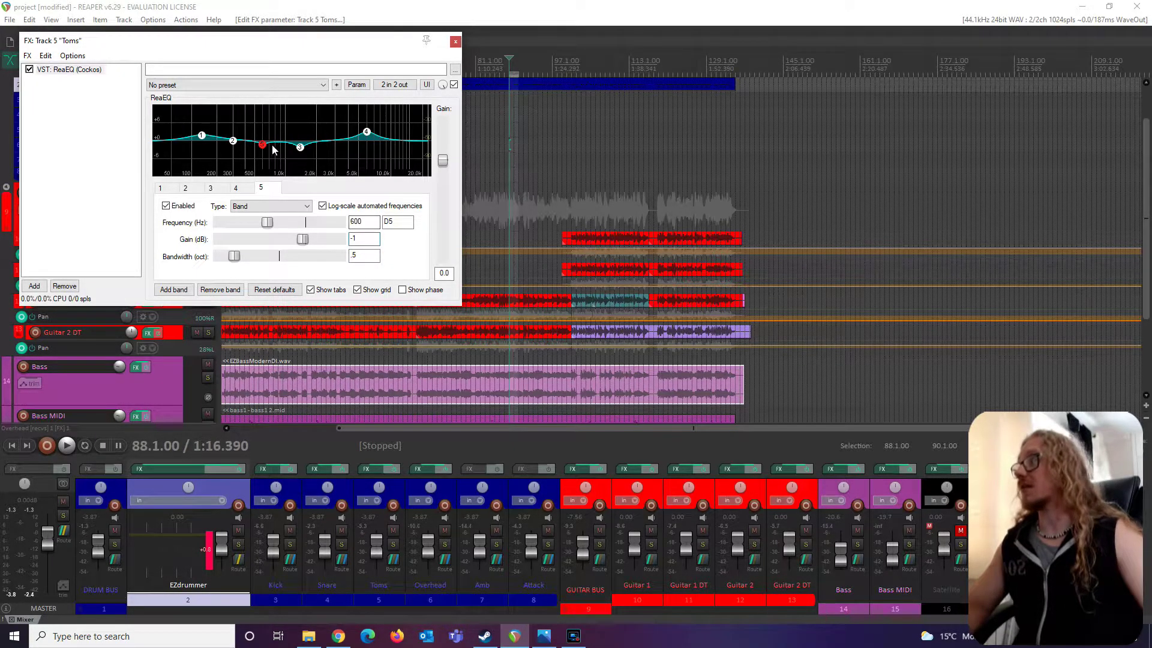
# Step: Add another Toms band at 3100 Hz with -1 dB gain and a bandwidth of 3, and close the Toms FX window
pyautogui.doubleClick(335, 141)
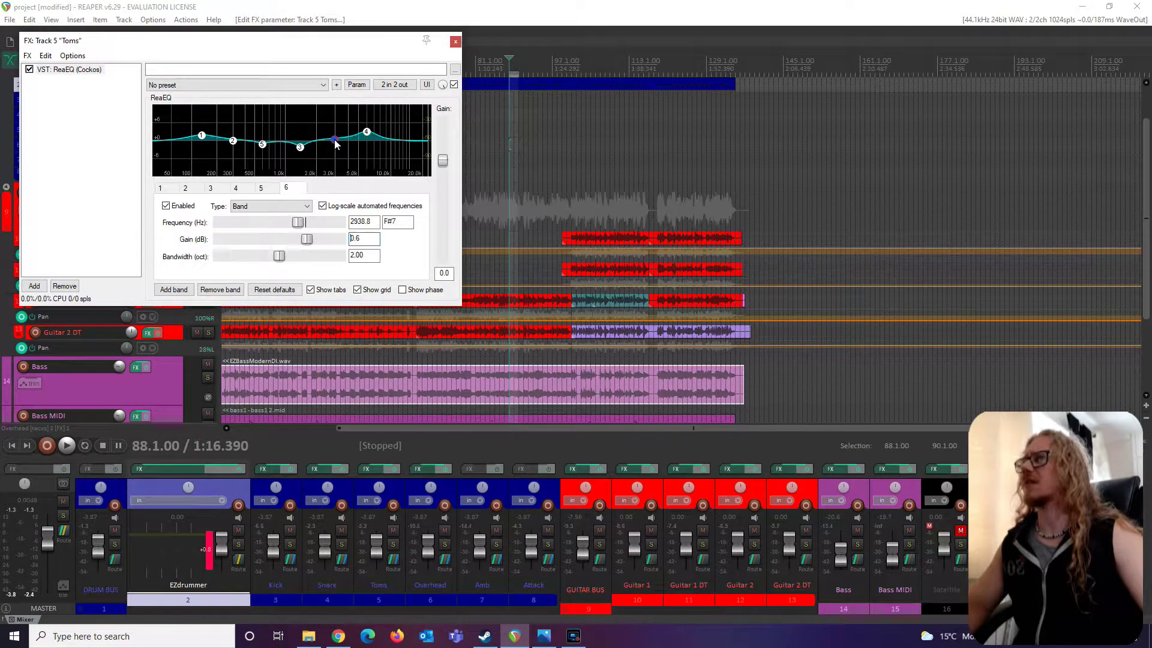
pyautogui.doubleClick(360, 221)
pyautogui.write('3100')
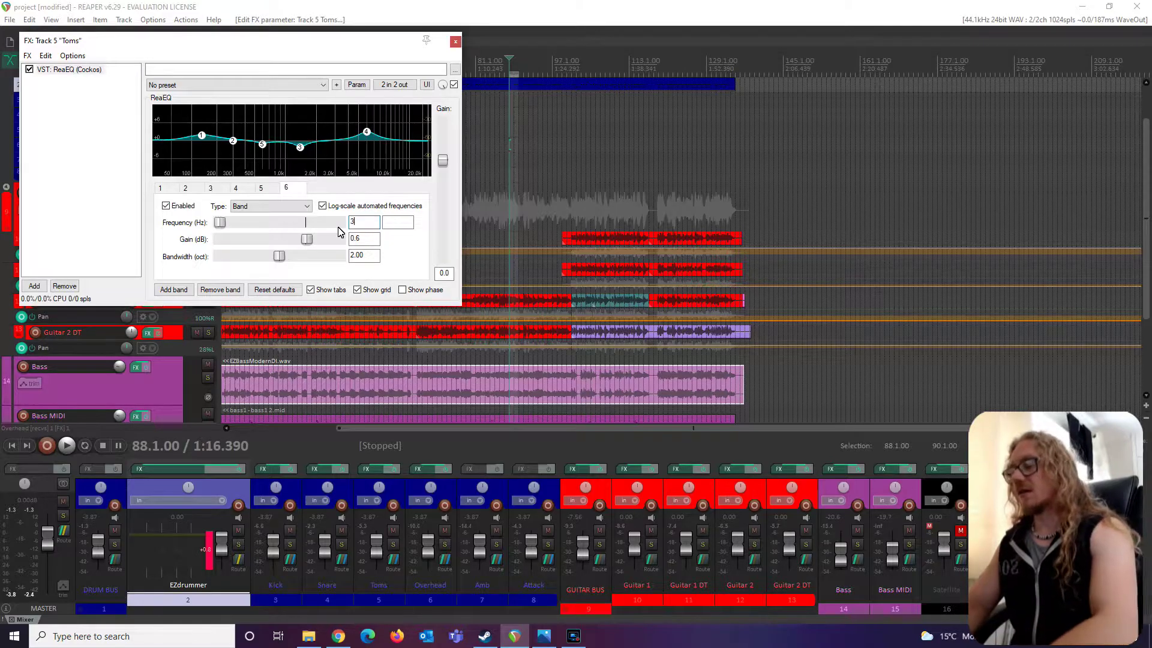
pyautogui.doubleClick(365, 239)
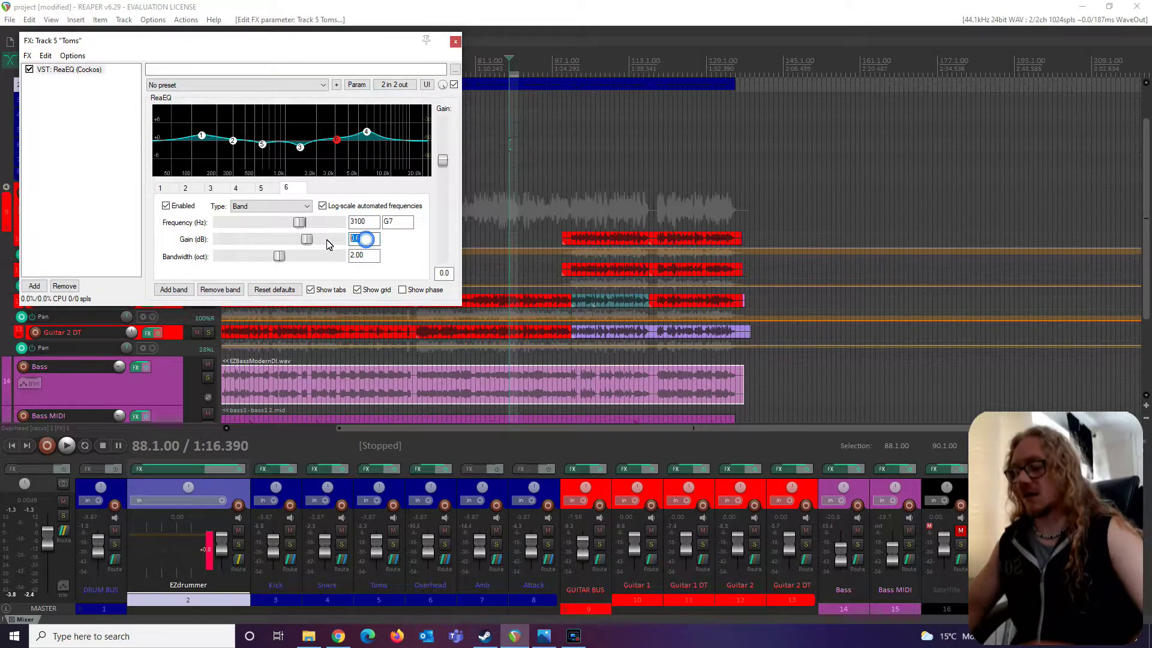
pyautogui.write('-1')
pyautogui.doubleClick(363, 255)
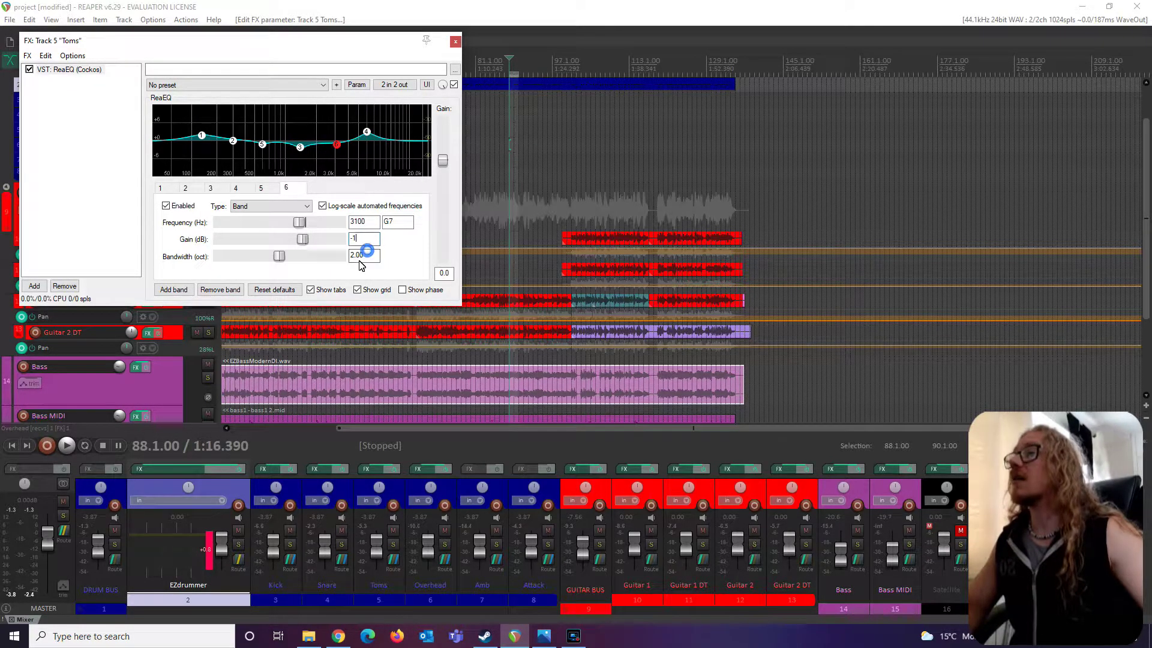
pyautogui.write('3')
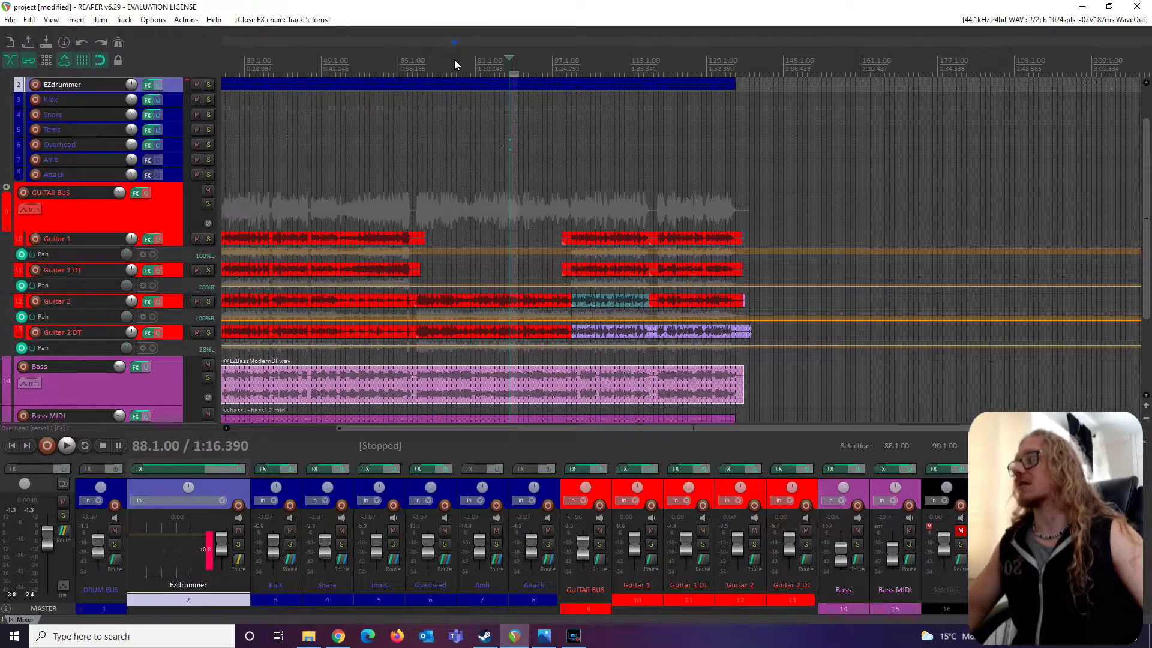
pyautogui.click(455, 41)
# Step: Review band 5 in the Snare ReaEQ and bands 3 and 5 in the Kick ReaEQ, closing each window when done
pyautogui.click(318, 469)
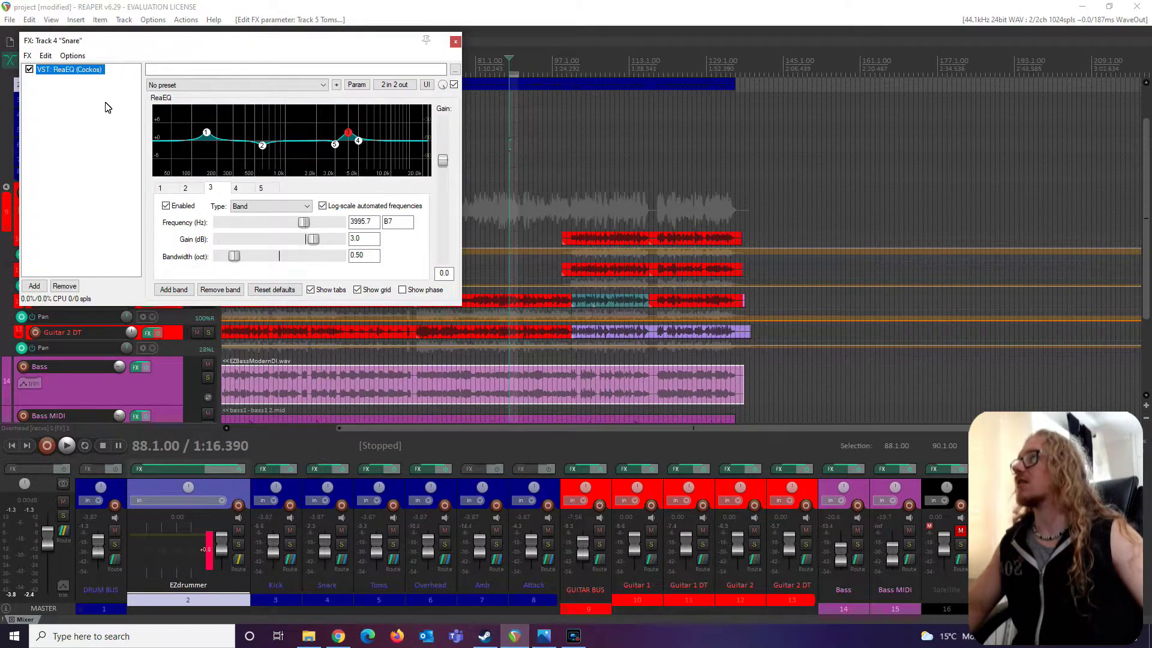
pyautogui.click(336, 146)
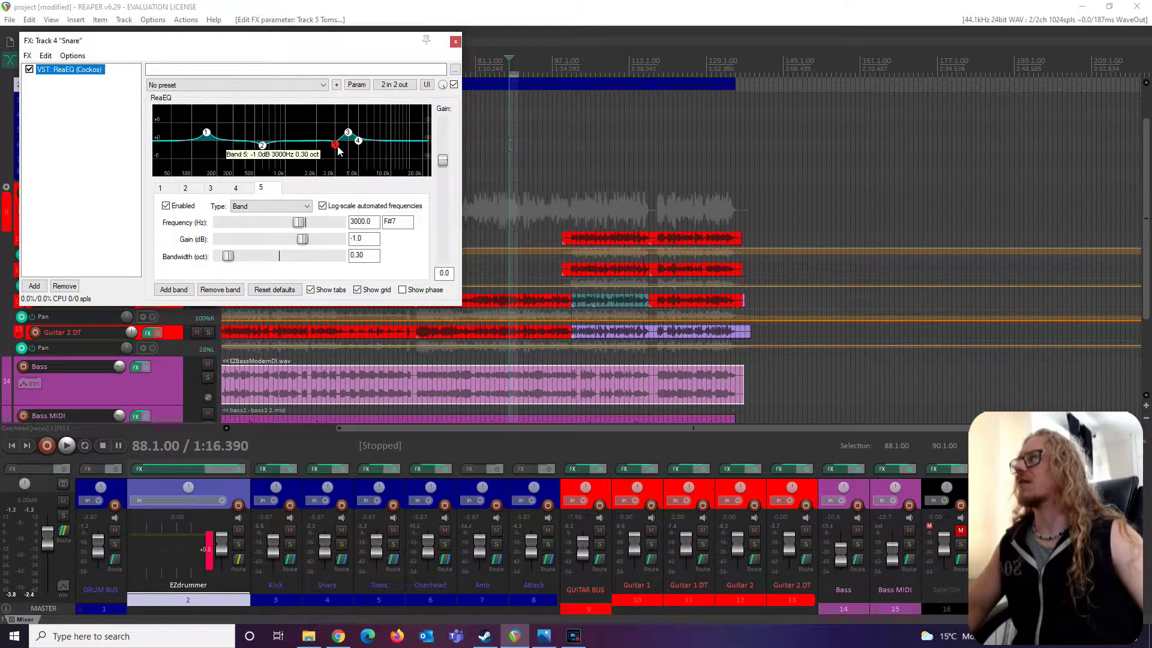
pyautogui.press('Escape')
pyautogui.click(265, 470)
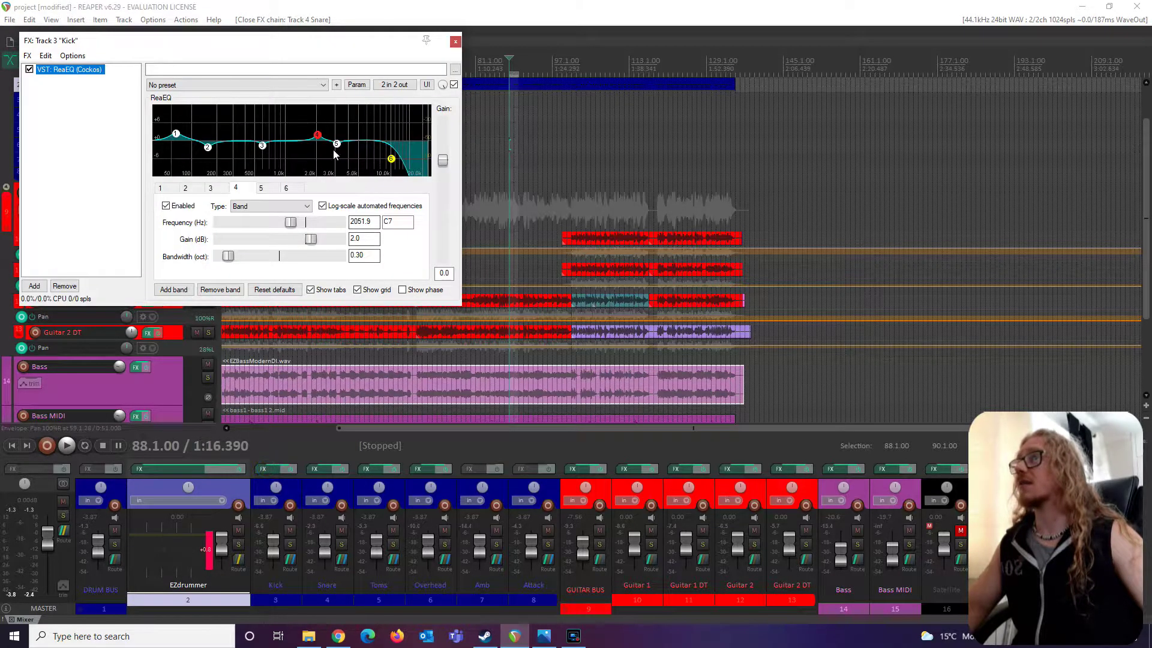
pyautogui.click(262, 146)
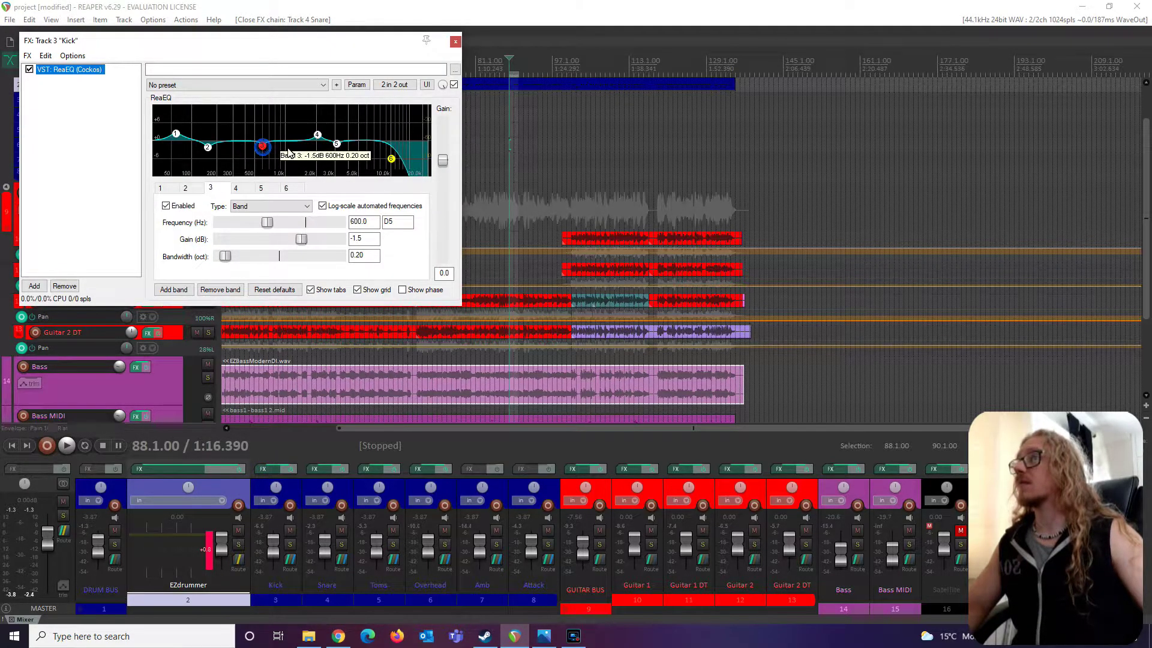
pyautogui.click(338, 145)
pyautogui.press('Escape')
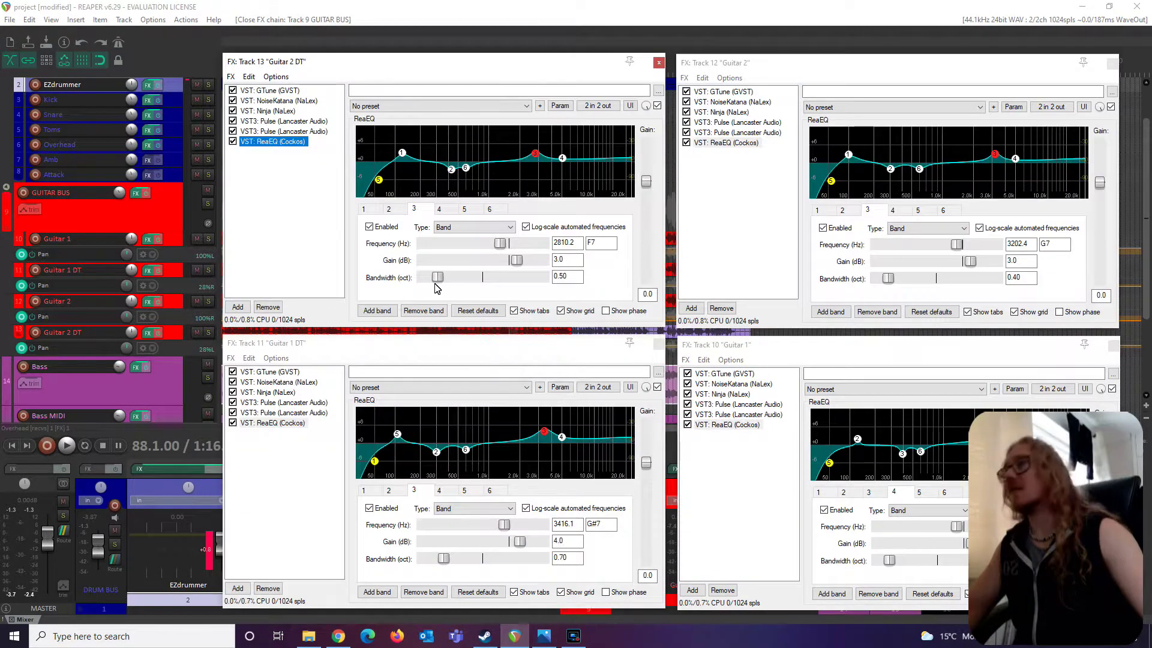
# Step: Add band 7 to the Guitar 2 DT ReaEQ at 4000 Hz with -1 dB gain and a bandwidth of 0.14
pyautogui.click(558, 158)
pyautogui.click(535, 154)
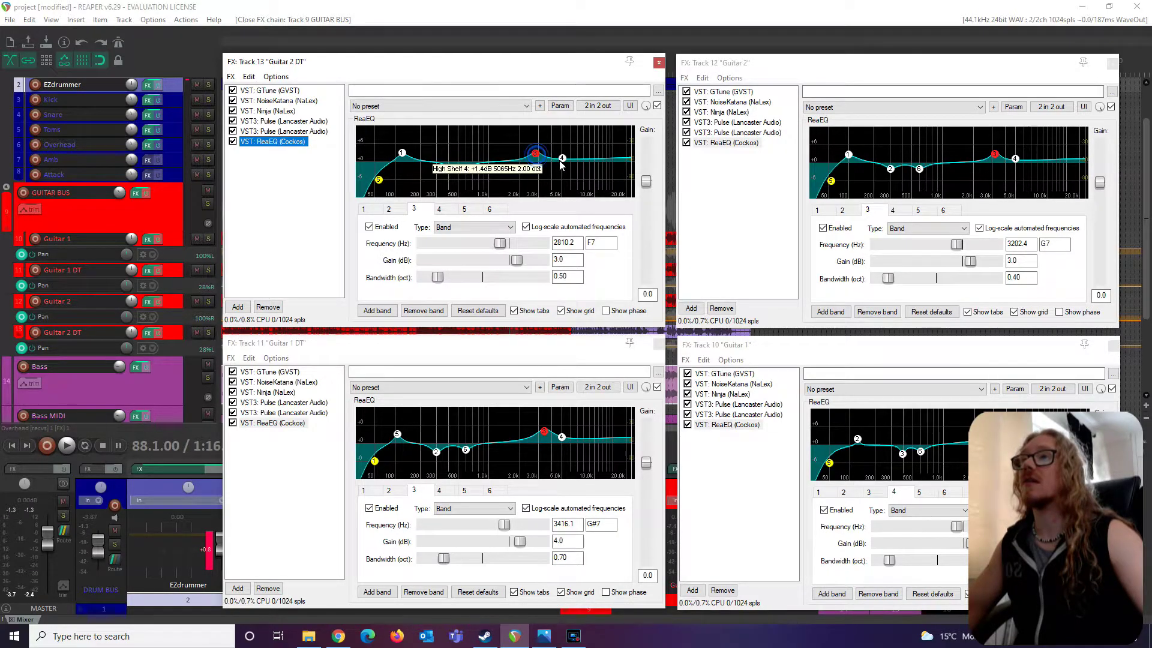
pyautogui.click(562, 159)
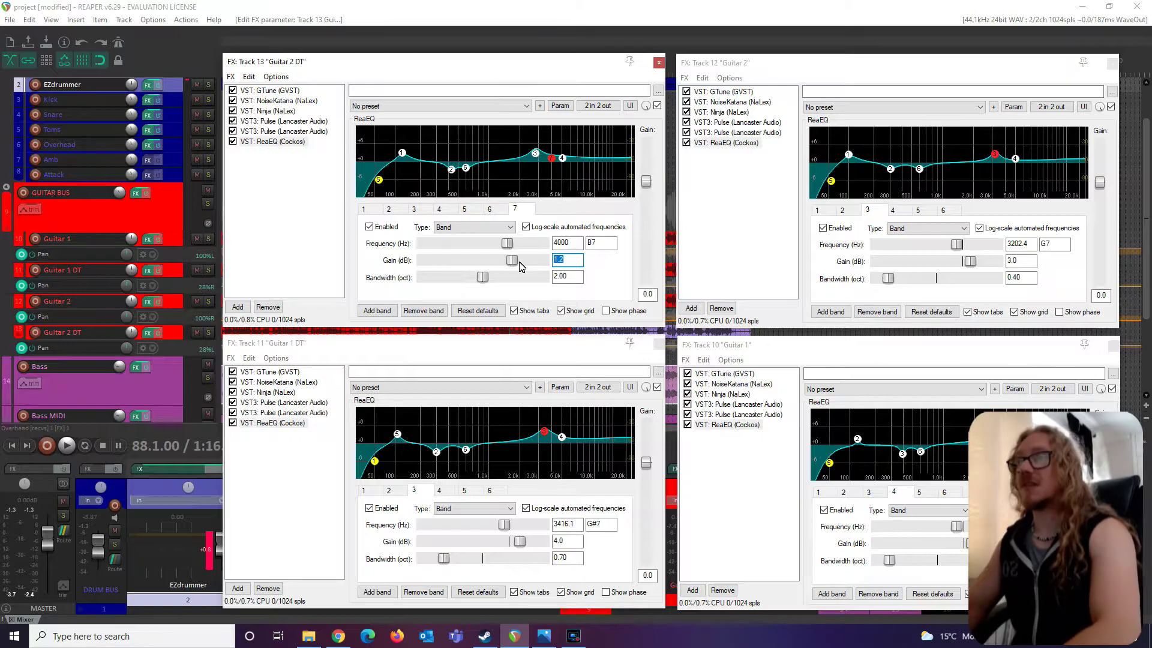
pyautogui.write('-1')
pyautogui.moveTo(483, 277); pyautogui.dragTo(428, 287)
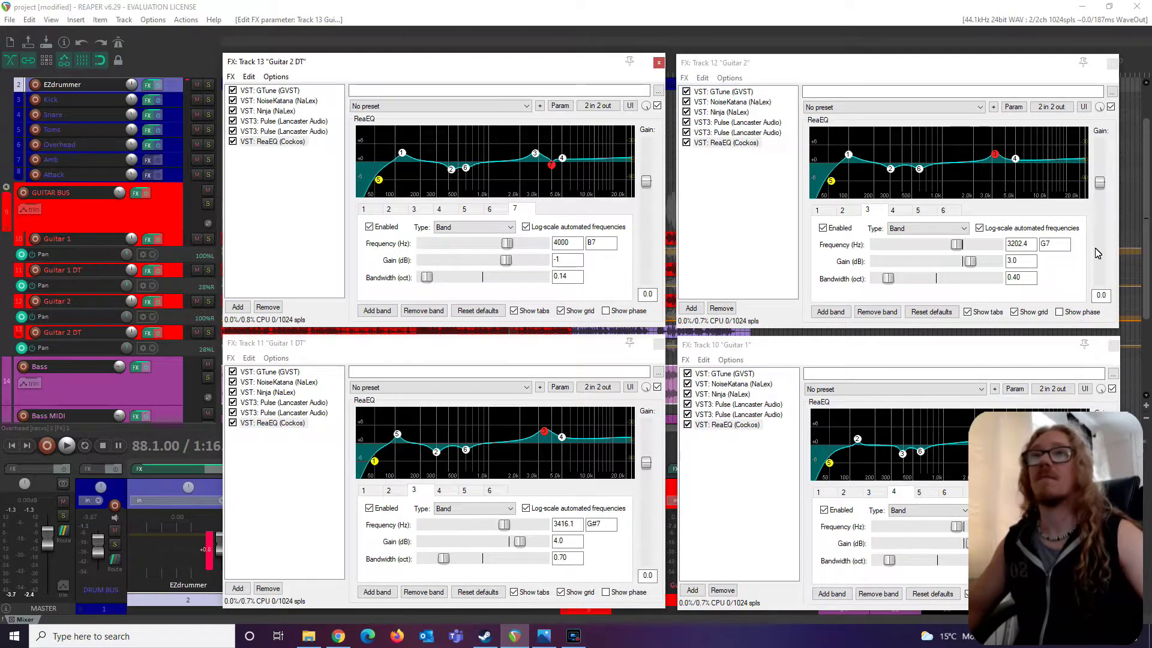
# Step: Add band 7 to the Guitar 2 ReaEQ at 4000 Hz with -1 dB gain and a bandwidth of 0.1
pyautogui.write('4000')
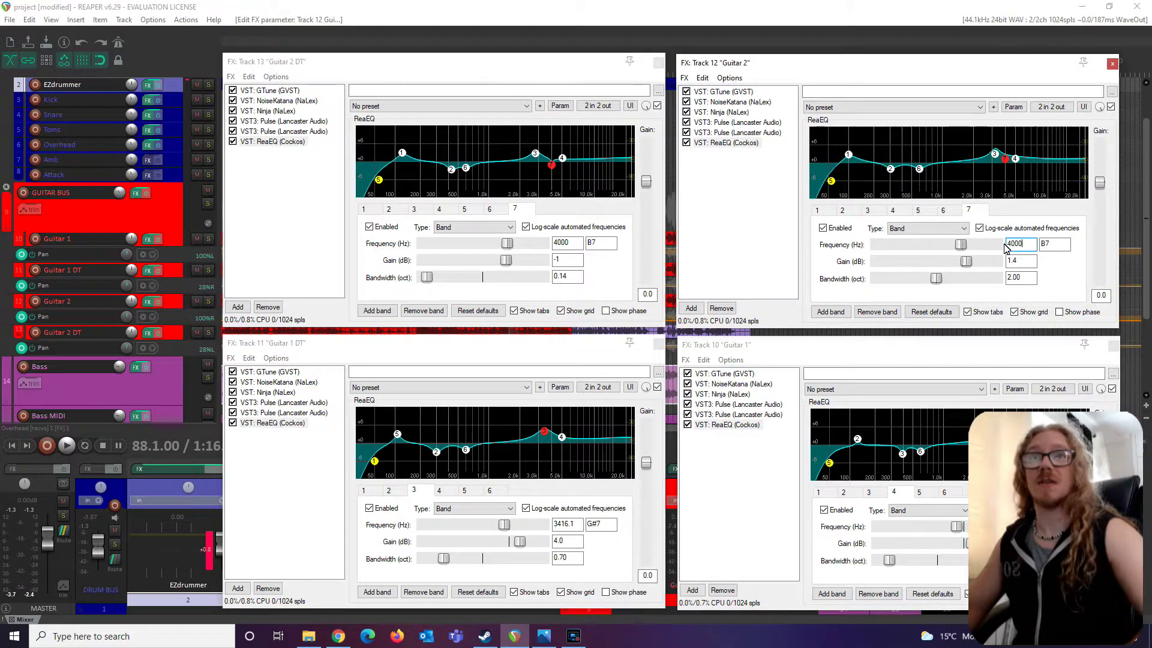
pyautogui.doubleClick(1015, 258)
pyautogui.write('-1')
pyautogui.press('Tab')
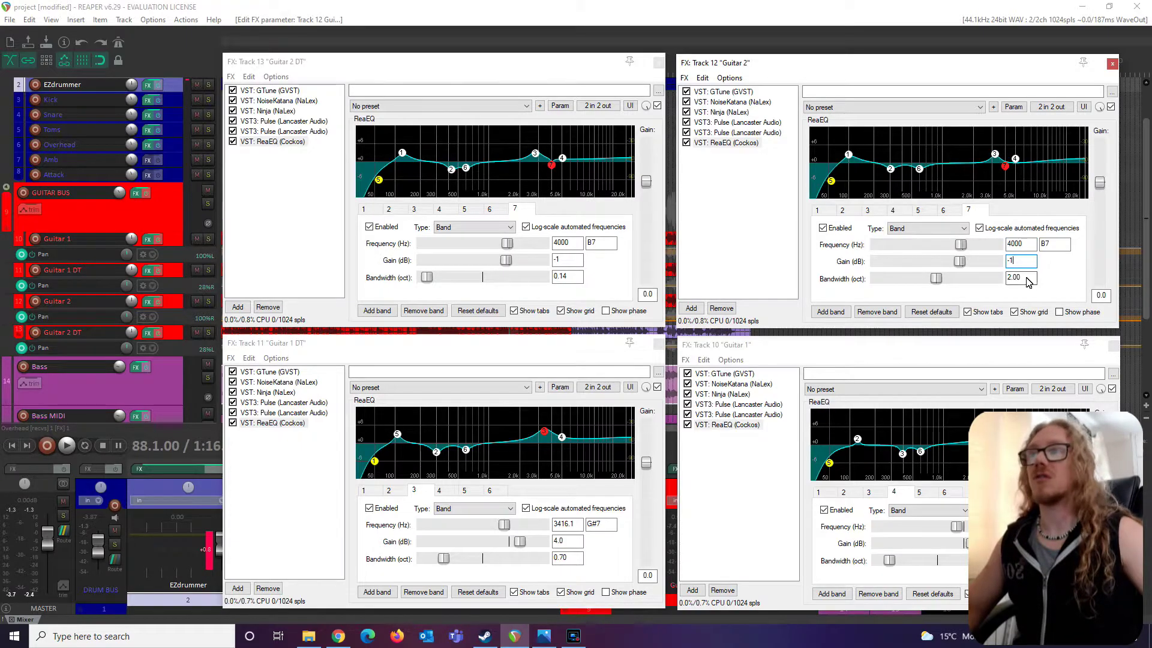
pyautogui.write('0.1')
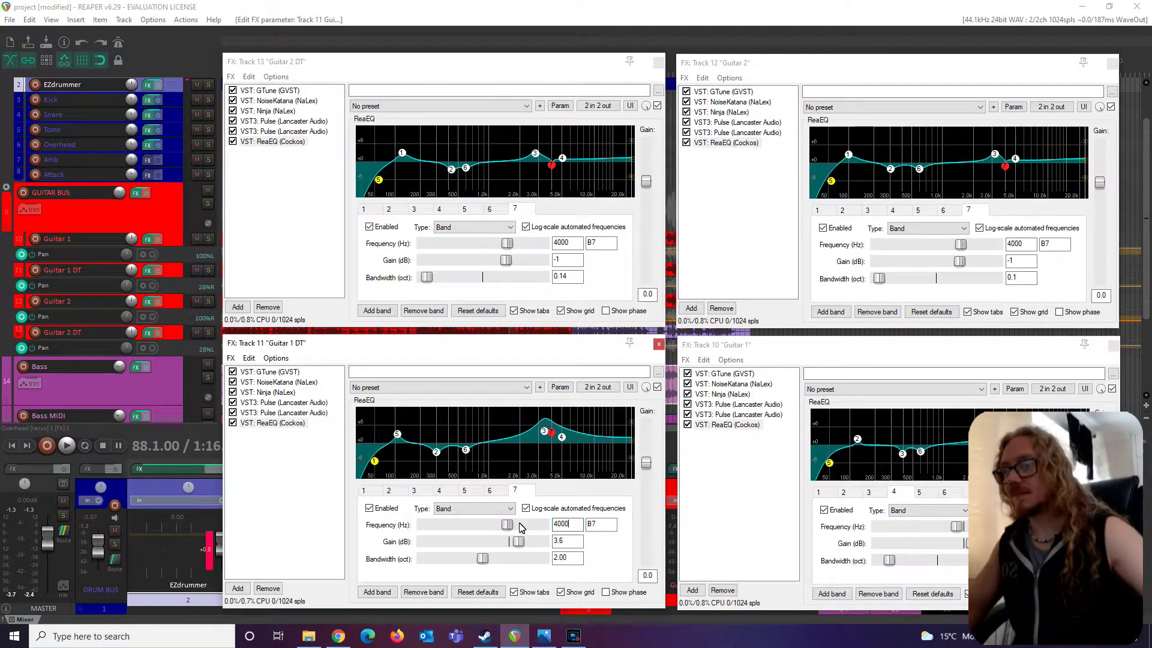
# Step: Set band 7 in the Guitar 1 DT ReaEQ, at 4000 Hz, to -1.5 dB gain and a bandwidth of .1
pyautogui.doubleClick(558, 541)
pyautogui.write('-1')
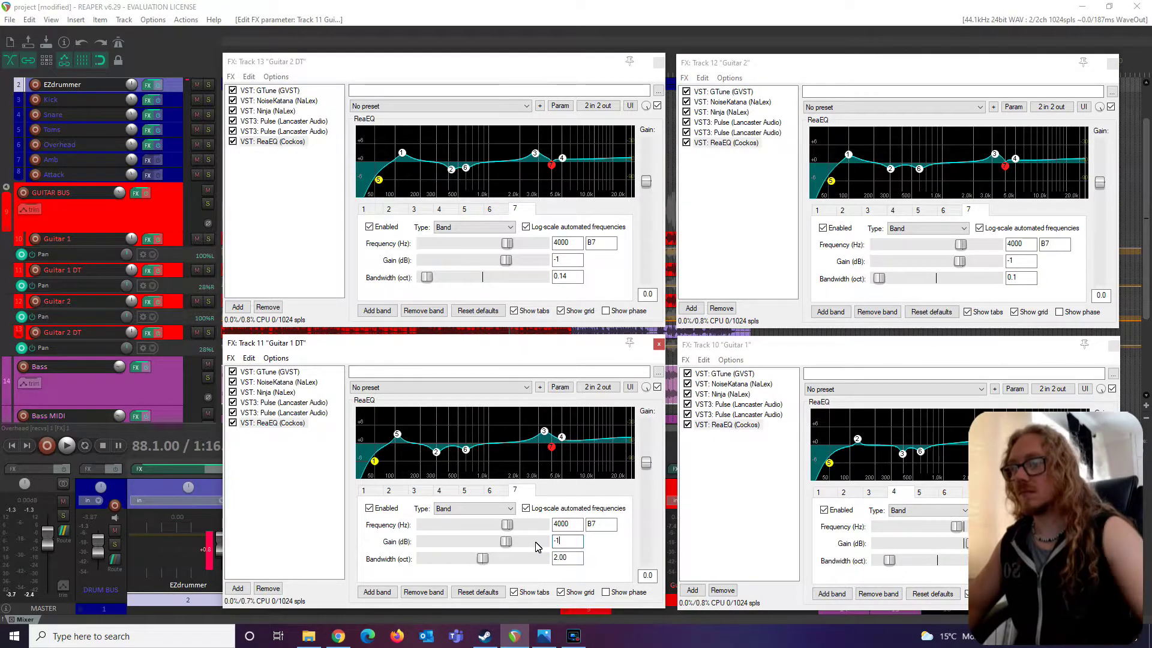
pyautogui.doubleClick(560, 558)
pyautogui.write('.1')
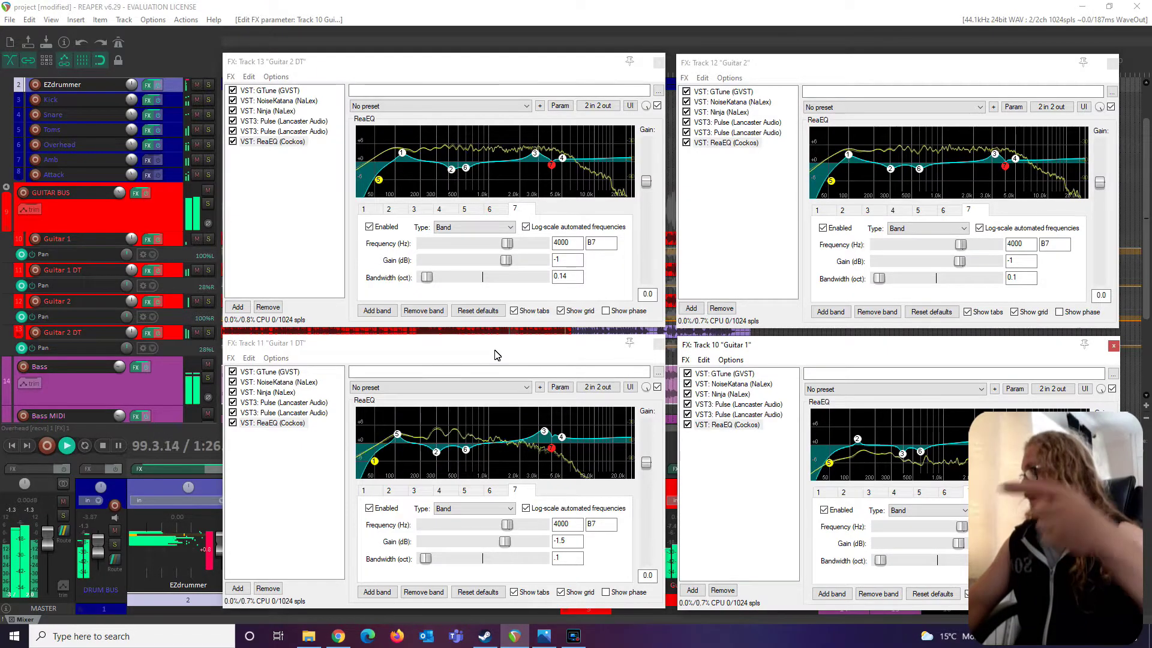
# Step: Stop the playback and close the FX windows of all four guitar tracks
pyautogui.press('space')
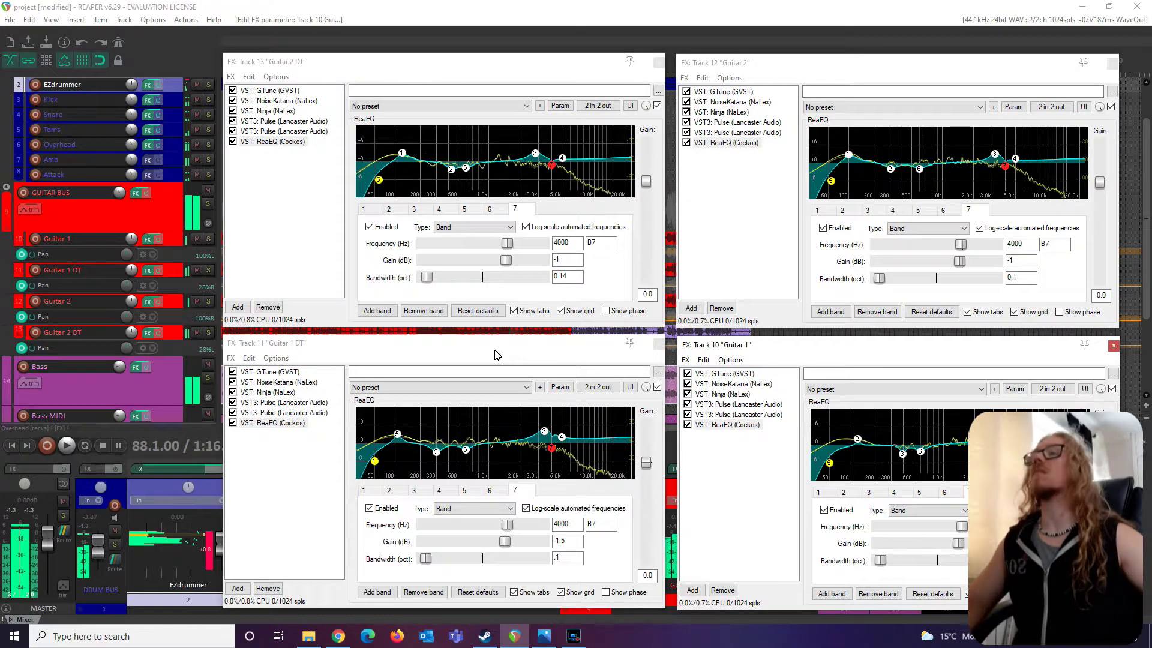
pyautogui.click(659, 62)
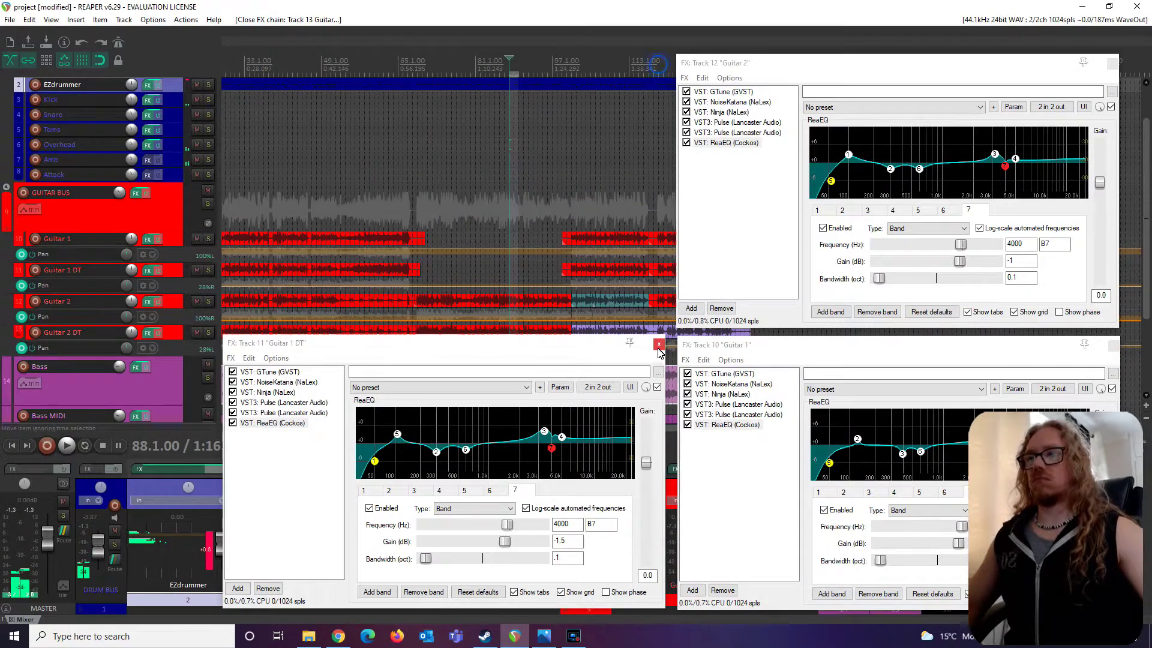
pyautogui.click(658, 343)
pyautogui.click(1113, 345)
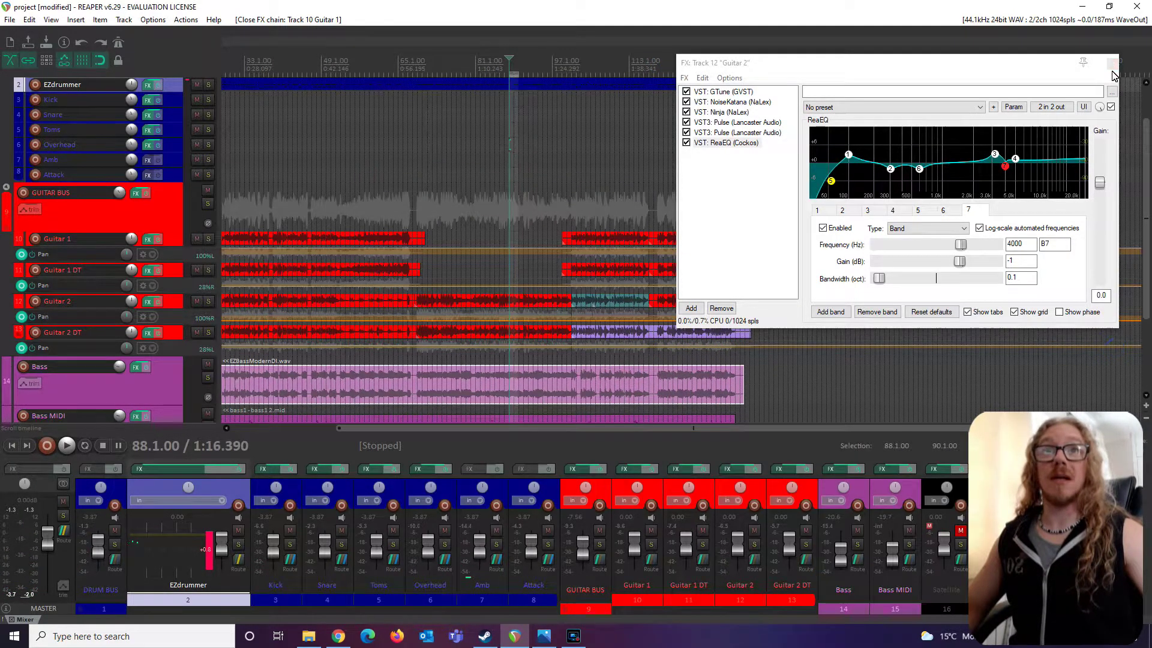
pyautogui.click(1112, 63)
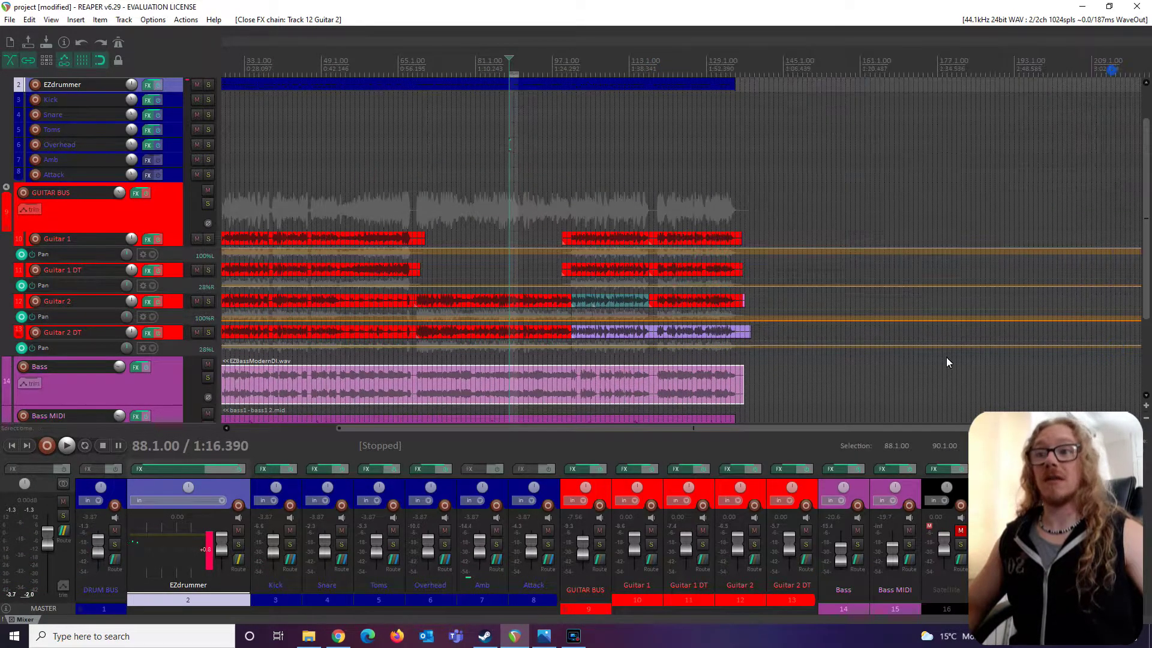
# Step: Add band 6 to the Bass ReaEQ at 2000 Hz with -1.5 dB gain and a bandwidth of .1
pyautogui.click(840, 469)
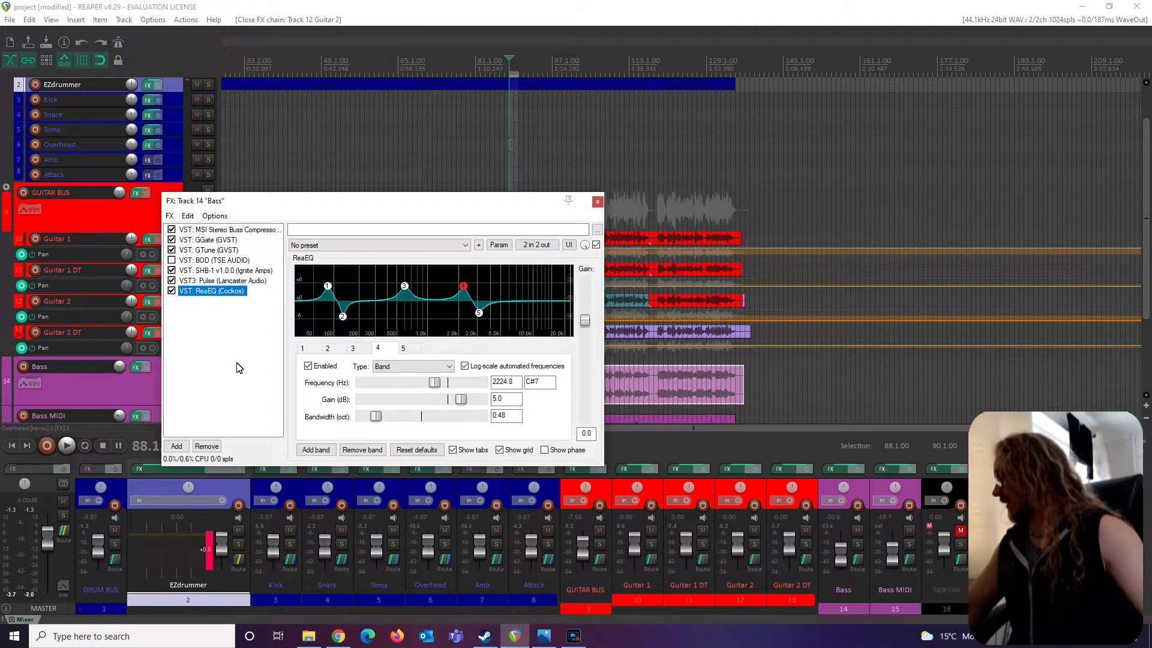
pyautogui.moveTo(464, 289)
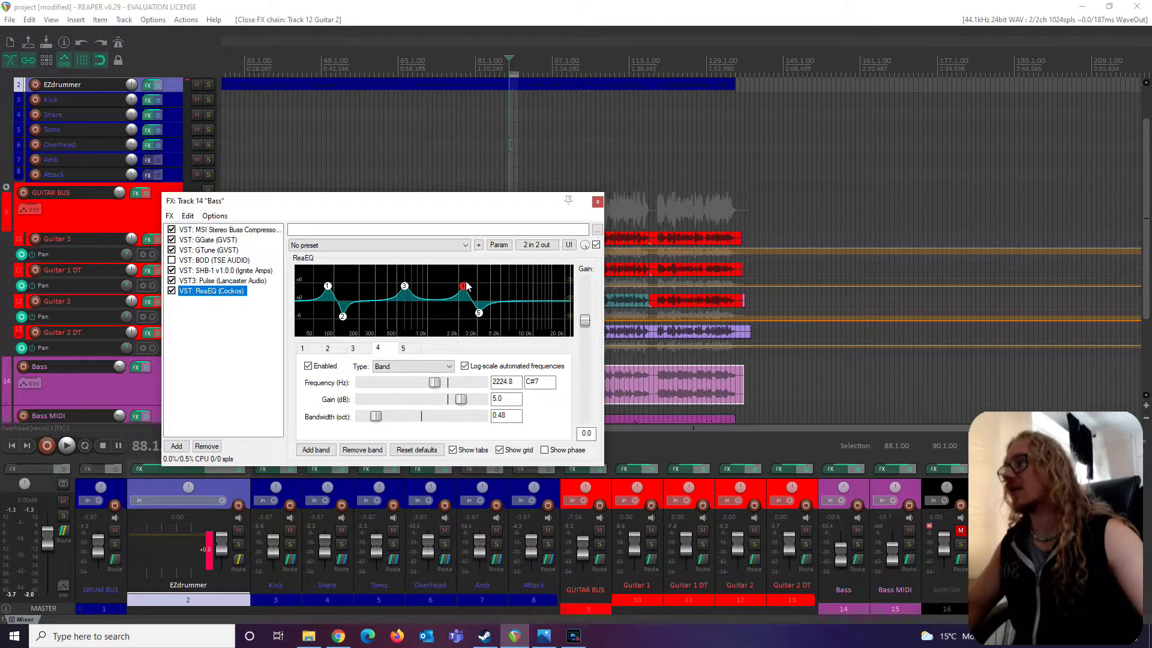
pyautogui.doubleClick(454, 297)
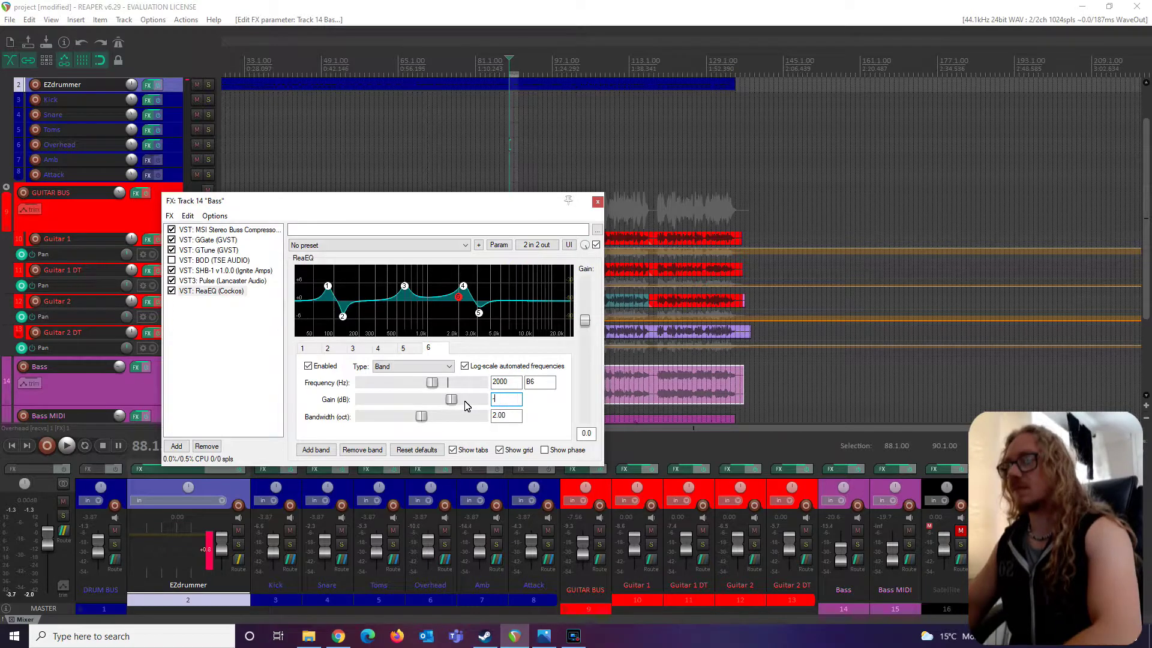
pyautogui.write('-1')
pyautogui.write('1')
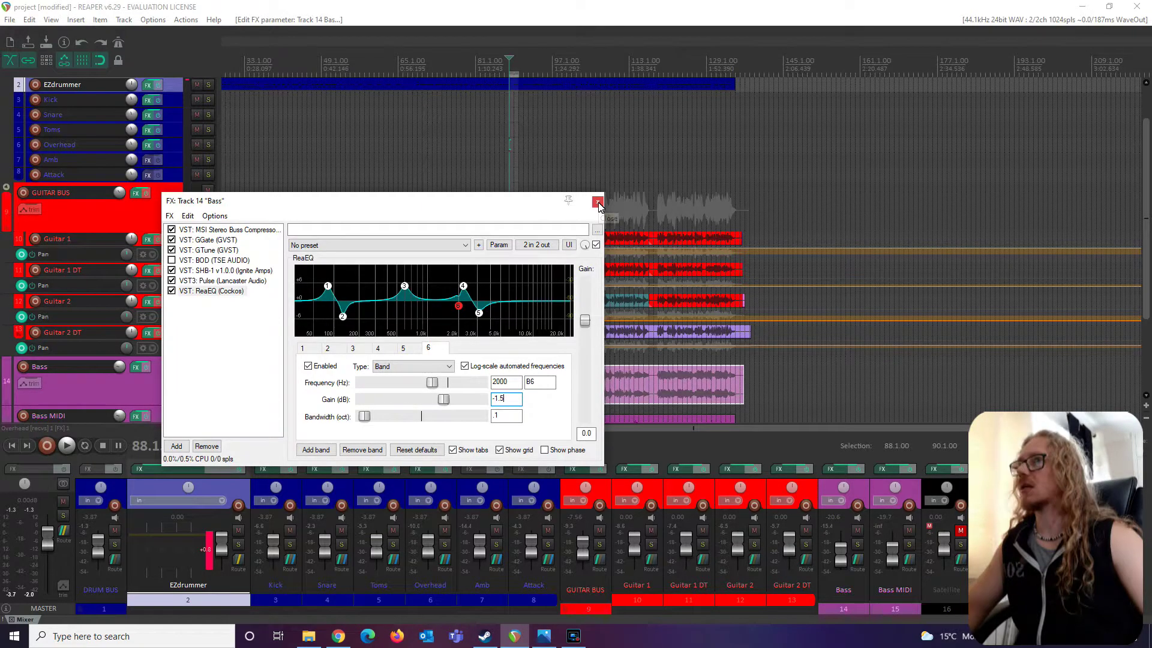
# Step: Play back the full mix to hear the Bass cut, and close the Bass FX window
pyautogui.press('space')
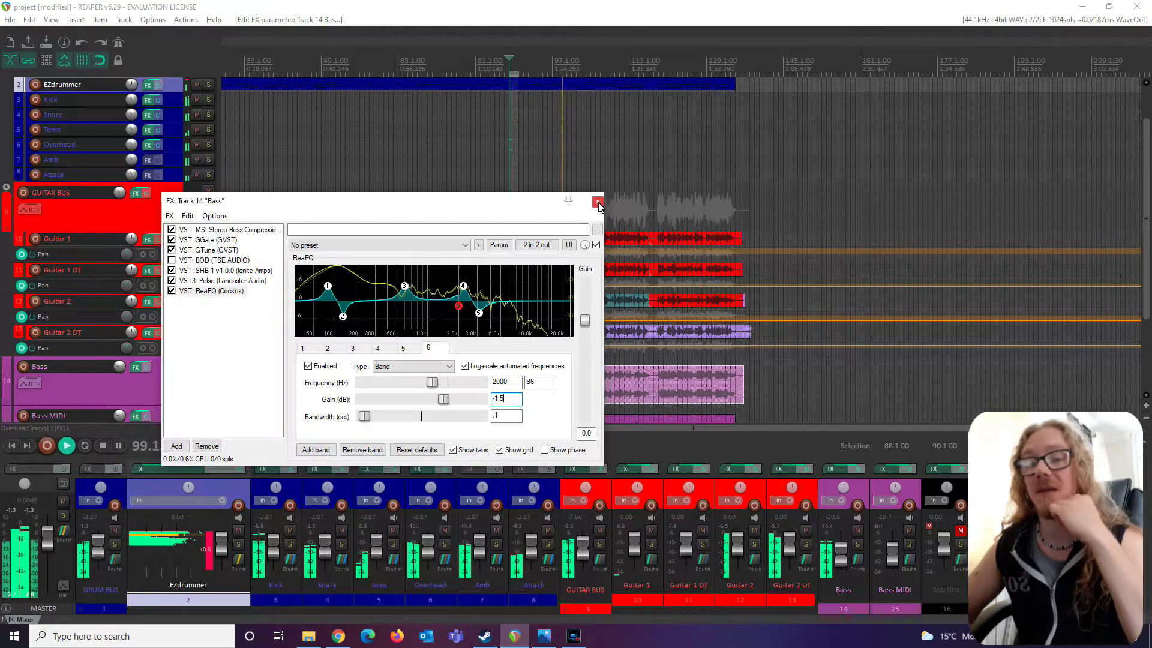
pyautogui.press('space')
pyautogui.click(598, 203)
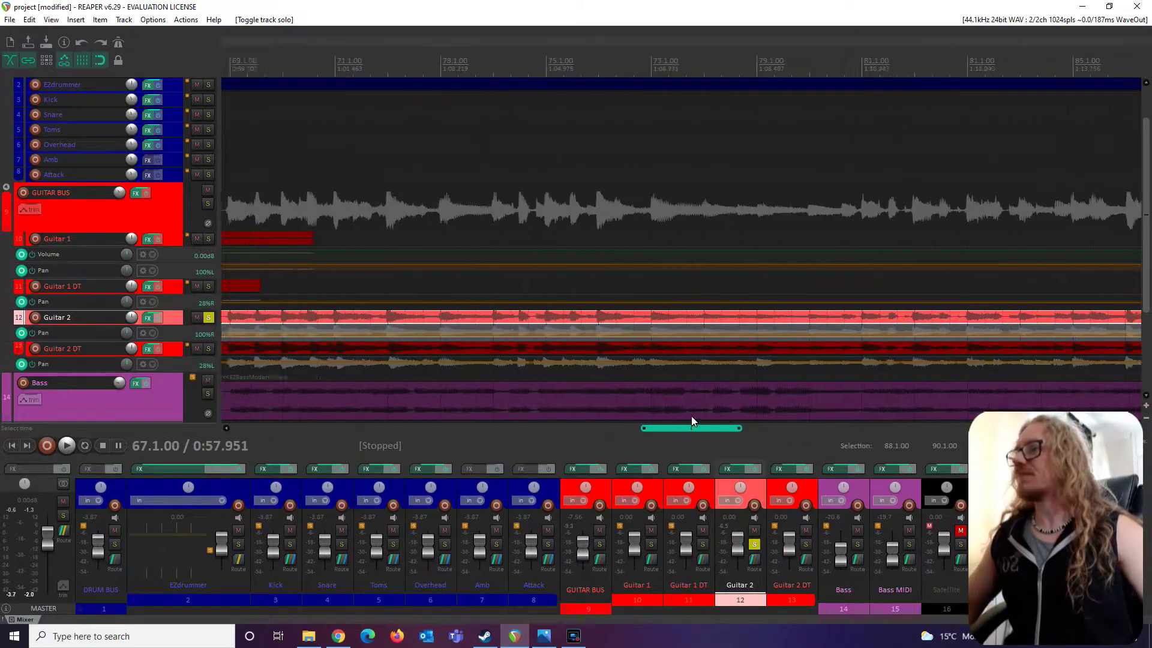
# Step: Paste a copy of the Guitar 2 item starting near measure 68 onto the Guitar 1 track
pyautogui.moveTo(691, 417); pyautogui.dragTo(671, 415)
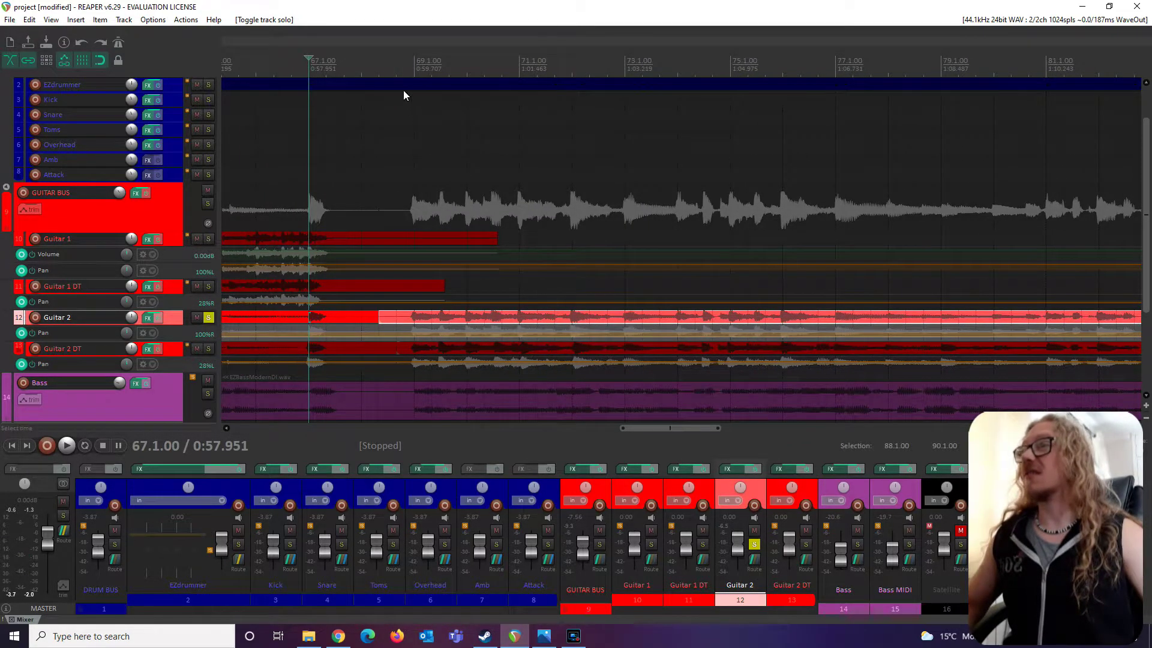
pyautogui.click(394, 73)
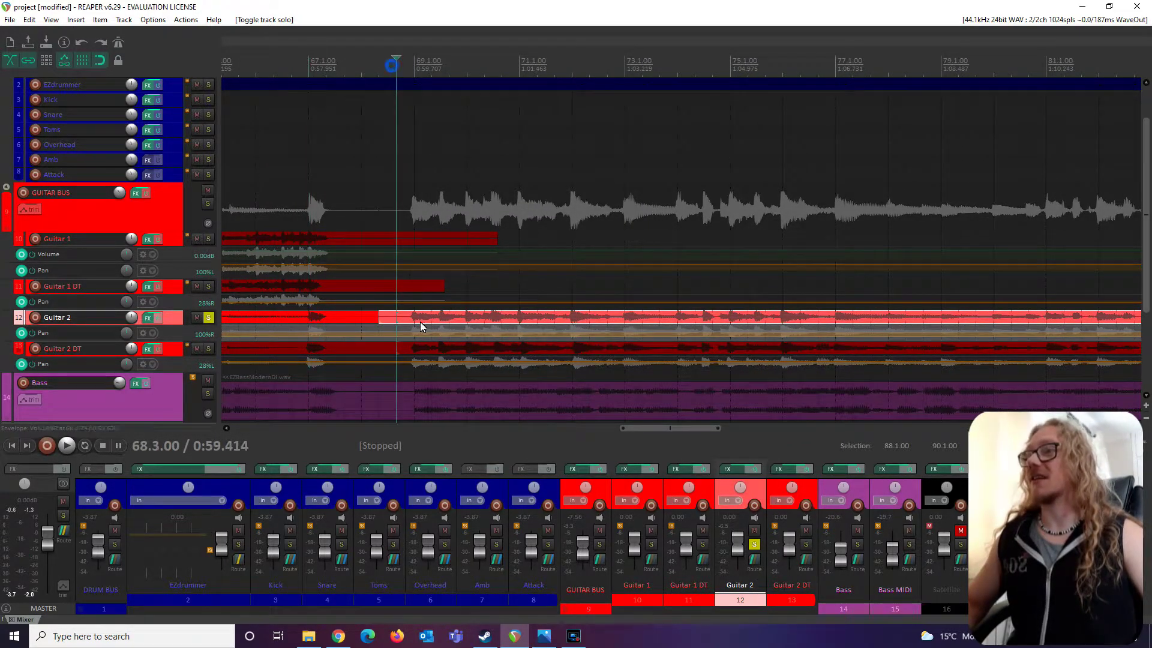
pyautogui.moveTo(687, 429); pyautogui.dragTo(658, 428)
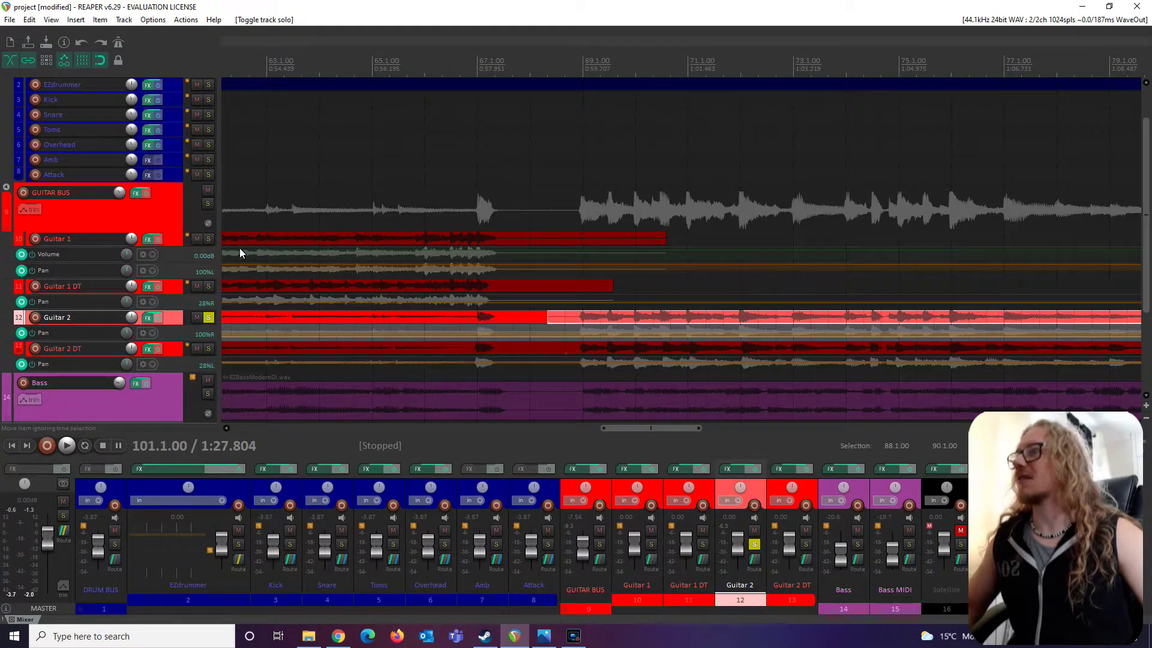
pyautogui.click(172, 242)
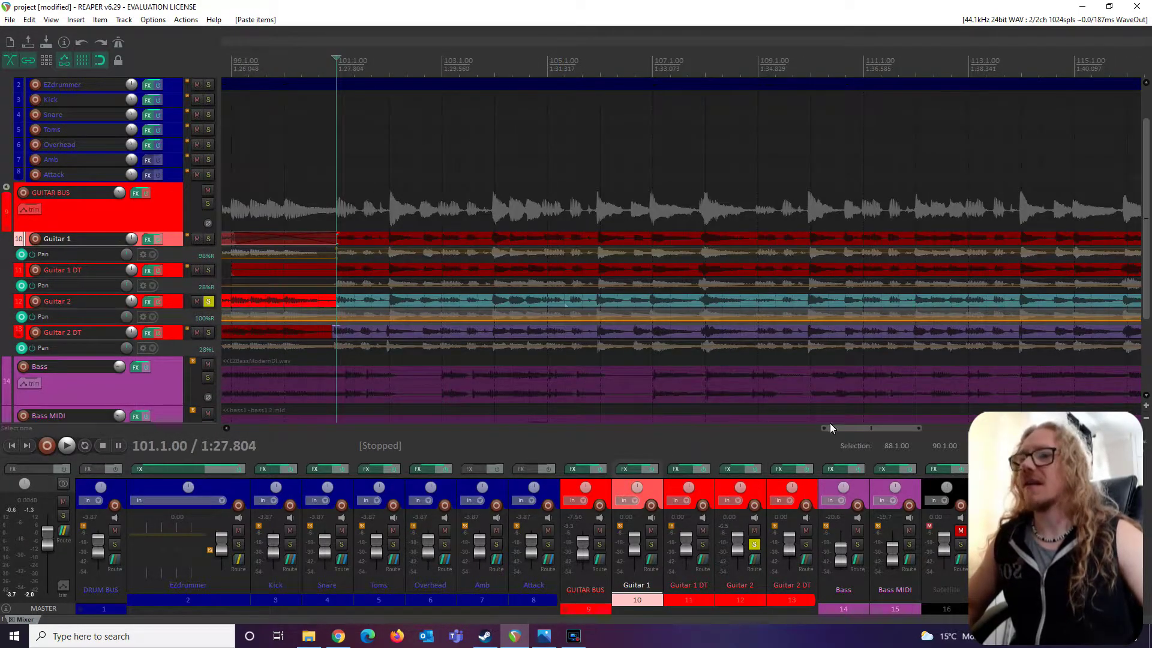
# Step: Set the pasted Guitar 1 item's pan envelope to 100% left and extend the following item's start to slightly before measure 101
pyautogui.moveTo(830, 428); pyautogui.dragTo(662, 430)
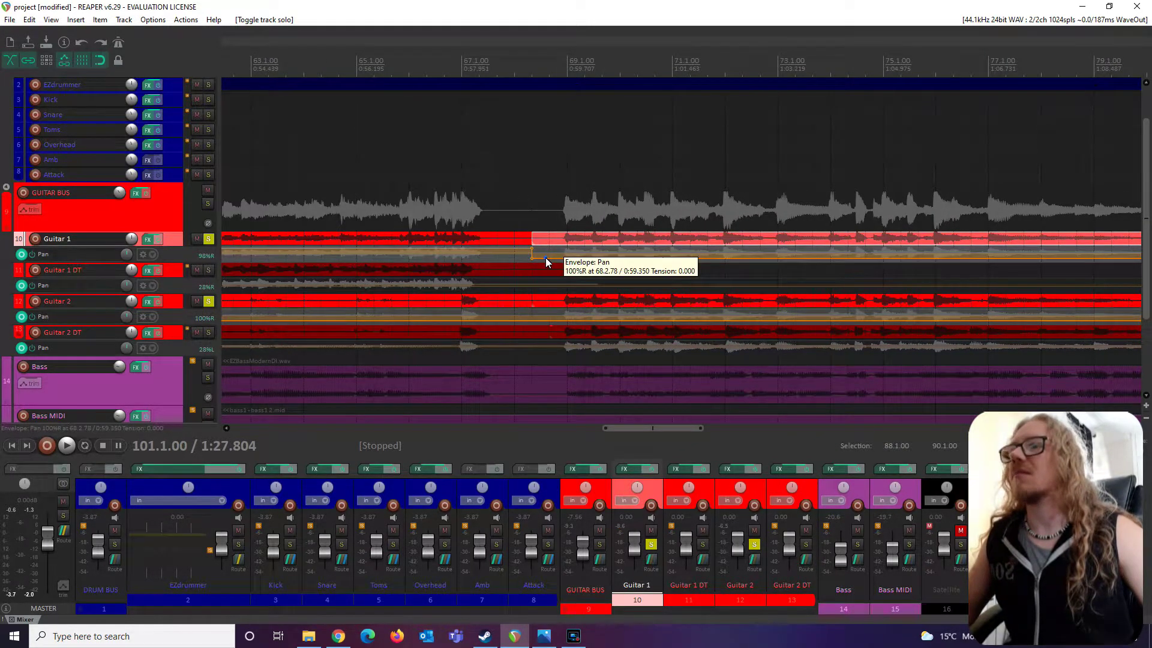
pyautogui.moveTo(545, 257); pyautogui.dragTo(544, 236)
pyautogui.moveTo(658, 429); pyautogui.dragTo(839, 414)
pyautogui.moveTo(650, 239); pyautogui.dragTo(635, 242)
# Step: Listen to the soloed Guitar 1 and Guitar 2 tracks around measure 101 and again from measure 75
pyautogui.press('space')
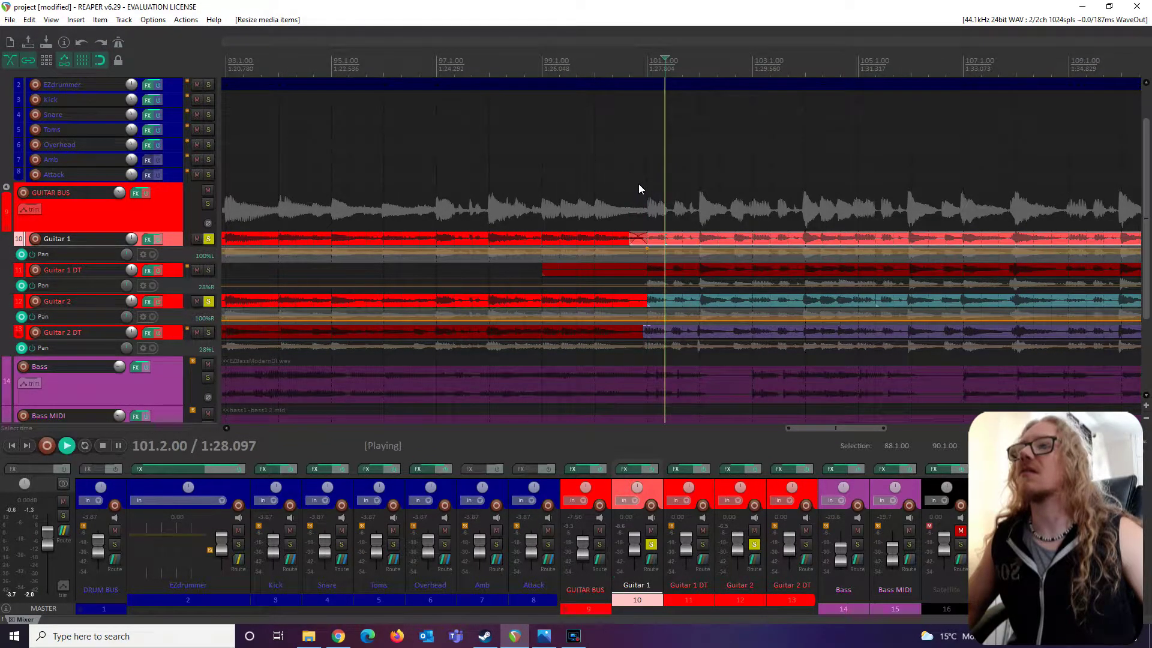
pyautogui.click(576, 40)
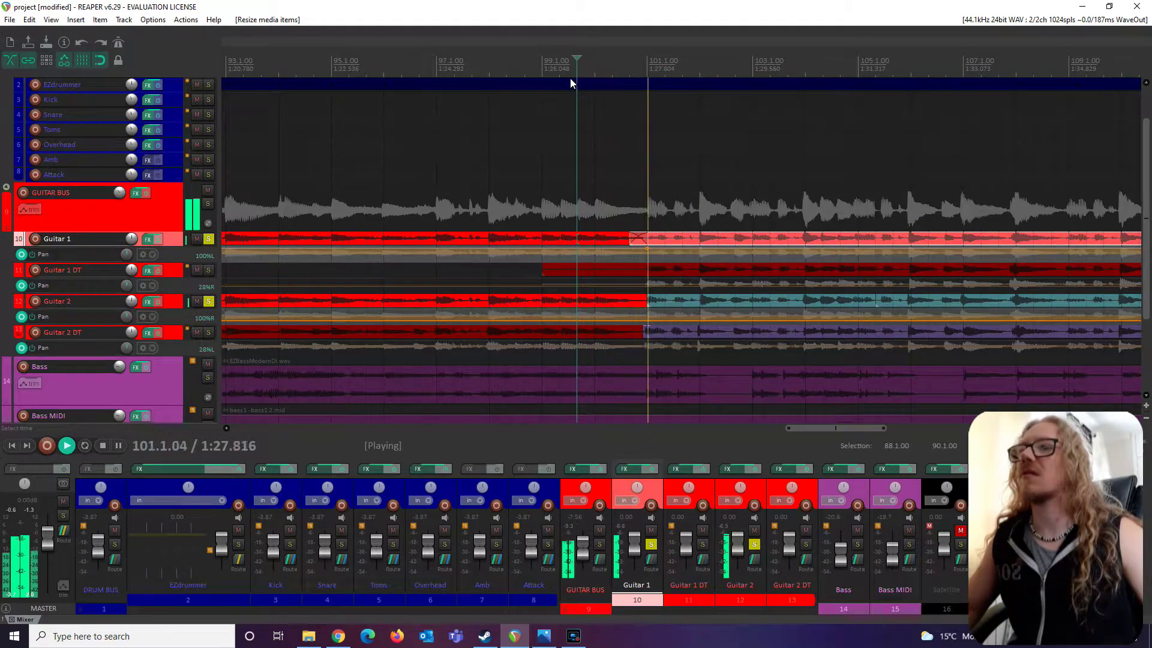
pyautogui.press('space')
pyautogui.moveTo(803, 430); pyautogui.dragTo(677, 429)
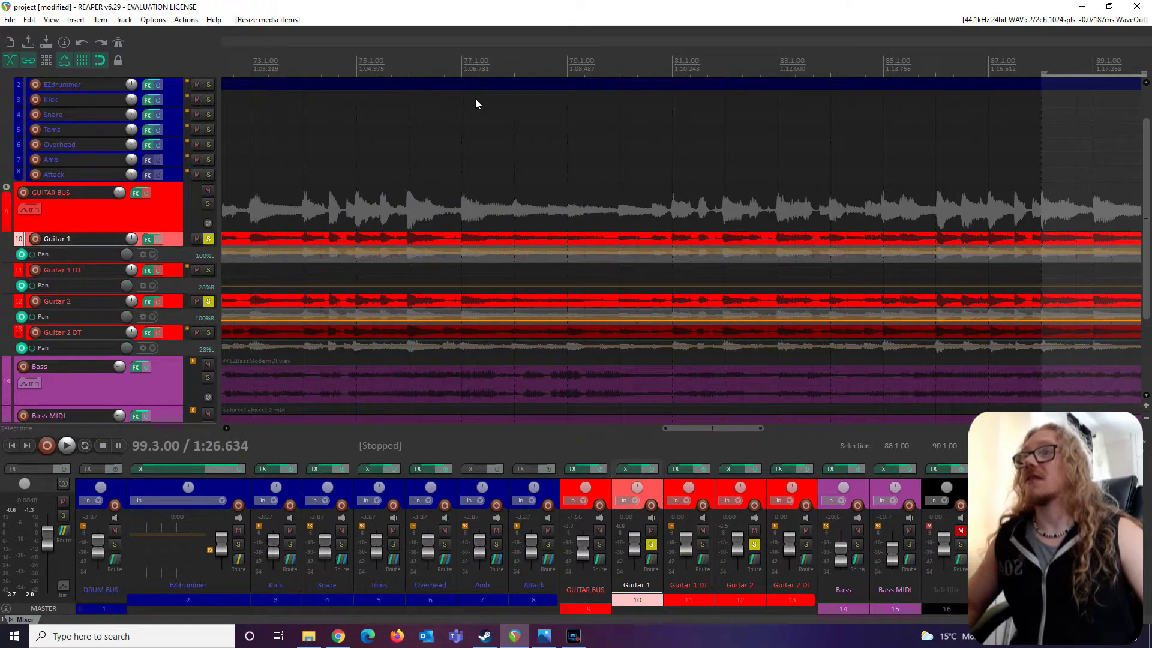
pyautogui.click(370, 65)
pyautogui.press('space')
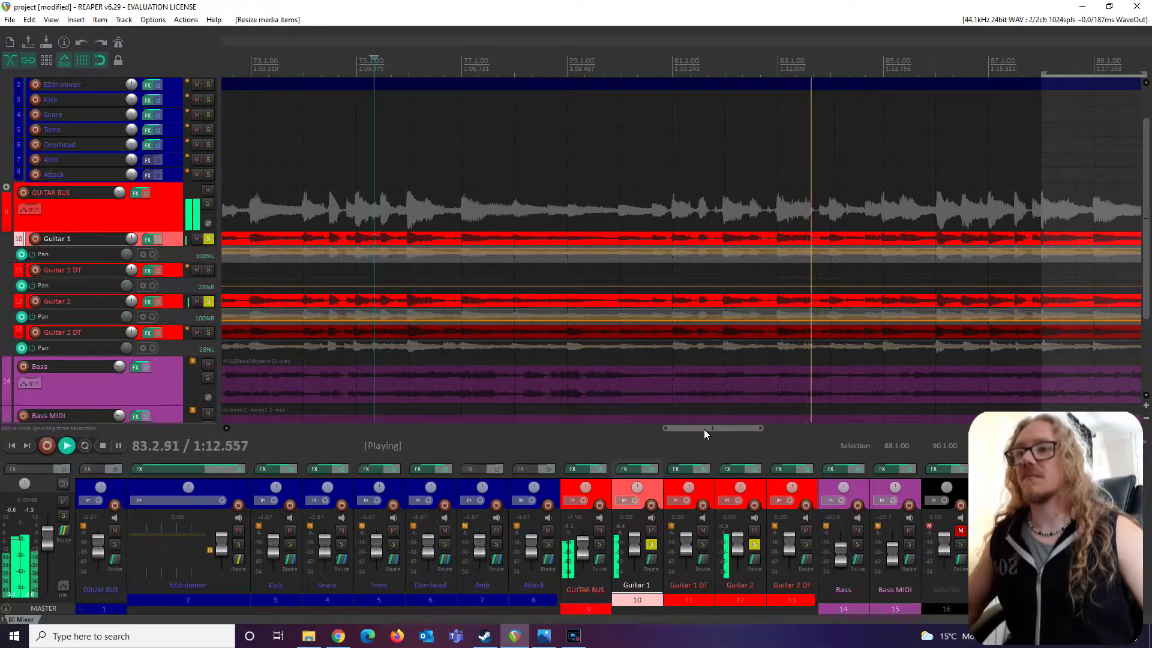
pyautogui.press('space')
# Step: Shift the copied Guitar 1 item slightly later than the matching Guitar 2 item near measure 69
pyautogui.moveTo(704, 430); pyautogui.dragTo(632, 430)
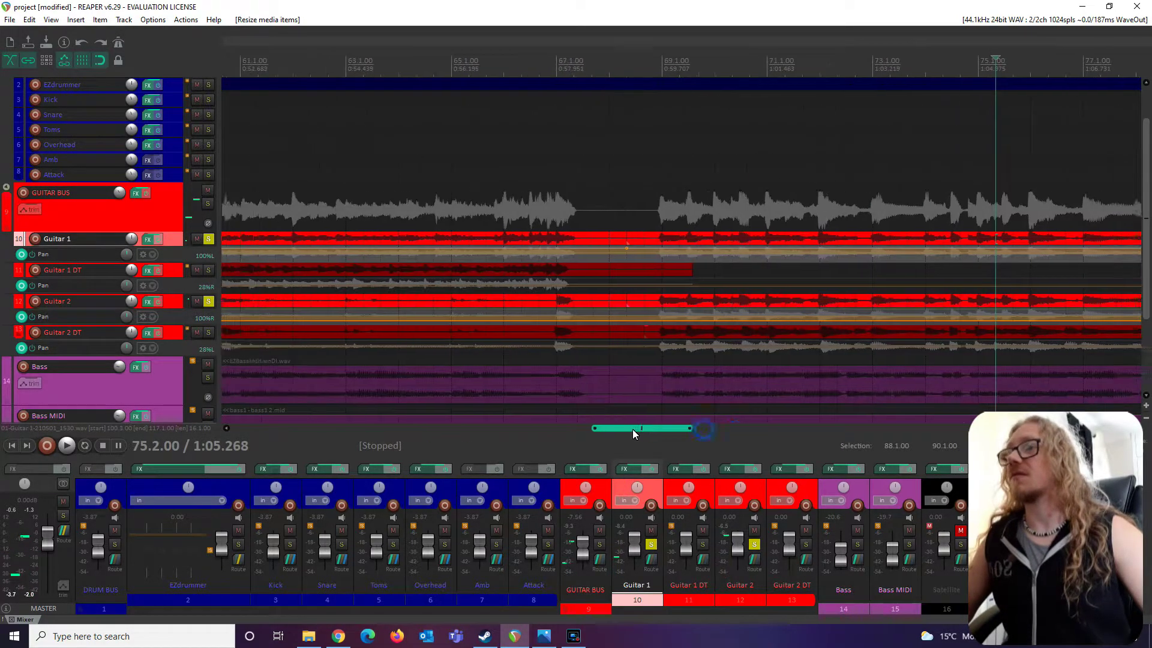
pyautogui.click(683, 240)
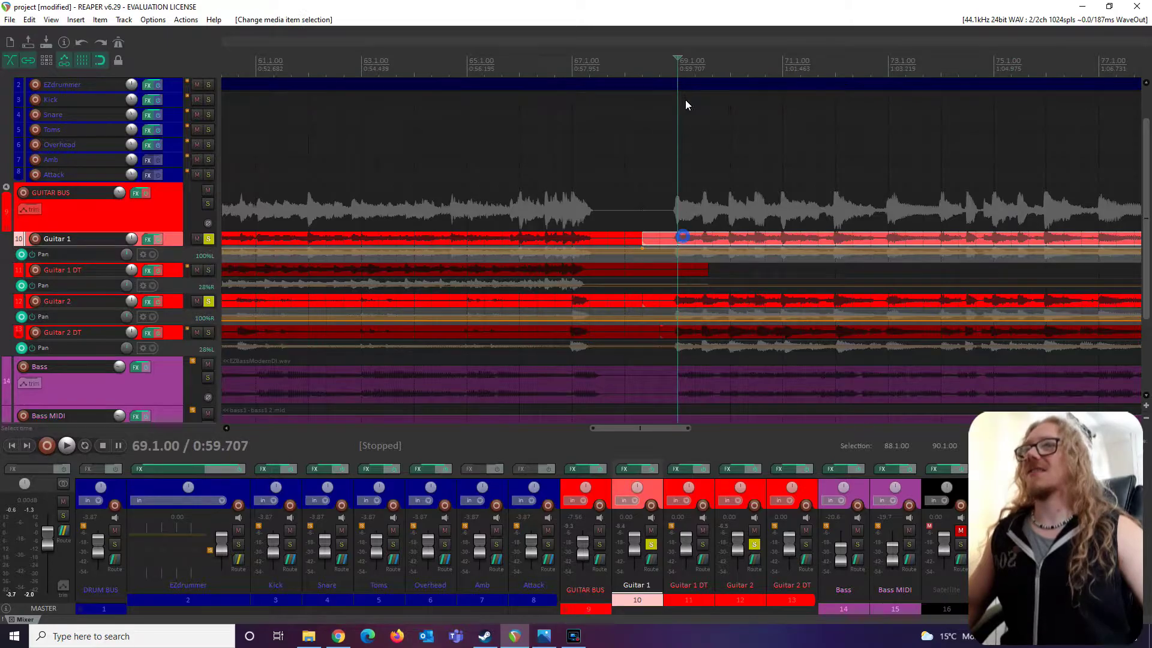
pyautogui.scroll(5, 708, 245)
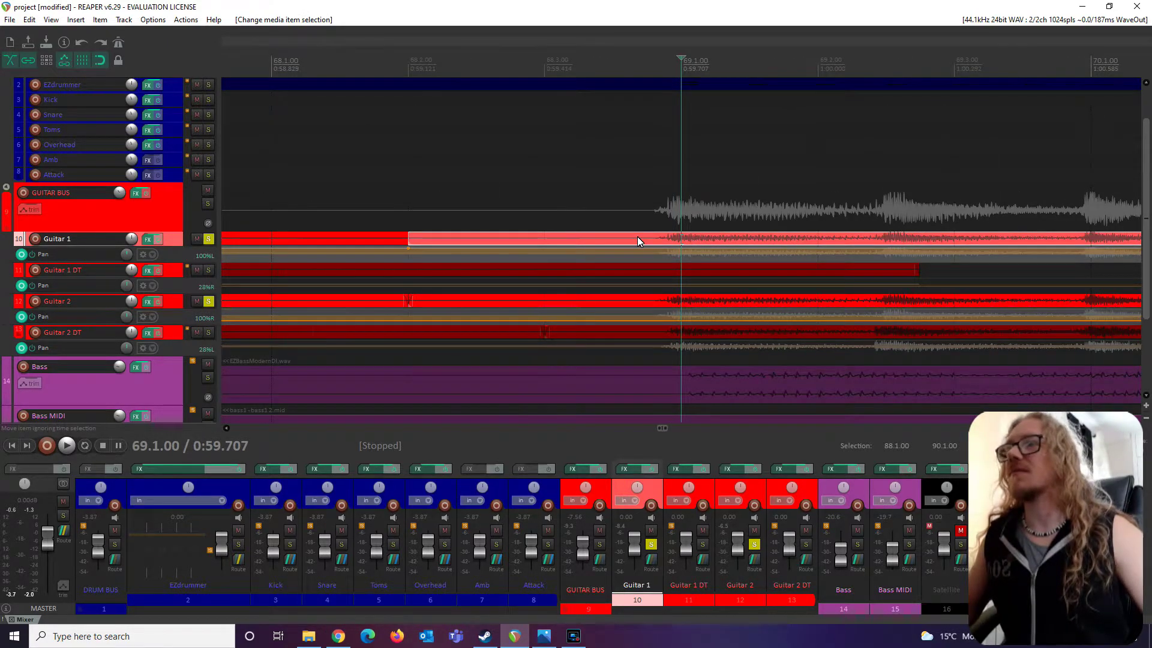
pyautogui.scroll(3, 637, 236)
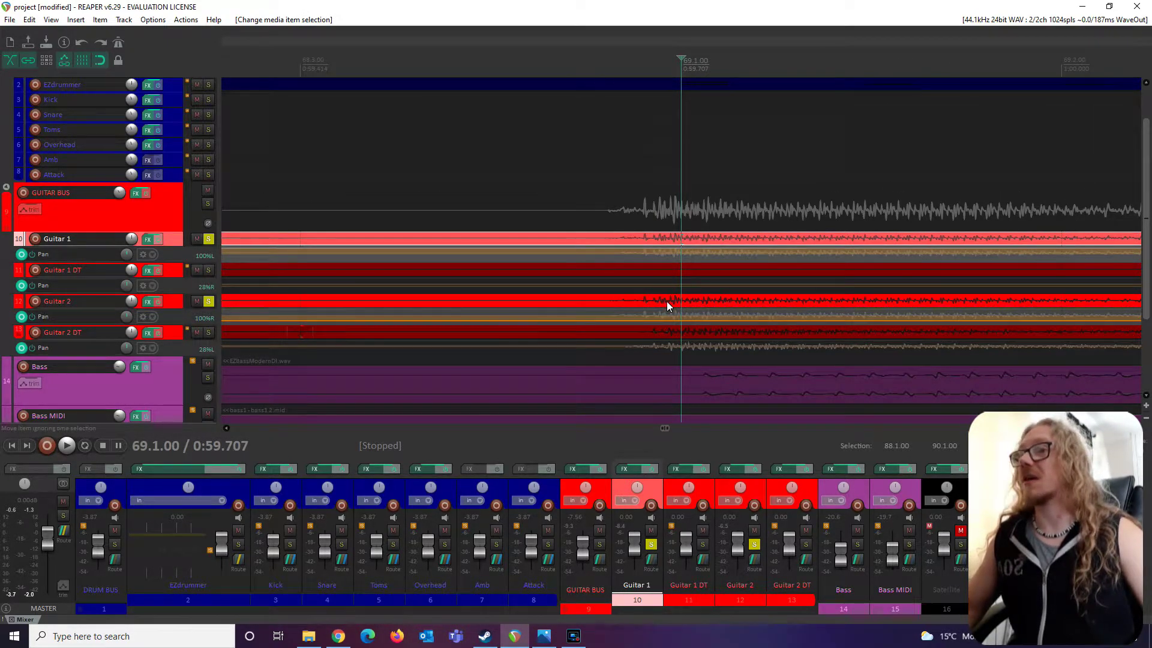
pyautogui.scroll(5, 672, 231)
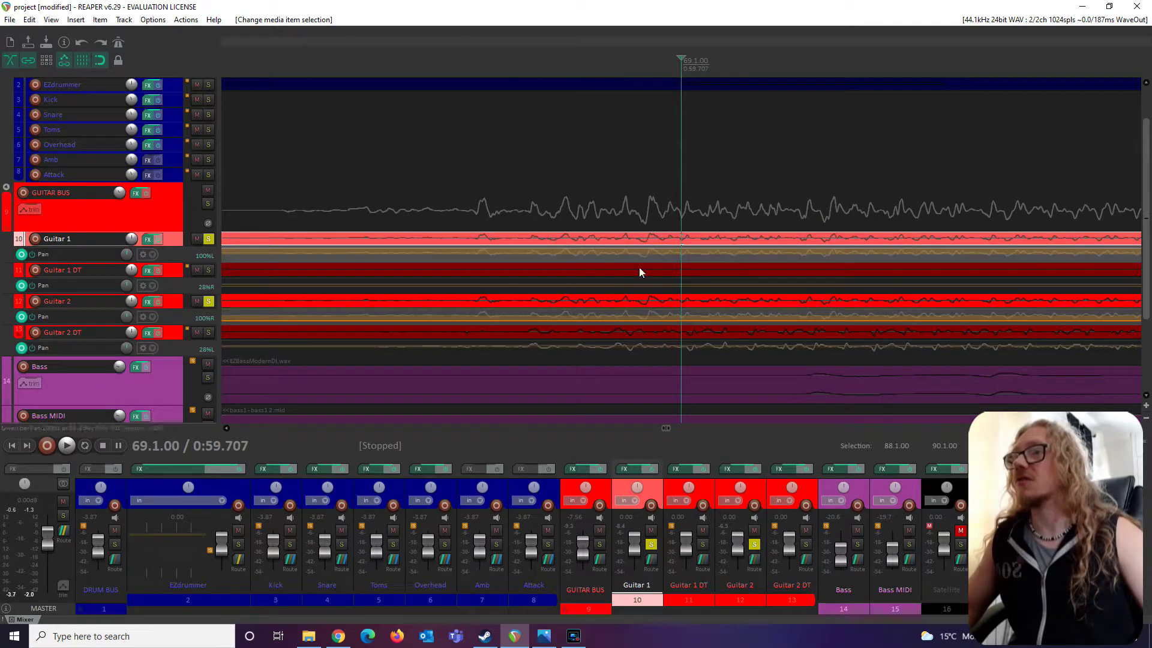
pyautogui.click(225, 431)
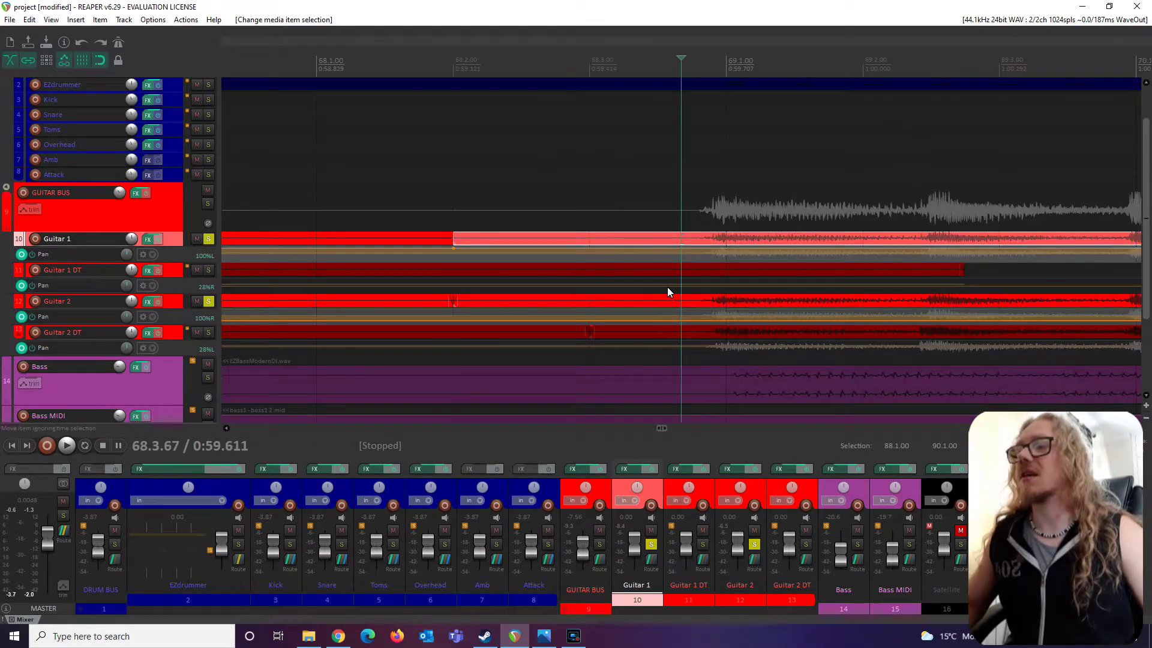
pyautogui.scroll(4, 722, 216)
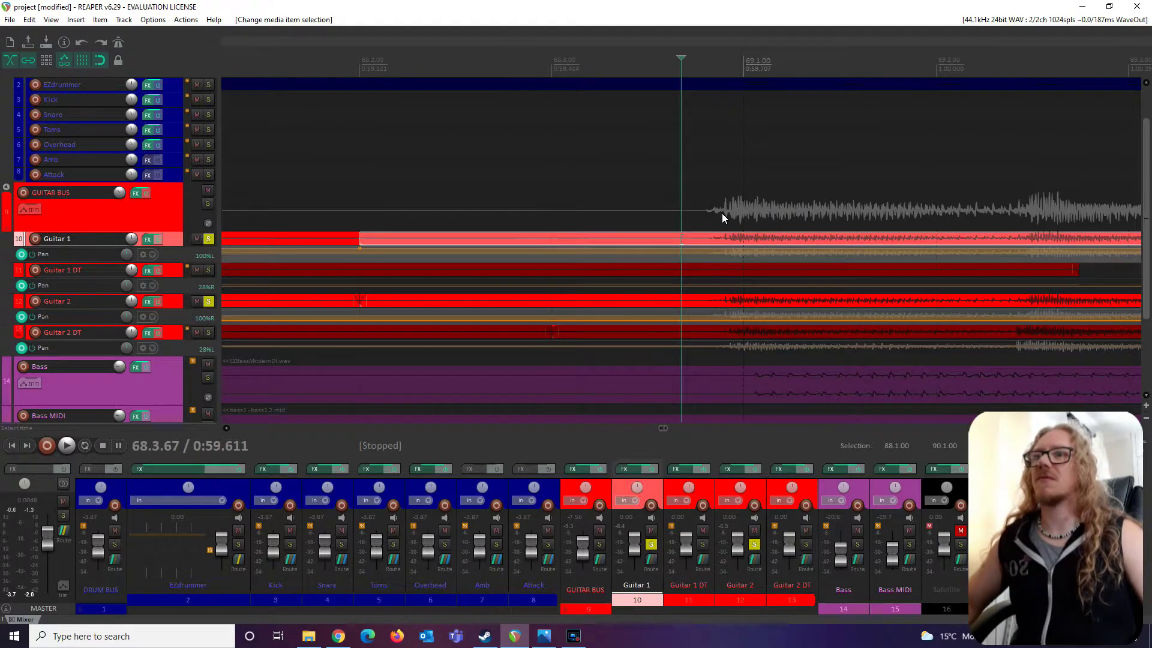
pyautogui.moveTo(664, 431); pyautogui.dragTo(668, 430)
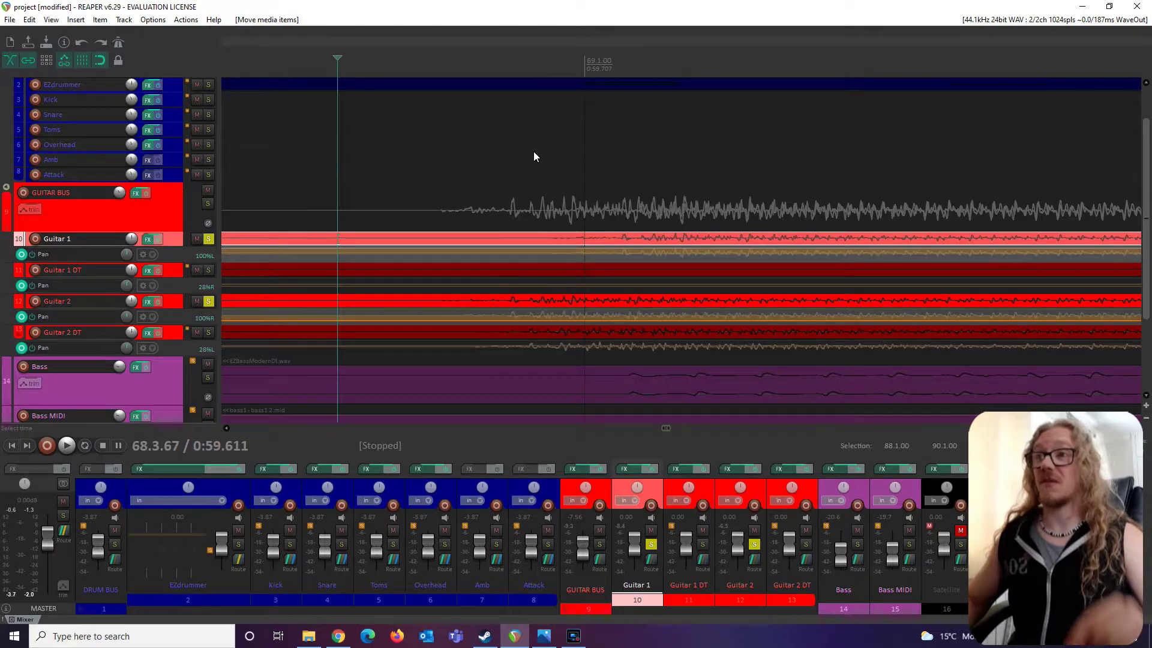
# Step: Play back the two offset guitars from measure 68, and undo the move of the Guitar 1 item
pyautogui.press('space')
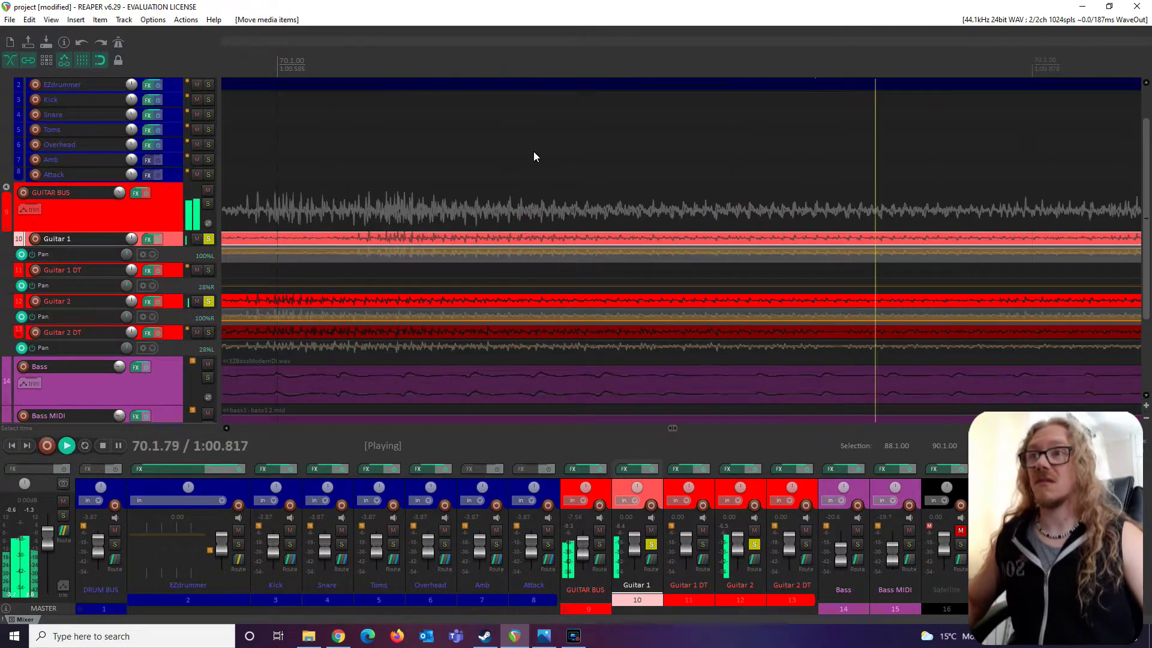
pyautogui.press('space')
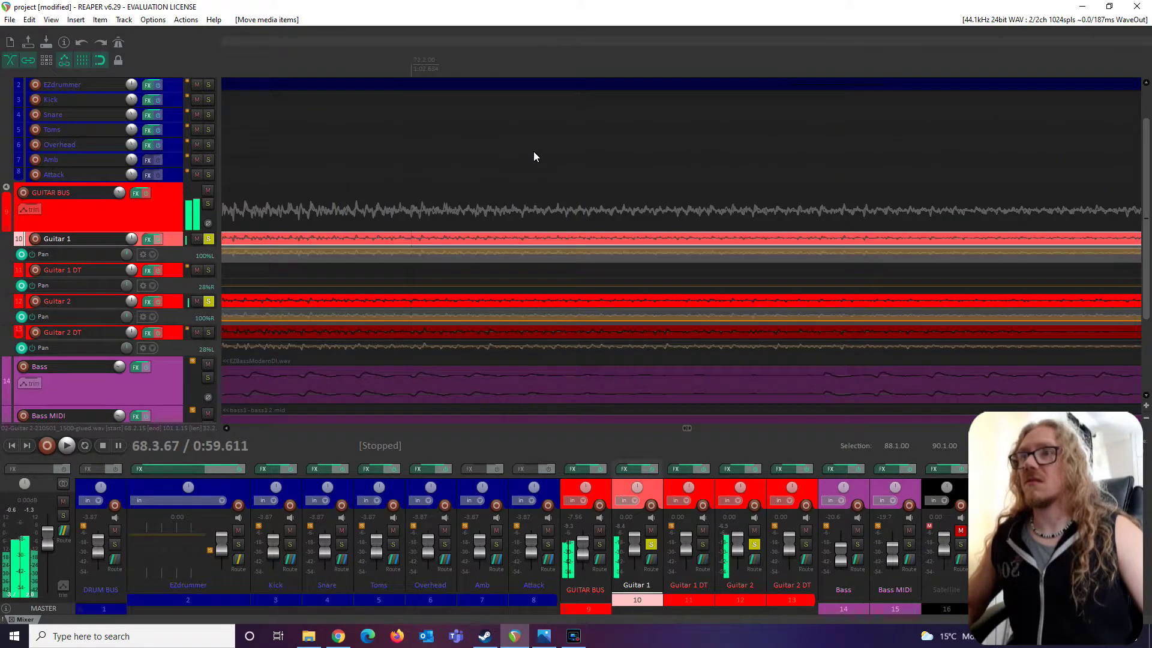
pyautogui.moveTo(688, 428); pyautogui.dragTo(670, 430)
pyautogui.hotkey('ctrl', 'z')
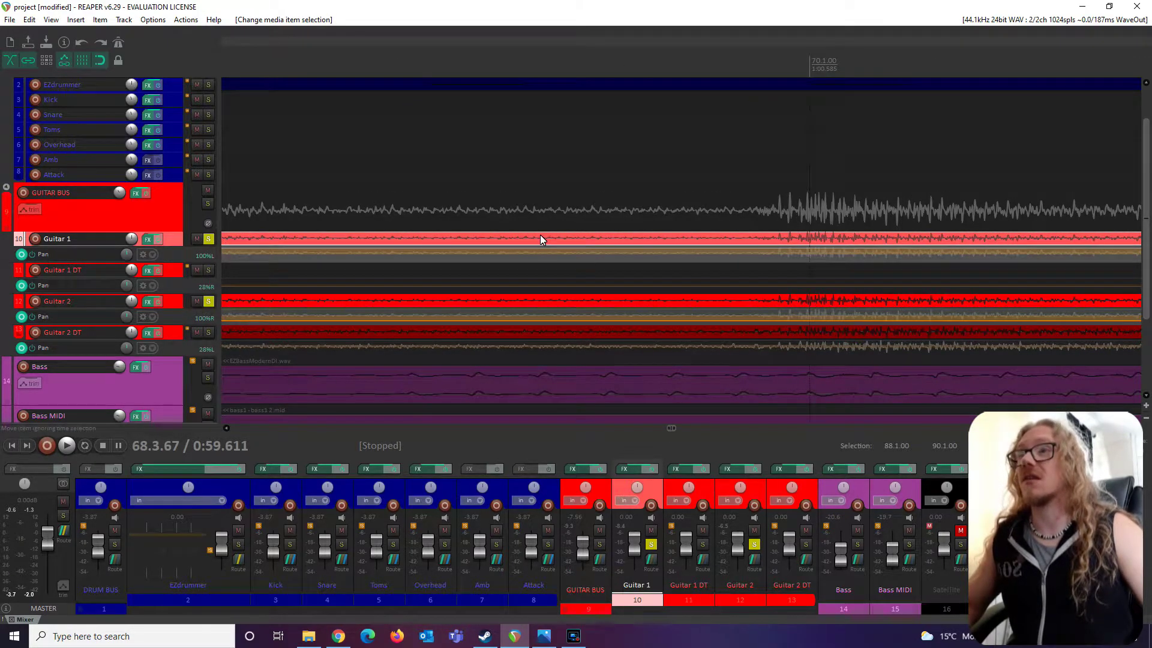
# Step: Move the Guitar 1 item clearly later than the matching Guitar 2 item and play back the widely offset pair from 68.3
pyautogui.moveTo(671, 430); pyautogui.dragTo(664, 429)
pyautogui.scroll(-2, 680, 343)
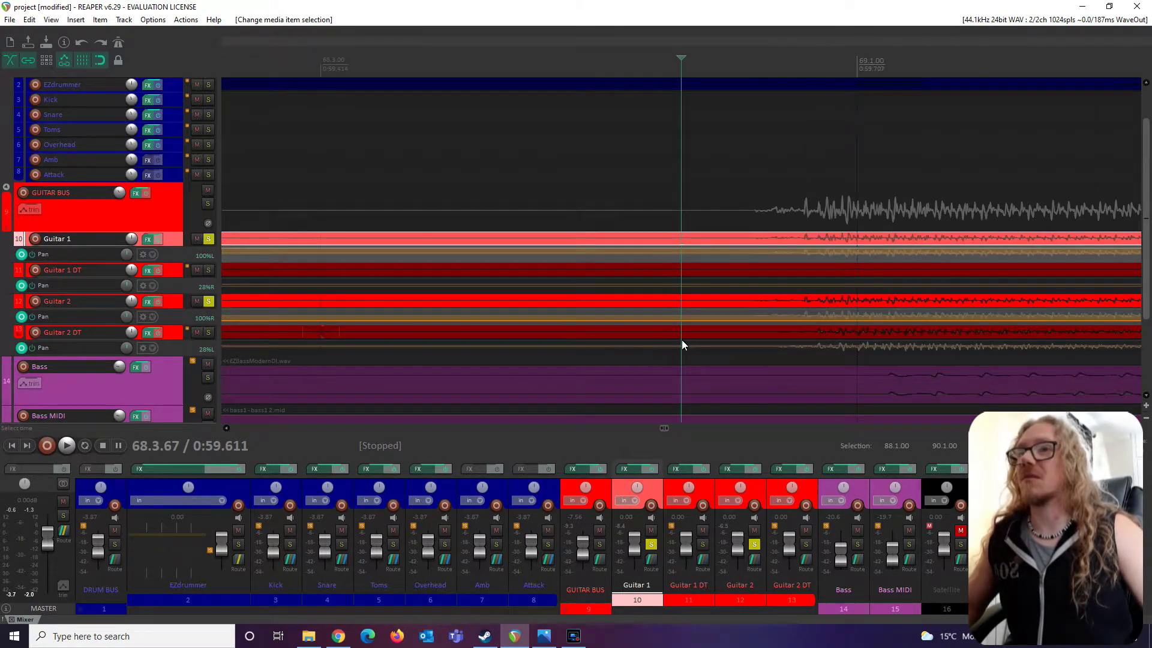
pyautogui.hscroll(3, 506, 230)
pyautogui.moveTo(504, 237); pyautogui.dragTo(647, 240)
pyautogui.press('space')
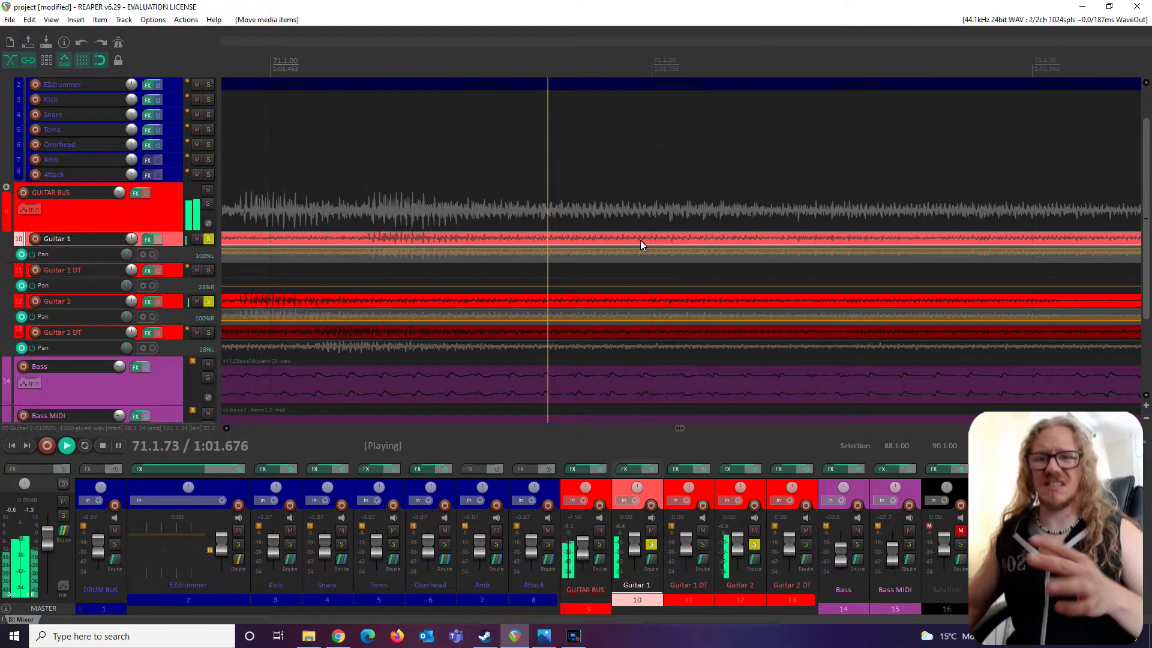
pyautogui.press('space')
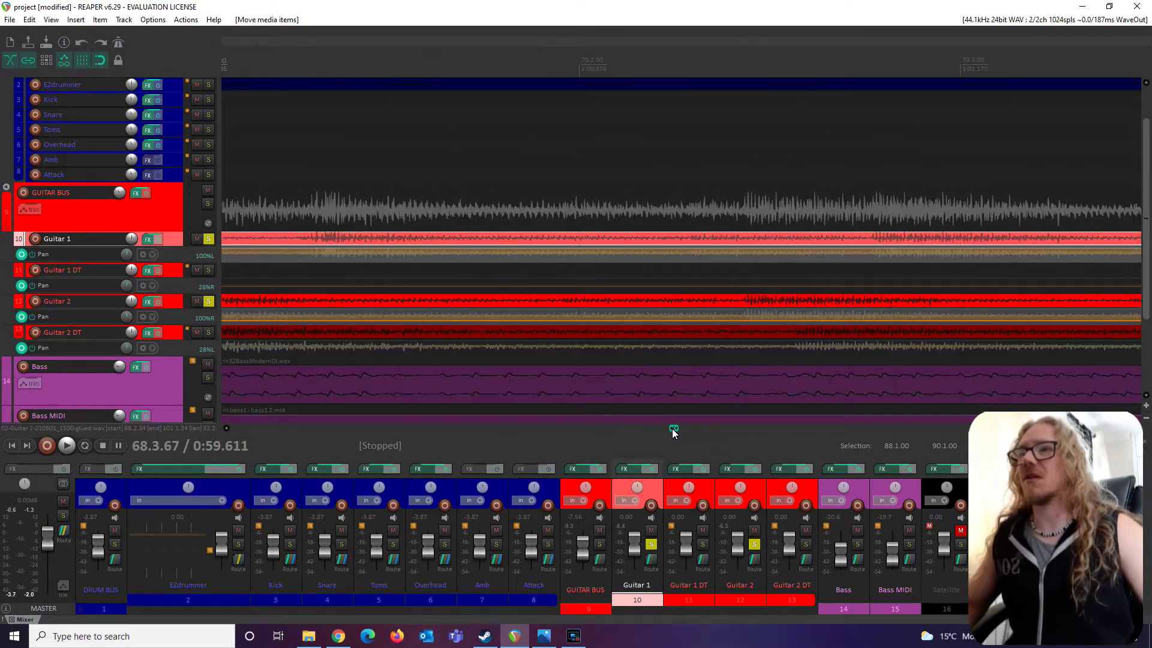
# Step: Try a small delay of the Guitar 1 item against Guitar 2, listen from 68.3, and undo the move
pyautogui.press('space')
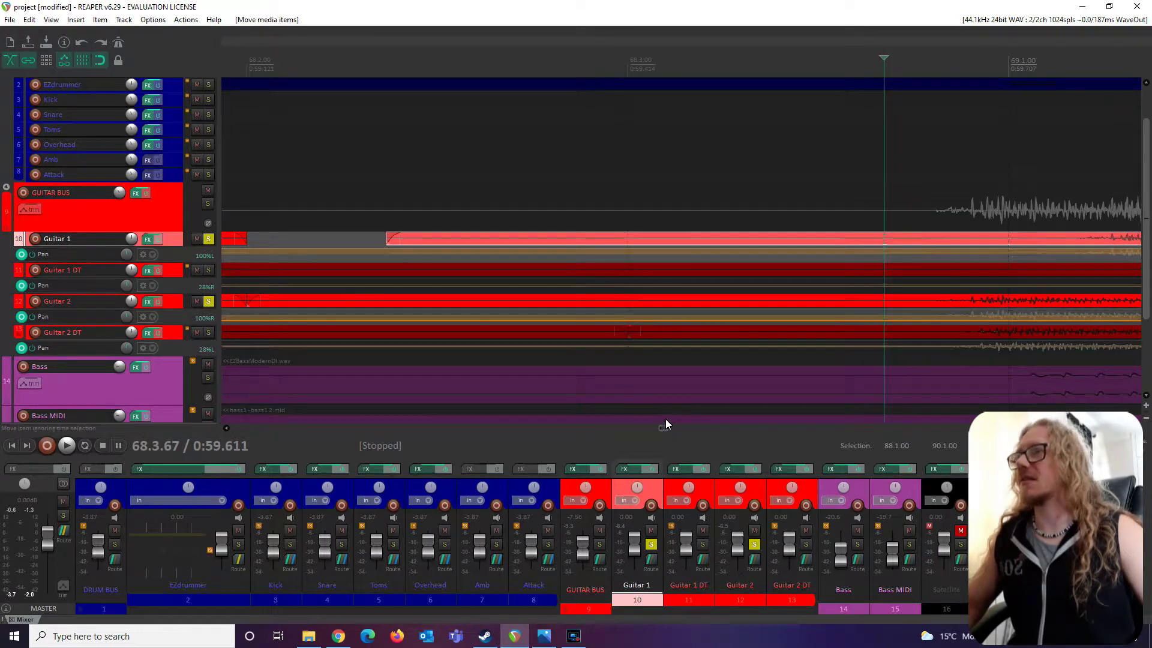
pyautogui.press('space')
pyautogui.moveTo(564, 239); pyautogui.dragTo(578, 244)
pyautogui.press('space')
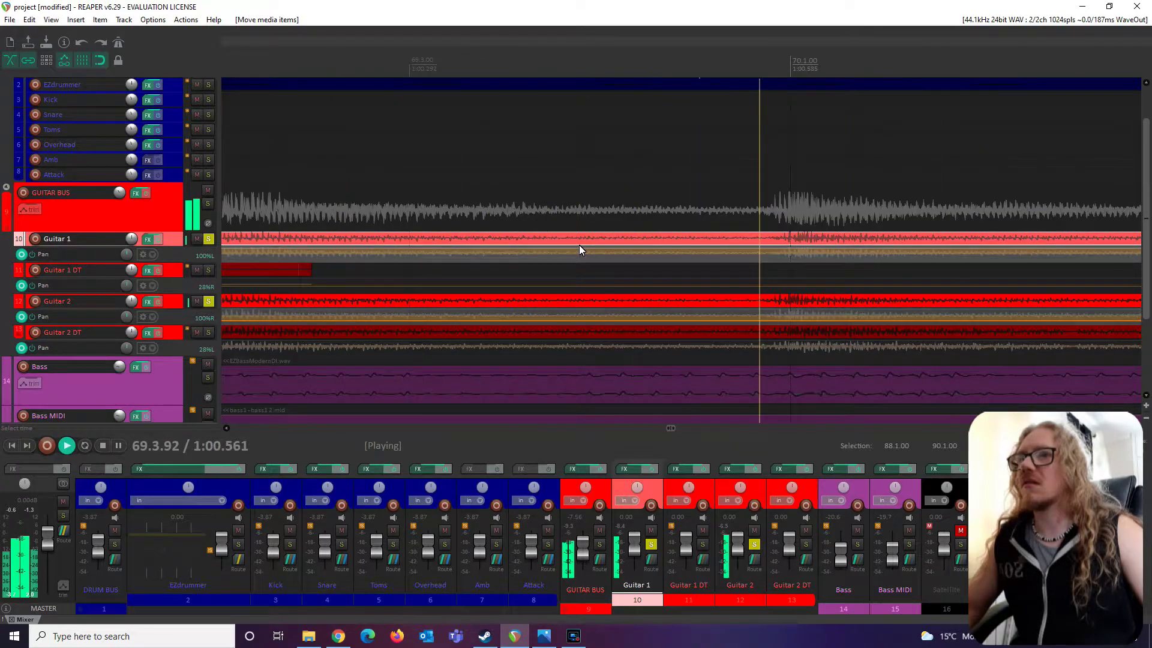
pyautogui.press('space')
pyautogui.hotkey('ctrl', 'z')
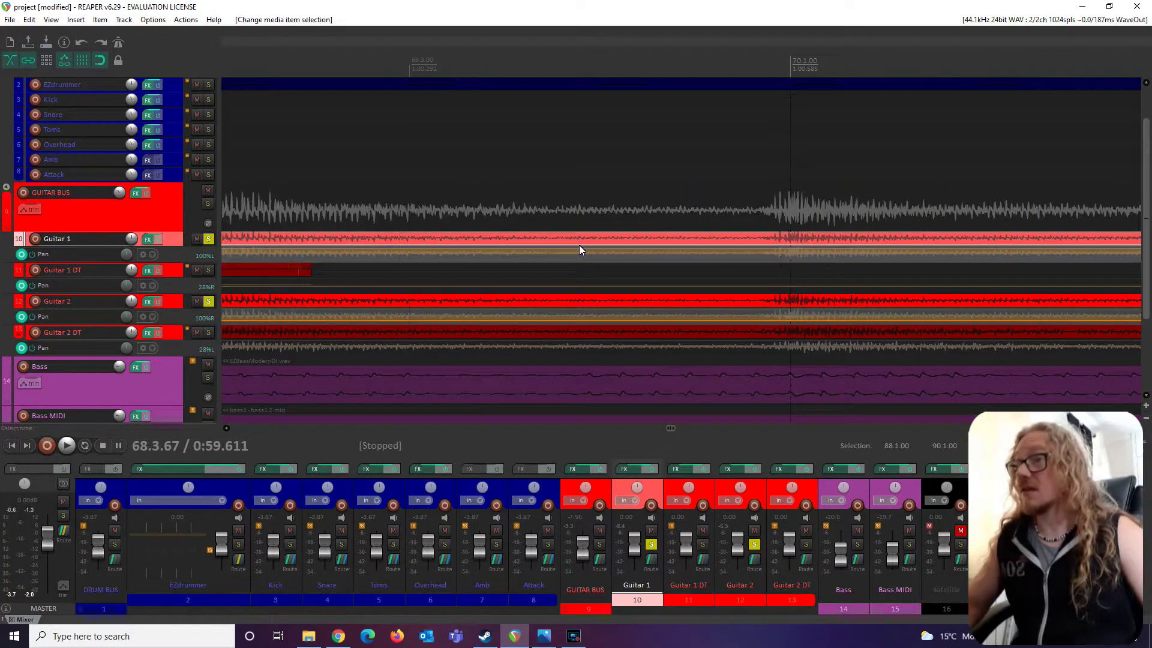
# Step: Listen to the aligned guitars from 68.3, shift the Guitar 1 item slightly later, and play back the offset pair
pyautogui.press('space')
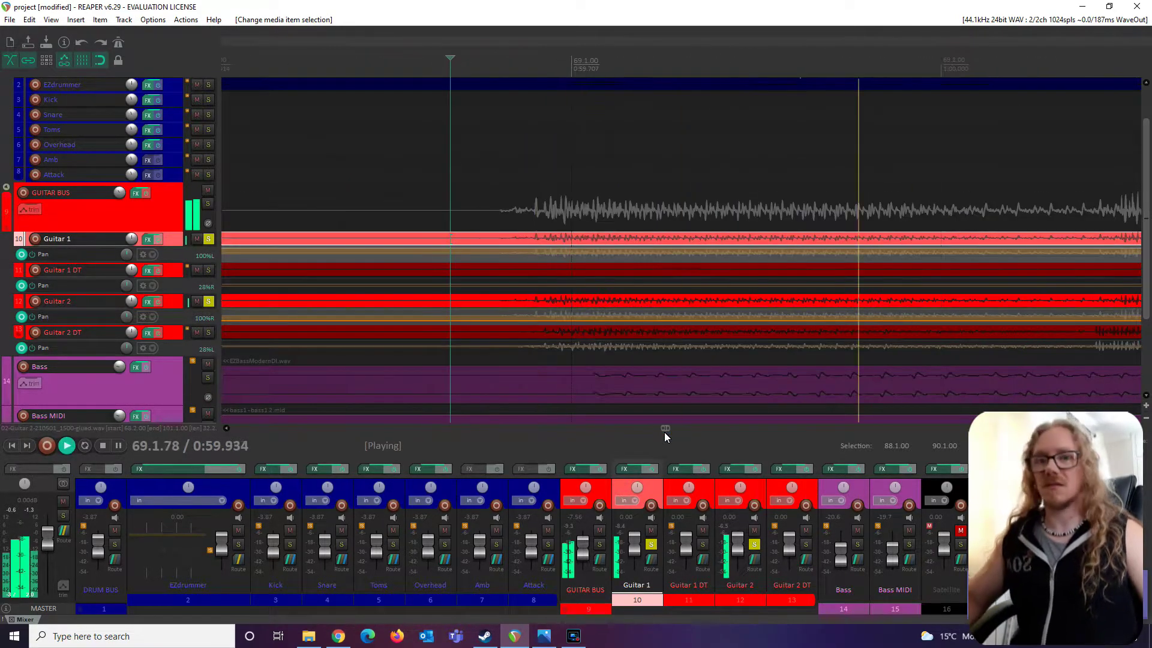
pyautogui.press('space')
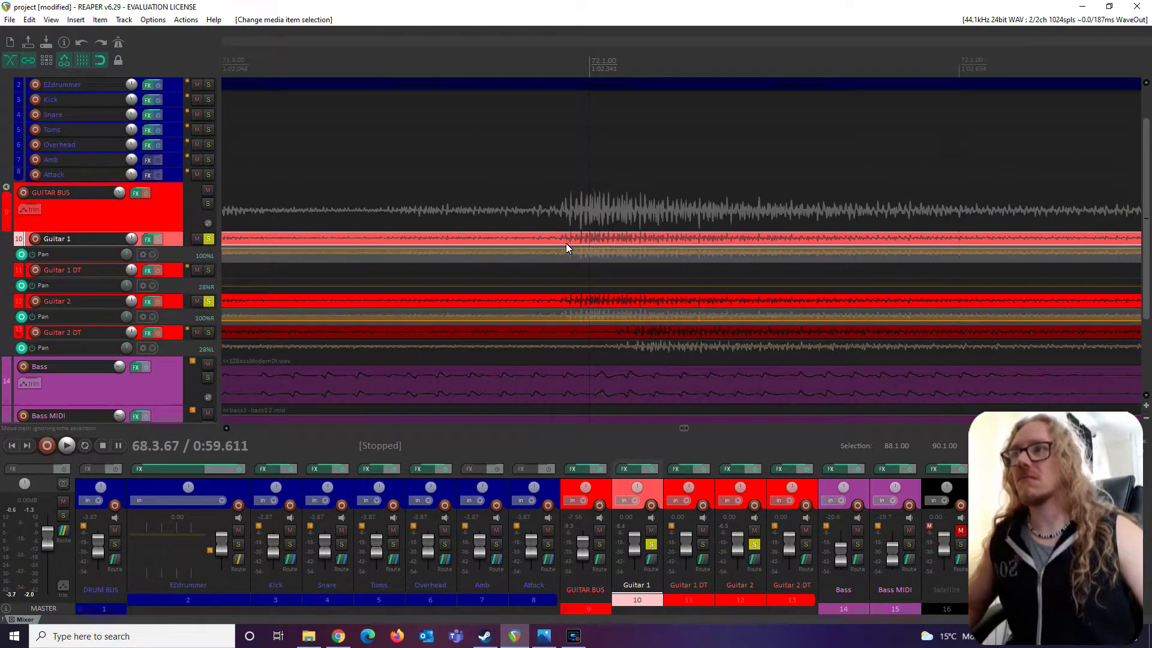
pyautogui.moveTo(566, 243); pyautogui.dragTo(578, 245)
pyautogui.press('space')
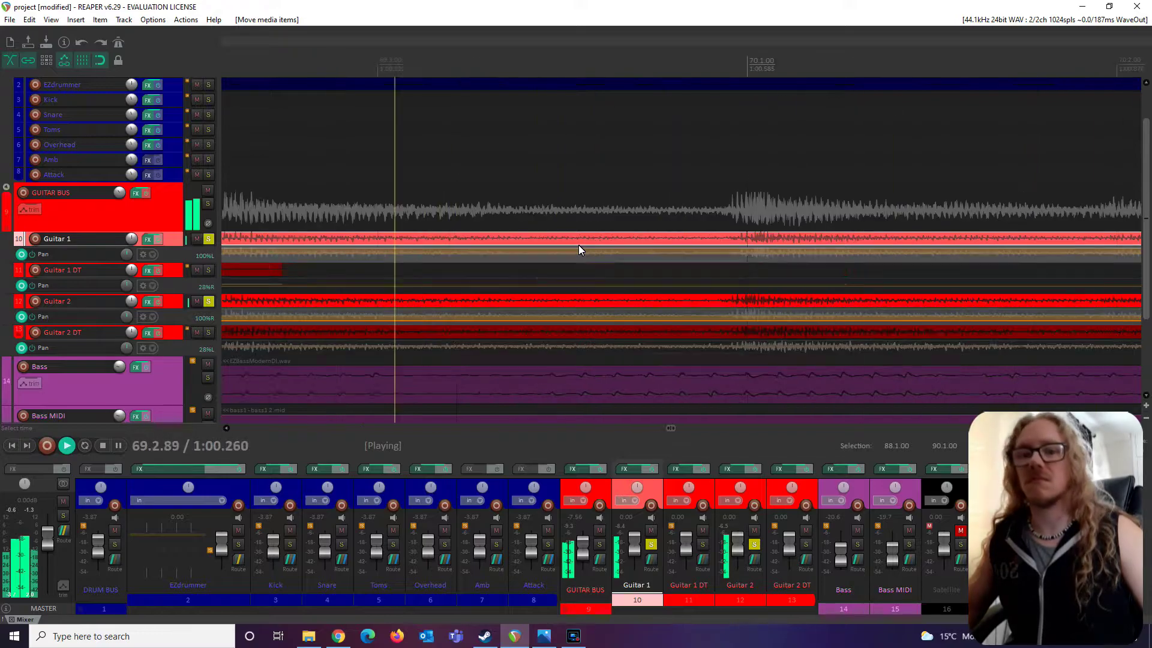
pyautogui.press('space')
# Step: Undo the small shift of the Guitar 1 item and play back the aligned guitars from 68.3
pyautogui.click(546, 240)
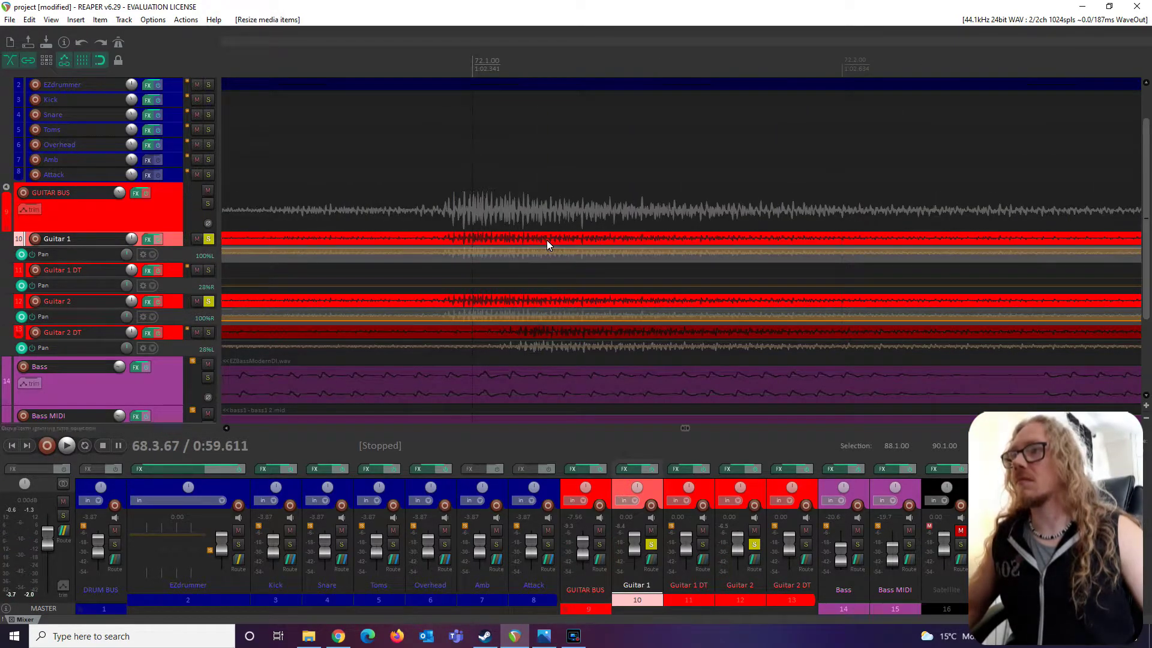
pyautogui.press('space')
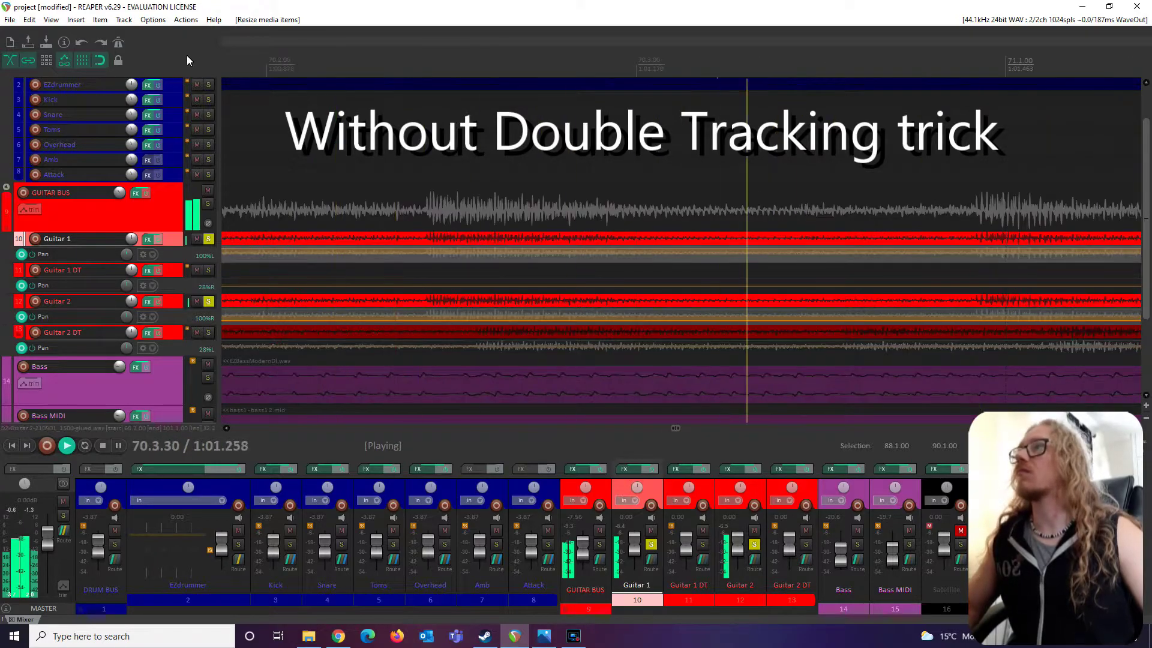
pyautogui.press('space')
# Step: Redo the Guitar 1 item shift and play back the offset guitars through to measure 77
pyautogui.click(29, 20)
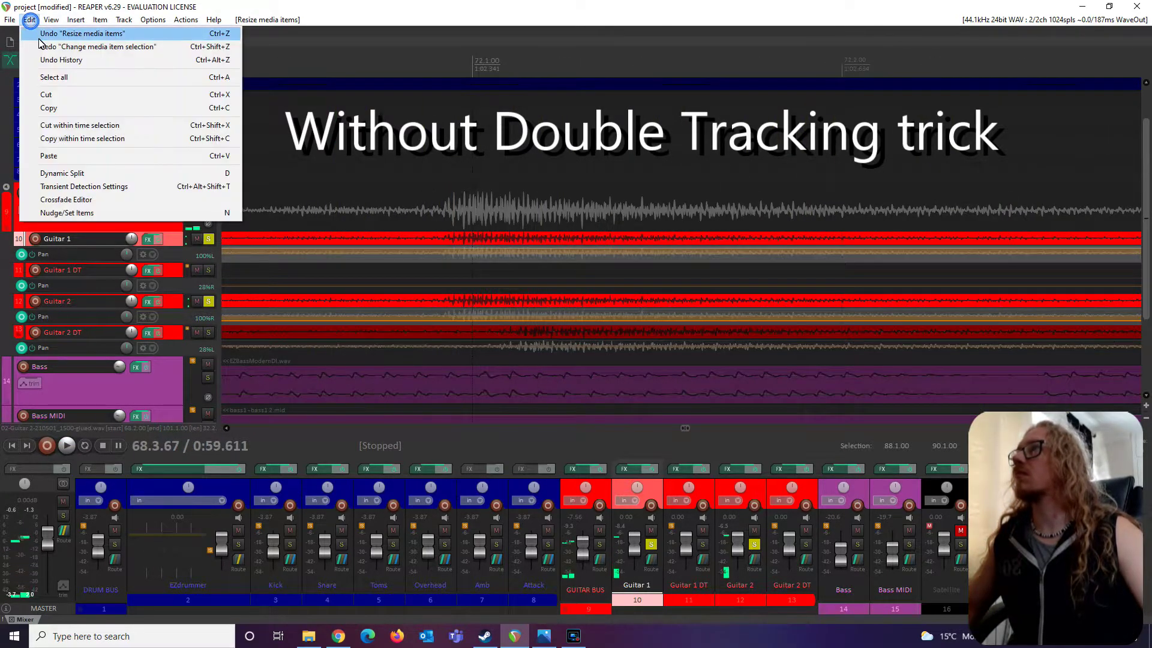
pyautogui.click(41, 50)
pyautogui.press('space')
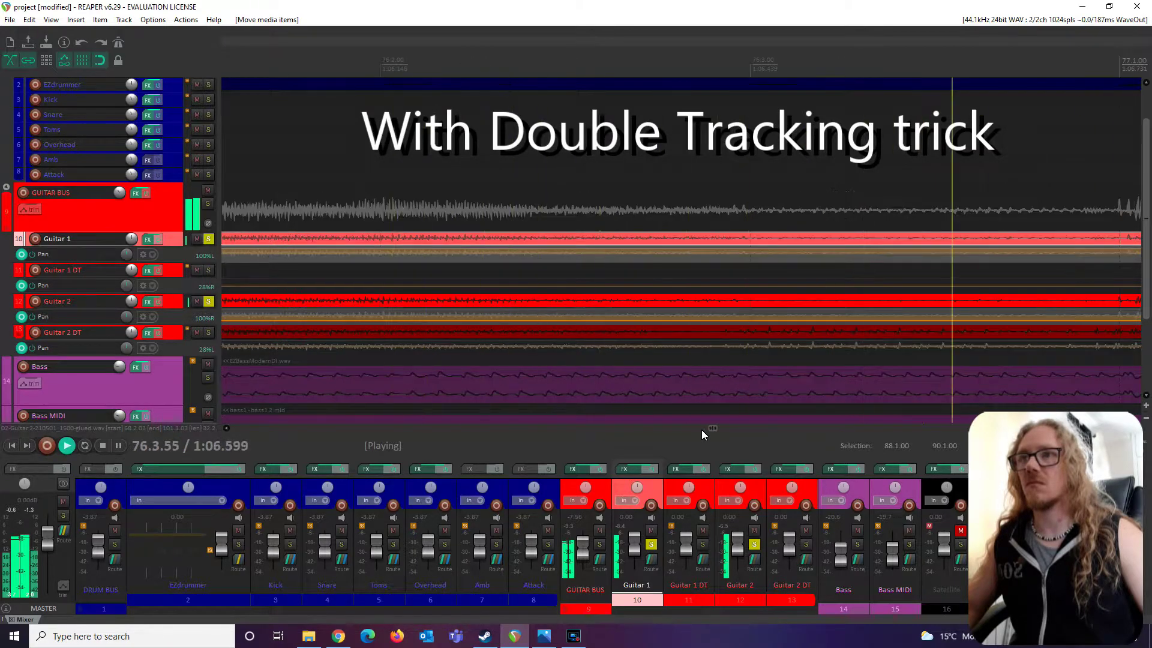
pyautogui.press('space')
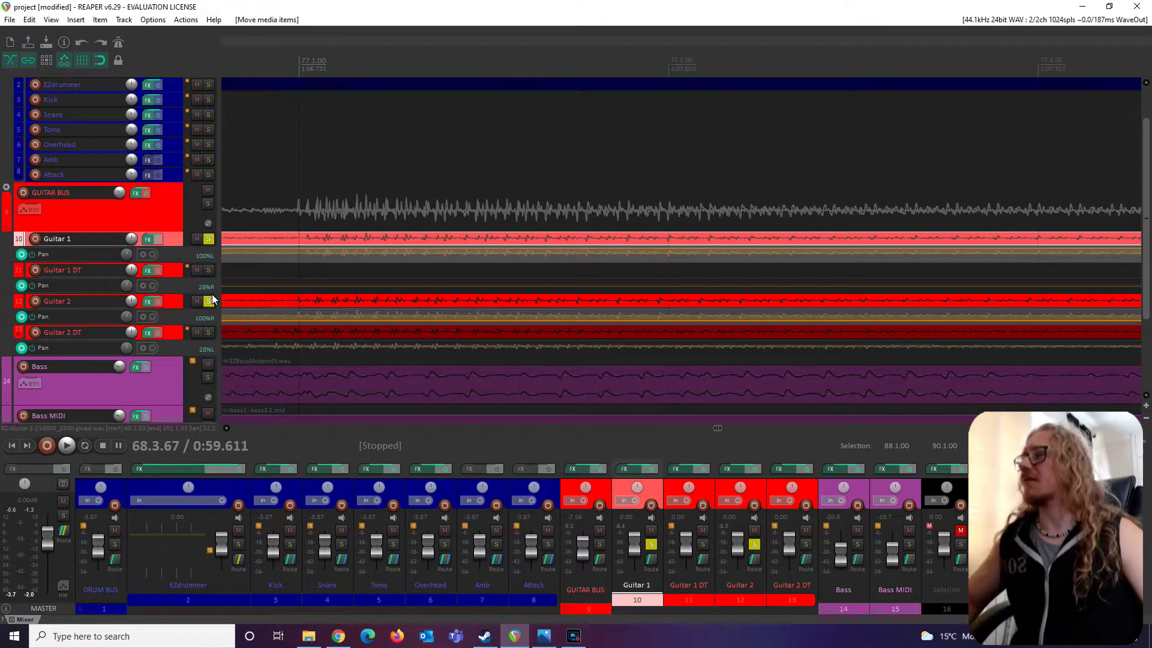
# Step: Unsolo Guitar 1 and solo Guitar 2 DT alongside Guitar 2, with measure 72 in view
pyautogui.click(257, 334)
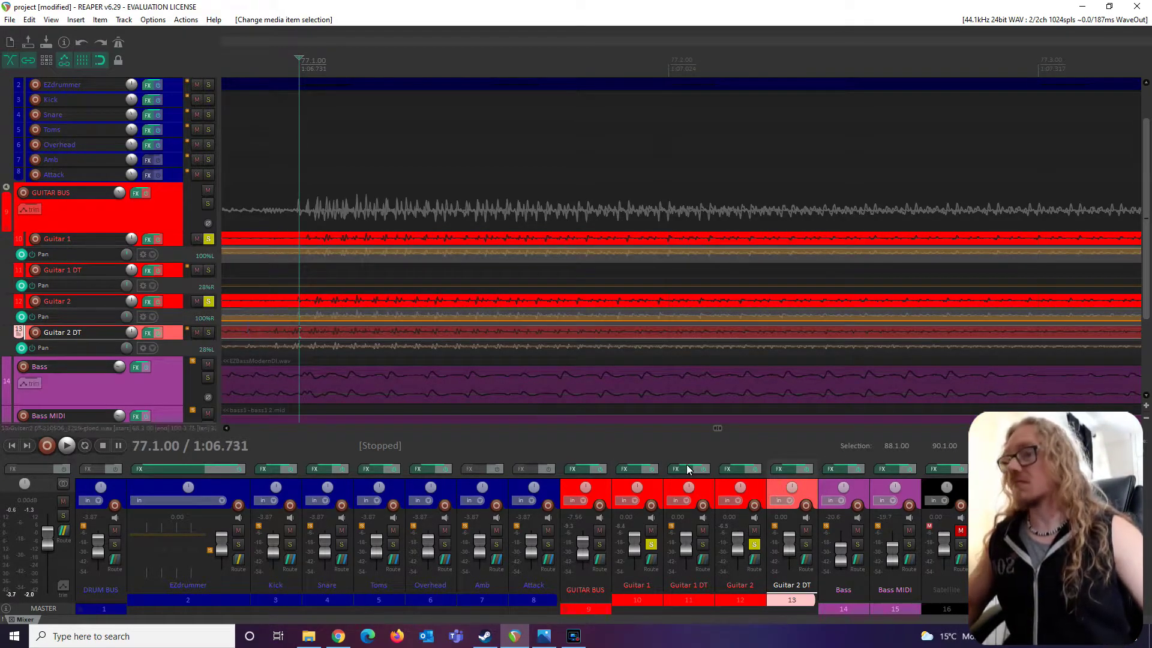
pyautogui.moveTo(716, 427); pyautogui.dragTo(685, 436)
pyautogui.click(208, 239)
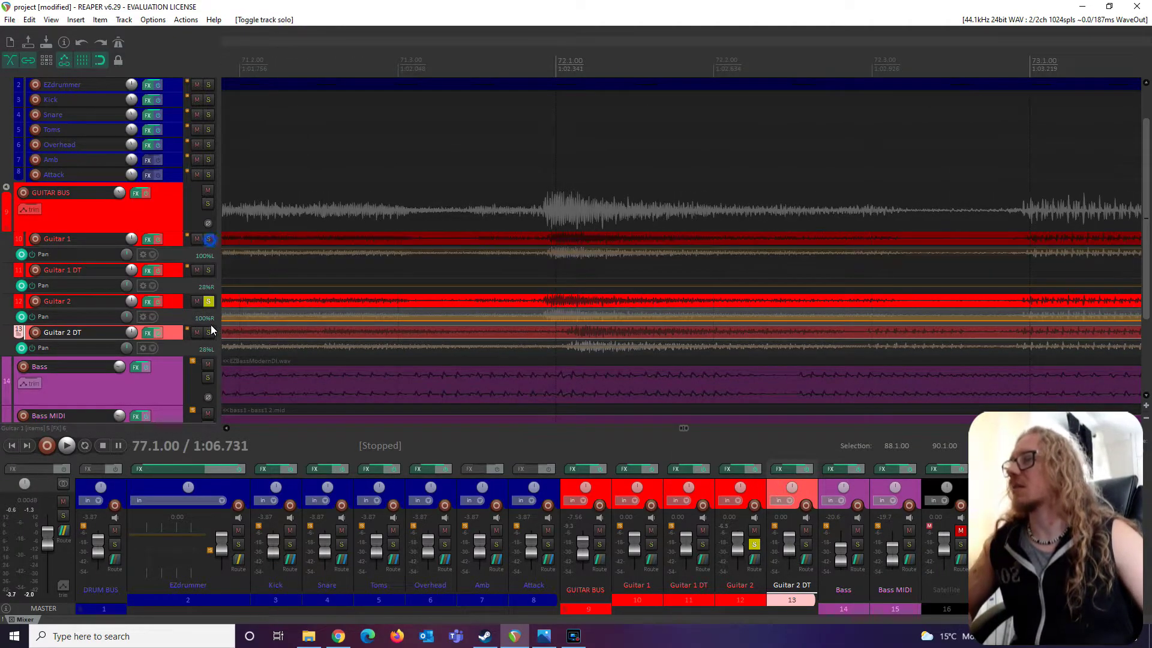
pyautogui.click(209, 332)
# Step: Compare the Guitar 2 and Guitar 2 DT items around measure 72 and listen to both from measure 72
pyautogui.click(602, 331)
pyautogui.click(603, 332)
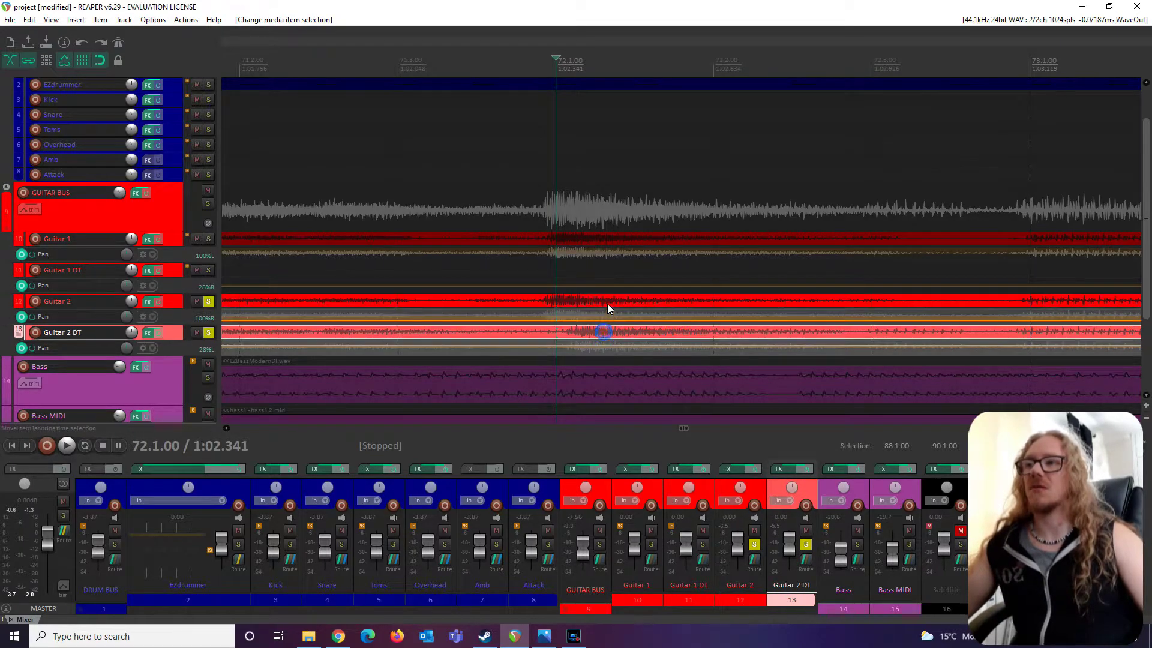
pyautogui.click(607, 304)
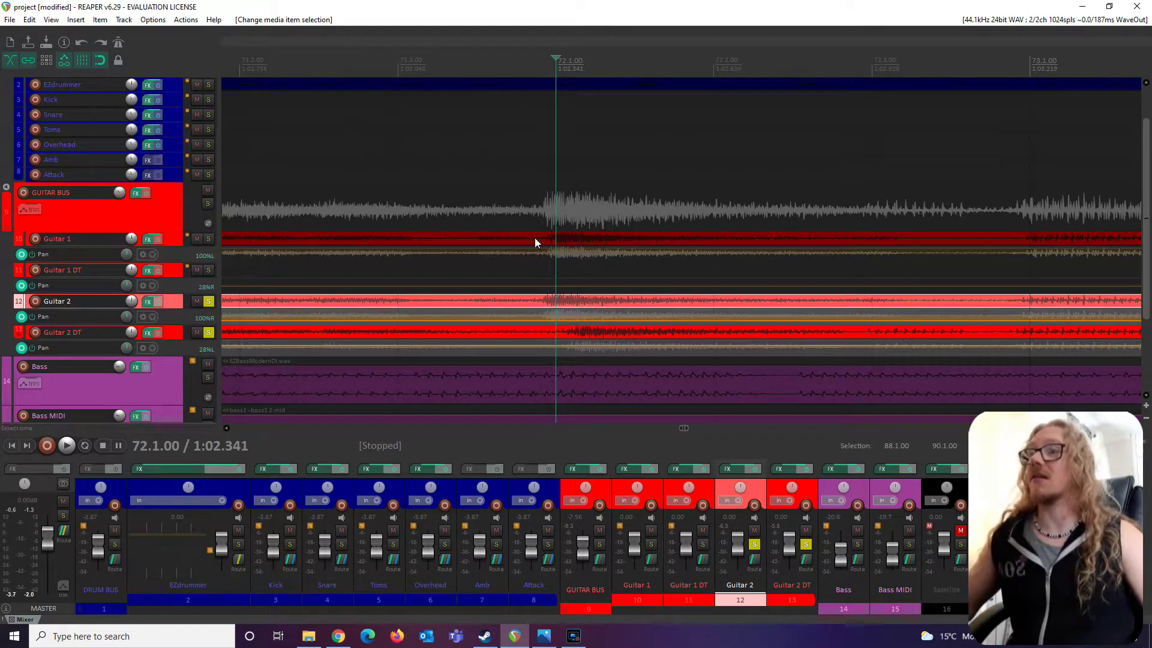
pyautogui.click(568, 333)
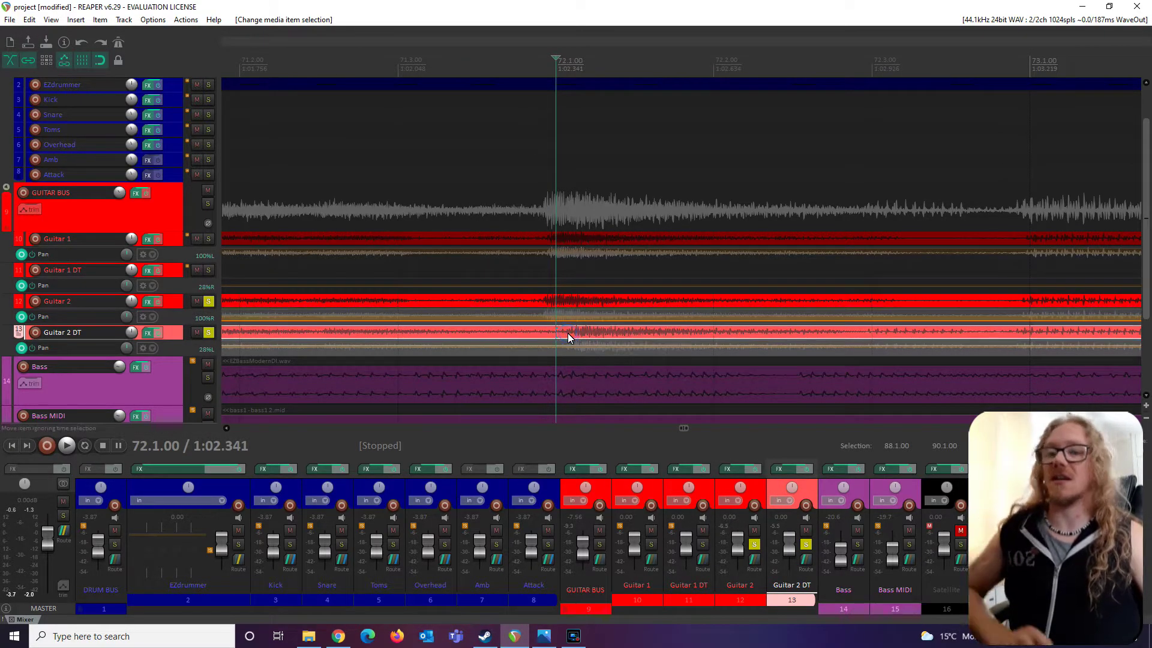
pyautogui.click(544, 301)
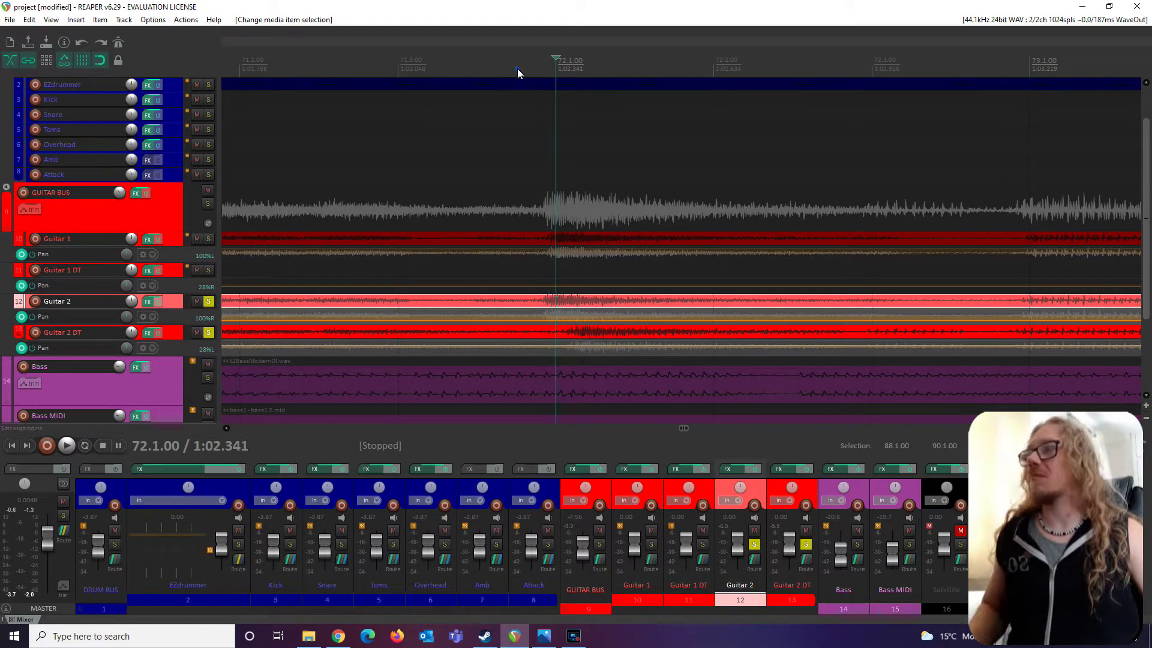
pyautogui.press('space')
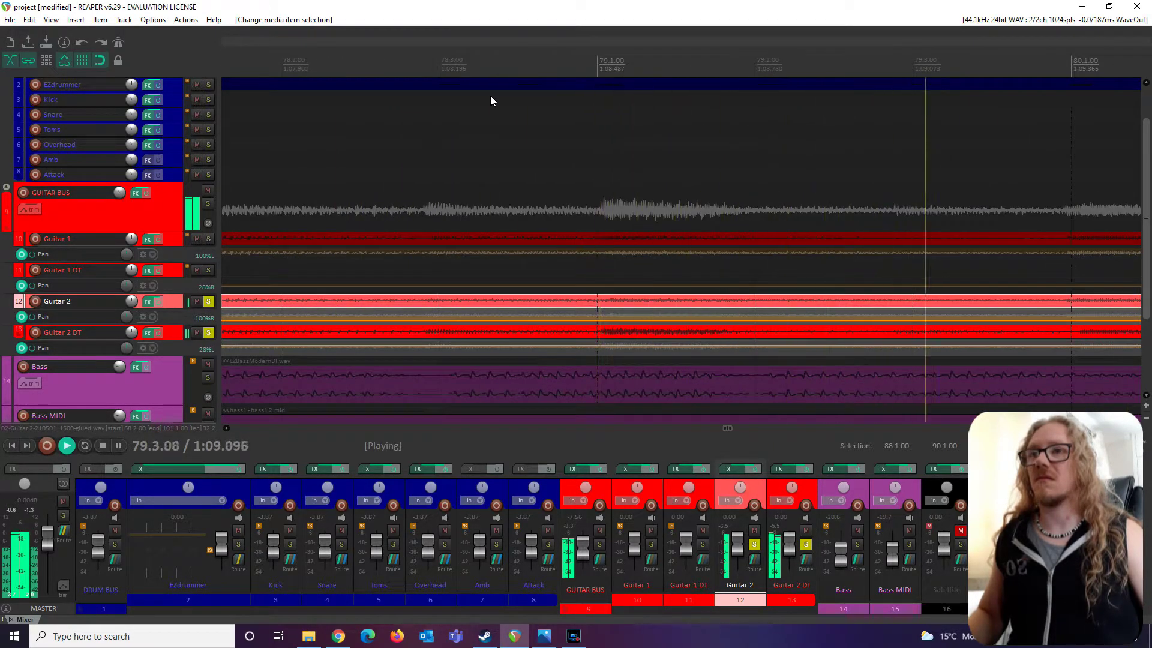
pyautogui.press('space')
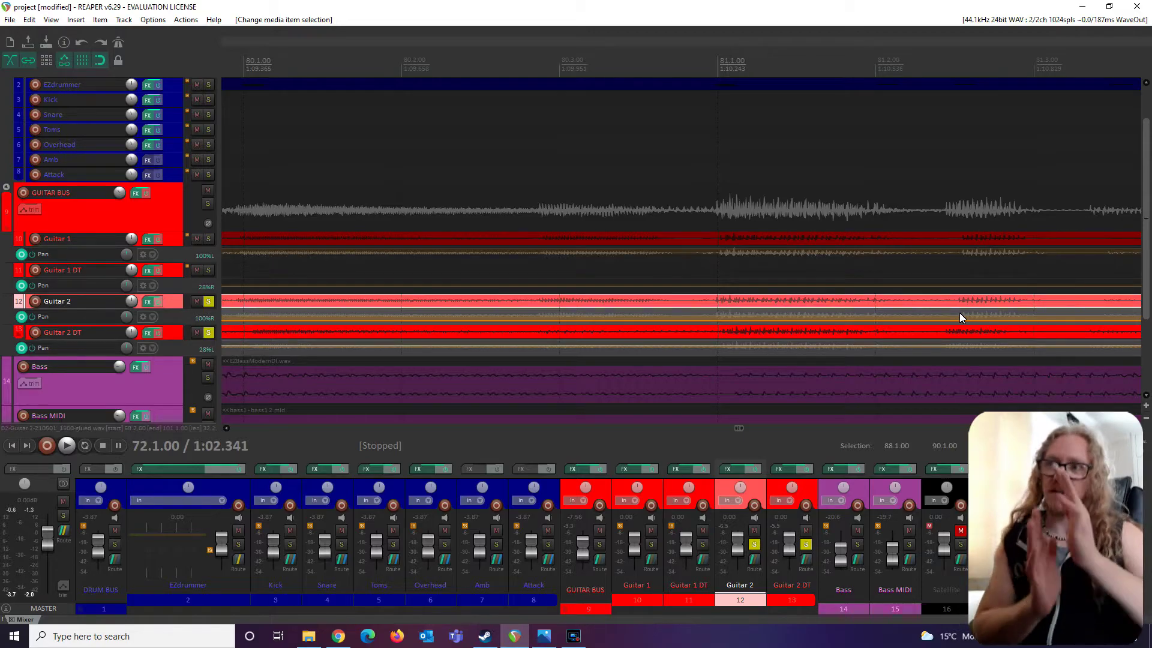
# Step: Copy the Guitar 2 DT item onto the Guitar 1 DT track at 68.3.00 and set its pan envelope to 28% right
pyautogui.moveTo(746, 427); pyautogui.dragTo(715, 432)
pyautogui.click(555, 340)
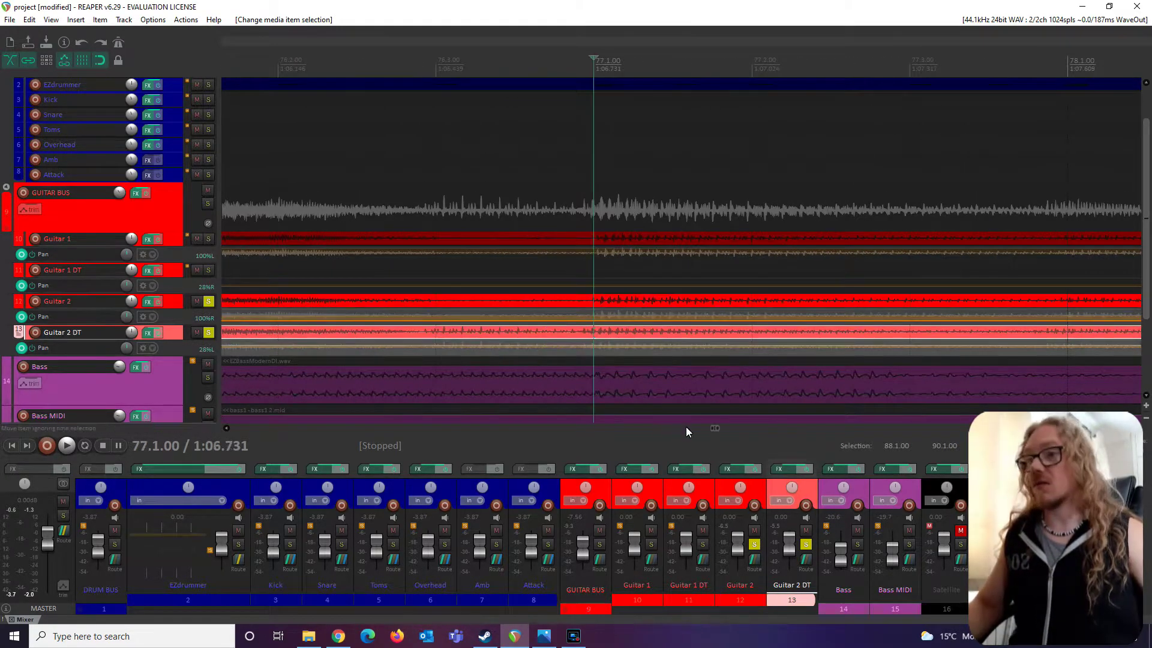
pyautogui.moveTo(714, 433); pyautogui.dragTo(662, 432)
pyautogui.click(170, 275)
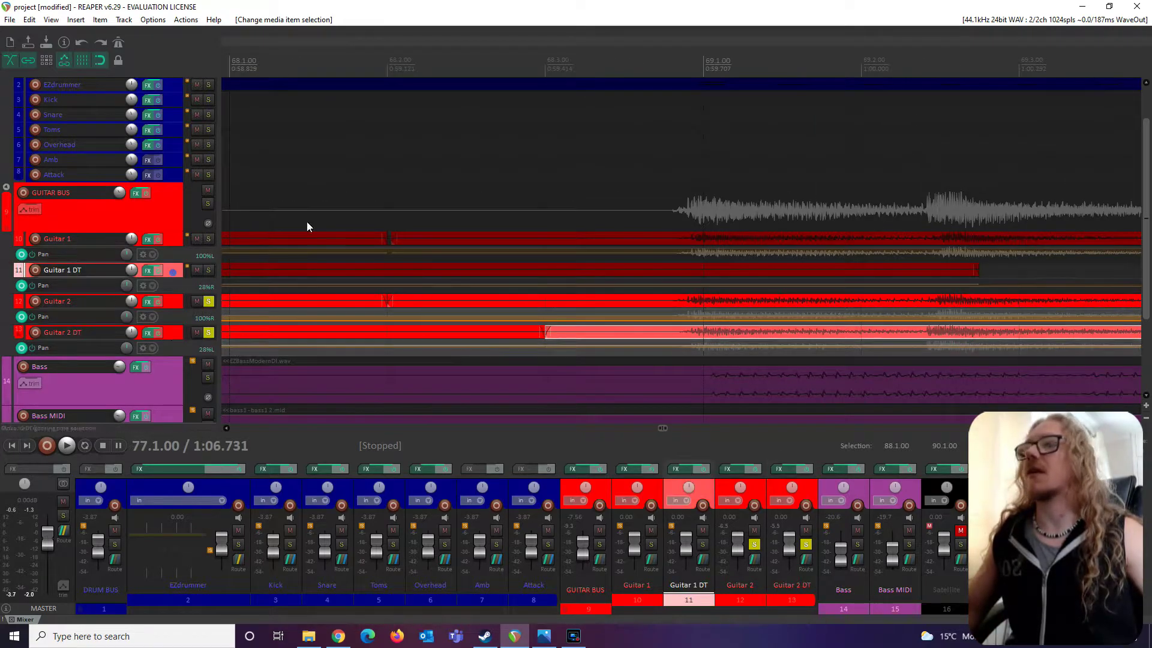
pyautogui.click(544, 67)
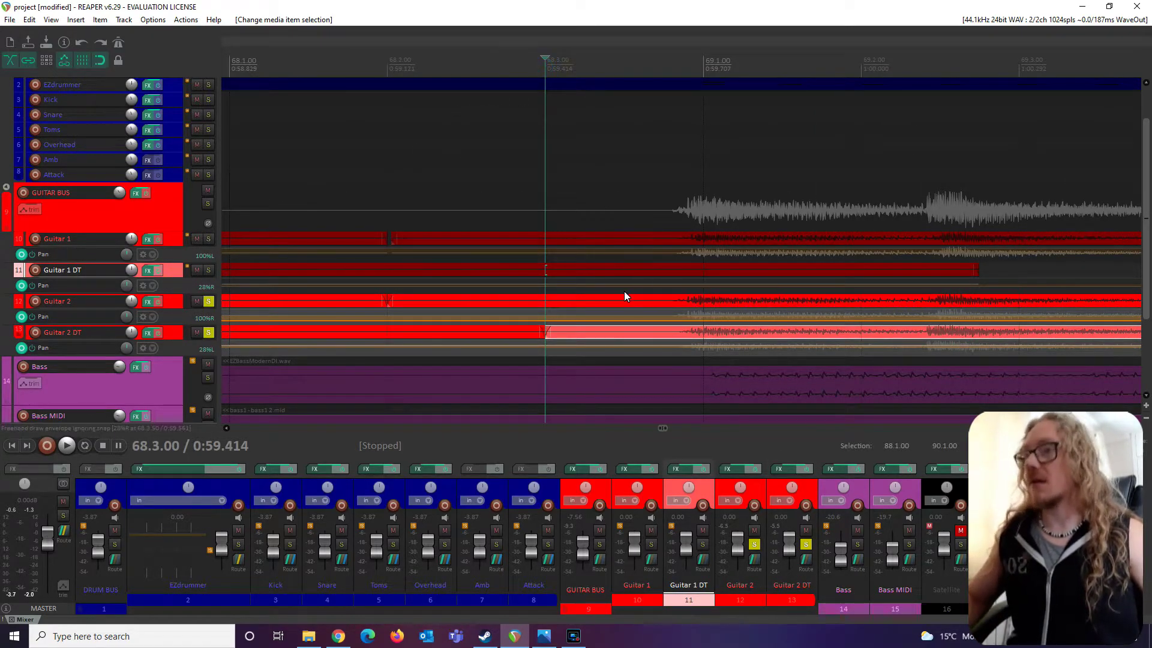
pyautogui.hotkey('ctrl', 'v')
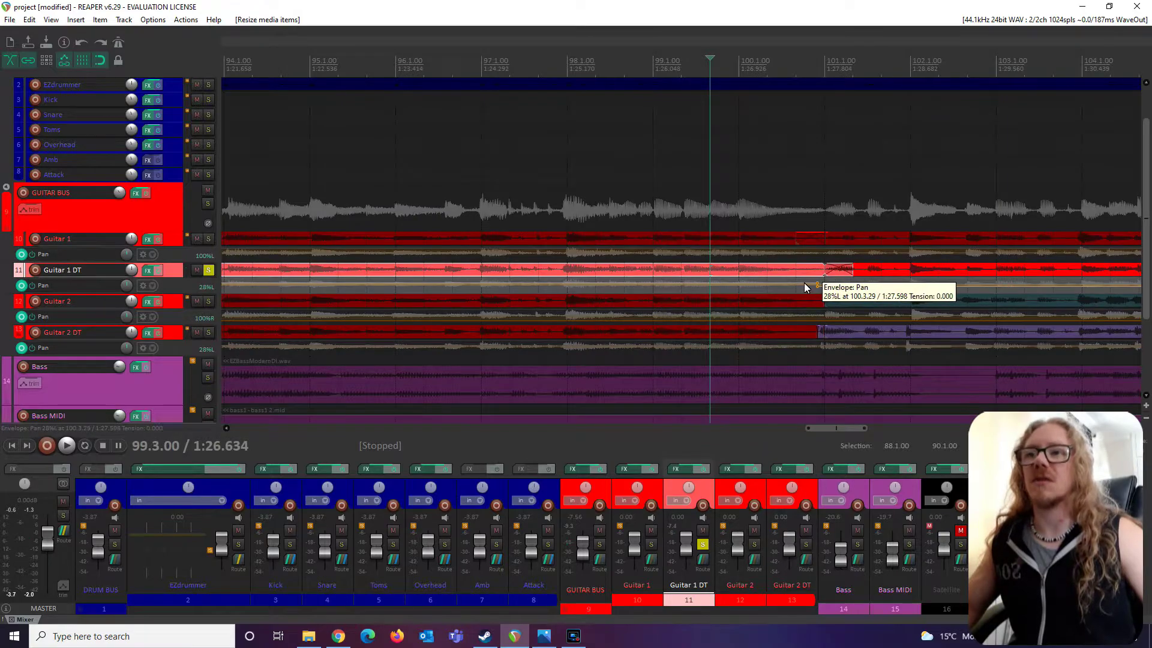
pyautogui.moveTo(804, 283); pyautogui.dragTo(804, 319)
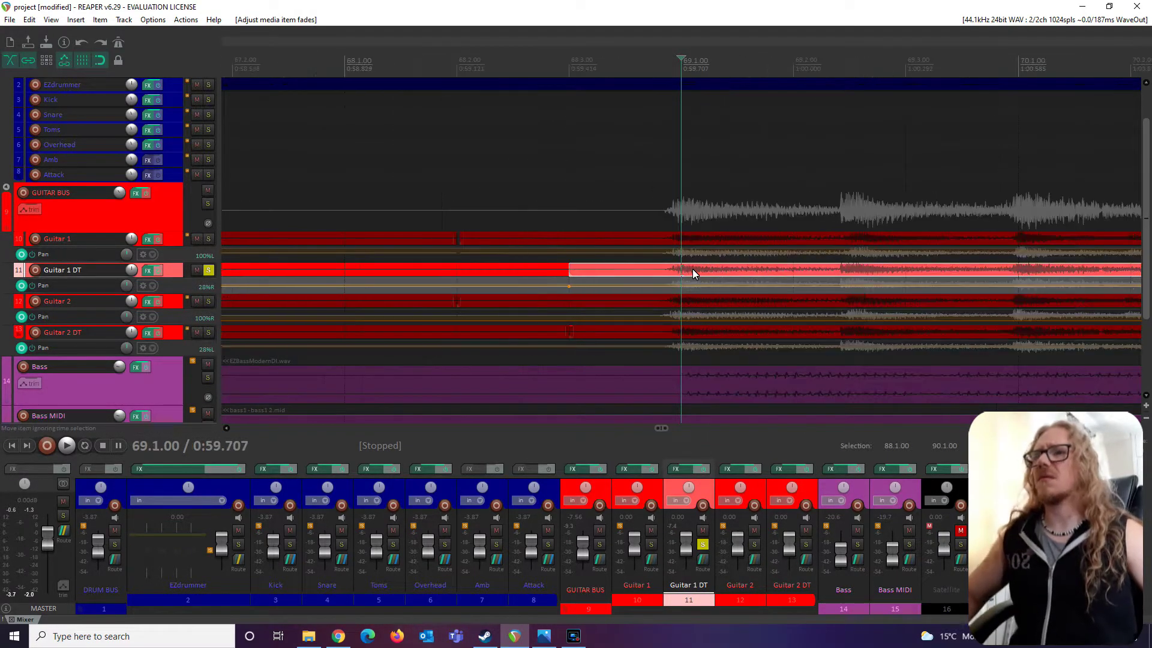
# Step: Offset the pasted Guitar 1 DT item slightly, solo Guitar 2 DT with it, and play back both from just before measure 69
pyautogui.scroll(5, 692, 269)
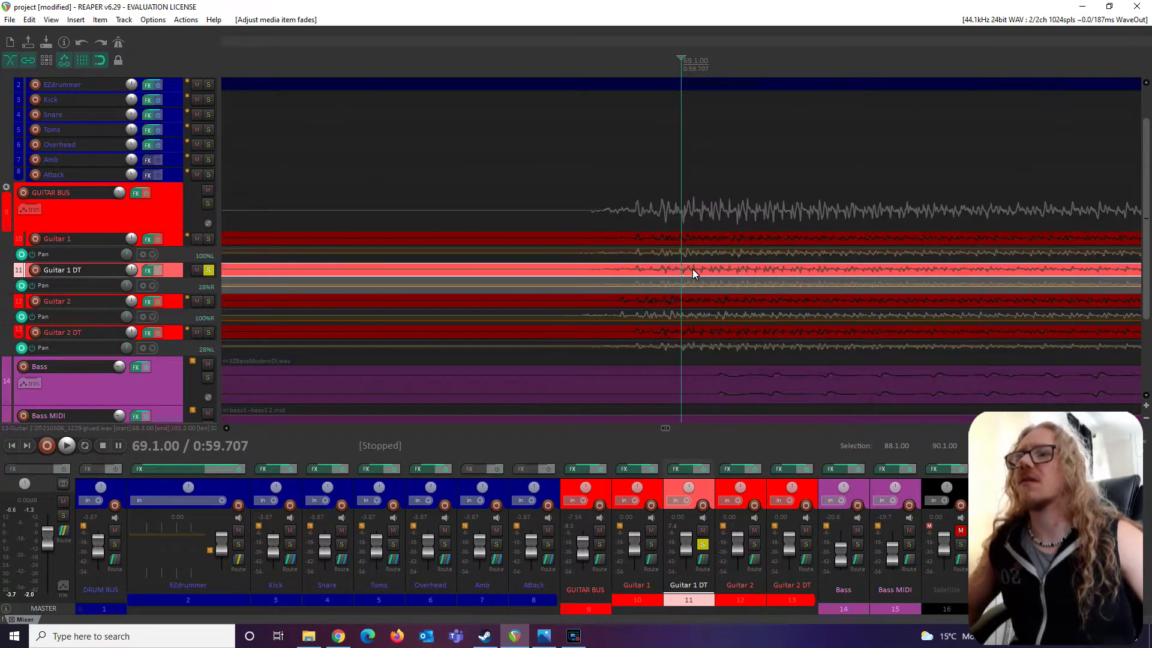
pyautogui.click(206, 333)
pyautogui.click(437, 70)
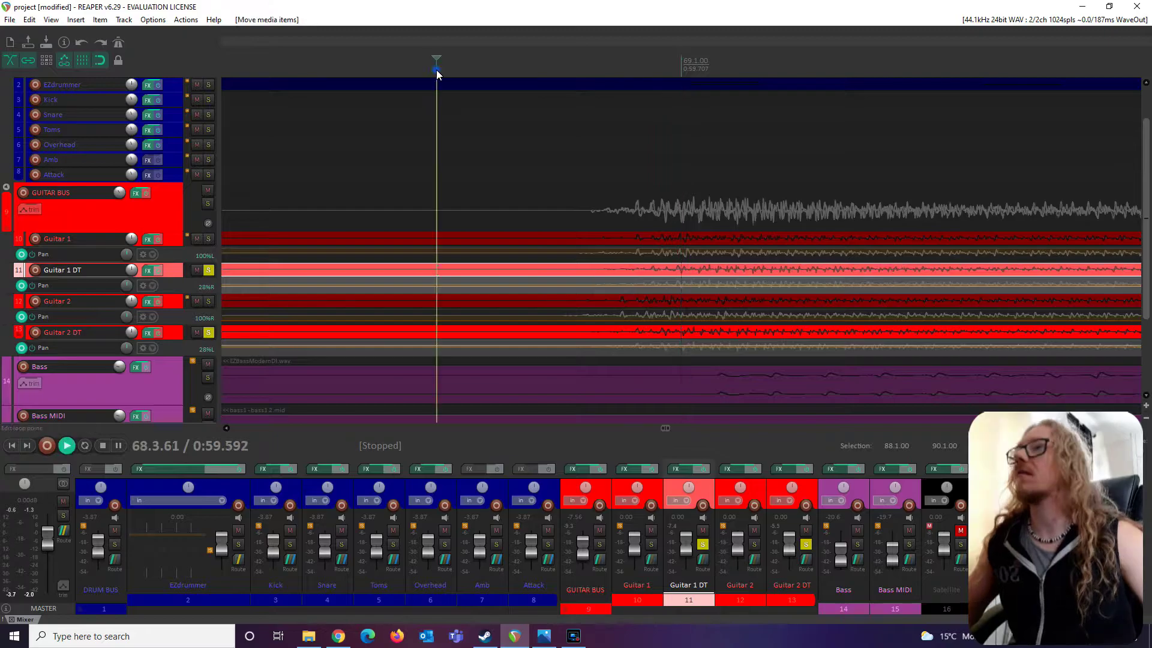
pyautogui.press('space')
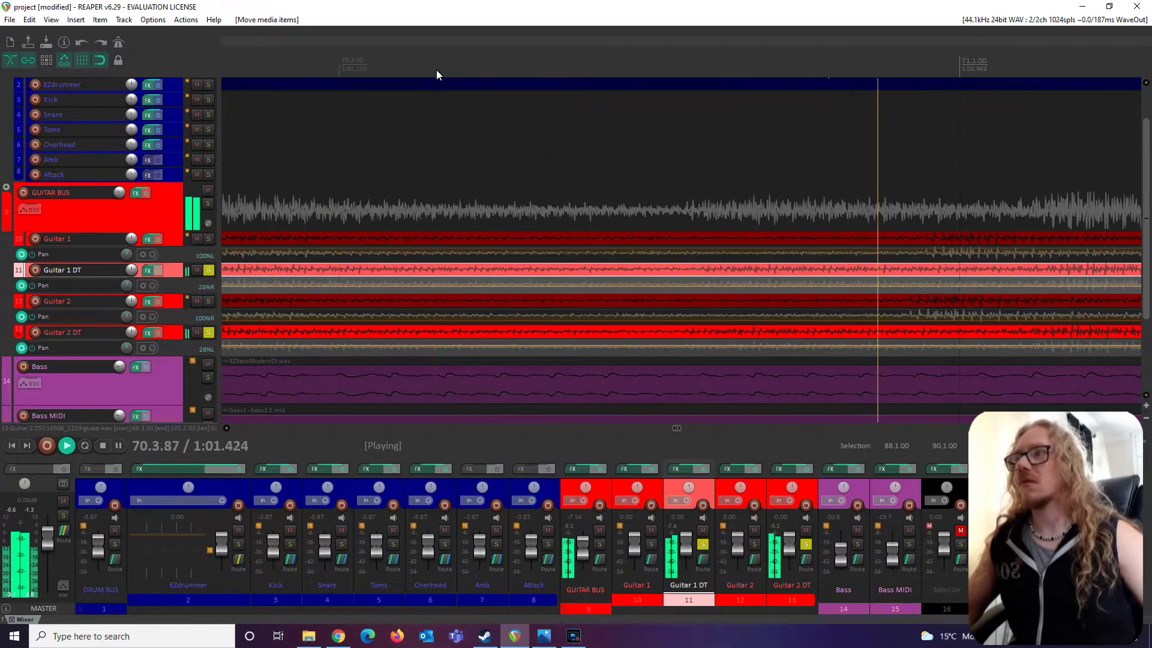
pyautogui.press('space')
# Step: Listen to the soloed guitar bus from measure 63, unsolo it, and play back the full mix
pyautogui.press('space')
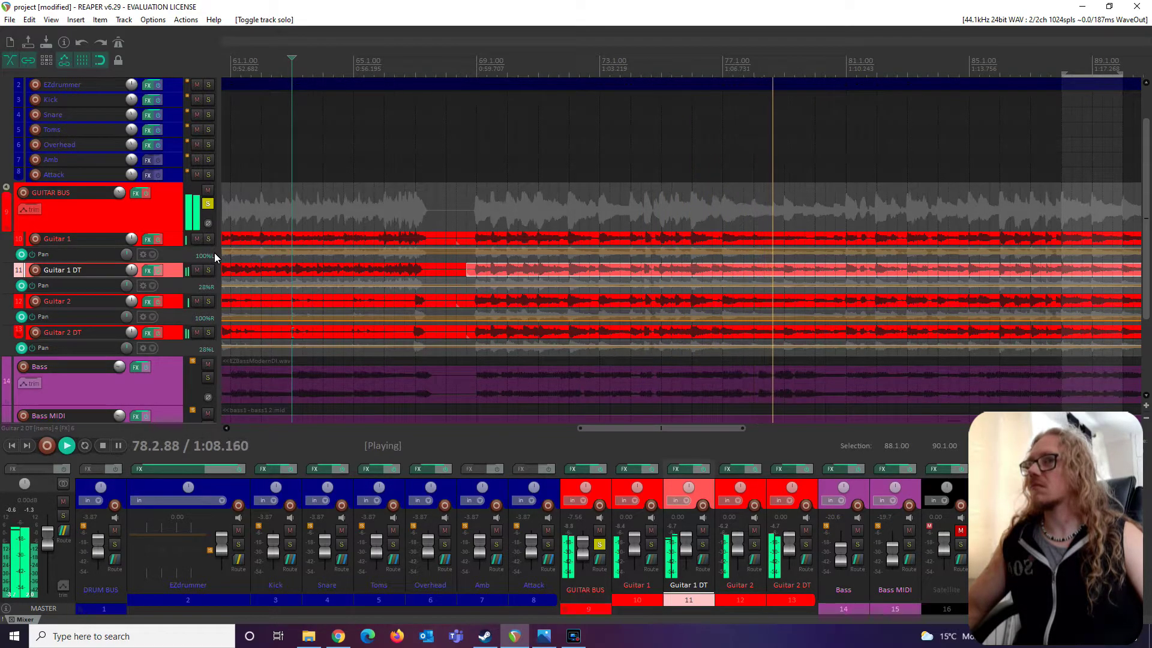
pyautogui.press('space')
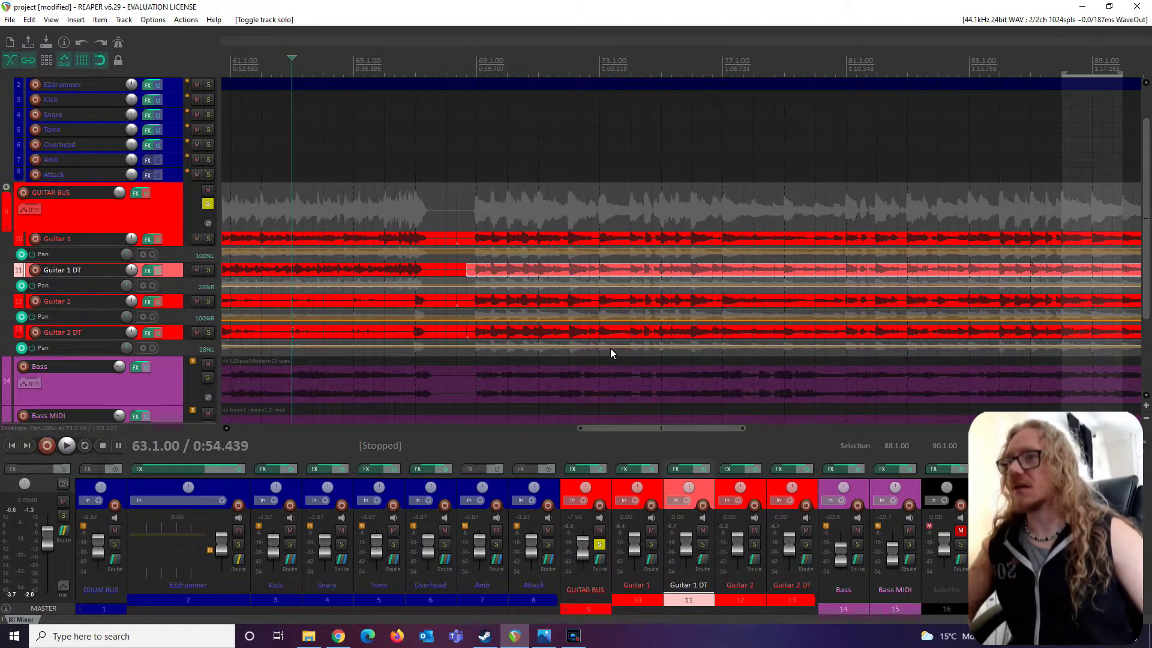
pyautogui.scroll(-5, 610, 348)
pyautogui.click(207, 204)
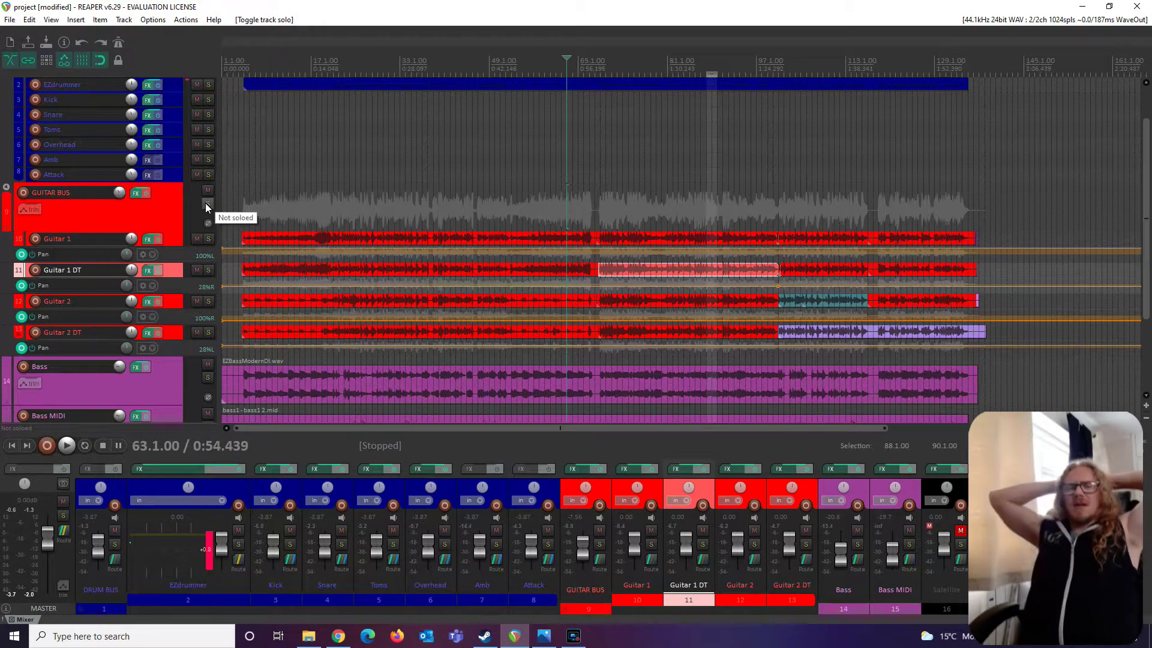
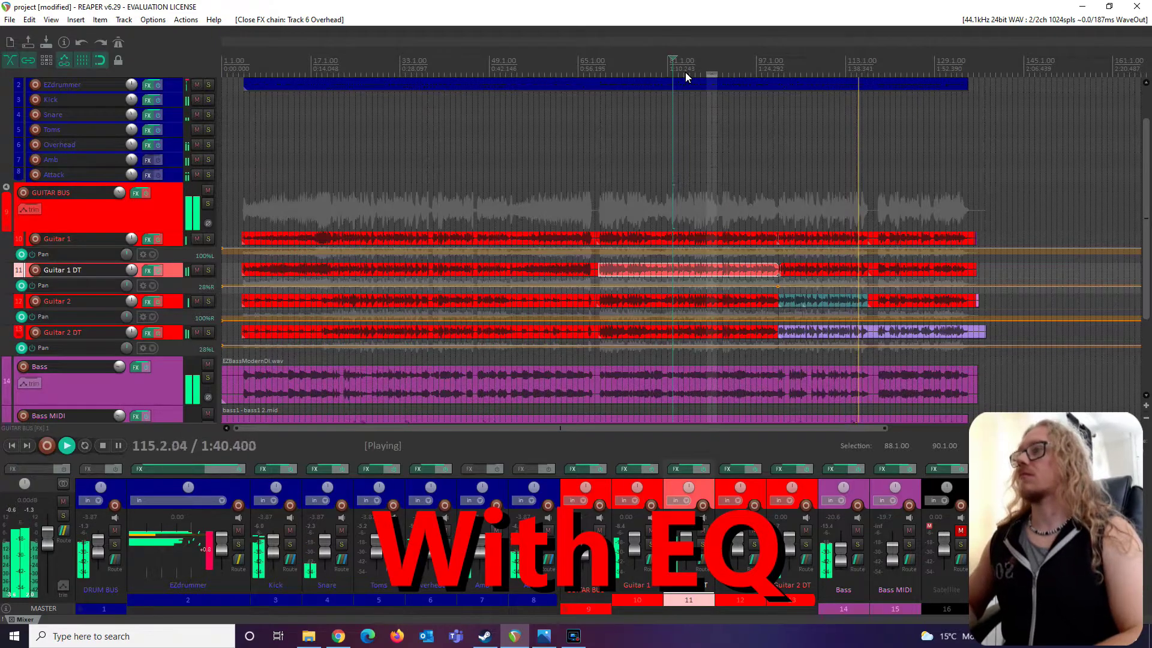
pyautogui.press('space')
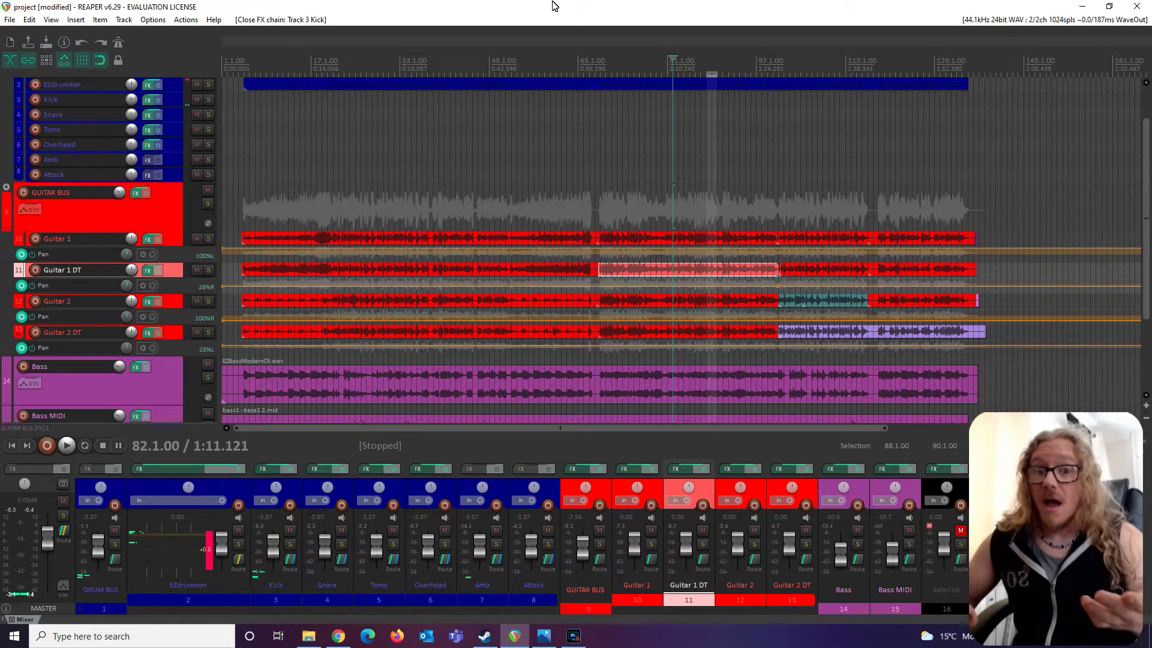